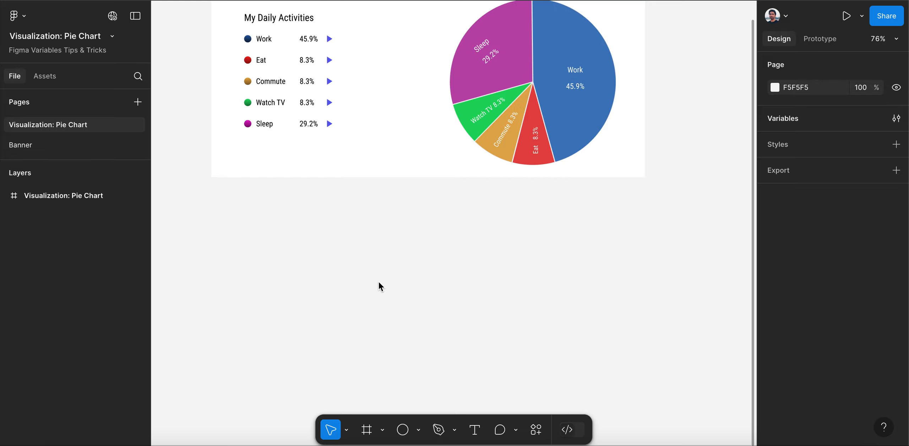
Draw a frame about 914 × 406 directly below the existing pie chart design
{"action": "left_click", "coordinate": [382, 430]}
{"action": "left_click", "coordinate": [391, 372]}
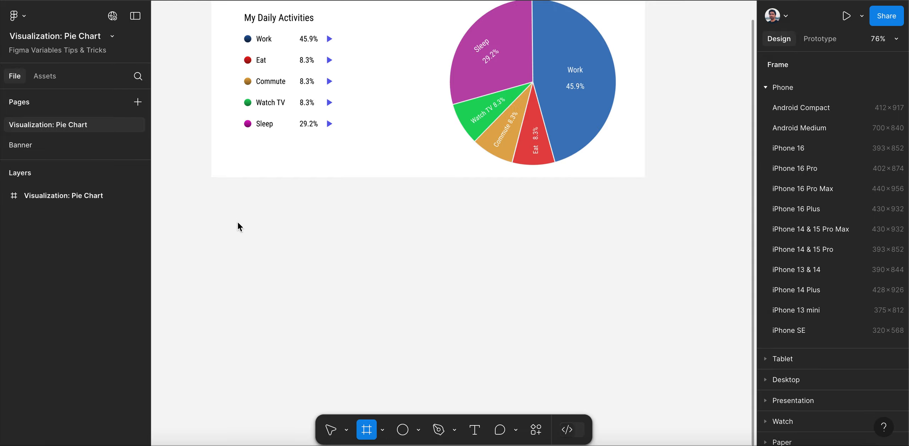
{"action": "mouse_move", "coordinate": [212, 202]}
{"action": "left_mouse_down"}
{"action": "mouse_move", "coordinate": [236, 280]}
{"action": "mouse_move", "coordinate": [624, 351]}
{"action": "mouse_move", "coordinate": [649, 359]}
{"action": "mouse_move", "coordinate": [652, 397]}
{"action": "left_mouse_up"}
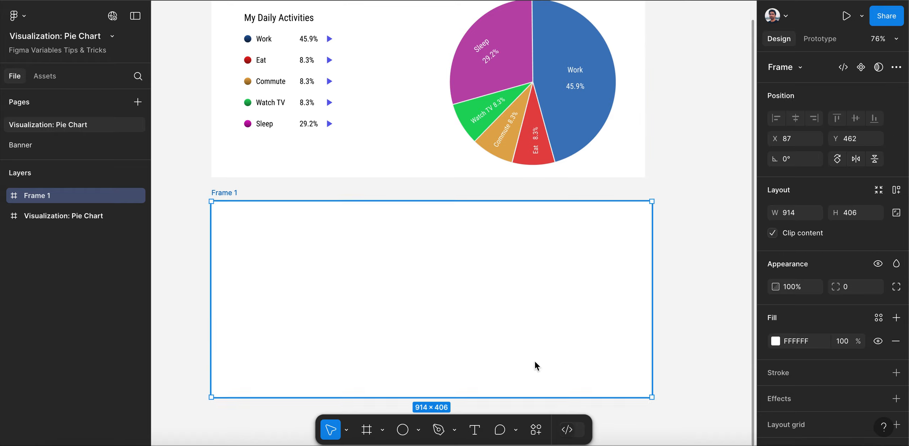
Draw a circle about 326 × 326 with the Ellipse tool and place it near the middle of the new frame
{"action": "left_click", "coordinate": [421, 431]}
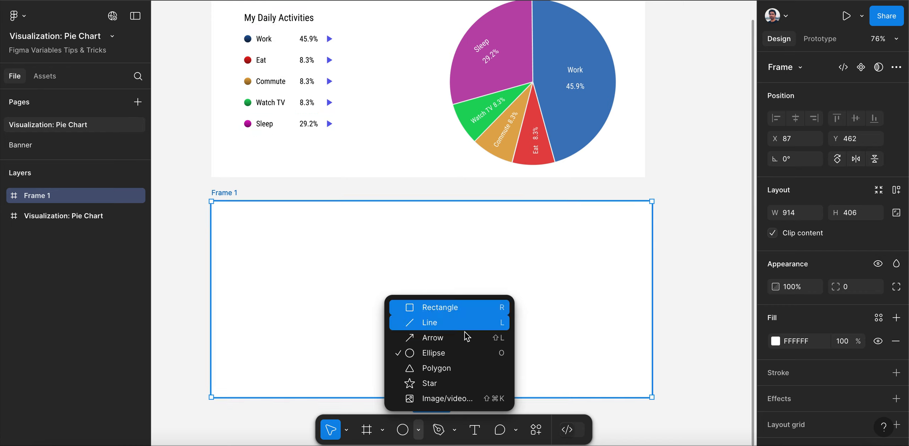
{"action": "left_click", "coordinate": [451, 351]}
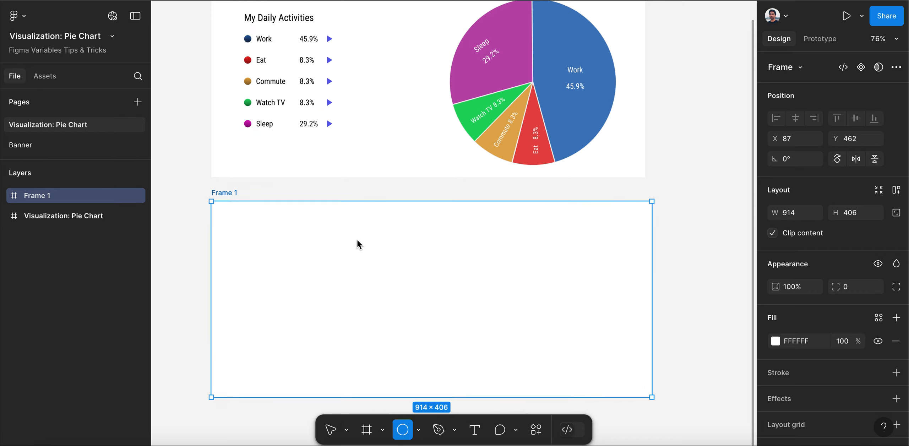
{"action": "mouse_move", "coordinate": [359, 228]}
{"action": "left_mouse_down"}
{"action": "mouse_move", "coordinate": [396, 280]}
{"action": "mouse_move", "coordinate": [517, 384]}
{"action": "left_mouse_up"}
{"action": "left_click_drag", "start_coordinate": [441, 268], "coordinate": [437, 262]}
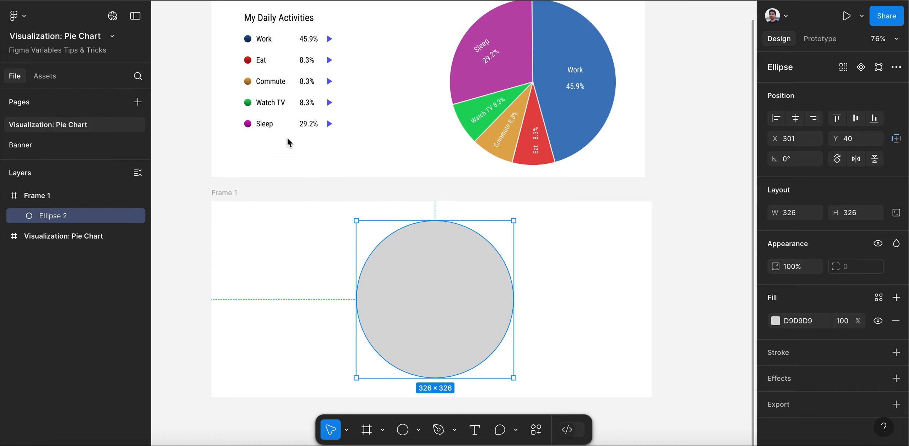
Rename the new circle's layer as Work
{"action": "double_click", "coordinate": [57, 216]}
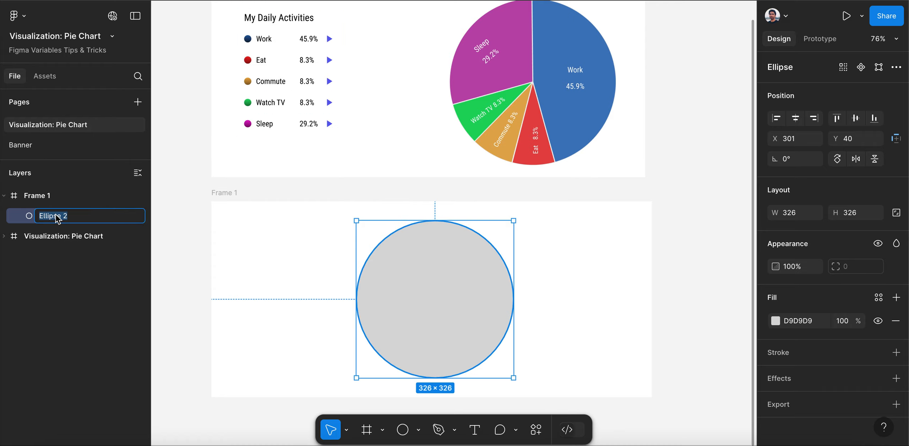
{"action": "type", "text": "Work"}
{"action": "key", "text": "Return"}
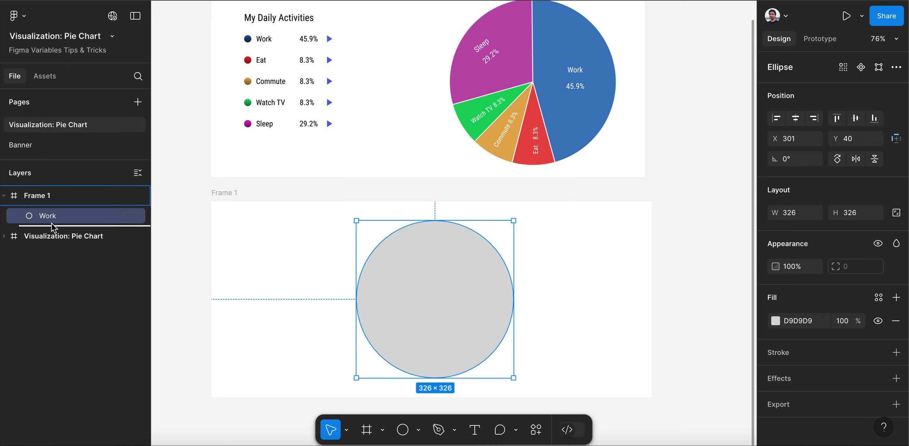
Duplicate the Work circle in place and rename the lower copy as Eat
{"action": "key", "text": "ctrl+d"}
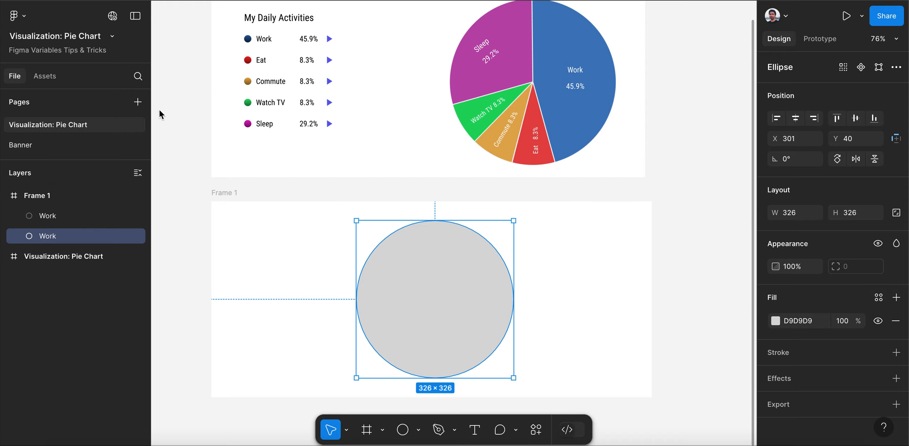
{"action": "double_click", "coordinate": [60, 241]}
{"action": "type", "text": "Eat"}
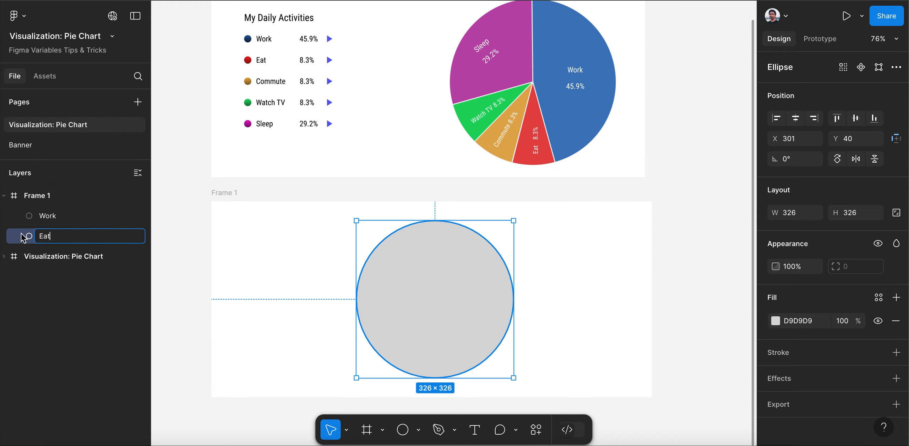
{"action": "key", "text": "Return"}
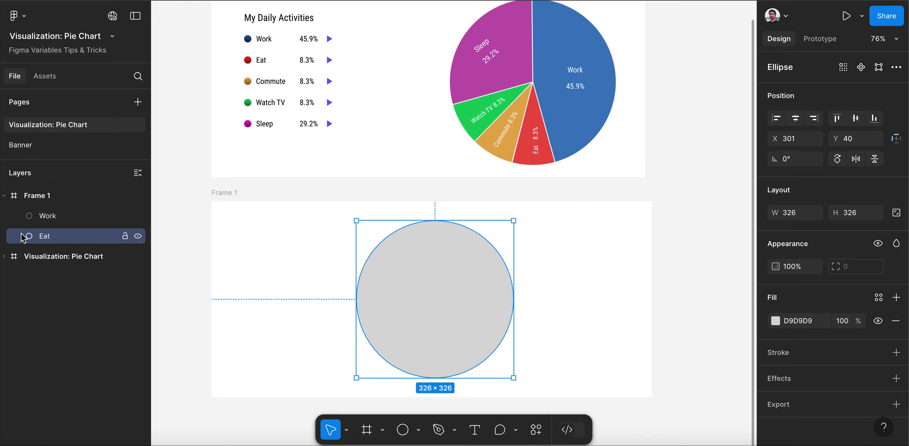
Duplicate the Eat circle in place and rename the lower copy as Commute
{"action": "key", "text": "ctrl+d"}
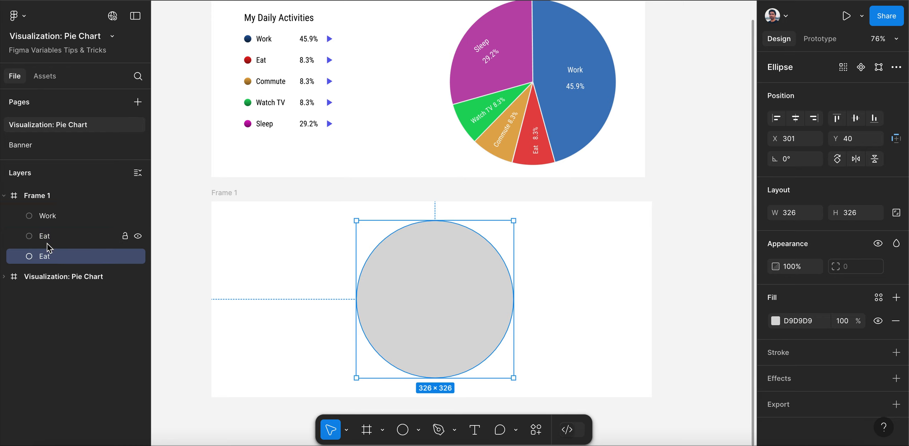
{"action": "double_click", "coordinate": [50, 256]}
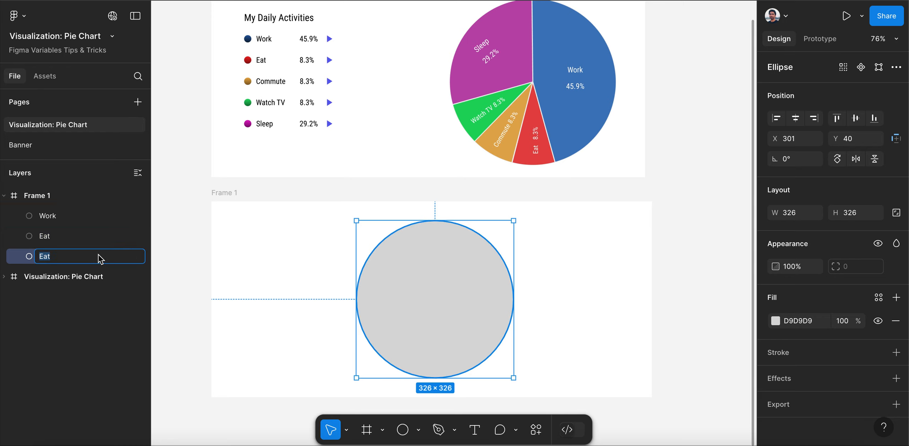
{"action": "type", "text": "Commute"}
{"action": "key", "text": "Return"}
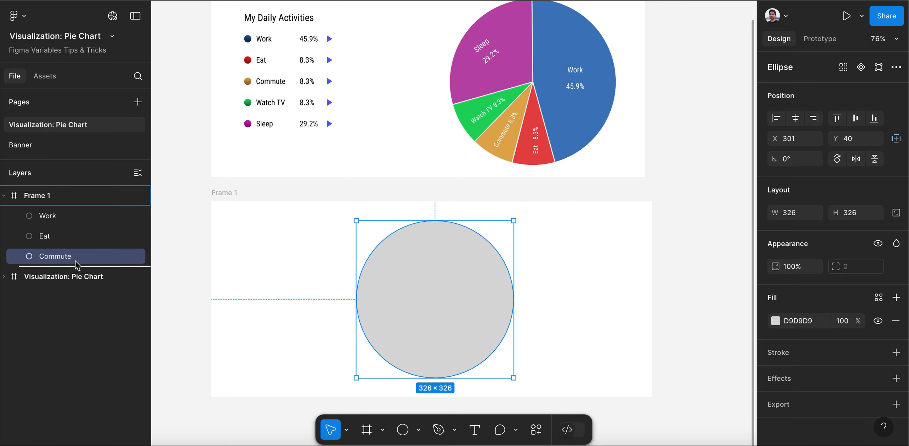
Duplicate the Commute circle in place and rename the lower copy as Watch TV
{"action": "key", "text": "ctrl+d"}
{"action": "double_click", "coordinate": [71, 276]}
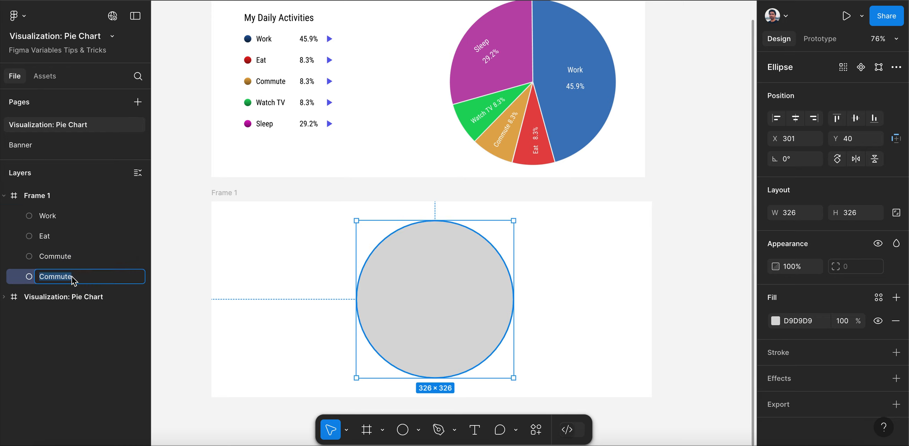
{"action": "type", "text": "Watch TV"}
{"action": "key", "text": "Return"}
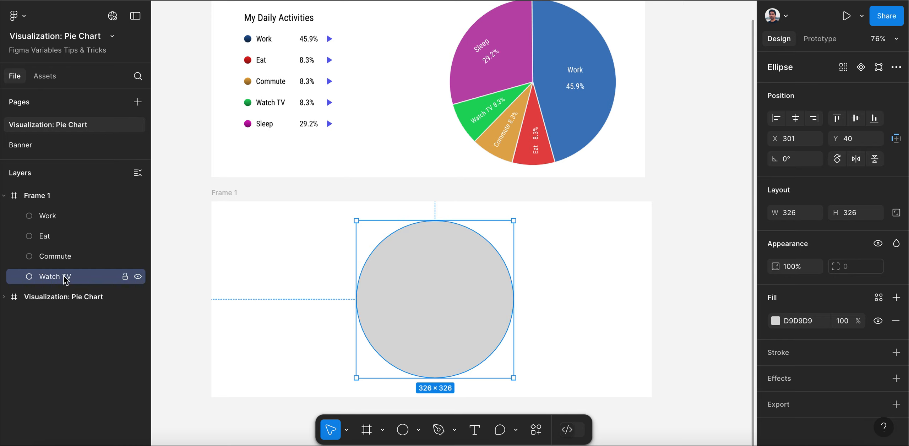
Duplicate the Watch TV circle in place and rename the lower copy as Sleep
{"action": "key", "text": "ctrl+d"}
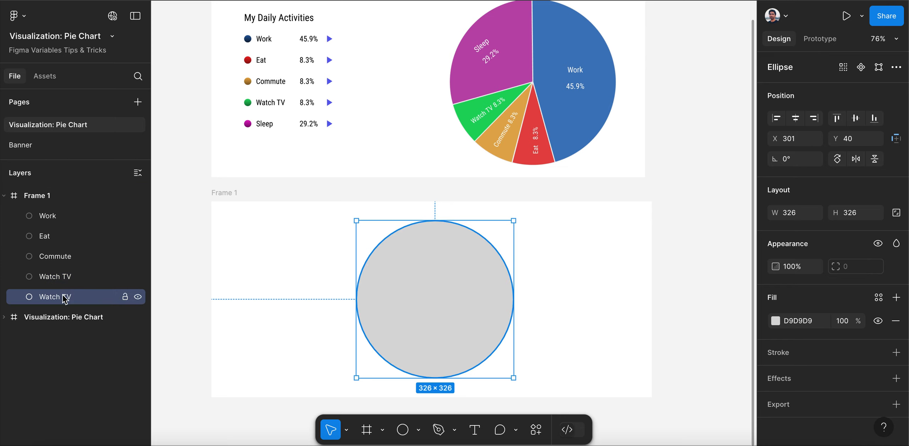
{"action": "double_click", "coordinate": [65, 297]}
{"action": "type", "text": "Slee"}
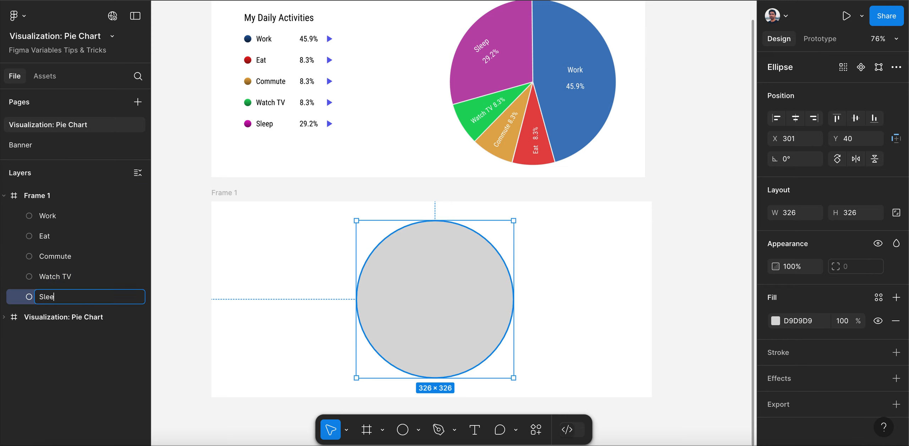
{"action": "type", "text": "p"}
{"action": "left_click", "coordinate": [41, 218]}
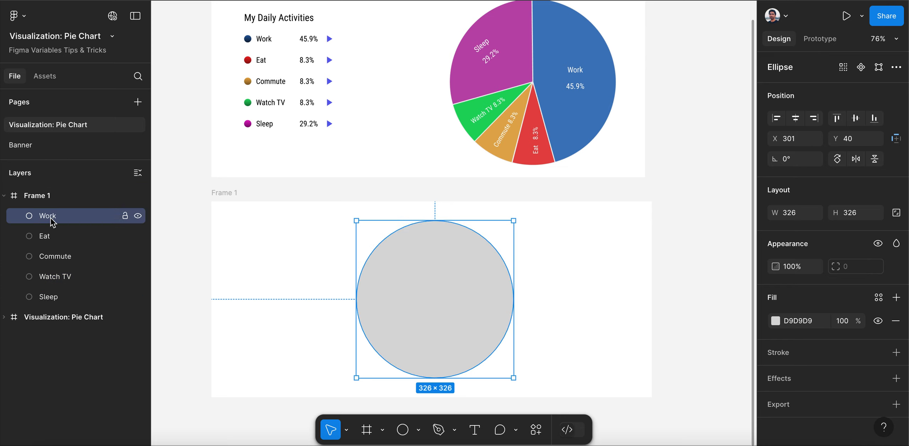
Hide the Watch TV, Commute, Eat and Work circles, leaving only Sleep shown
{"action": "left_click", "coordinate": [46, 304]}
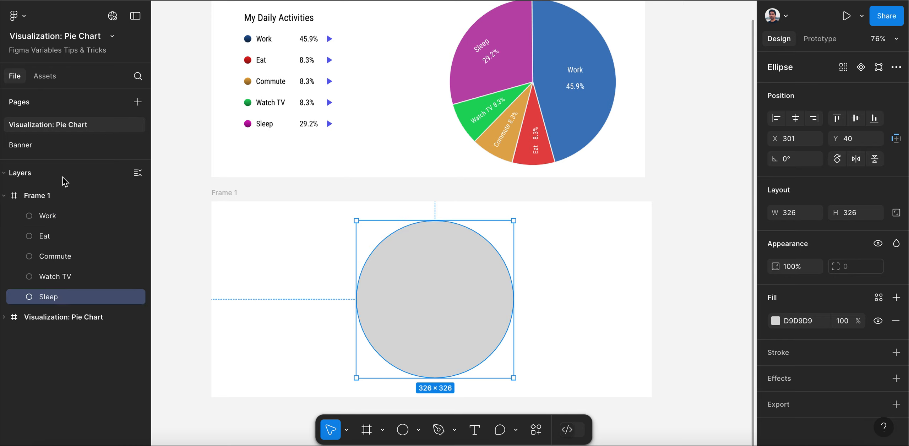
{"action": "left_click", "coordinate": [55, 210]}
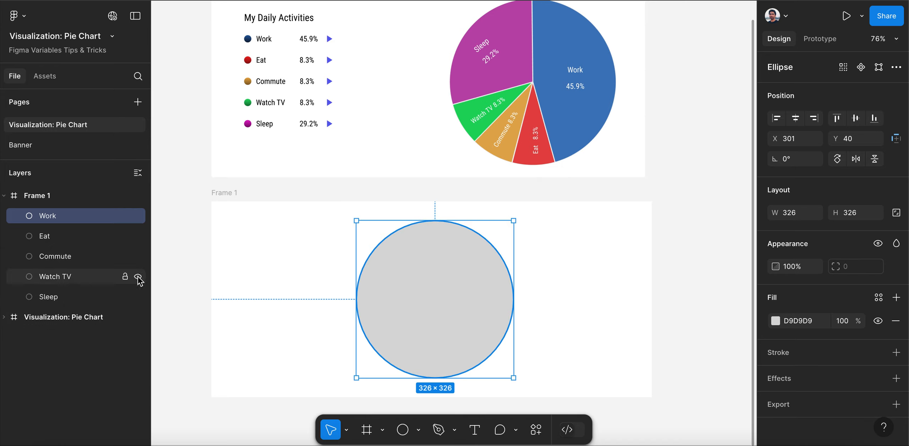
{"action": "left_click", "coordinate": [138, 277]}
{"action": "left_click", "coordinate": [138, 256]}
{"action": "left_click", "coordinate": [138, 237]}
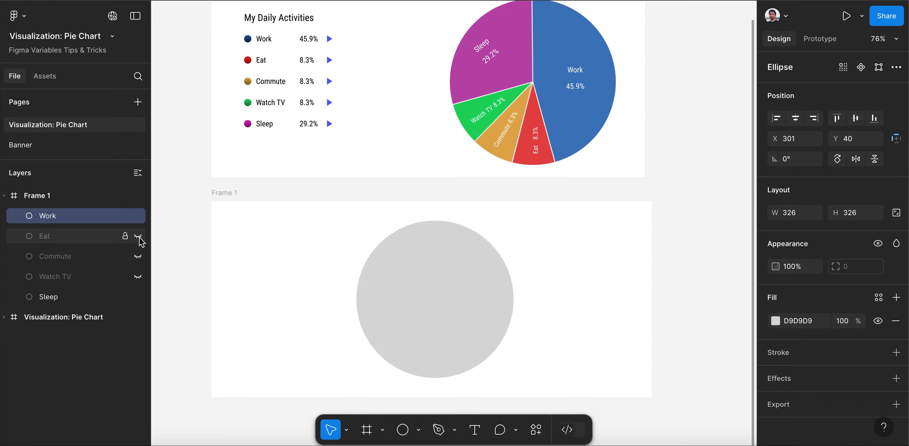
{"action": "left_click", "coordinate": [138, 216]}
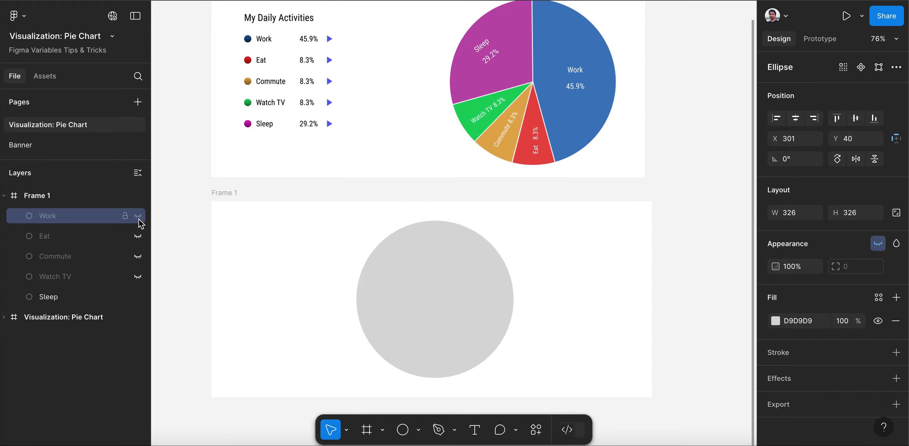
Fill the Sleep circle with the purple BD48AD sampled from the Sleep slice of the reference chart
{"action": "left_click", "coordinate": [45, 297]}
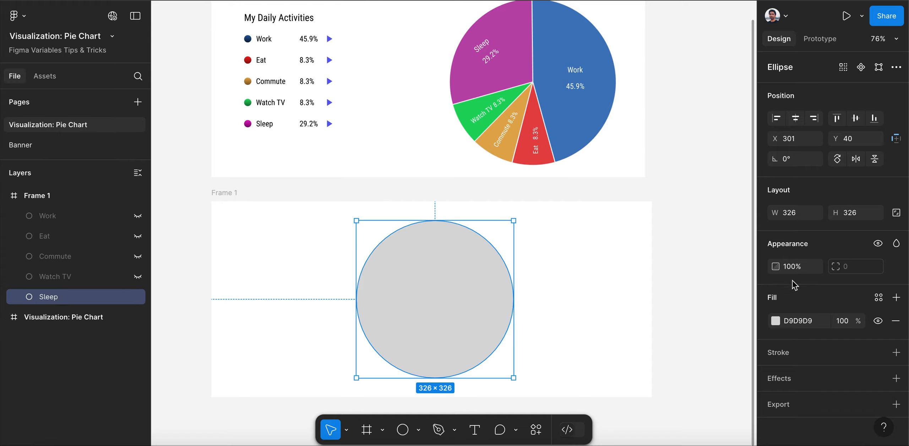
{"action": "left_click", "coordinate": [776, 322]}
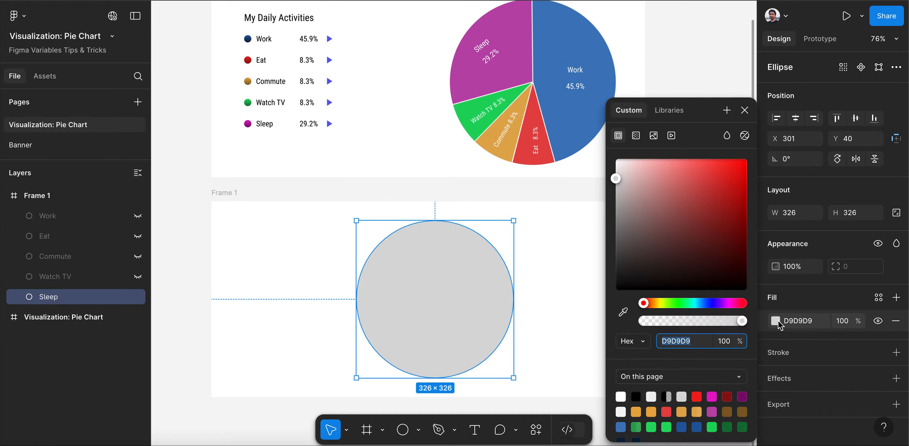
{"action": "left_click", "coordinate": [623, 312]}
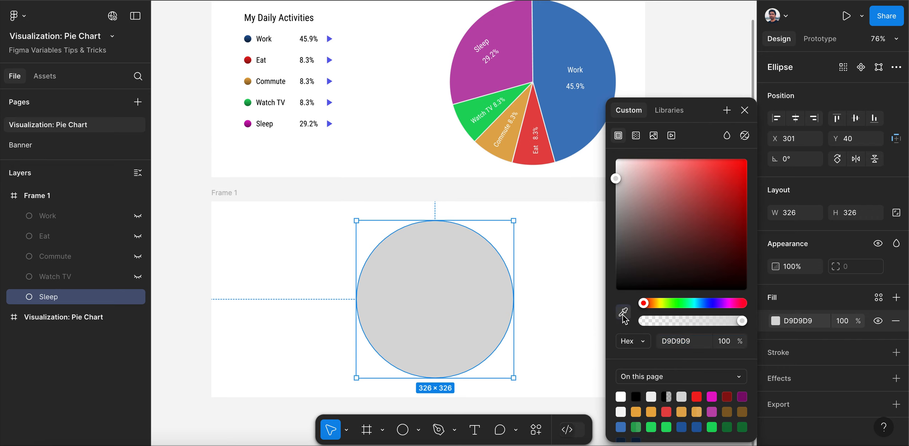
{"action": "left_click", "coordinate": [486, 73]}
{"action": "left_click", "coordinate": [745, 110]}
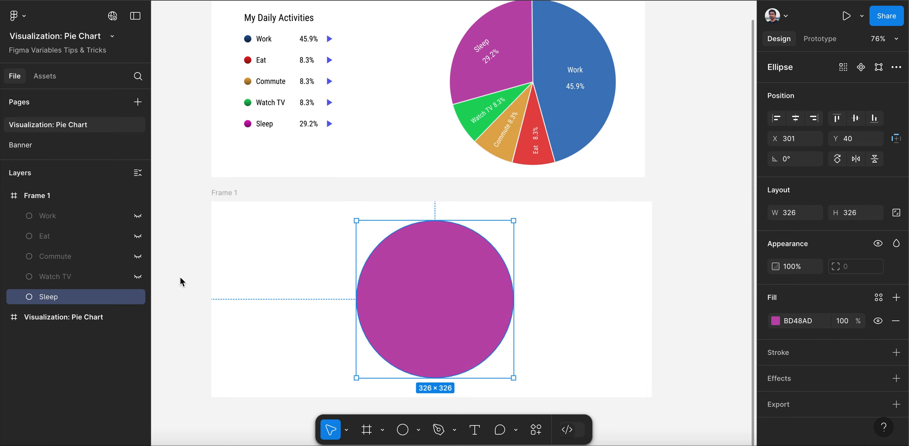
Show the Watch TV circle and hide the Sleep circle
{"action": "left_click", "coordinate": [138, 277]}
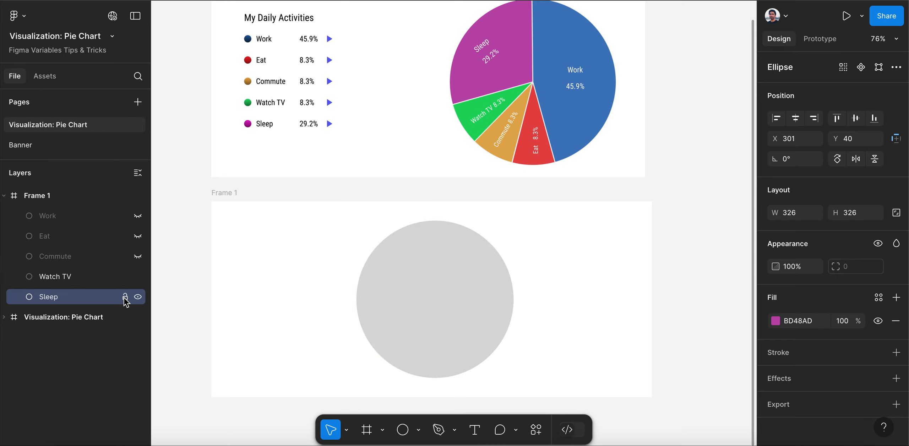
{"action": "left_click", "coordinate": [138, 297]}
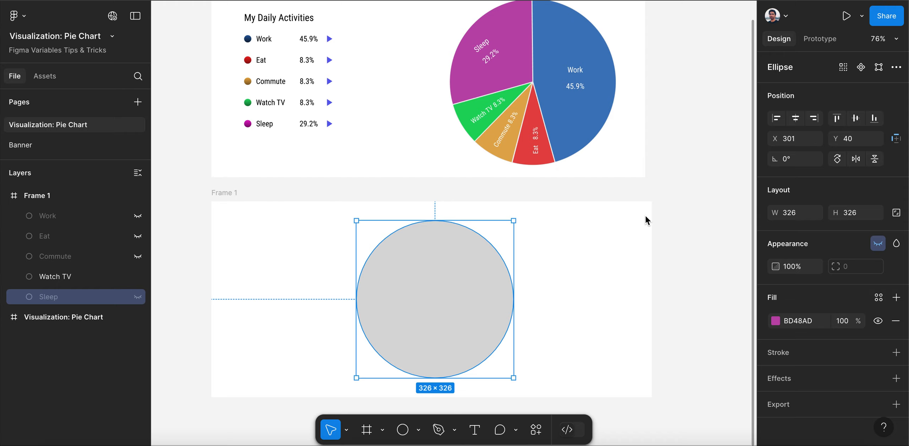
{"action": "left_click", "coordinate": [776, 321]}
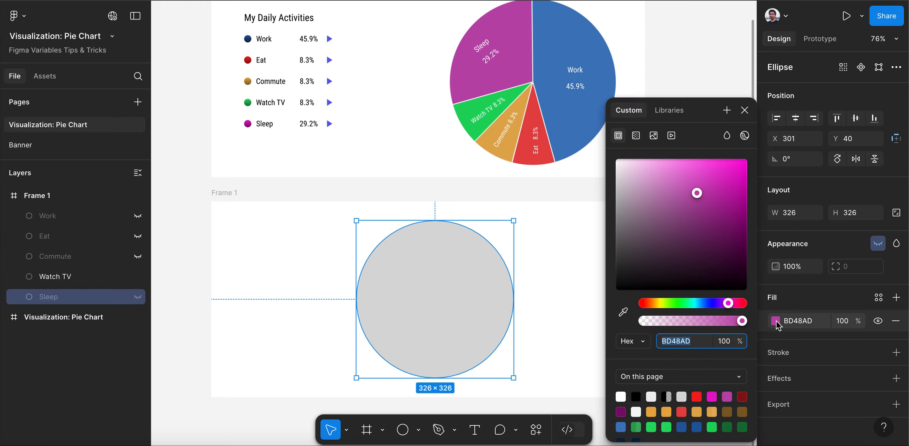
{"action": "left_click", "coordinate": [624, 313]}
{"action": "left_click", "coordinate": [470, 111]}
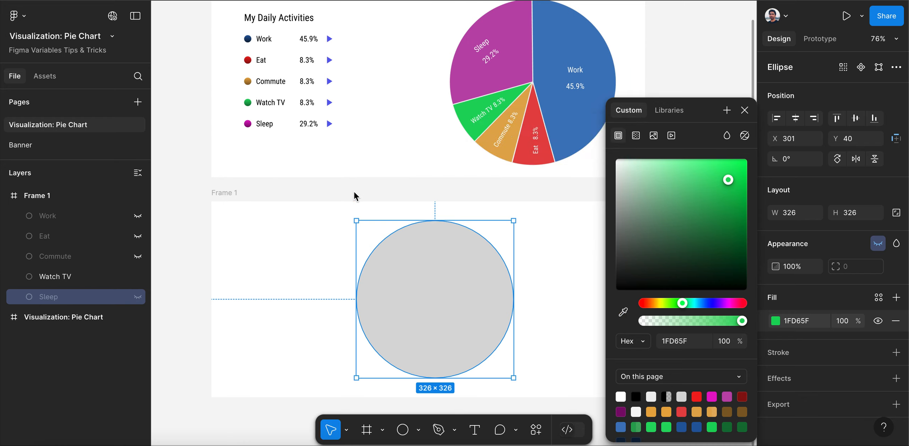
{"action": "key", "text": "Escape"}
Fill the Watch TV circle with the green 1FD65F sampled from the Watch TV slice of the reference chart
{"action": "left_click", "coordinate": [78, 277]}
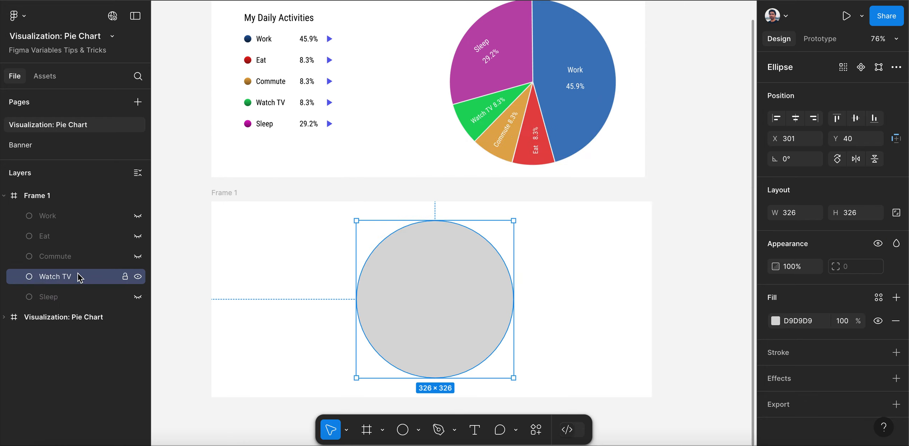
{"action": "left_click", "coordinate": [776, 320]}
{"action": "left_click", "coordinate": [623, 312]}
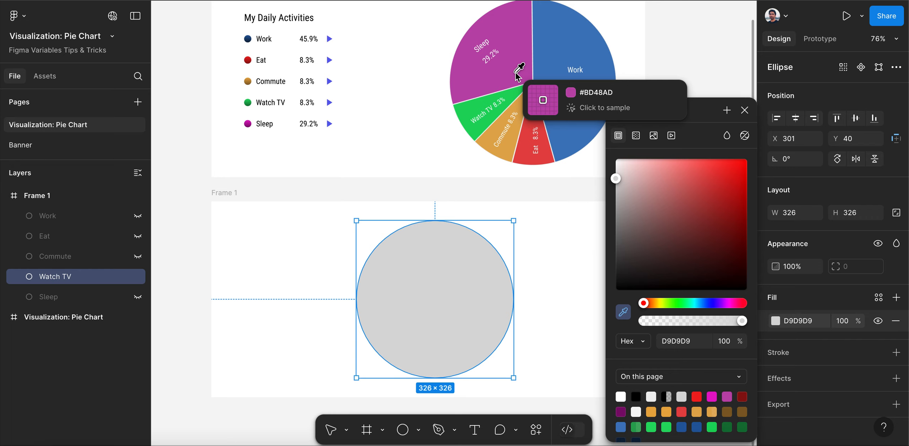
{"action": "left_click", "coordinate": [472, 117]}
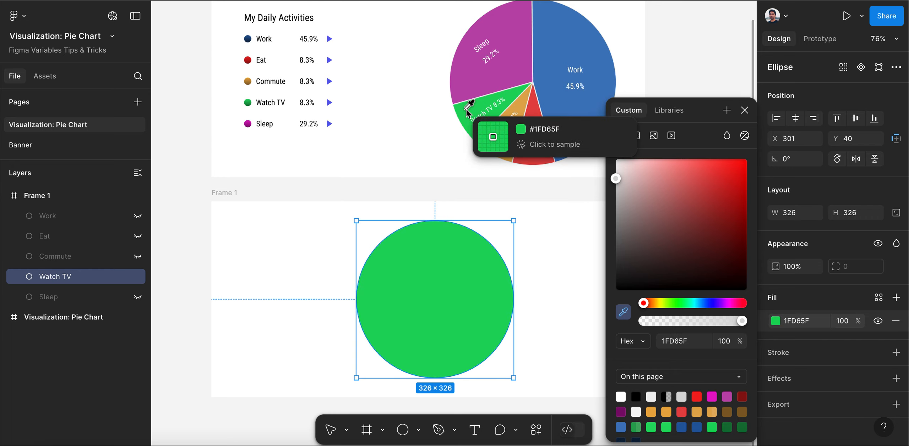
{"action": "left_click", "coordinate": [744, 111]}
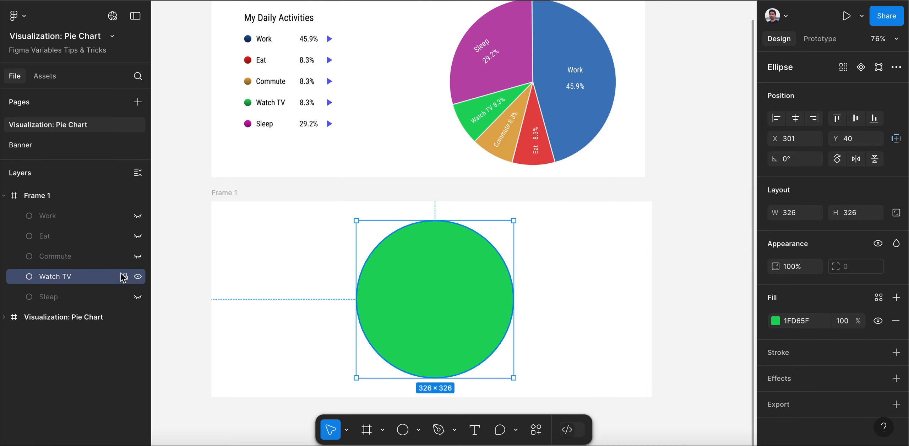
Show the Commute circle instead of Watch TV and fill it with the orange E2AC52 sampled from the Commute slice of the reference chart
{"action": "left_click", "coordinate": [138, 257]}
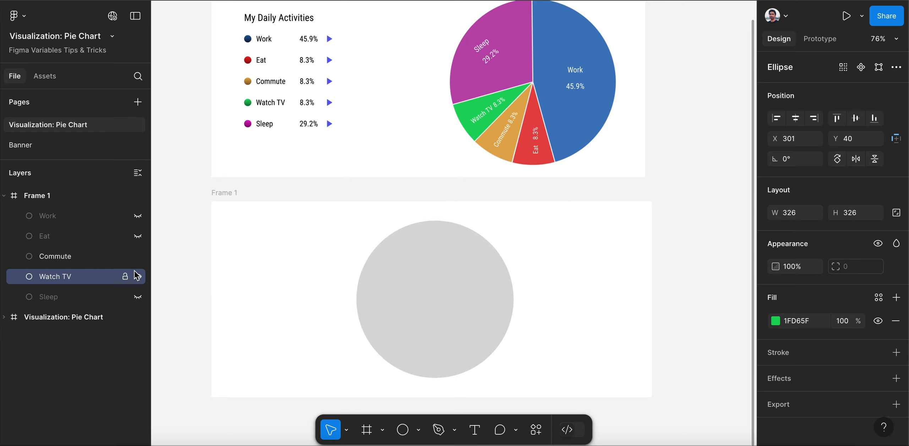
{"action": "left_click", "coordinate": [138, 277]}
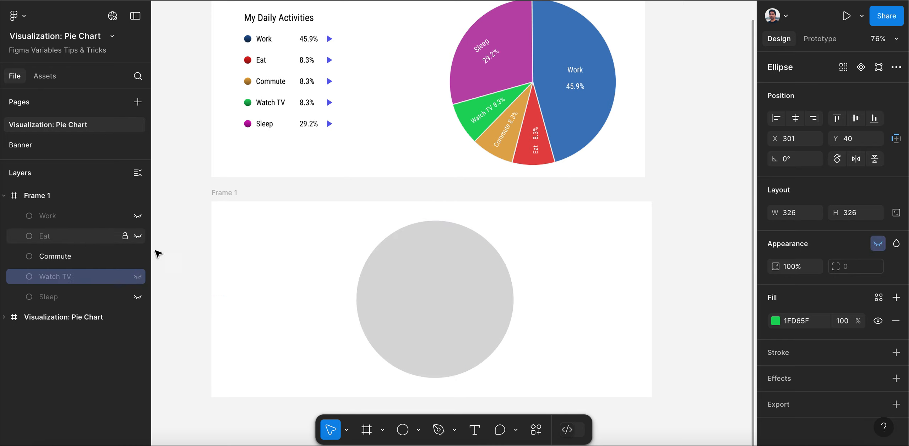
{"action": "left_click", "coordinate": [91, 255]}
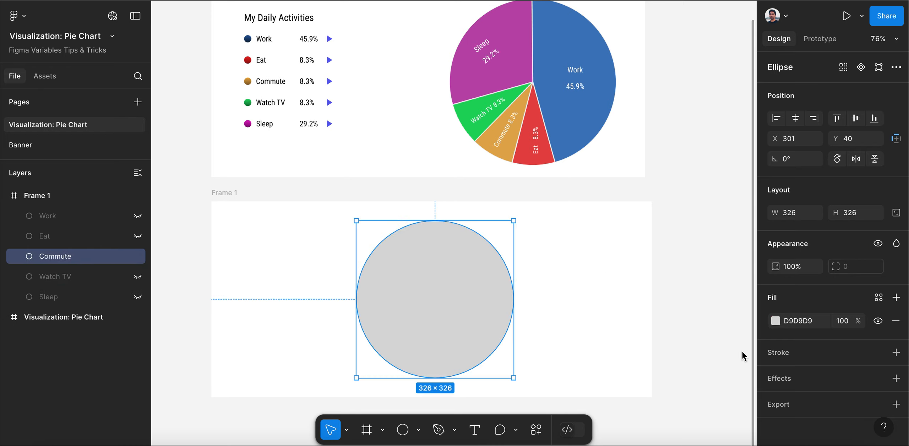
{"action": "left_click", "coordinate": [776, 321]}
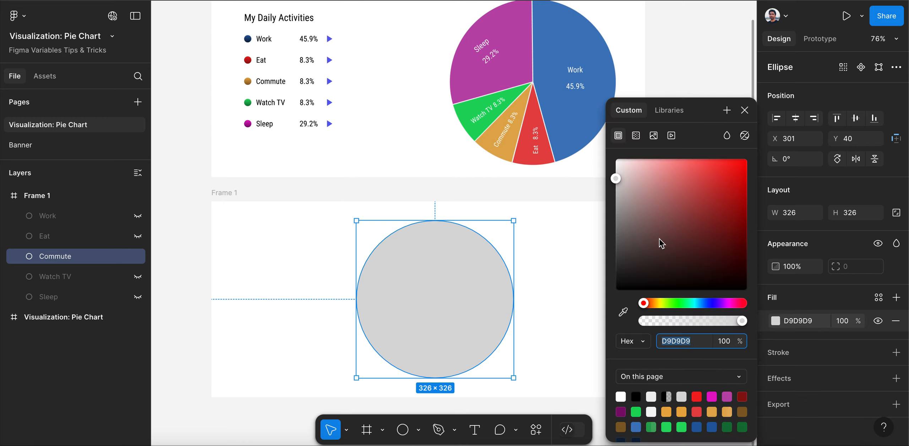
{"action": "left_click", "coordinate": [624, 312]}
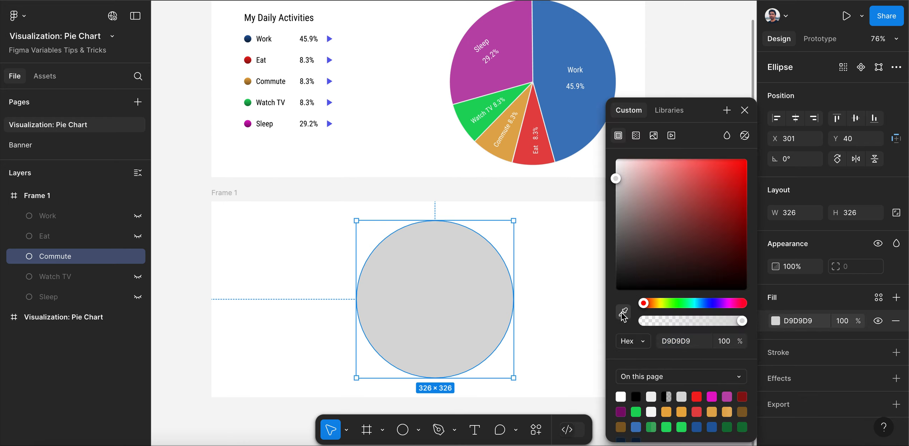
{"action": "left_click", "coordinate": [512, 144]}
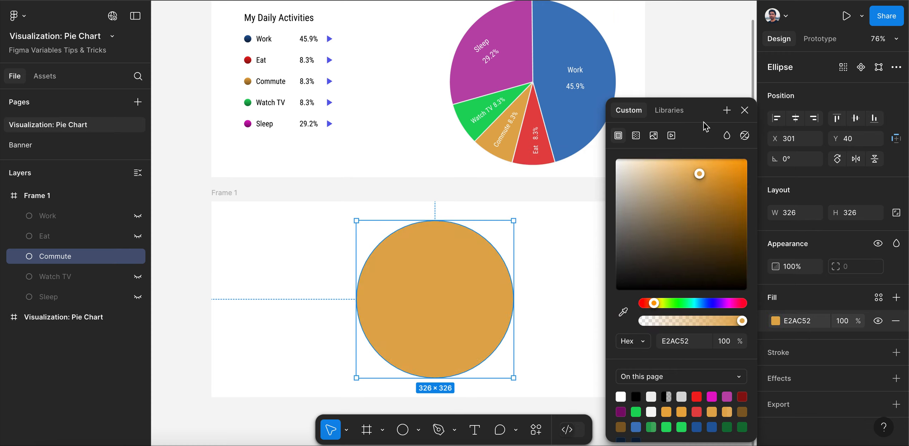
{"action": "left_click", "coordinate": [744, 112]}
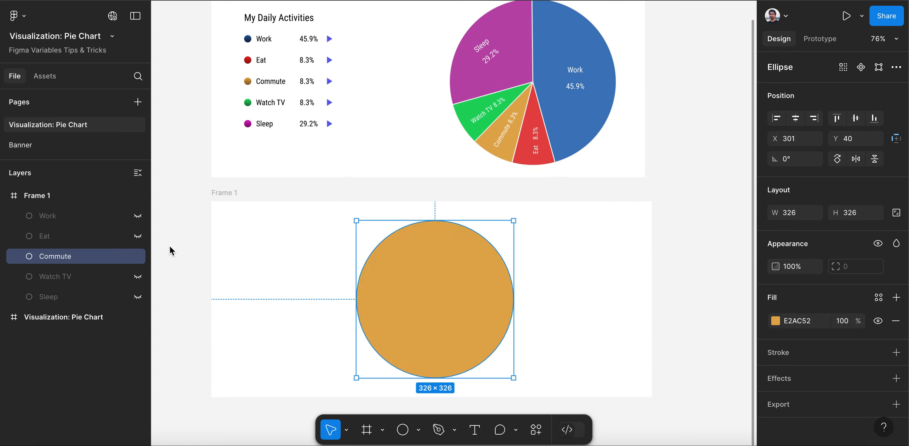
Show the Eat circle instead of Commute and fill it with the red E44646 sampled from the Eat slice of the reference chart
{"action": "left_click", "coordinate": [64, 241]}
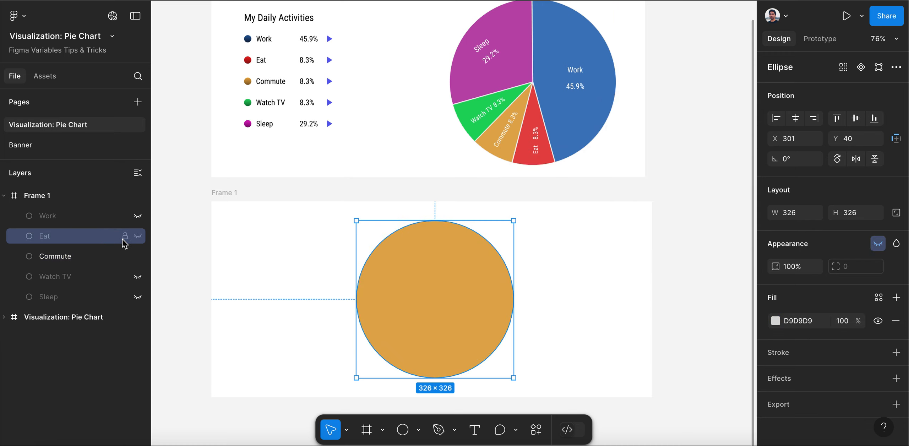
{"action": "left_click", "coordinate": [137, 237]}
{"action": "left_click", "coordinate": [106, 257]}
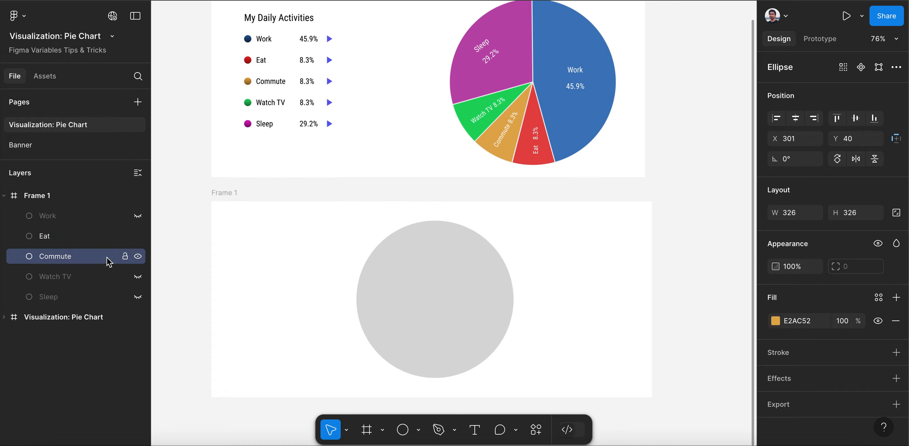
{"action": "left_click", "coordinate": [138, 257]}
{"action": "left_click", "coordinate": [79, 236]}
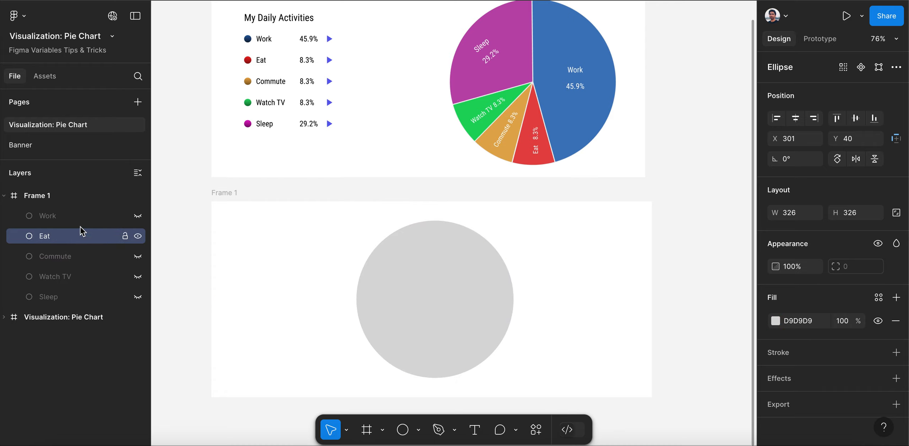
{"action": "left_click", "coordinate": [776, 321]}
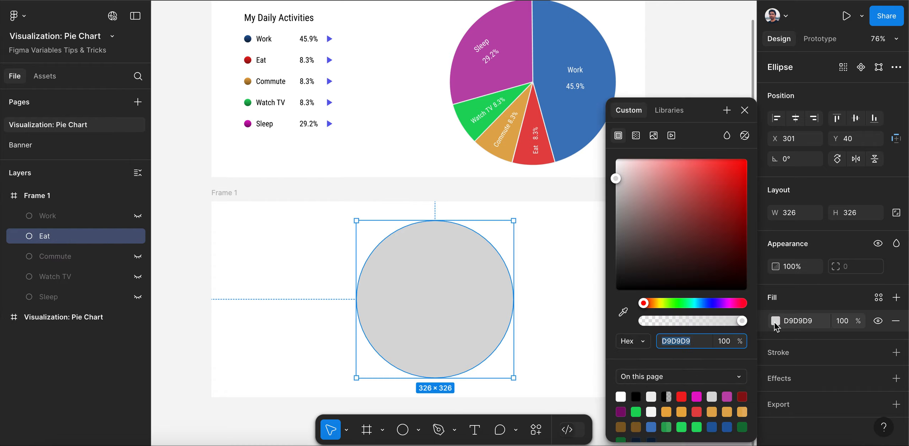
{"action": "left_click", "coordinate": [623, 311]}
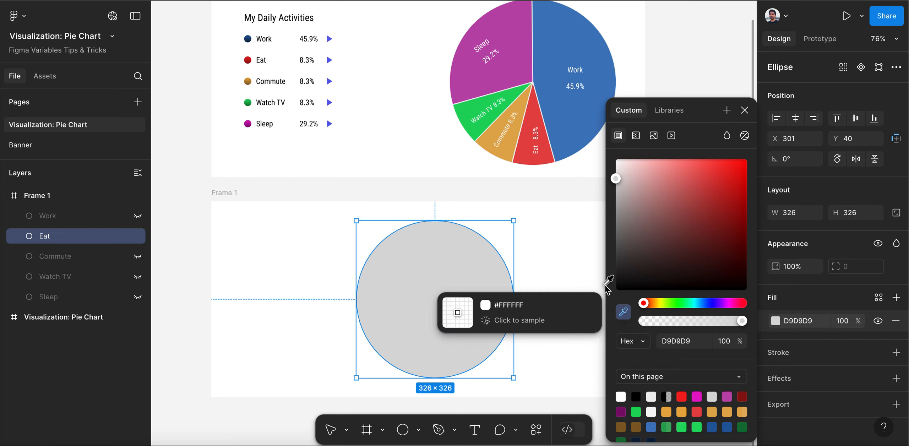
{"action": "left_click", "coordinate": [546, 157]}
{"action": "left_click", "coordinate": [745, 110]}
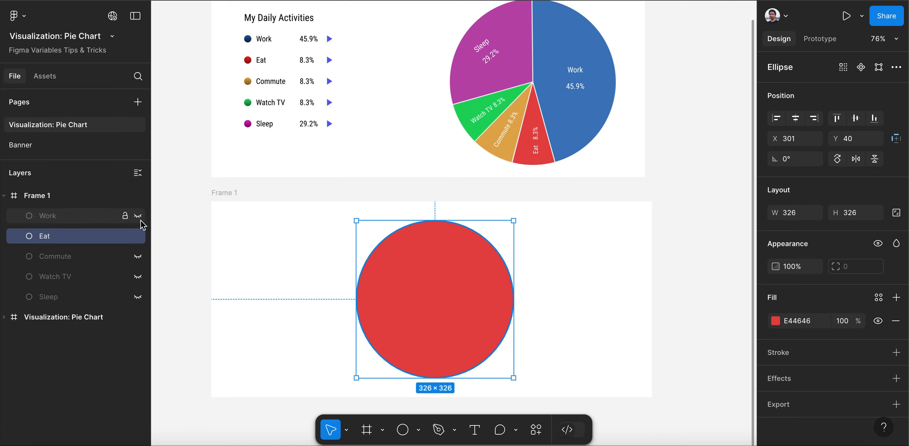
Show the Work circle instead of Eat and fill it with the blue 447CBF sampled from the Work slice of the reference chart
{"action": "left_click", "coordinate": [139, 216]}
{"action": "left_click", "coordinate": [138, 237]}
{"action": "left_click", "coordinate": [63, 217]}
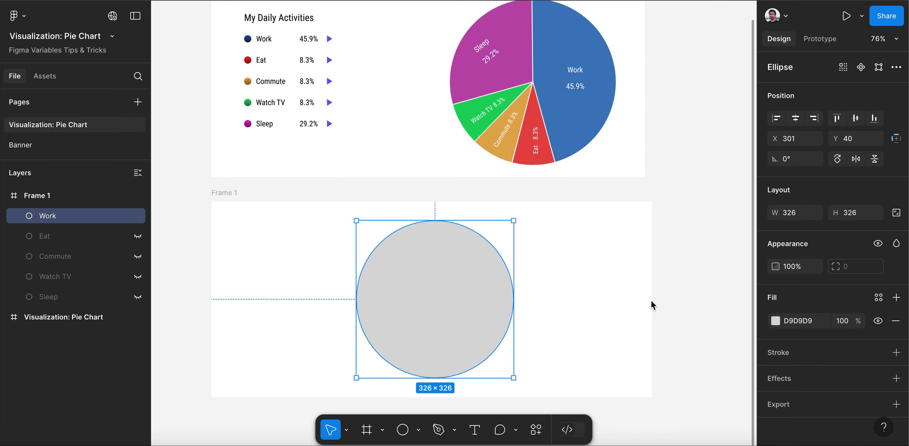
{"action": "left_click", "coordinate": [775, 321]}
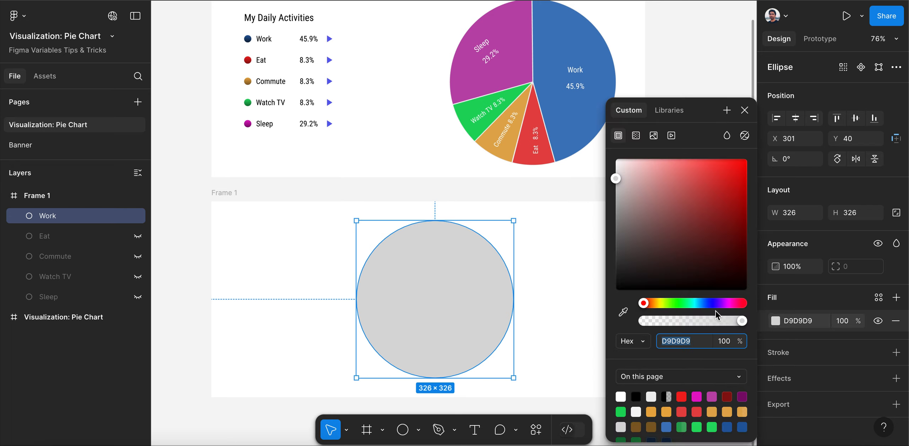
{"action": "left_click", "coordinate": [623, 312]}
{"action": "left_click", "coordinate": [580, 121]}
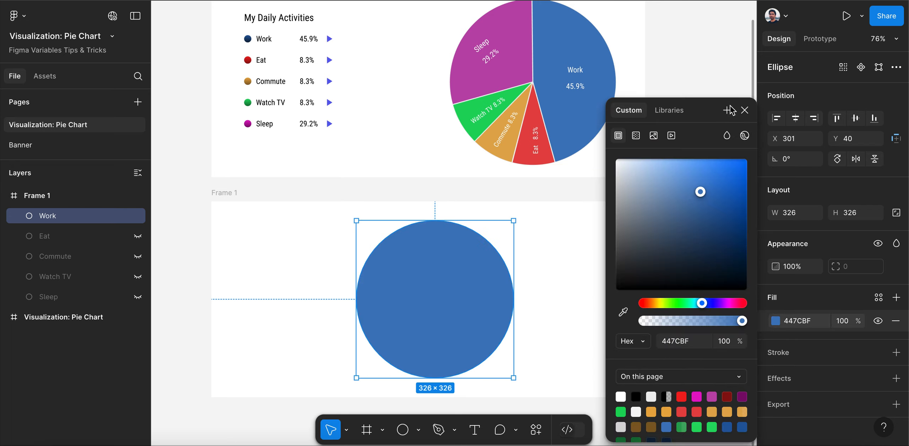
{"action": "left_click", "coordinate": [745, 111]}
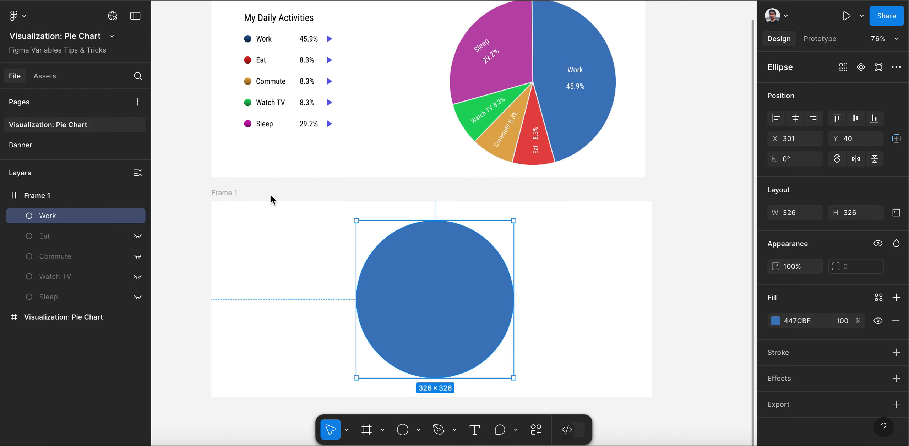
Make the Eat, Commute, Watch TV and Sleep circles visible again beneath the Work circle
{"action": "mouse_move", "coordinate": [126, 219]}
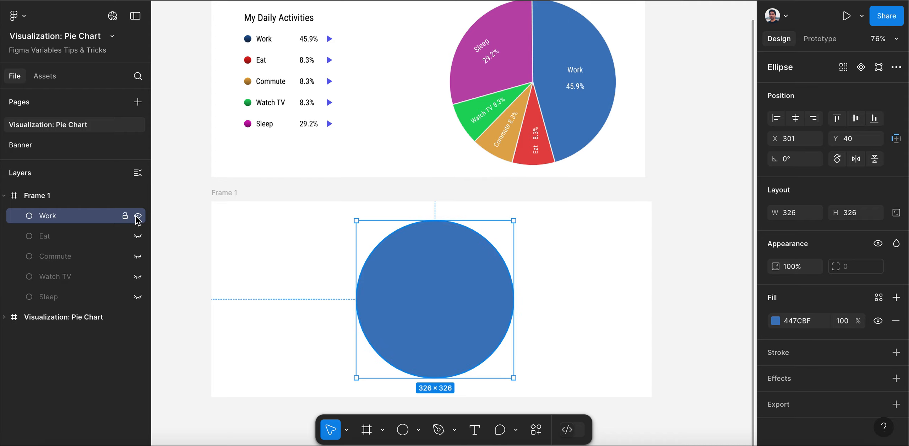
{"action": "left_click", "coordinate": [138, 235]}
{"action": "left_click", "coordinate": [138, 256]}
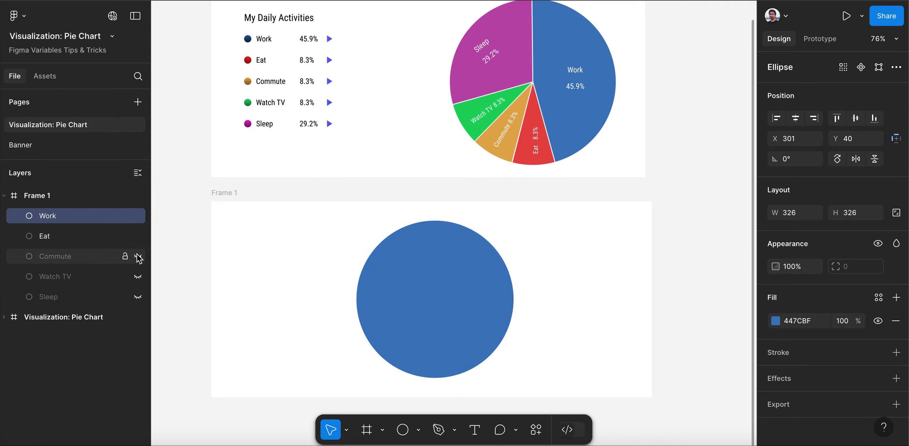
{"action": "left_click", "coordinate": [138, 277]}
{"action": "left_click", "coordinate": [138, 297]}
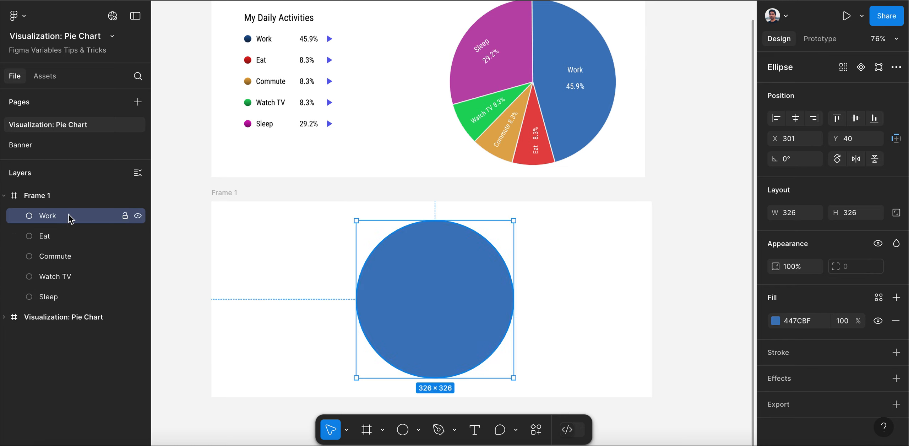
Turn the Work circle into a pie slice with a 0% ratio and a 45.9% sweep
{"action": "mouse_move", "coordinate": [423, 246]}
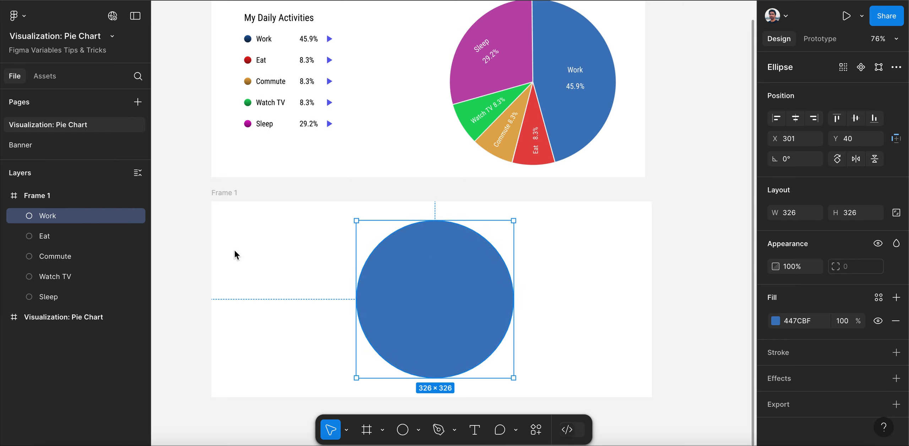
{"action": "mouse_move", "coordinate": [458, 347]}
{"action": "scroll", "coordinate": [445, 284], "scroll_direction": "down", "scroll_amount": 1}
{"action": "scroll", "coordinate": [443, 281], "scroll_direction": "up", "scroll_amount": 1}
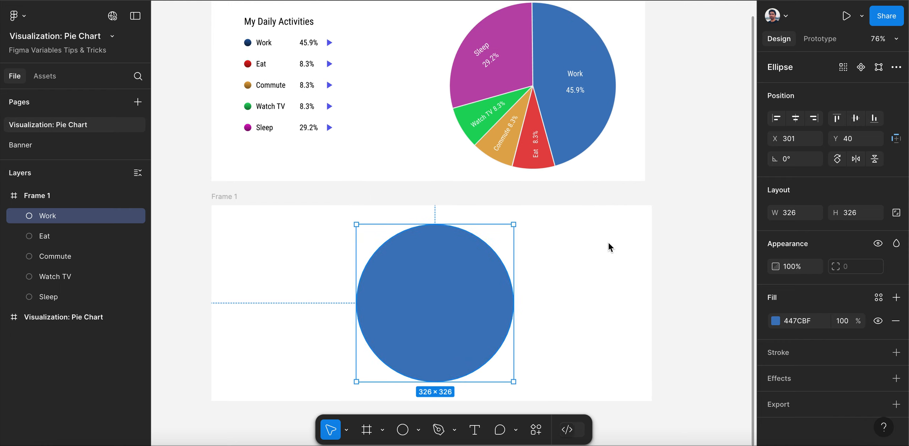
{"action": "mouse_move", "coordinate": [506, 302]}
{"action": "left_click_drag", "start_coordinate": [507, 302], "coordinate": [435, 306]}
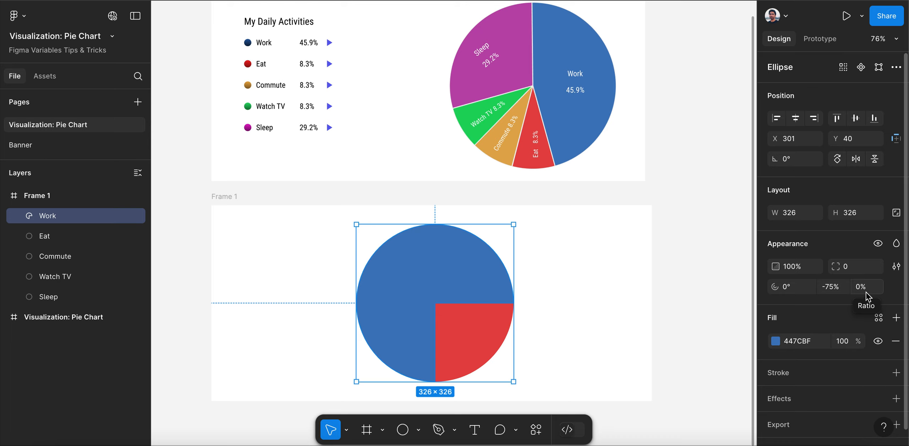
{"action": "left_click", "coordinate": [836, 291]}
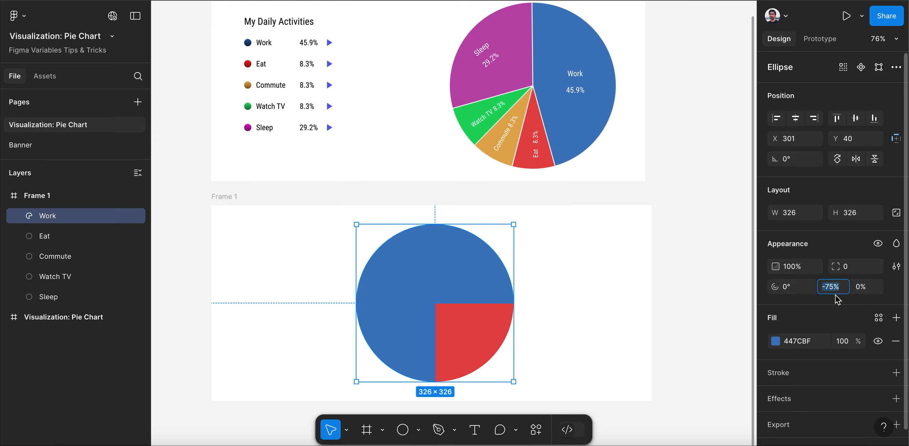
{"action": "type", "text": "45.9"}
{"action": "key", "text": "Return"}
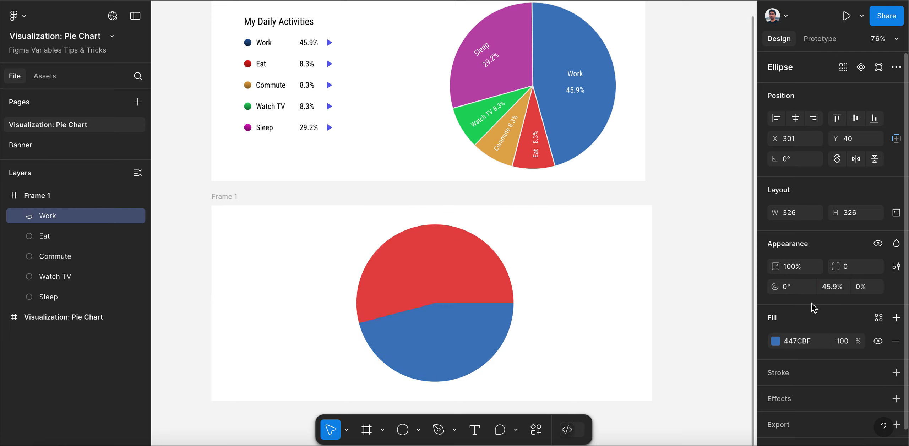
Rotate the Work slice's arc start to -90° so it begins at twelve o'clock
{"action": "mouse_move", "coordinate": [444, 331]}
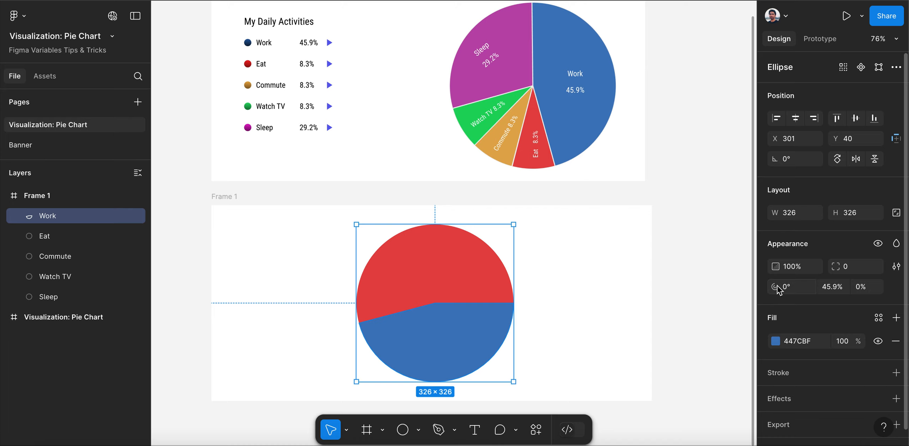
{"action": "mouse_move", "coordinate": [439, 294]}
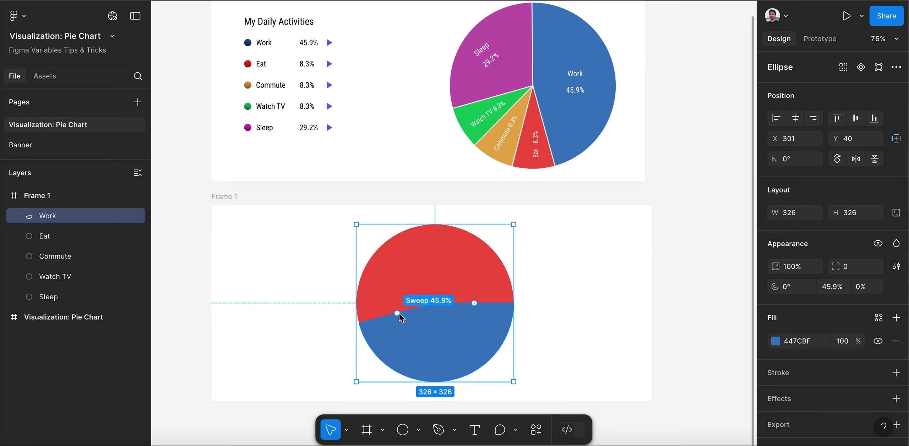
{"action": "left_click_drag", "start_coordinate": [474, 303], "coordinate": [436, 247]}
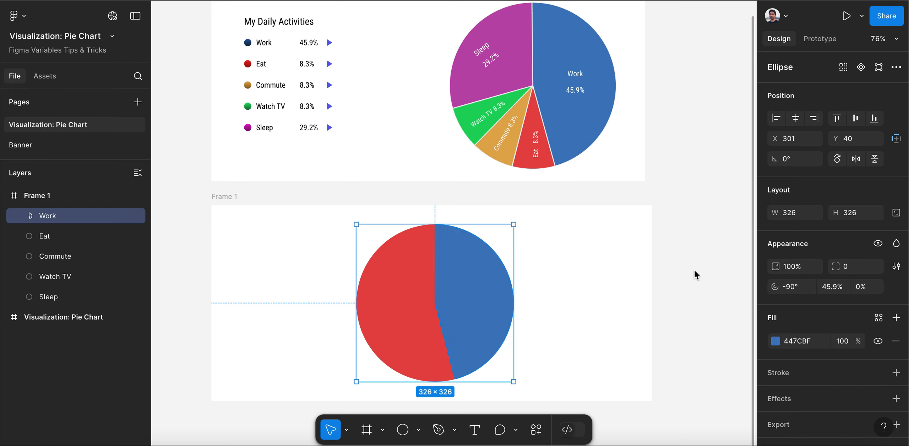
Turn the Eat circle into a slice with a 0% ratio and 8.3% sweep, and start it where the Work slice ends
{"action": "left_click", "coordinate": [59, 237]}
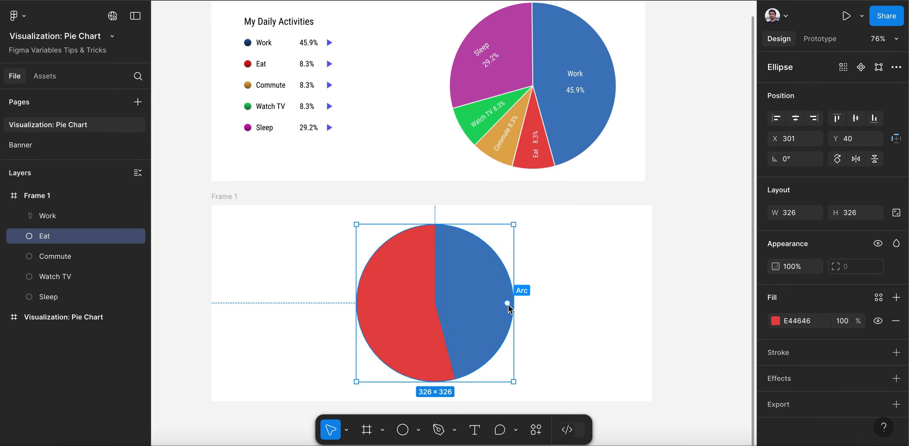
{"action": "left_click_drag", "start_coordinate": [491, 303], "coordinate": [433, 304]}
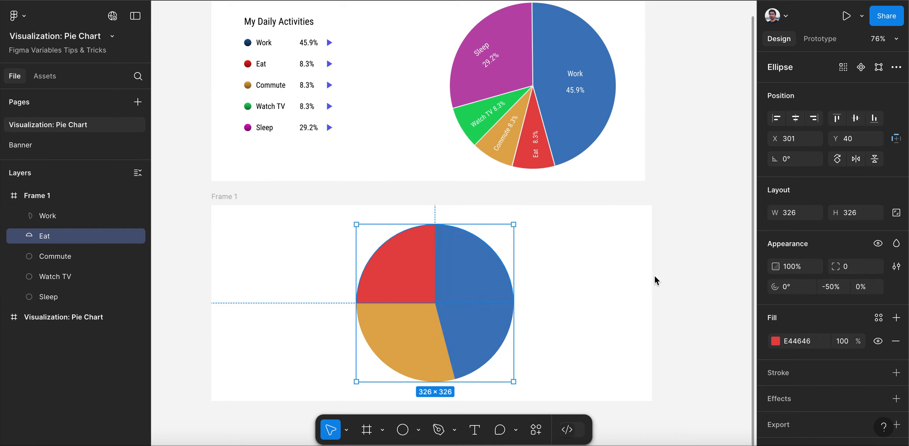
{"action": "left_click", "coordinate": [836, 291]}
{"action": "type", "text": "8.3"}
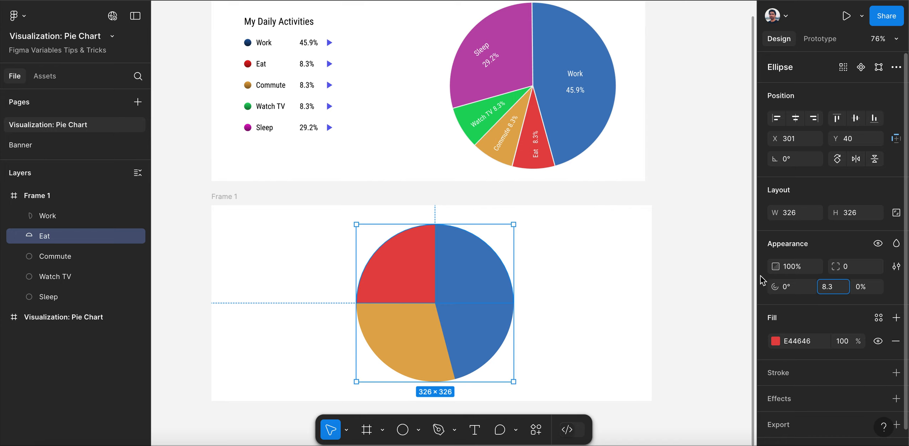
{"action": "left_click", "coordinate": [723, 272]}
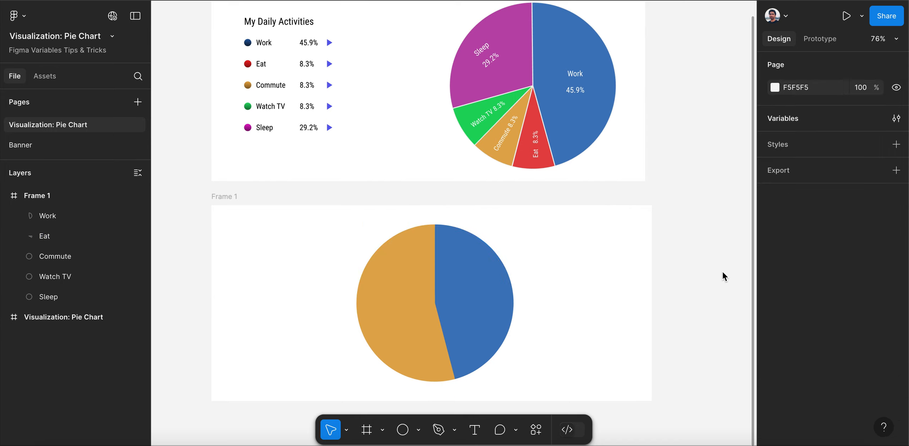
{"action": "left_click", "coordinate": [44, 236]}
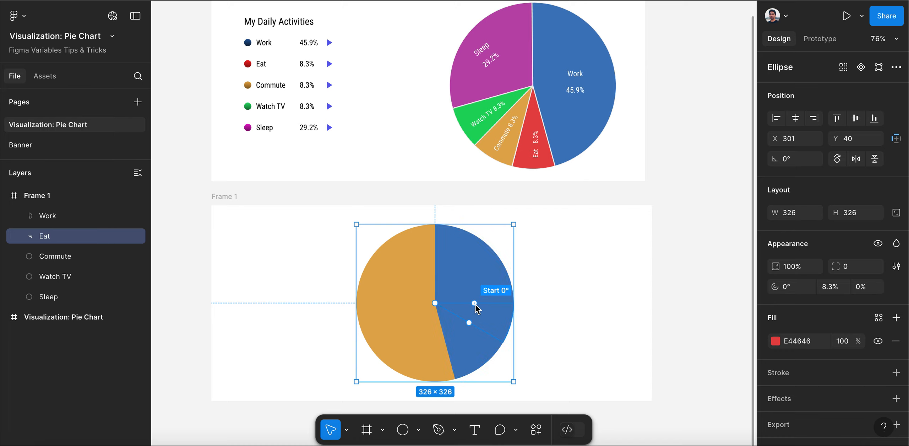
{"action": "left_click_drag", "start_coordinate": [475, 304], "coordinate": [446, 341]}
Turn the Commute circle into a slice with a 0% ratio and 8.3% sweep, starting at about 104.8° where the Eat slice ends
{"action": "left_click", "coordinate": [68, 256]}
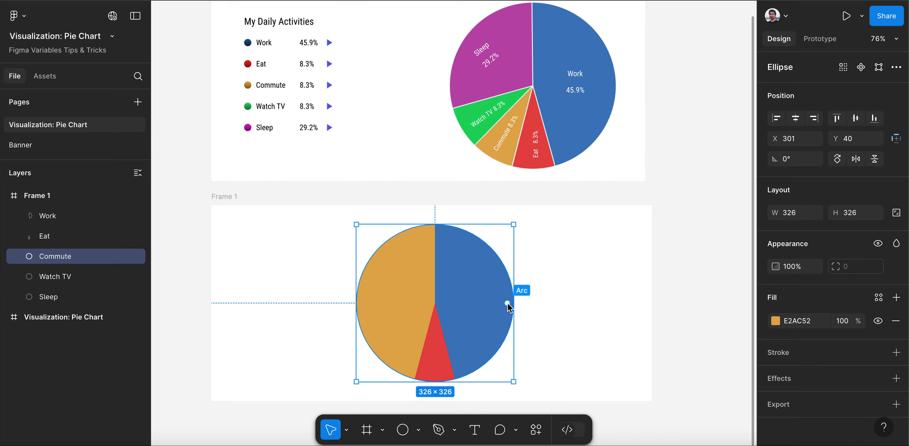
{"action": "left_click_drag", "start_coordinate": [507, 304], "coordinate": [435, 304]}
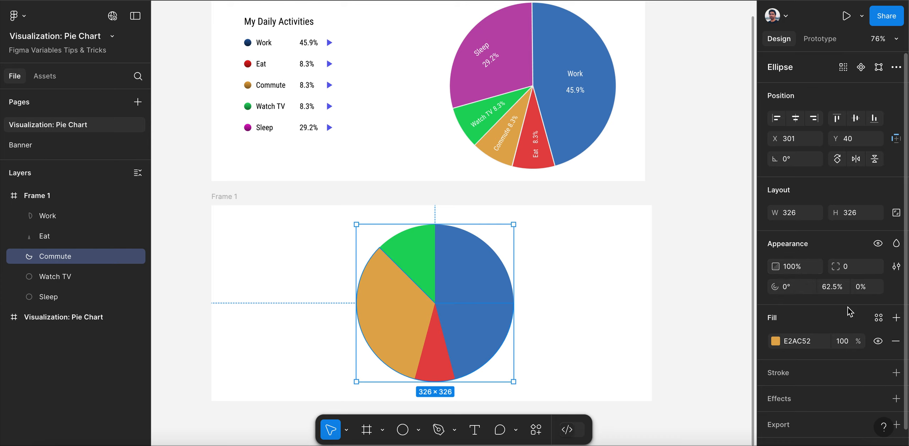
{"action": "left_click", "coordinate": [837, 290]}
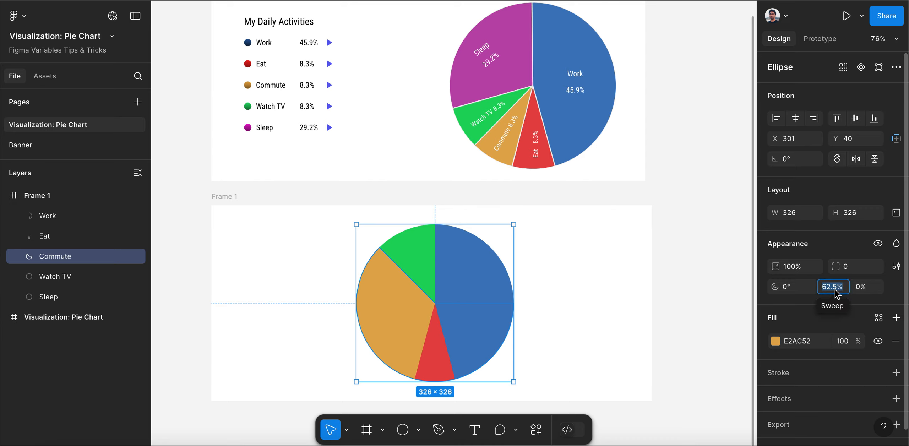
{"action": "type", "text": "8.3"}
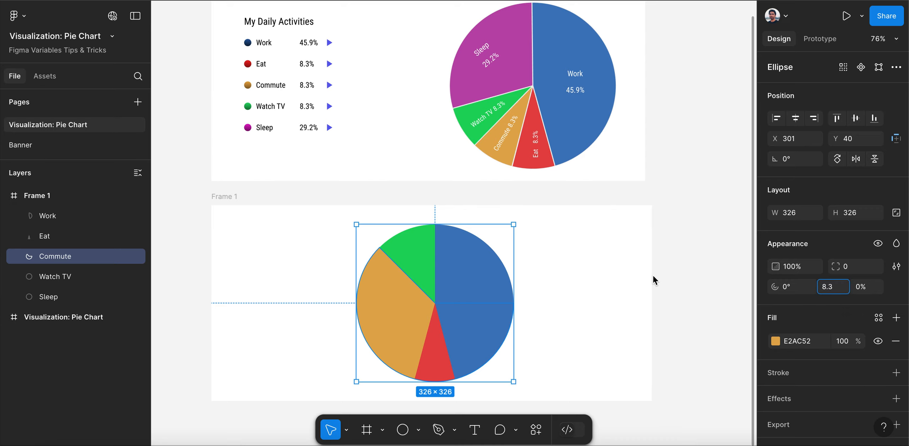
{"action": "left_click", "coordinate": [653, 276]}
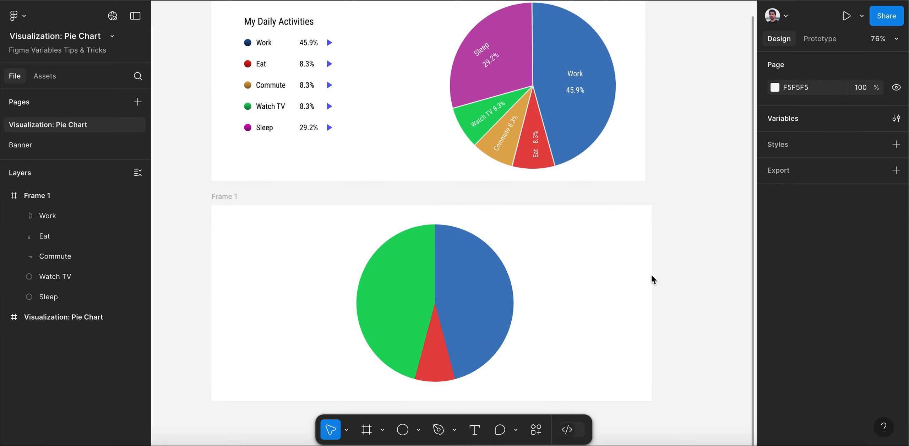
{"action": "left_click", "coordinate": [69, 260]}
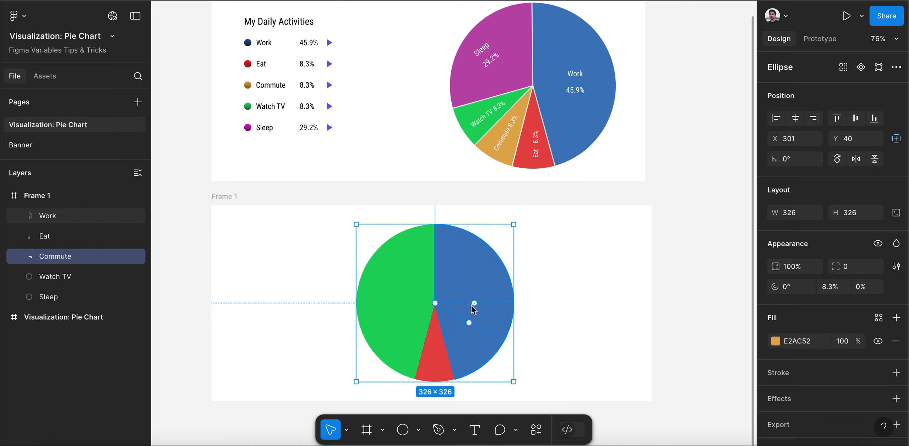
{"action": "left_click_drag", "start_coordinate": [475, 303], "coordinate": [426, 341]}
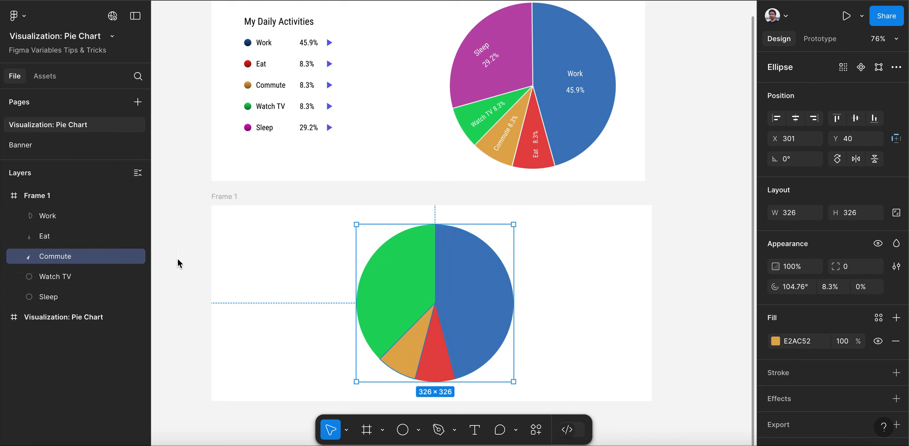
Turn the Watch TV circle into a slice with a 0% ratio and 8.3% sweep, starting at 135° where the Commute slice ends
{"action": "left_click", "coordinate": [47, 277]}
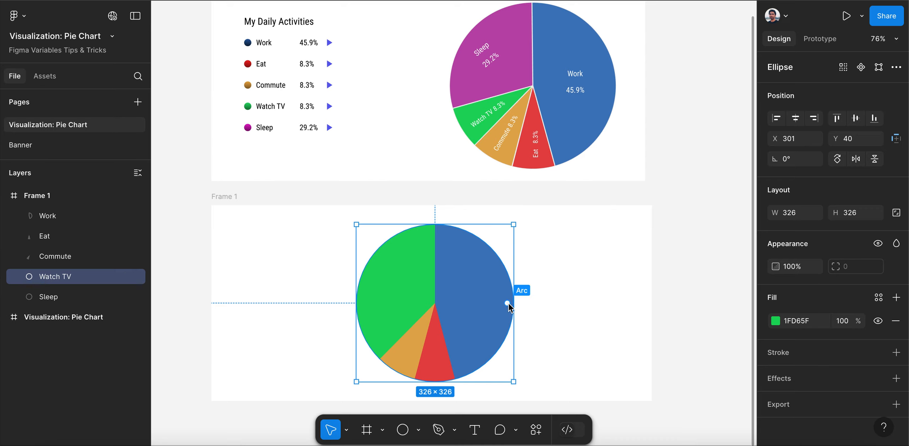
{"action": "left_click_drag", "start_coordinate": [507, 304], "coordinate": [430, 305]}
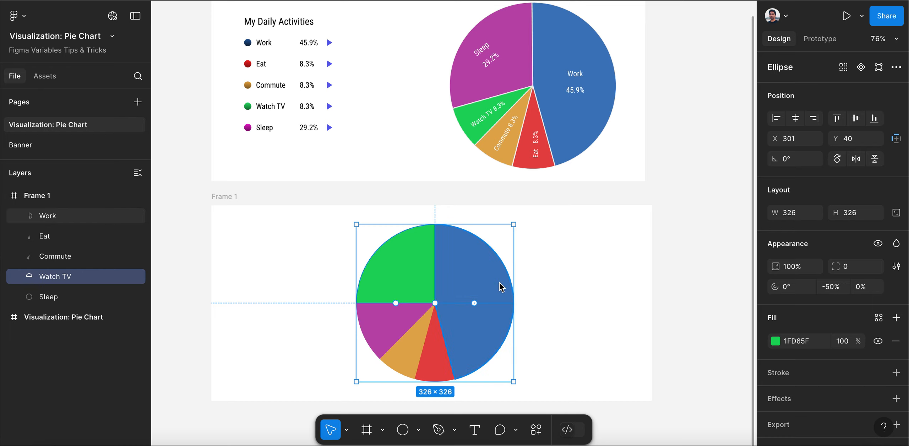
{"action": "left_click", "coordinate": [839, 291]}
{"action": "type", "text": "8"}
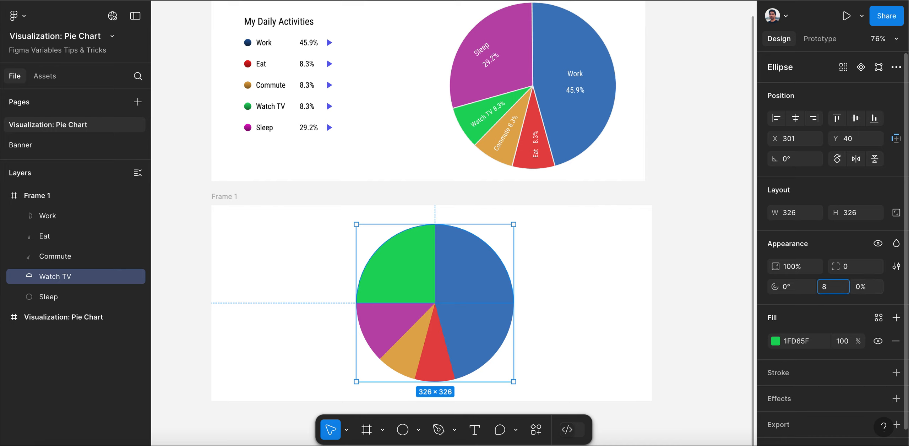
{"action": "type", "text": ".3"}
{"action": "left_click", "coordinate": [674, 300]}
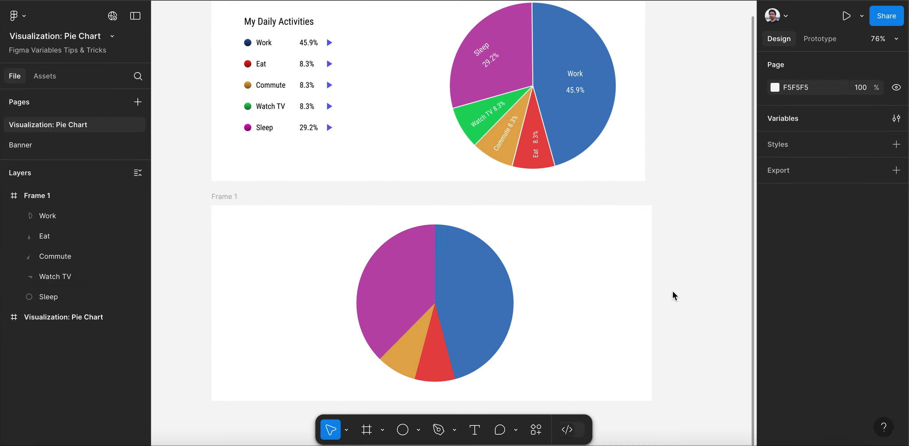
{"action": "left_click", "coordinate": [75, 277]}
{"action": "left_click_drag", "start_coordinate": [474, 304], "coordinate": [421, 317]}
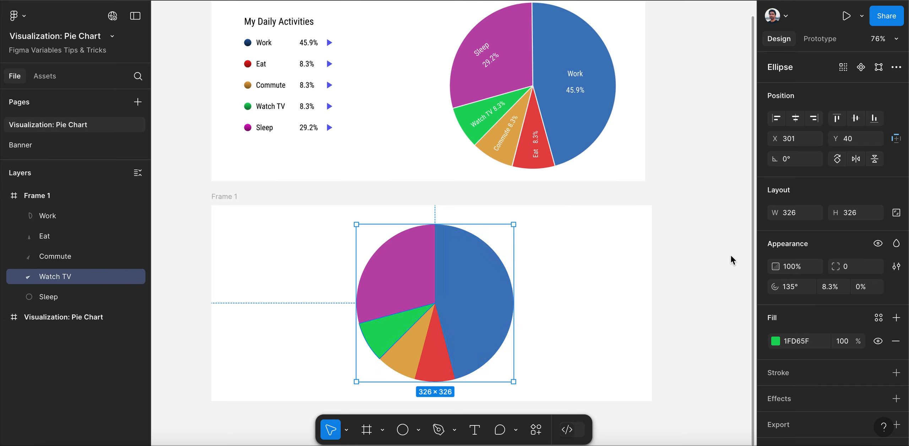
Turn the Sleep circle into a slice with a 0% ratio and 29.2% sweep, and rotate its arc start to about 166.5°
{"action": "left_click", "coordinate": [49, 299]}
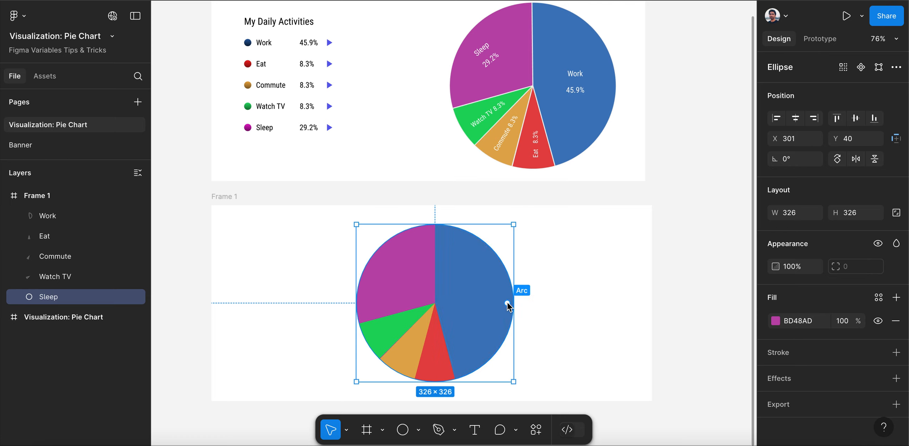
{"action": "left_click_drag", "start_coordinate": [507, 303], "coordinate": [433, 301]}
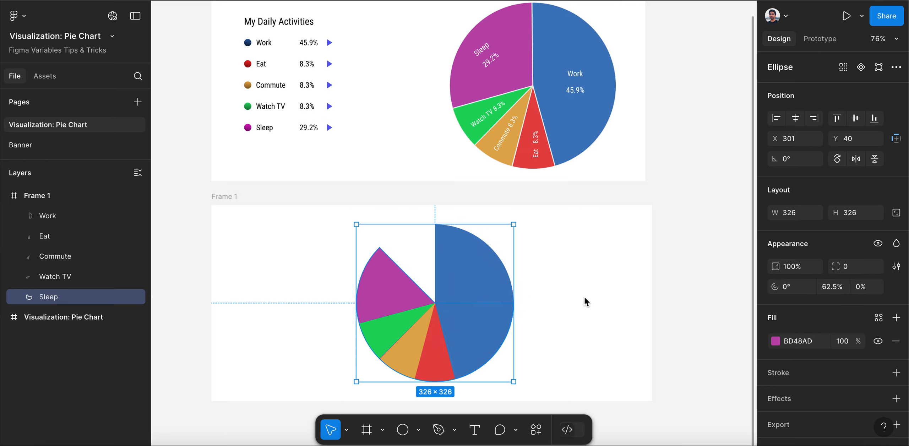
{"action": "left_click", "coordinate": [842, 291]}
{"action": "type", "text": "29"}
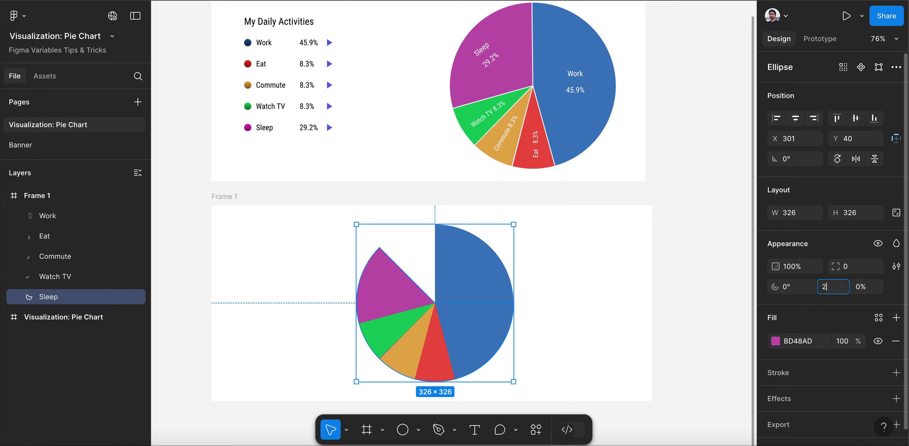
{"action": "type", "text": ".2"}
{"action": "left_click", "coordinate": [730, 278]}
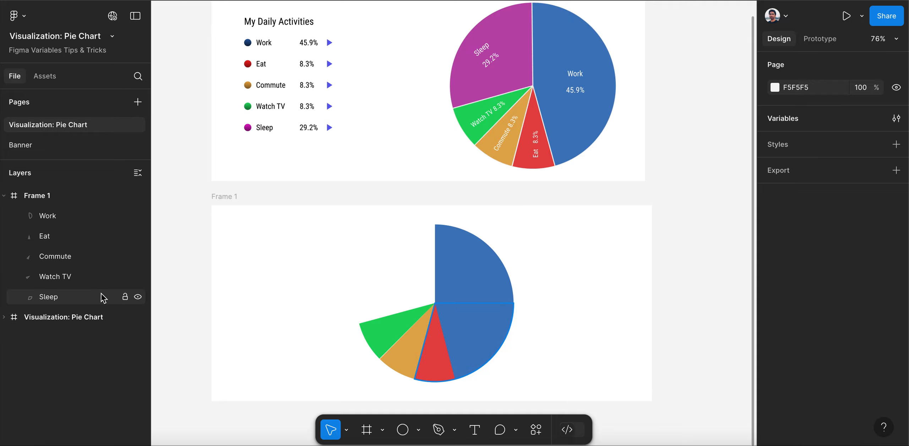
{"action": "left_click", "coordinate": [89, 297]}
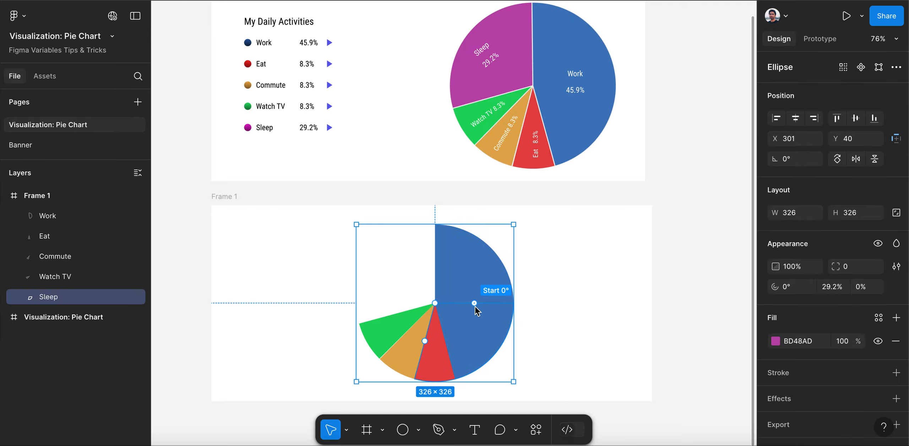
{"action": "left_click_drag", "start_coordinate": [474, 303], "coordinate": [422, 307]}
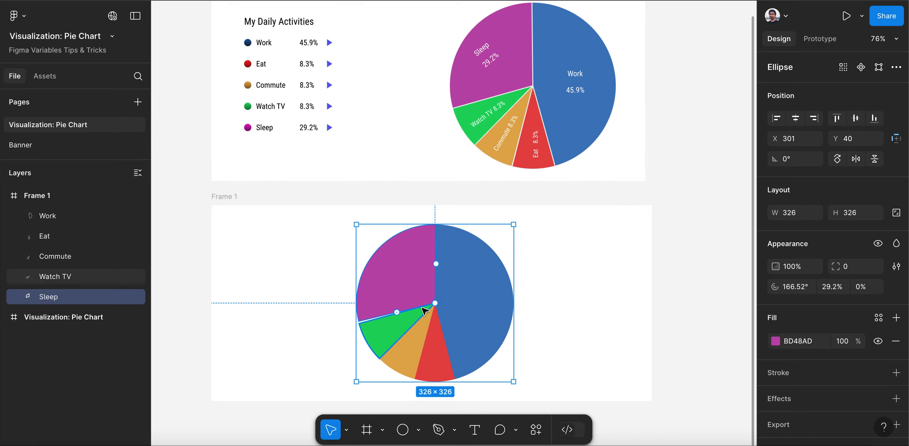
Adjust the Sleep slice's arc start to about 164.5° to close the gap beside the Watch TV slice
{"action": "left_click", "coordinate": [387, 335]}
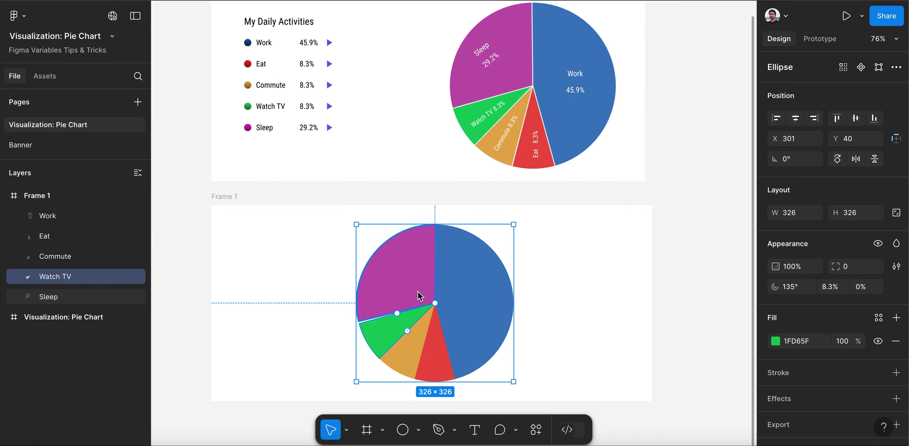
{"action": "scroll", "coordinate": [404, 321], "scroll_direction": "up", "scroll_amount": 5}
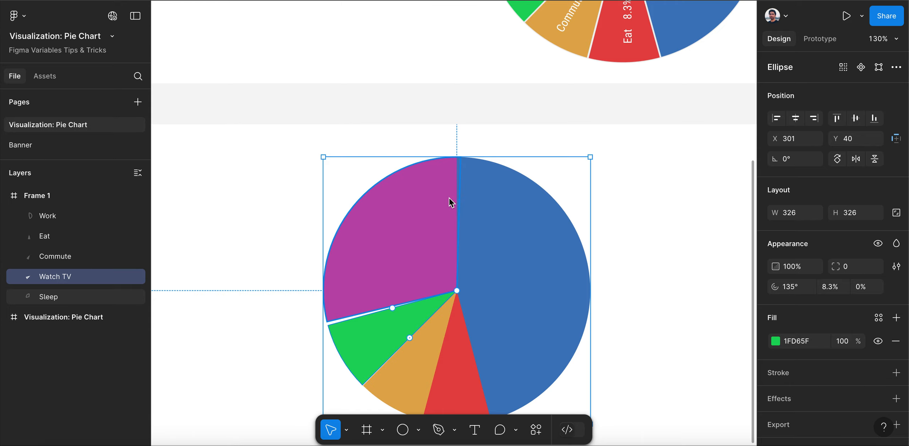
{"action": "left_click", "coordinate": [421, 199]}
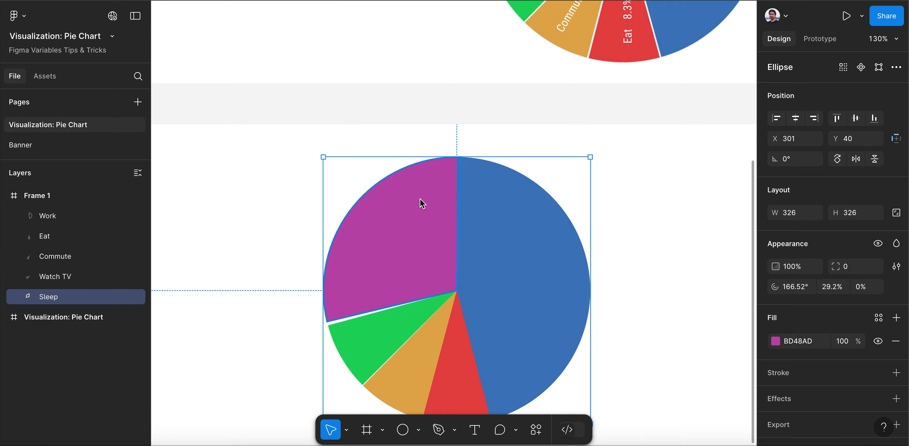
{"action": "mouse_move", "coordinate": [459, 225]}
{"action": "mouse_move", "coordinate": [391, 304]}
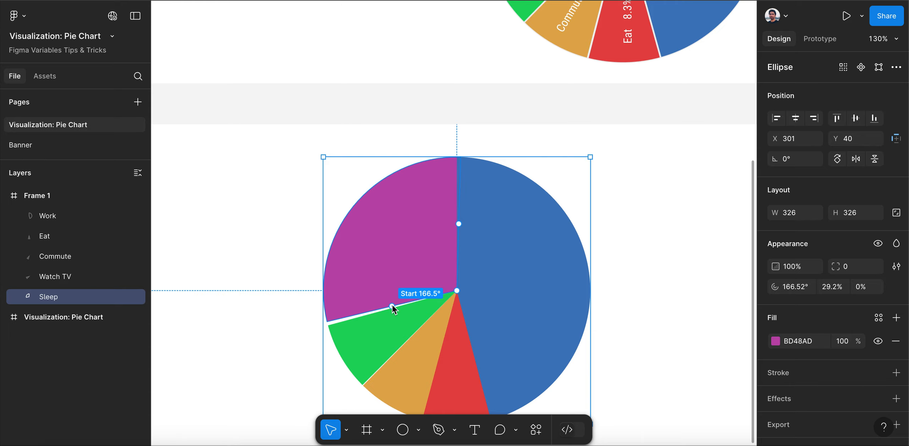
{"action": "left_click_drag", "start_coordinate": [392, 306], "coordinate": [391, 304]}
{"action": "key", "text": "minus"}
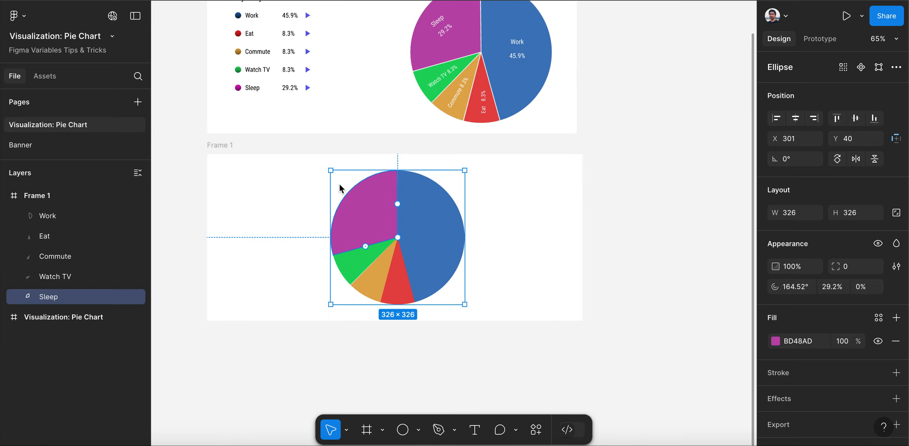
Examine the arc start and sweep settings of the Work, Eat and Commute slices
{"action": "scroll", "coordinate": [351, 227], "scroll_direction": "up", "scroll_amount": 5}
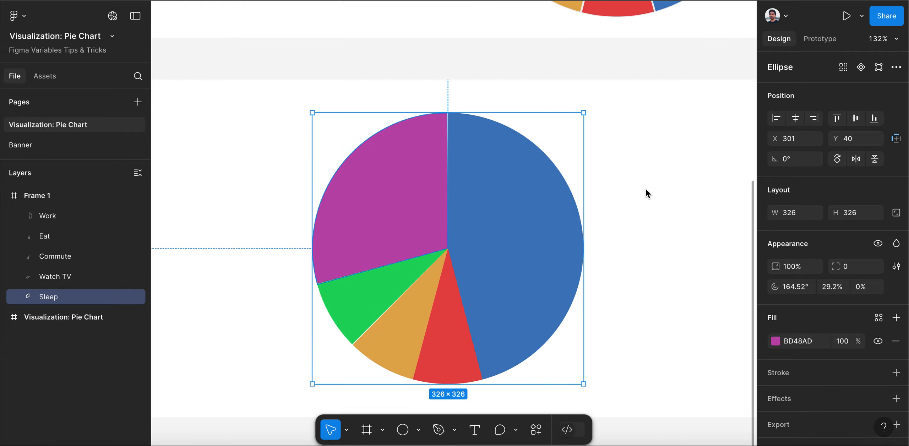
{"action": "left_click", "coordinate": [55, 218]}
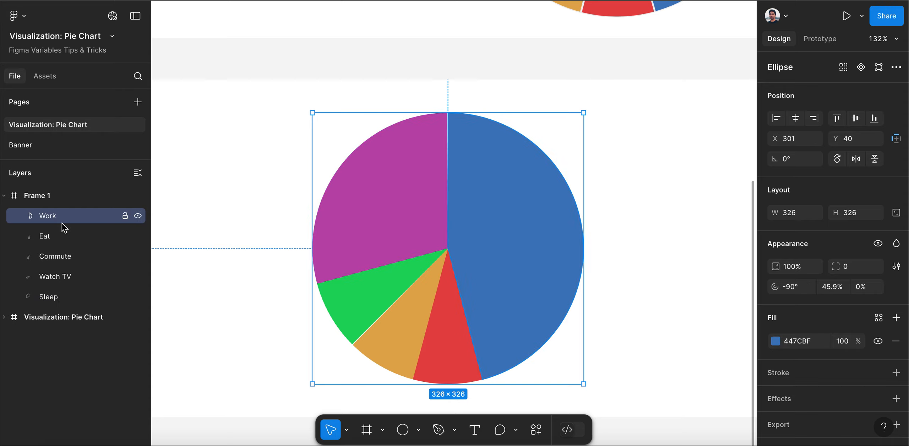
{"action": "left_click", "coordinate": [55, 238]}
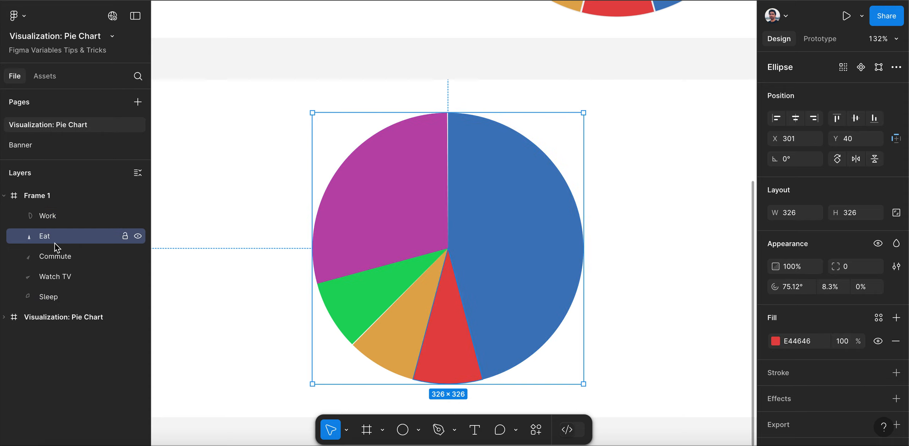
{"action": "left_click", "coordinate": [63, 258]}
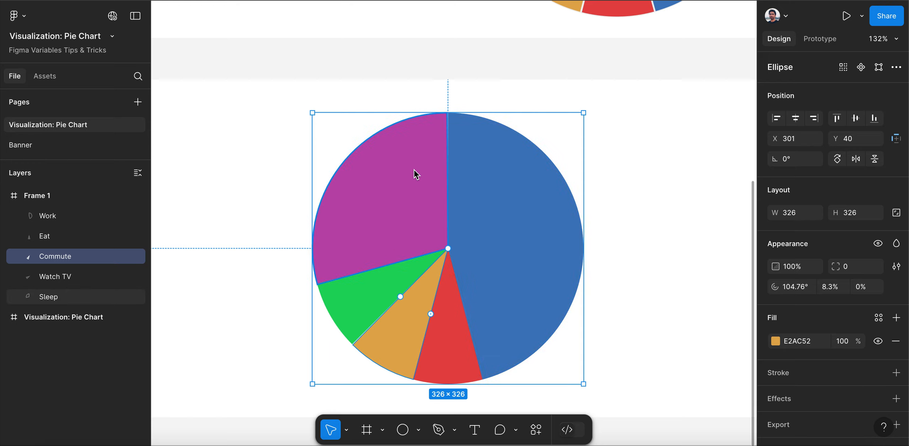
Copy the Sleep 29.2% and Watch TV 8.3% labels from the reference pie onto the matching slices in Frame 1
{"action": "scroll", "coordinate": [415, 170], "scroll_direction": "down", "scroll_amount": 3}
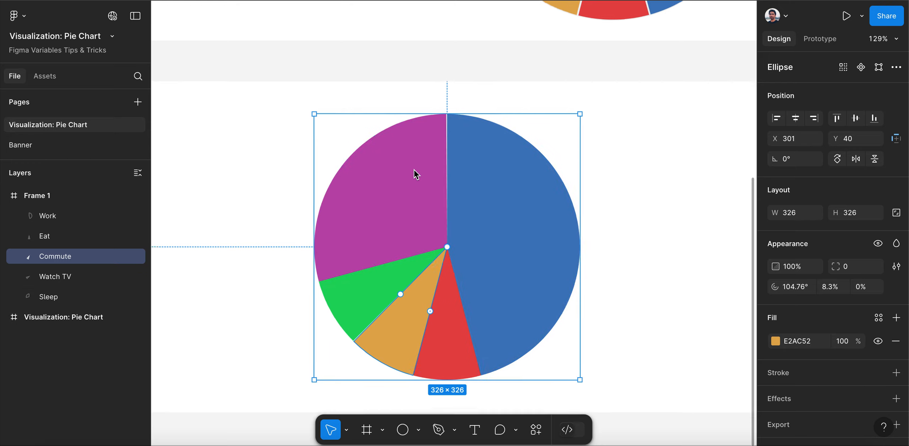
{"action": "scroll", "coordinate": [414, 170], "scroll_direction": "up", "scroll_amount": 5}
{"action": "scroll", "coordinate": [414, 170], "scroll_direction": "up", "scroll_amount": 2}
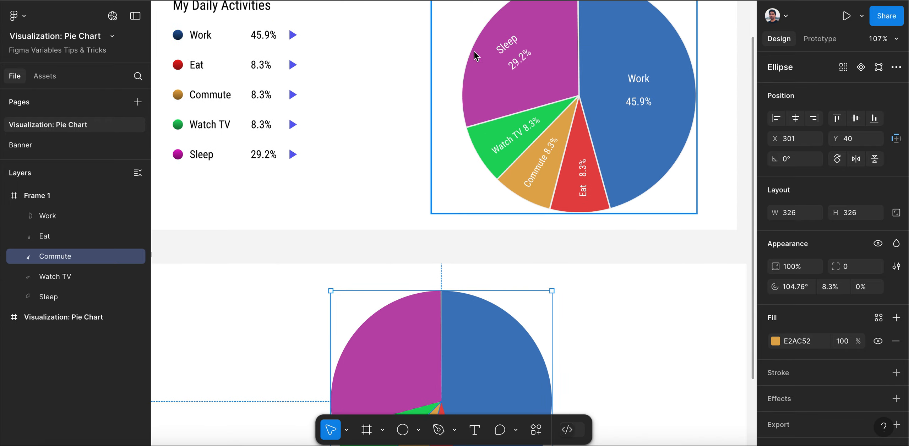
{"action": "double_click", "coordinate": [518, 59]}
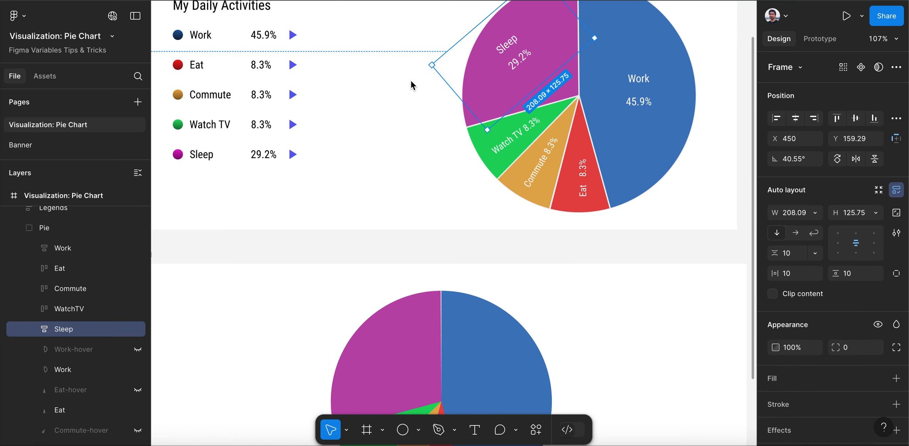
{"action": "scroll", "coordinate": [412, 80], "scroll_direction": "down", "scroll_amount": 5}
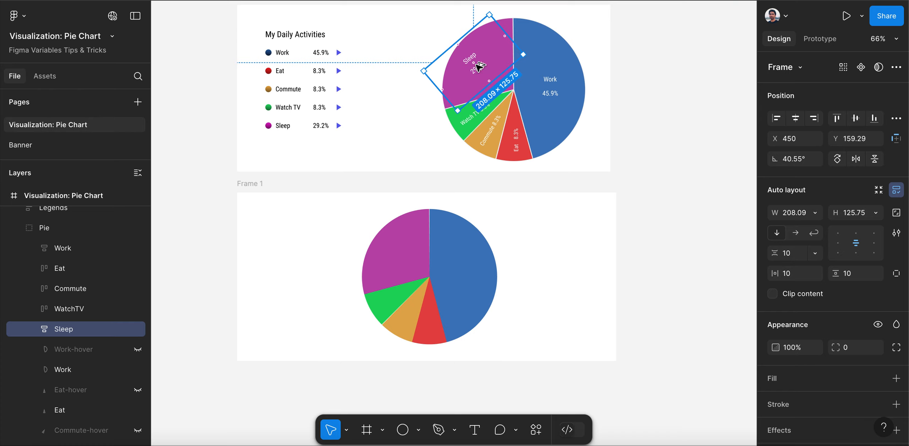
{"action": "left_click_drag", "start_coordinate": [479, 66], "coordinate": [398, 256]}
{"action": "left_click", "coordinate": [476, 119]}
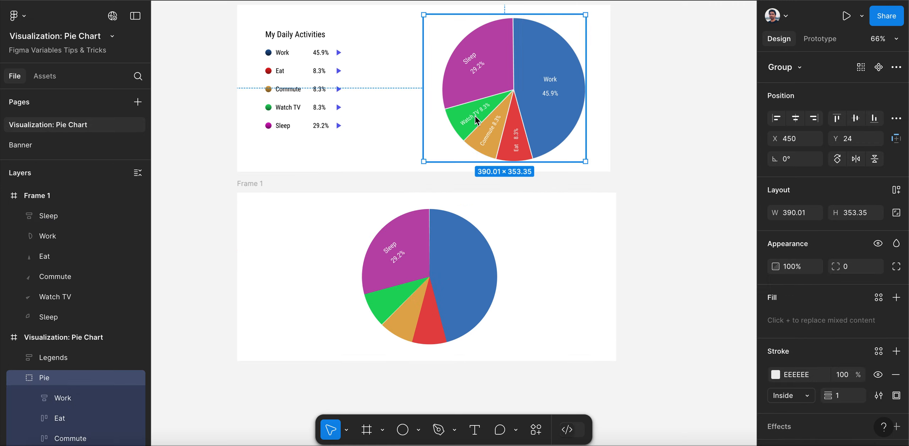
{"action": "double_click", "coordinate": [474, 116]}
{"action": "left_click_drag", "start_coordinate": [473, 116], "coordinate": [389, 298]}
Copy the Commute 8.3% and Eat 8.3% labels from the reference pie onto their matching slices in Frame 1
{"action": "left_click", "coordinate": [491, 139]}
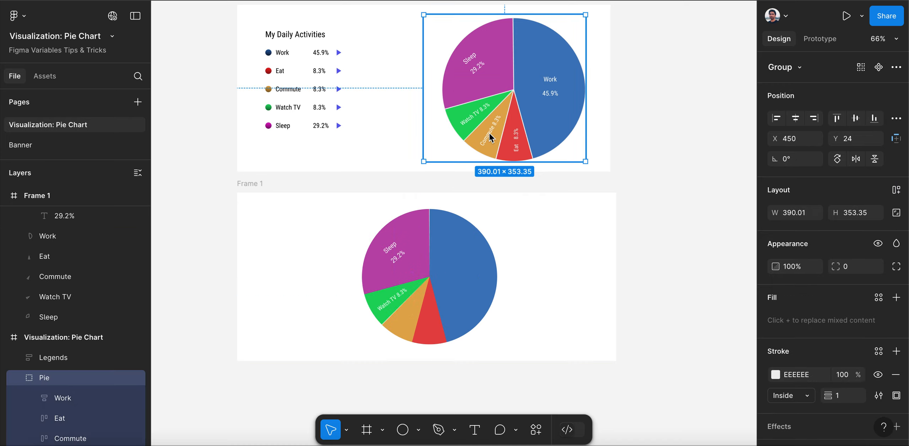
{"action": "left_click", "coordinate": [491, 138]}
{"action": "left_click_drag", "start_coordinate": [491, 136], "coordinate": [409, 314]}
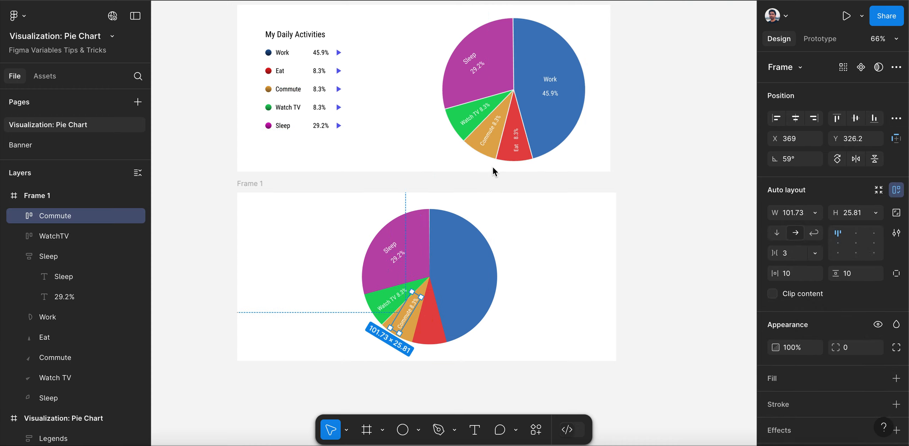
{"action": "double_click", "coordinate": [517, 144]}
{"action": "left_click_drag", "start_coordinate": [517, 144], "coordinate": [432, 317]}
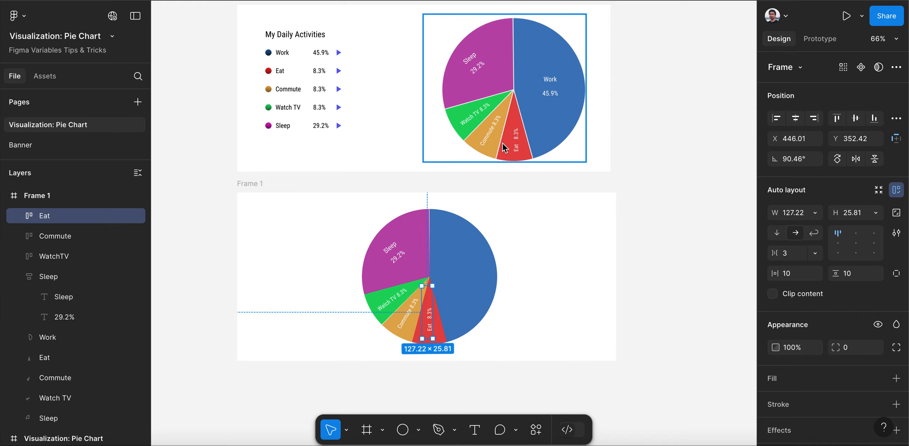
Copy the Work 45.9% label from the reference pie onto the blue Work slice in Frame 1
{"action": "left_click", "coordinate": [552, 86]}
{"action": "double_click", "coordinate": [552, 86]}
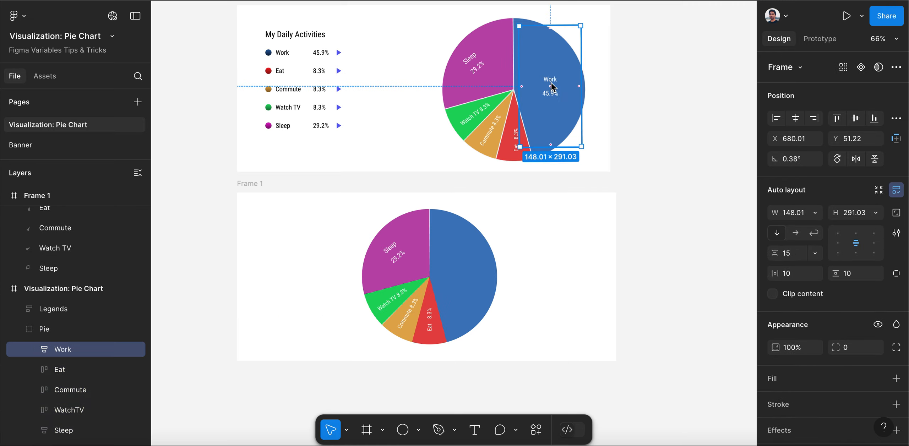
{"action": "left_click_drag", "start_coordinate": [556, 82], "coordinate": [464, 265]}
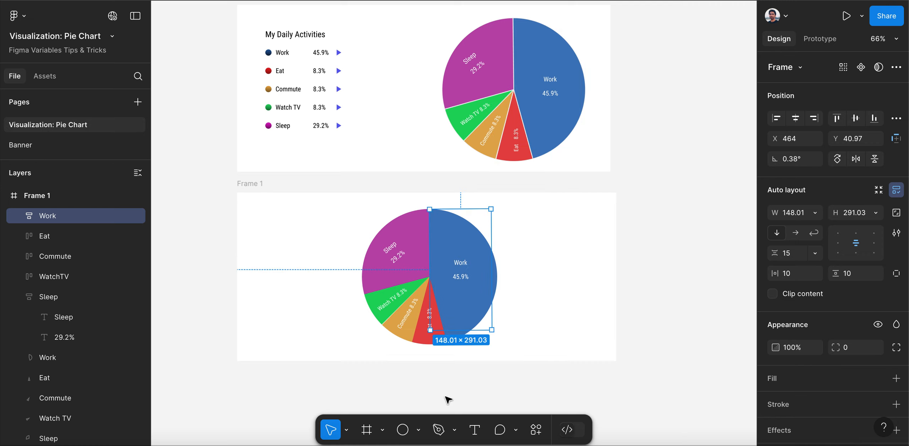
{"action": "scroll", "coordinate": [445, 394], "scroll_direction": "up", "scroll_amount": 3}
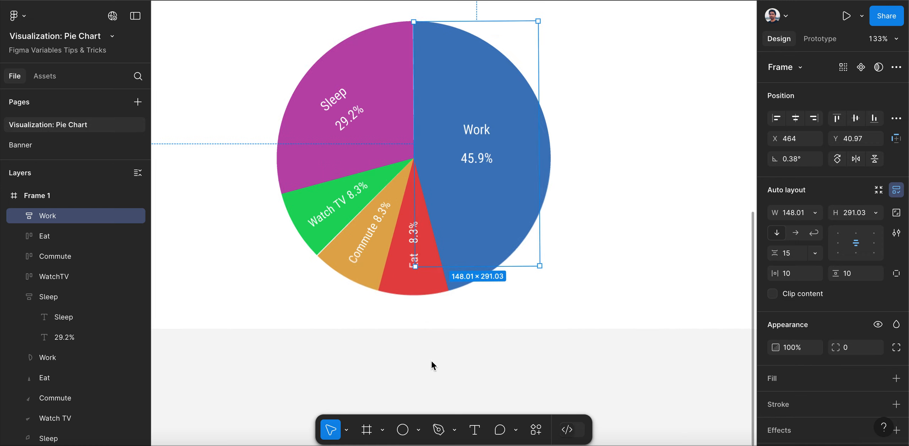
{"action": "left_click", "coordinate": [538, 344]}
Duplicate the Work slice directly above the original in Frame 1's layer order and rename the copy Work-hover
{"action": "scroll", "coordinate": [321, 110], "scroll_direction": "up", "scroll_amount": 1}
{"action": "scroll", "coordinate": [321, 109], "scroll_direction": "up", "scroll_amount": 2}
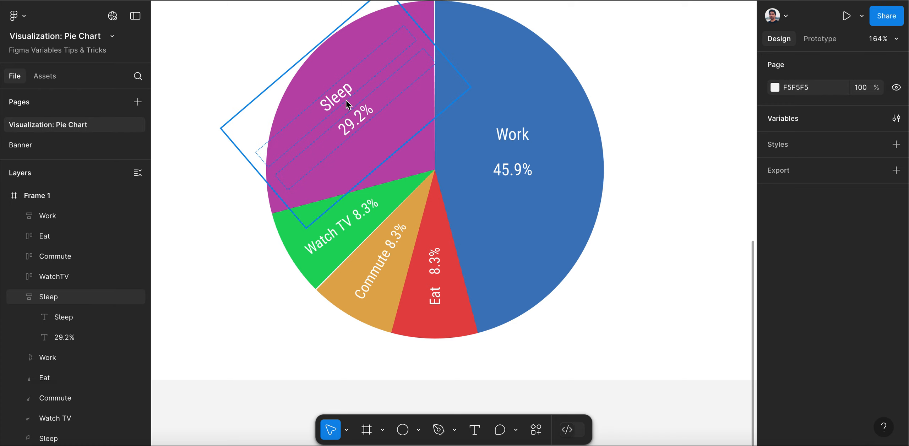
{"action": "left_click", "coordinate": [296, 138]}
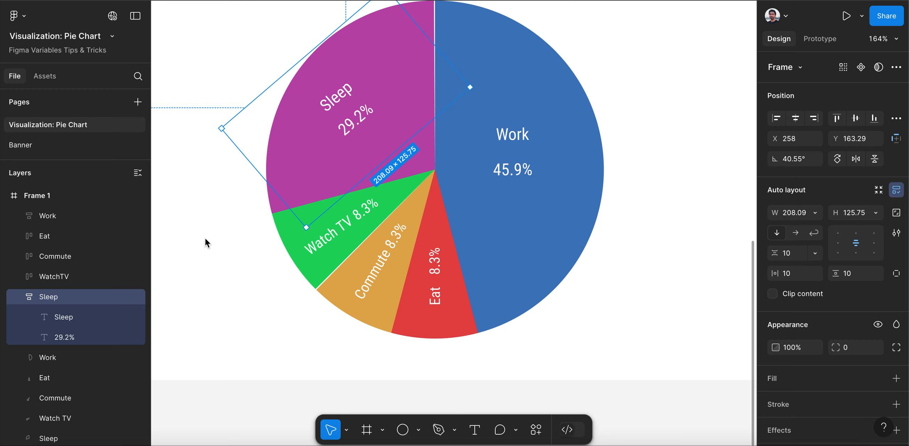
{"action": "left_click", "coordinate": [19, 297]}
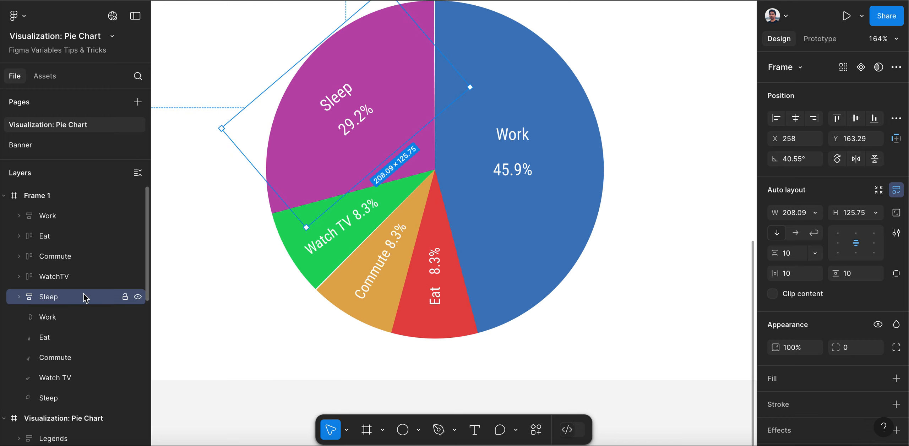
{"action": "scroll", "coordinate": [94, 320], "scroll_direction": "down", "scroll_amount": 1}
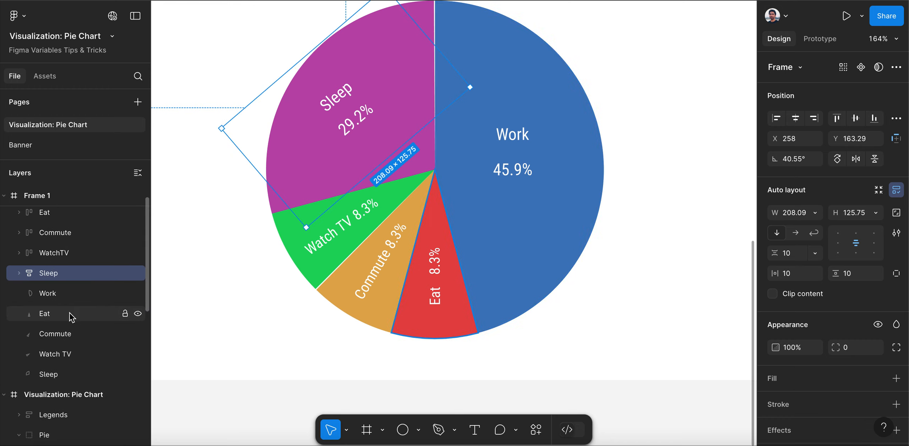
{"action": "left_click", "coordinate": [61, 297]}
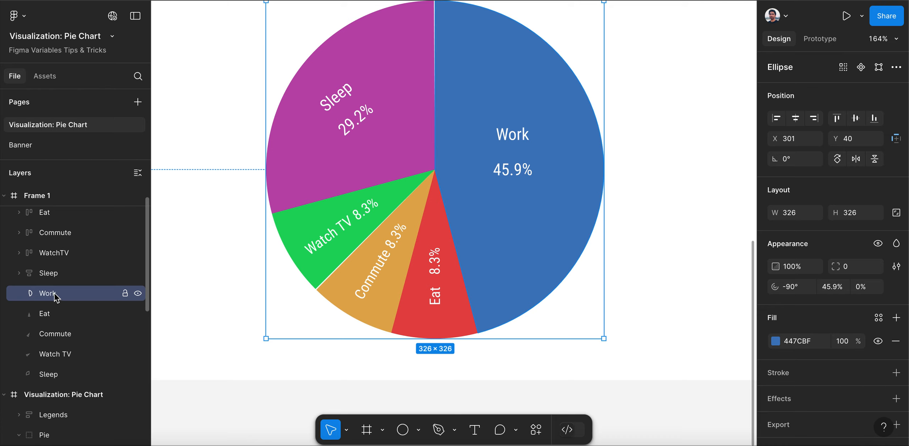
{"action": "left_click_drag", "start_coordinate": [54, 294], "coordinate": [55, 285], "text": "alt"}
{"action": "double_click", "coordinate": [85, 296]}
{"action": "left_click", "coordinate": [85, 298]}
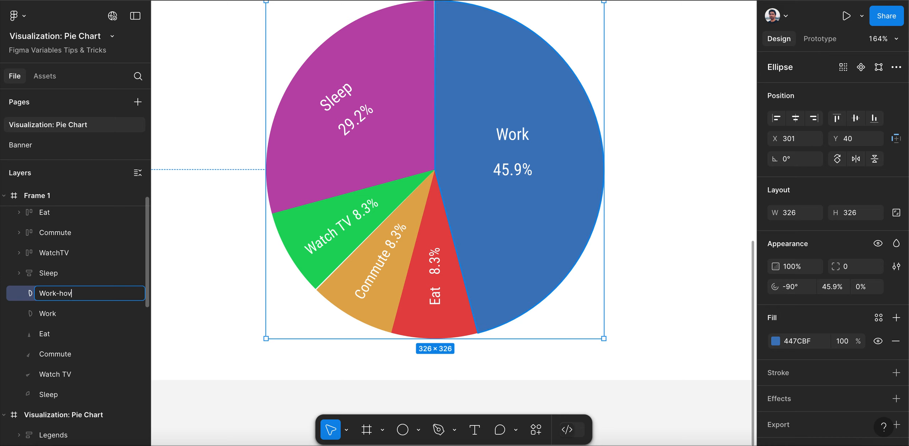
{"action": "key", "text": "Return"}
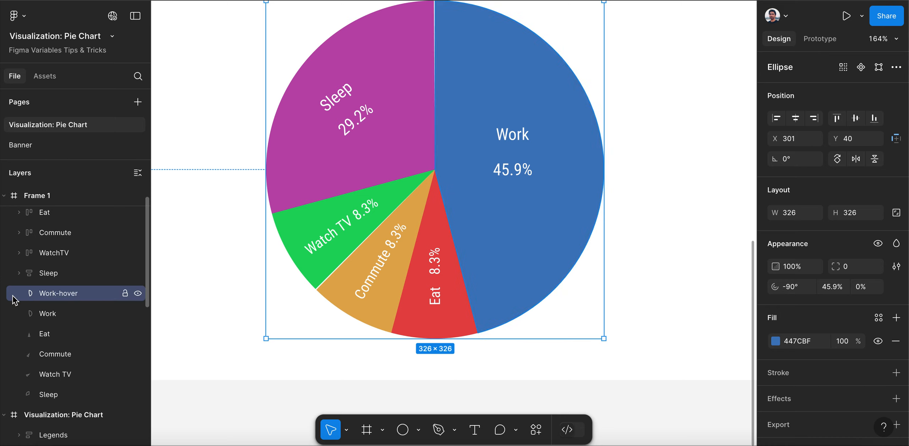
Add a default drop shadow to the Work-hover slice and darken its fill to 285891
{"action": "scroll", "coordinate": [841, 368], "scroll_direction": "down", "scroll_amount": 1}
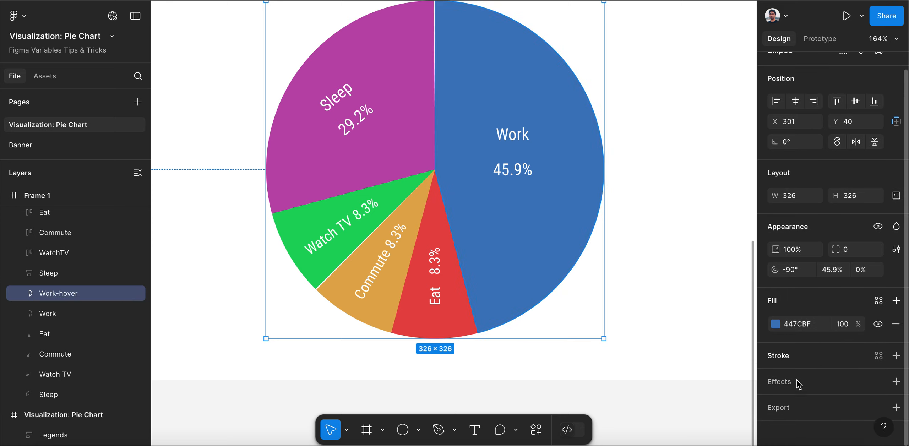
{"action": "left_click", "coordinate": [786, 385]}
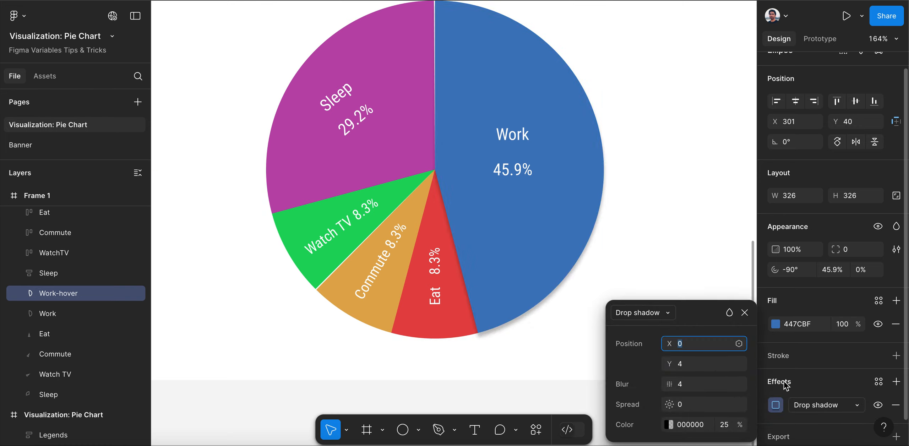
{"action": "left_click", "coordinate": [745, 312]}
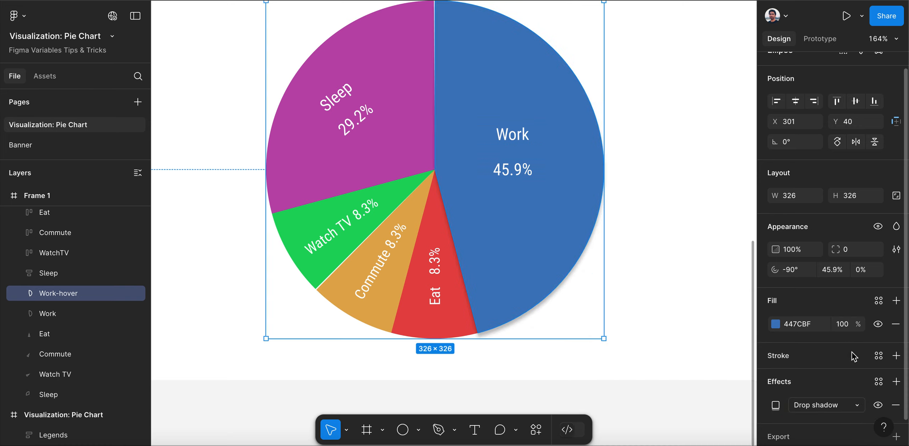
{"action": "left_click", "coordinate": [775, 324]}
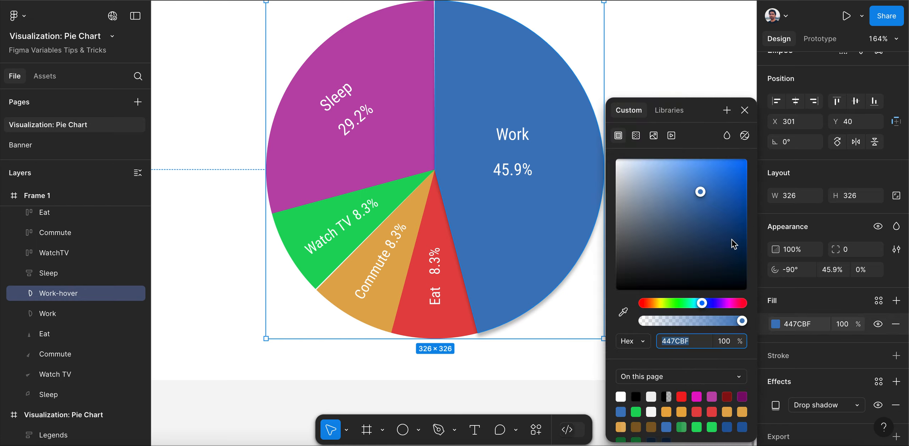
{"action": "left_click", "coordinate": [701, 187]}
{"action": "left_click_drag", "start_coordinate": [703, 198], "coordinate": [711, 220]}
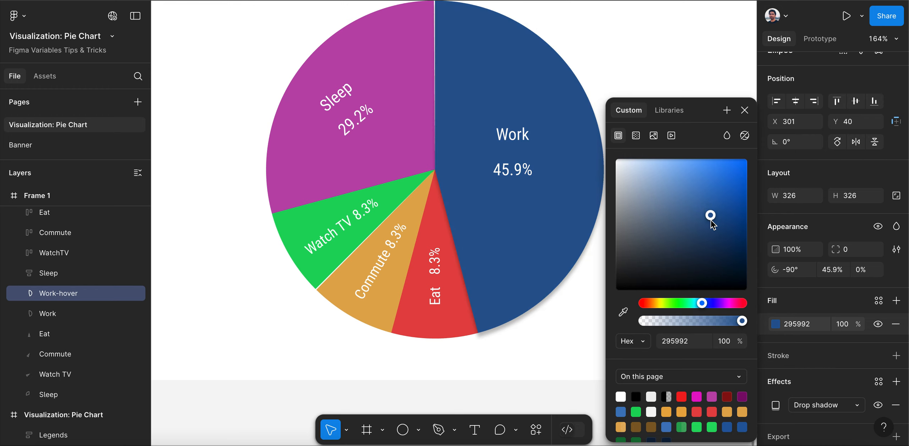
{"action": "left_click", "coordinate": [744, 110]}
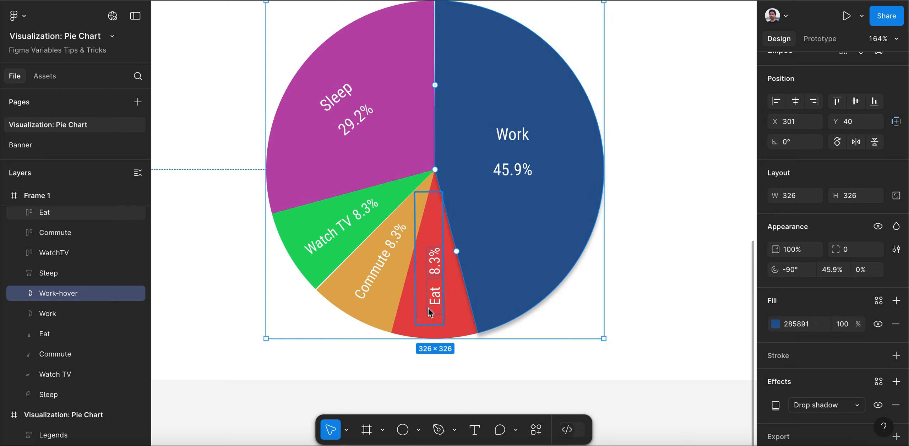
Duplicate the Eat slice directly above the original in the layer order and rename the copy Eat-hover
{"action": "left_click", "coordinate": [70, 335]}
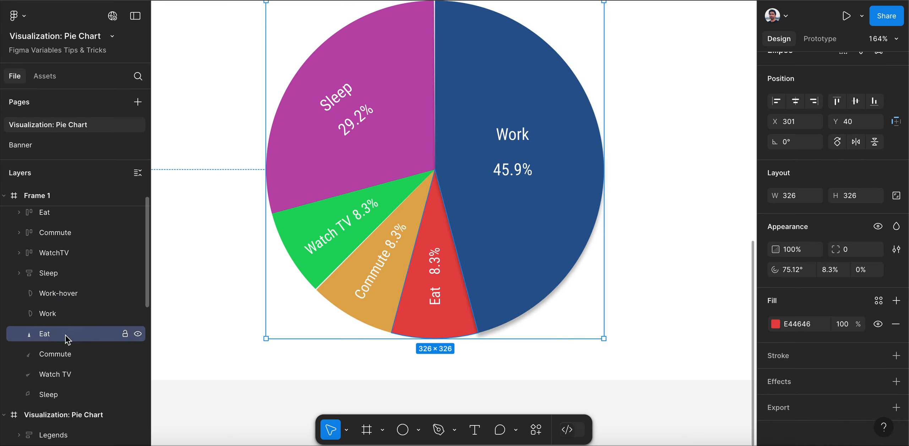
{"action": "left_click_drag", "start_coordinate": [66, 340], "coordinate": [65, 329]}
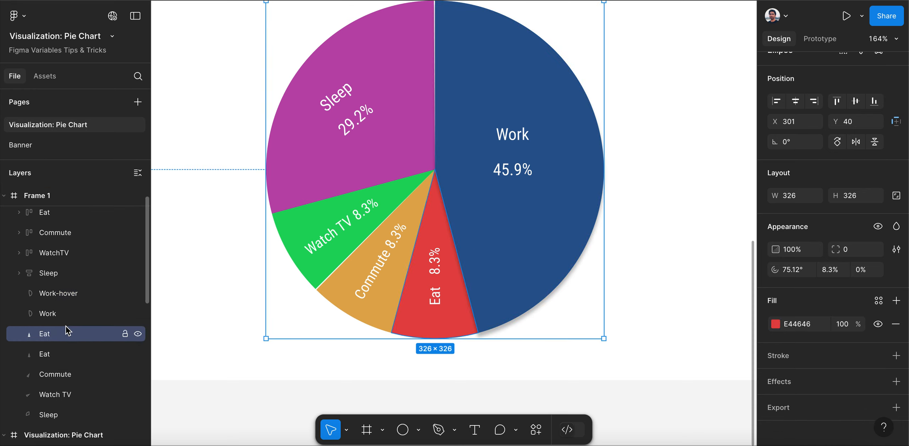
{"action": "double_click", "coordinate": [78, 336]}
{"action": "key", "text": "Right"}
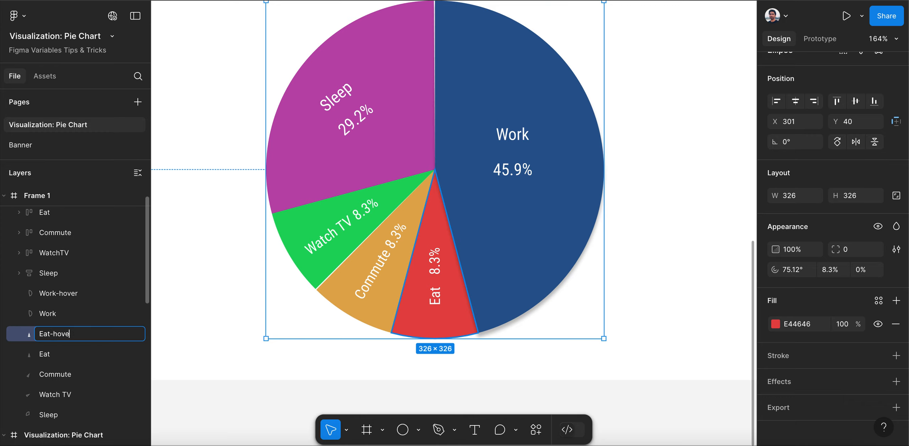
{"action": "key", "text": "Return"}
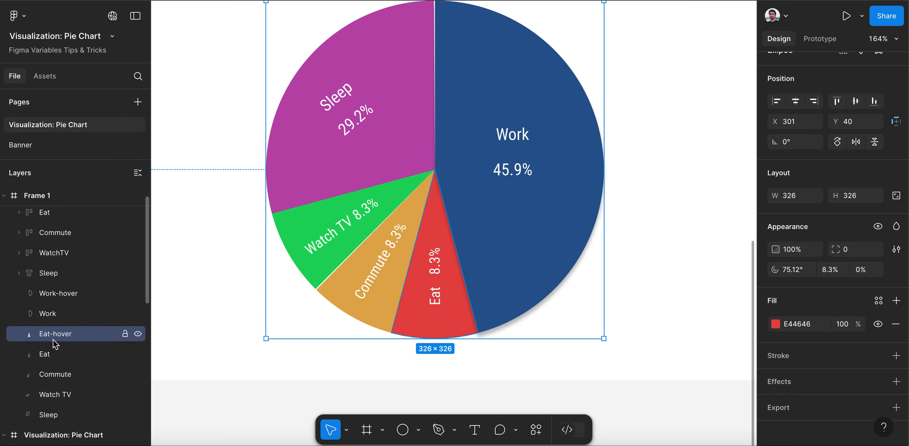
Add a default drop shadow to the Eat-hover slice and darken its fill to BA2D2D
{"action": "left_click", "coordinate": [786, 383]}
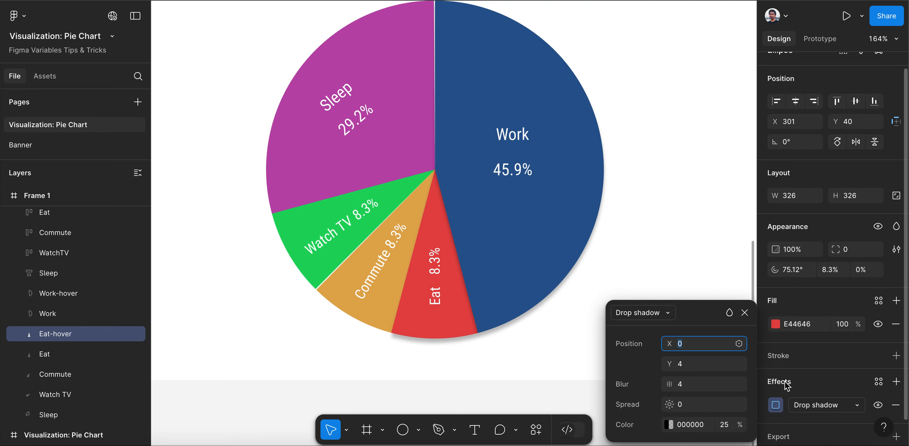
{"action": "left_click", "coordinate": [745, 312]}
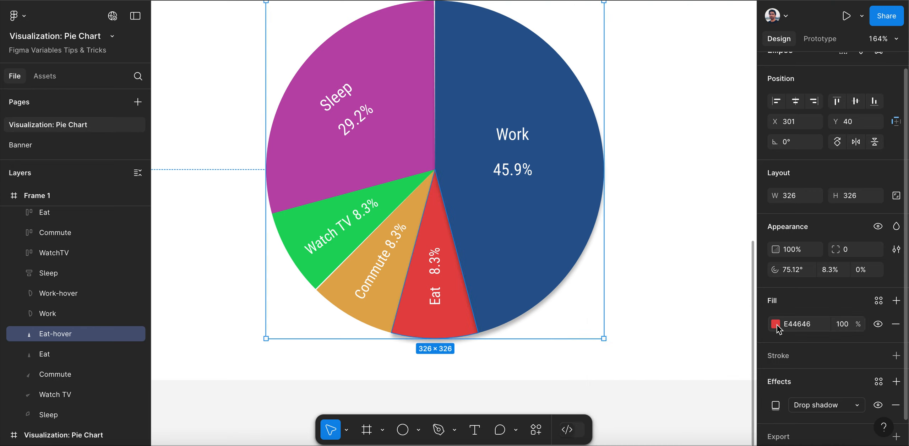
{"action": "left_click", "coordinate": [776, 324]}
{"action": "left_click_drag", "start_coordinate": [707, 174], "coordinate": [716, 195]}
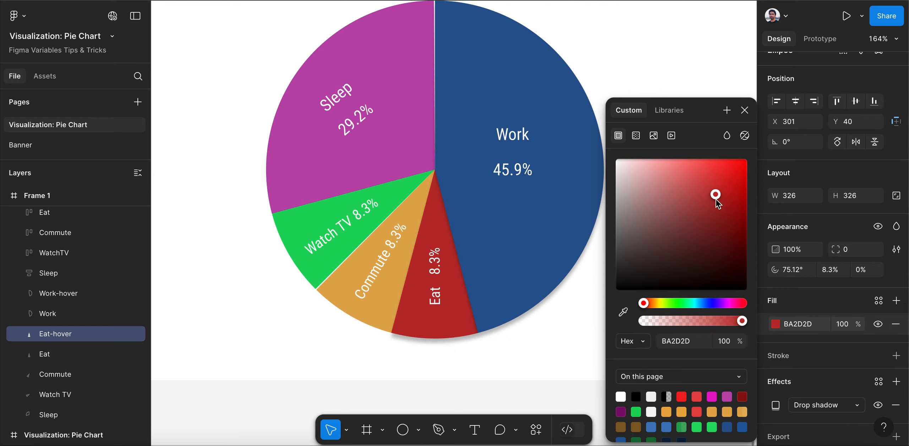
Duplicate the Commute slice directly above the original in the layer order and rename the copy Commute-hover
{"action": "left_click", "coordinate": [402, 260]}
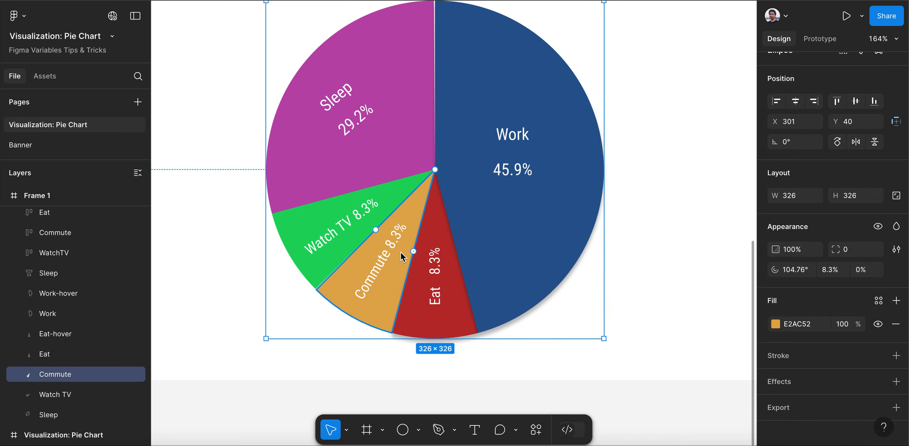
{"action": "key", "text": "ctrl+d"}
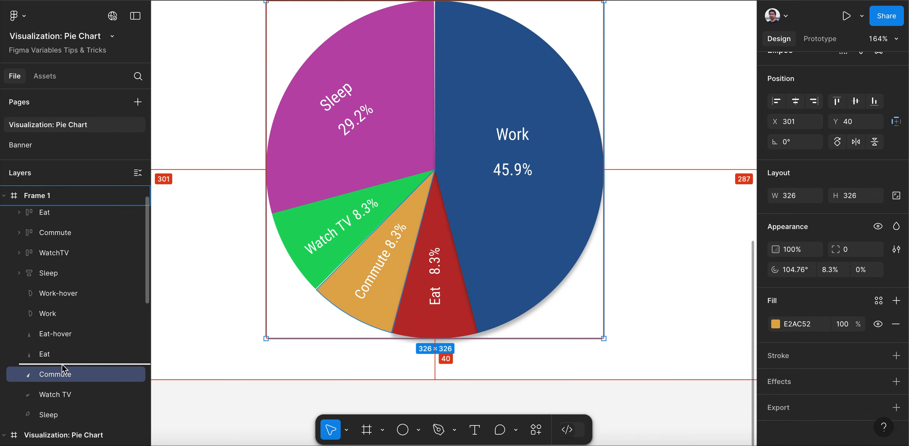
{"action": "double_click", "coordinate": [71, 374]}
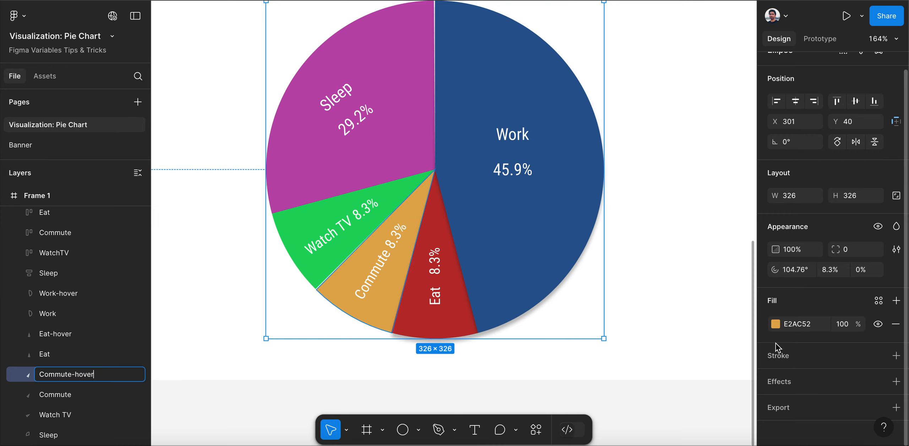
Add a default drop shadow to the Commute-hover slice and darken its fill to B27A1C
{"action": "left_click", "coordinate": [782, 382]}
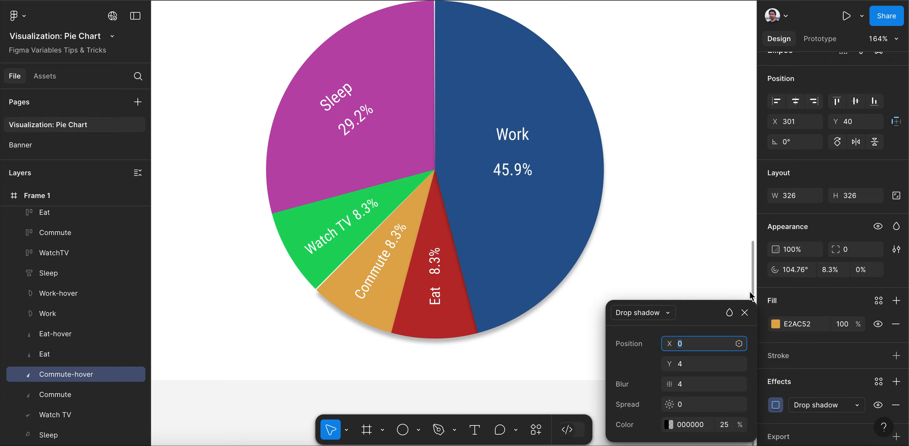
{"action": "key", "text": "Escape"}
{"action": "left_click", "coordinate": [776, 324]}
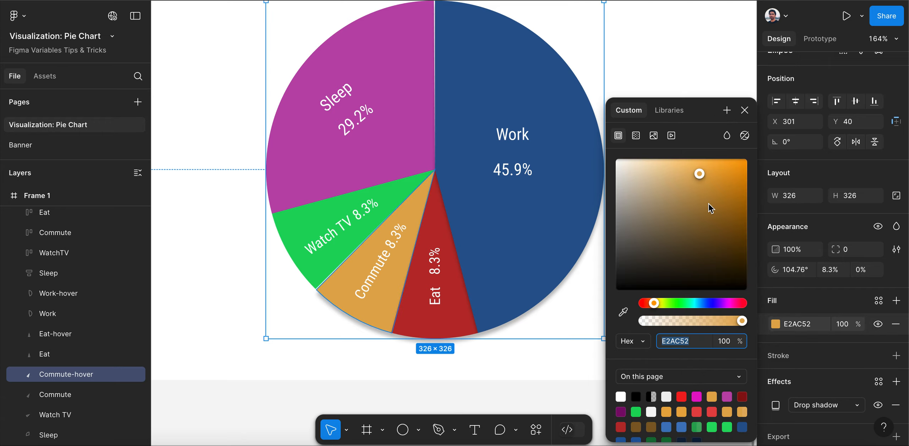
{"action": "left_click", "coordinate": [727, 198]}
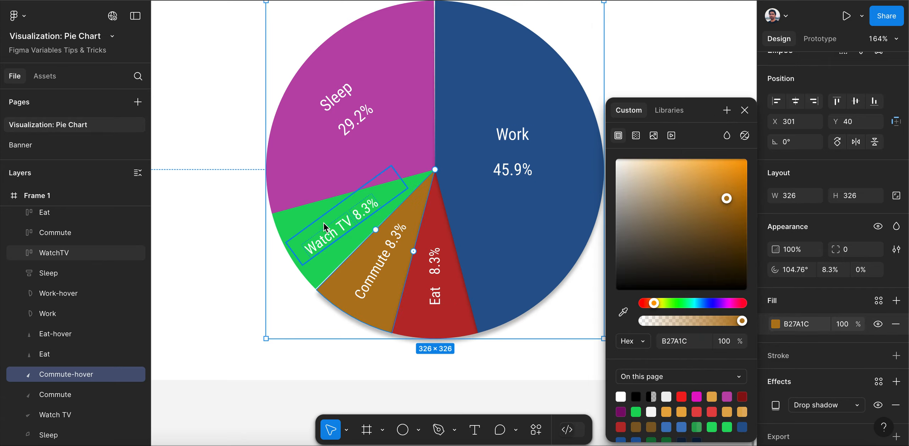
Duplicate the Watch TV slice directly above the original in the layer order and rename the copy Watch TV-hover
{"action": "left_click", "coordinate": [294, 232]}
{"action": "scroll", "coordinate": [71, 299], "scroll_direction": "down", "scroll_amount": 3}
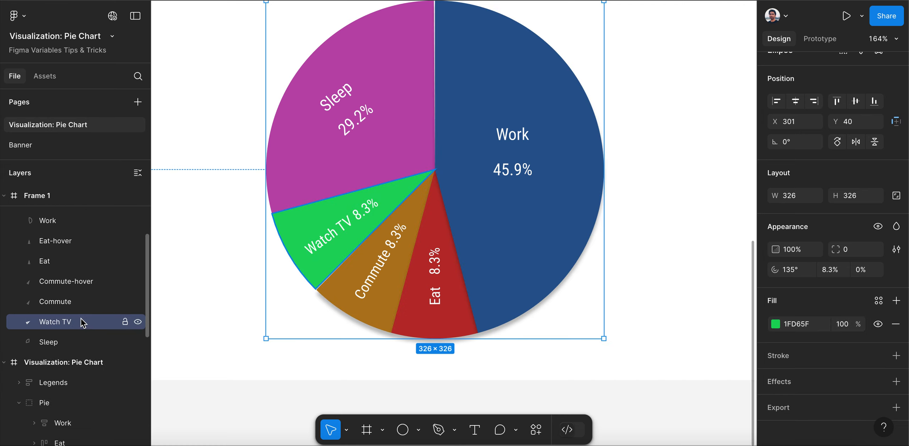
{"action": "left_click_drag", "start_coordinate": [78, 322], "coordinate": [79, 314], "text": "alt"}
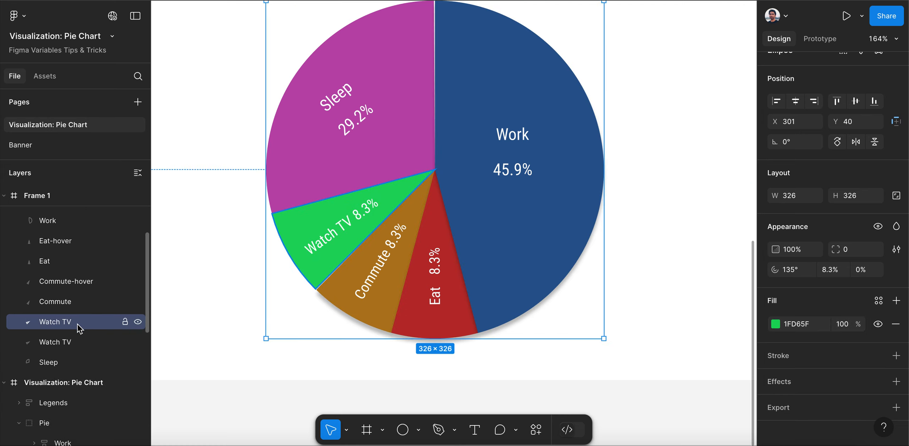
{"action": "double_click", "coordinate": [80, 323]}
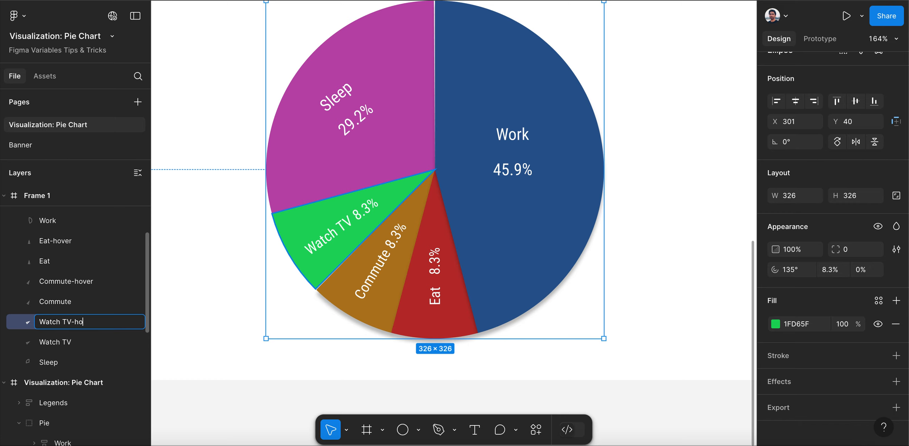
{"action": "type", "text": "-hover"}
{"action": "key", "text": "Return"}
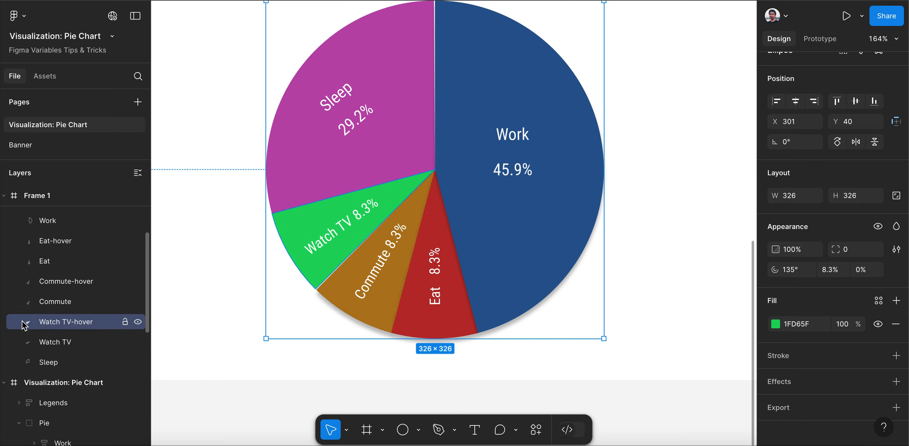
Darken the Watch TV-hover slice's fill to 0B963B and add a default drop shadow to it
{"action": "left_click", "coordinate": [776, 324]}
{"action": "left_click", "coordinate": [738, 213]}
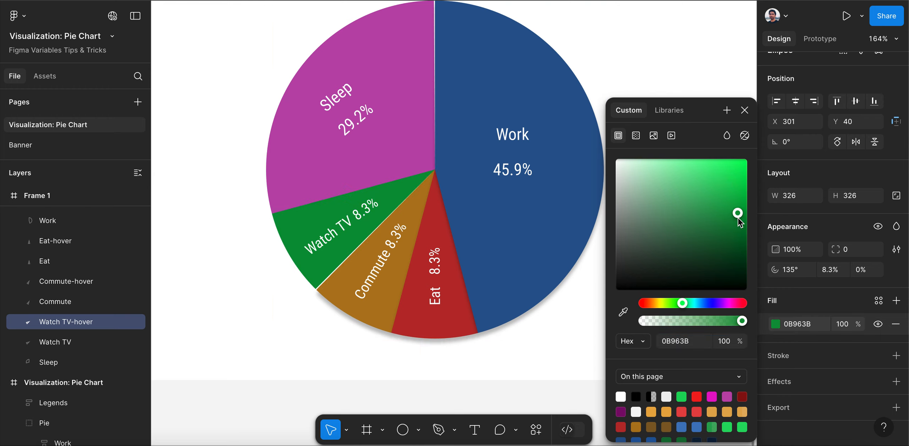
{"action": "left_click", "coordinate": [790, 383]}
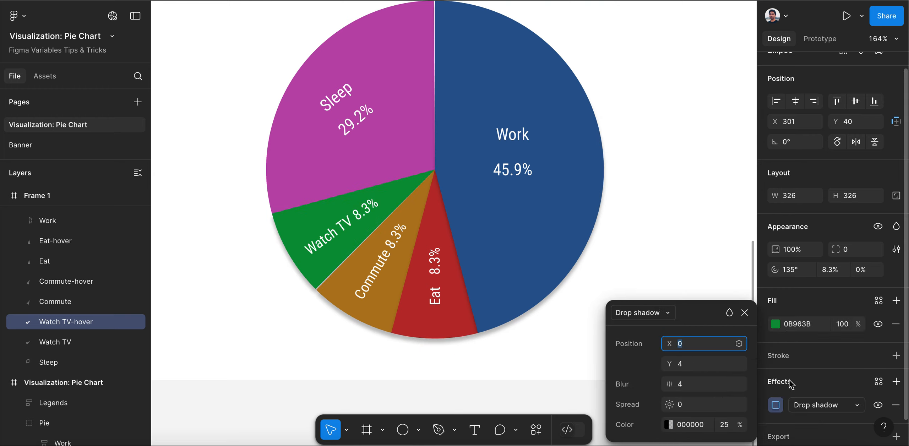
Duplicate the Sleep slice directly above the original in the layer order and rename the copy Sleep-hover
{"action": "left_click", "coordinate": [745, 312]}
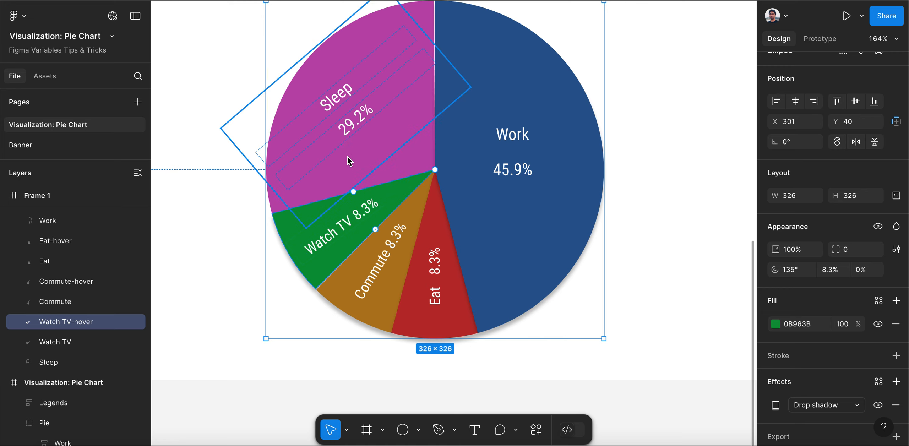
{"action": "left_click", "coordinate": [54, 368]}
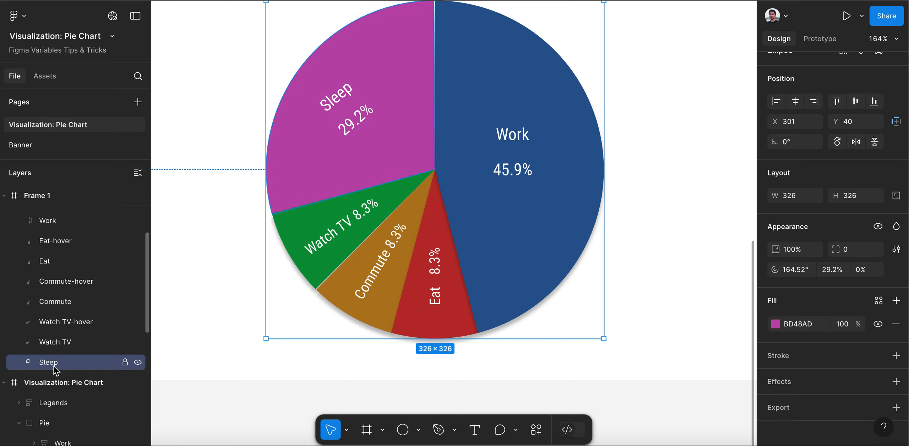
{"action": "left_click_drag", "start_coordinate": [56, 365], "coordinate": [58, 361]}
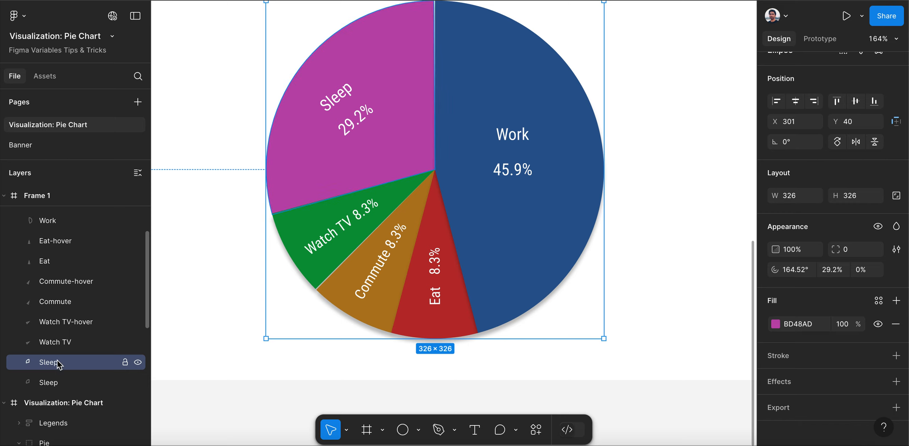
{"action": "double_click", "coordinate": [56, 364]}
{"action": "left_click", "coordinate": [87, 370]}
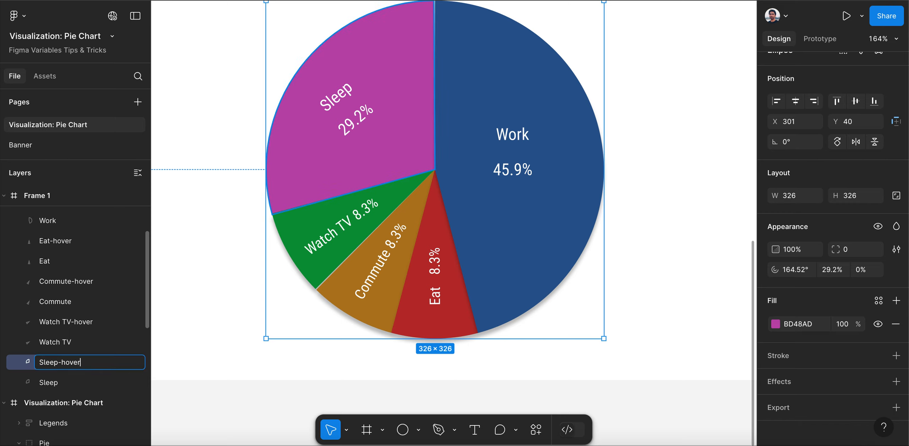
{"action": "key", "text": "Return"}
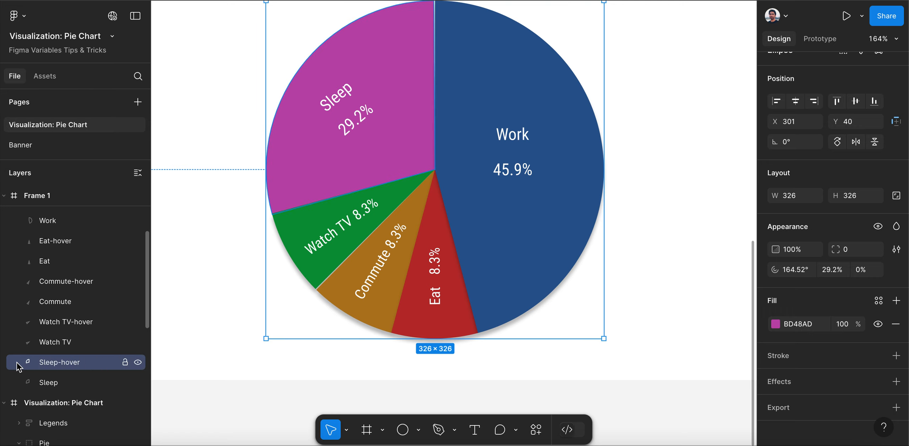
Add a default drop shadow to the Sleep-hover slice and darken its fill to 8A247D
{"action": "left_click", "coordinate": [777, 383]}
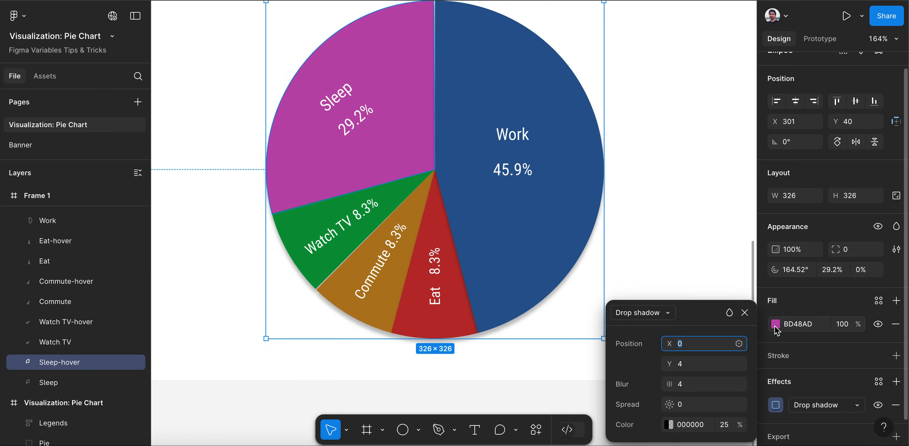
{"action": "left_click", "coordinate": [776, 325]}
{"action": "left_click", "coordinate": [723, 241]}
{"action": "left_click", "coordinate": [724, 235]}
{"action": "left_click_drag", "start_coordinate": [723, 238], "coordinate": [713, 219]}
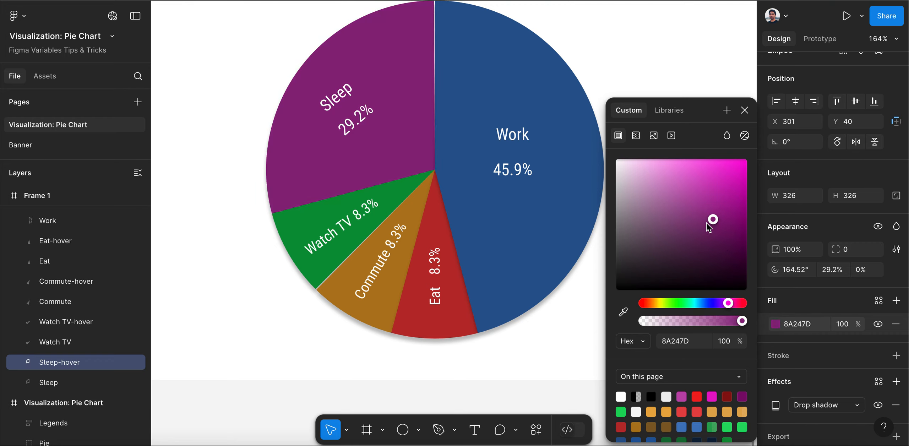
{"action": "left_click", "coordinate": [549, 355]}
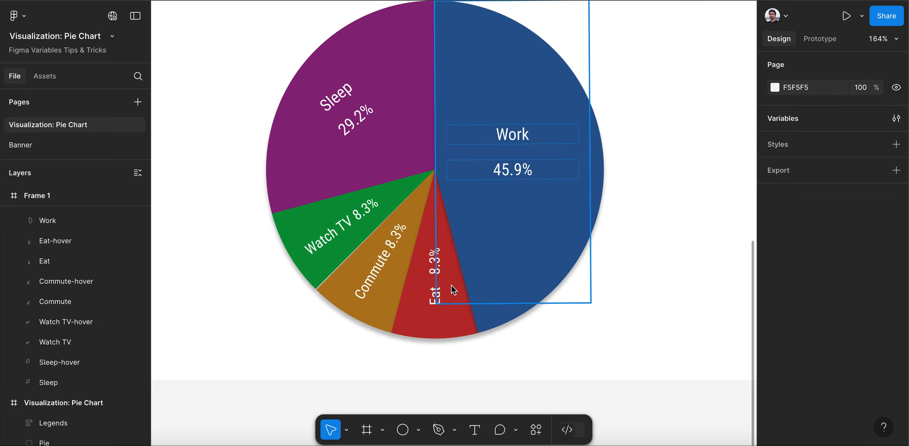
Compare the slices of the recreated pie chart in Frame 1 with the original chart above it
{"action": "scroll", "coordinate": [451, 286], "scroll_direction": "down", "scroll_amount": 5}
{"action": "scroll", "coordinate": [451, 286], "scroll_direction": "up", "scroll_amount": 5}
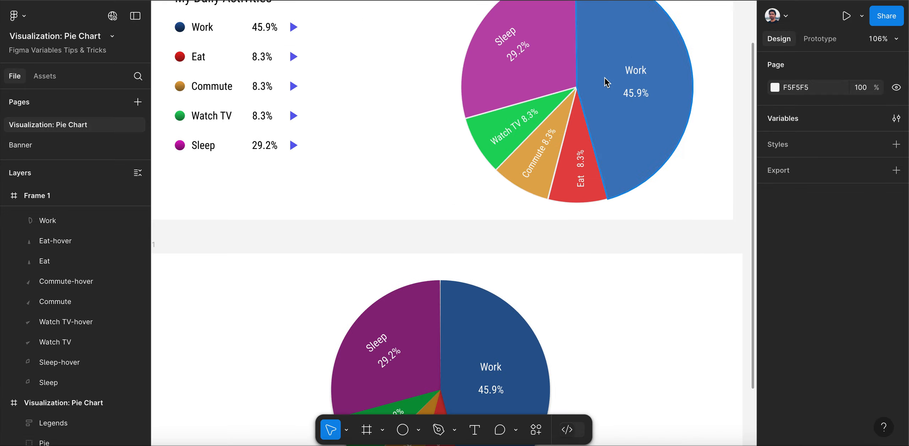
{"action": "scroll", "coordinate": [608, 83], "scroll_direction": "down", "scroll_amount": 3}
{"action": "scroll", "coordinate": [620, 31], "scroll_direction": "up", "scroll_amount": 5}
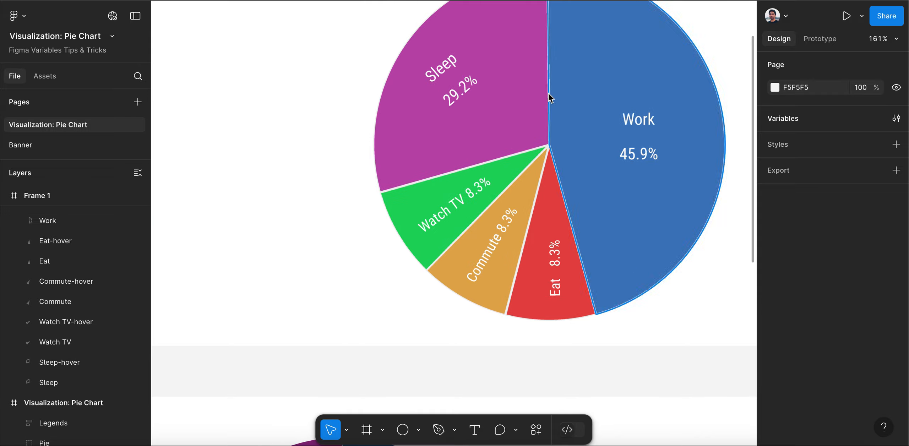
{"action": "scroll", "coordinate": [480, 114], "scroll_direction": "down", "scroll_amount": 5}
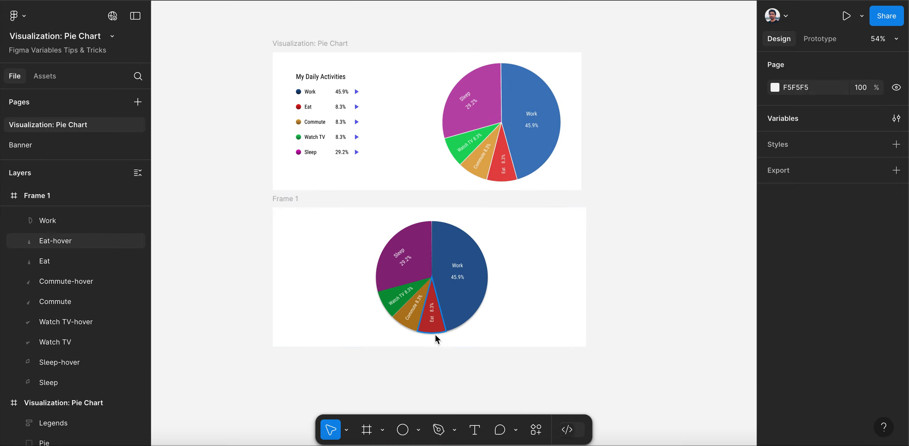
{"action": "scroll", "coordinate": [433, 332], "scroll_direction": "up", "scroll_amount": 4}
{"action": "scroll", "coordinate": [433, 328], "scroll_direction": "up", "scroll_amount": 3}
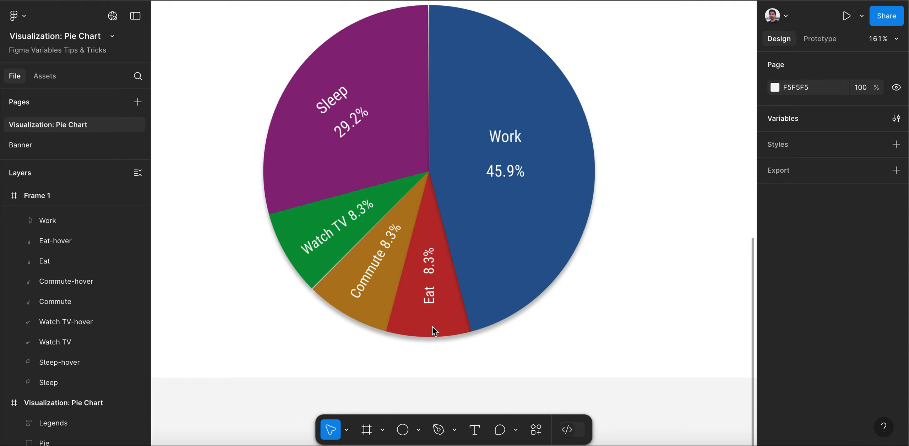
{"action": "scroll", "coordinate": [434, 330], "scroll_direction": "down", "scroll_amount": 3}
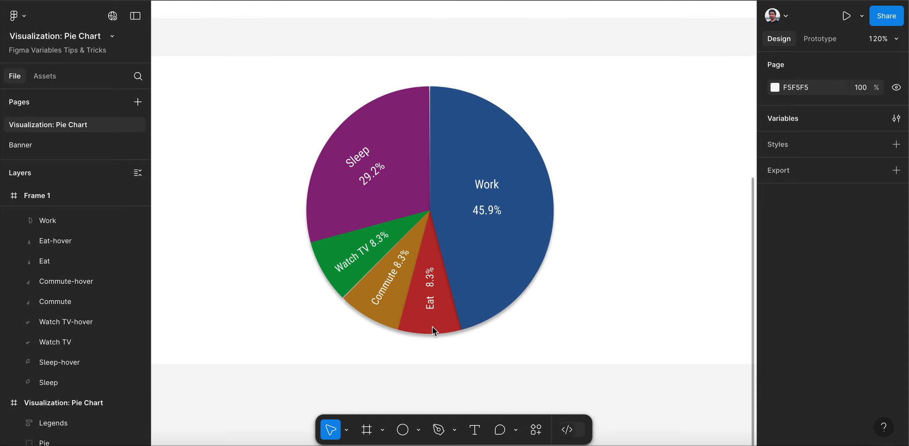
{"action": "scroll", "coordinate": [646, 301], "scroll_direction": "down", "scroll_amount": 3}
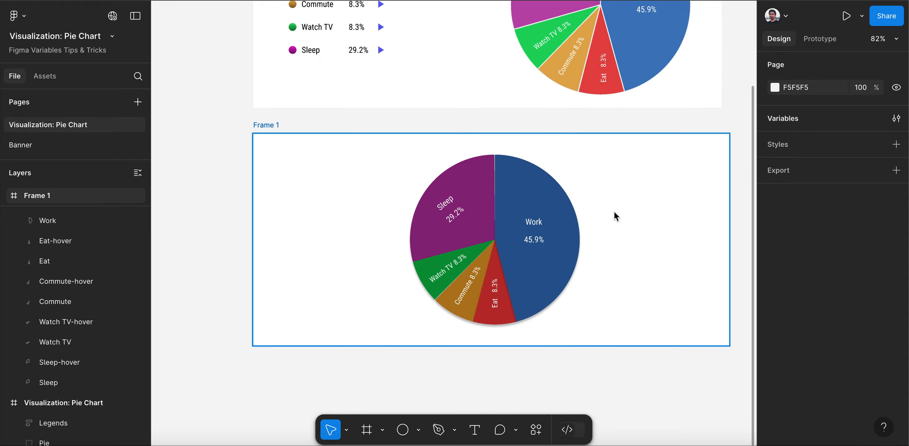
{"action": "scroll", "coordinate": [611, 210], "scroll_direction": "up", "scroll_amount": 1}
{"action": "scroll", "coordinate": [611, 209], "scroll_direction": "up", "scroll_amount": 1}
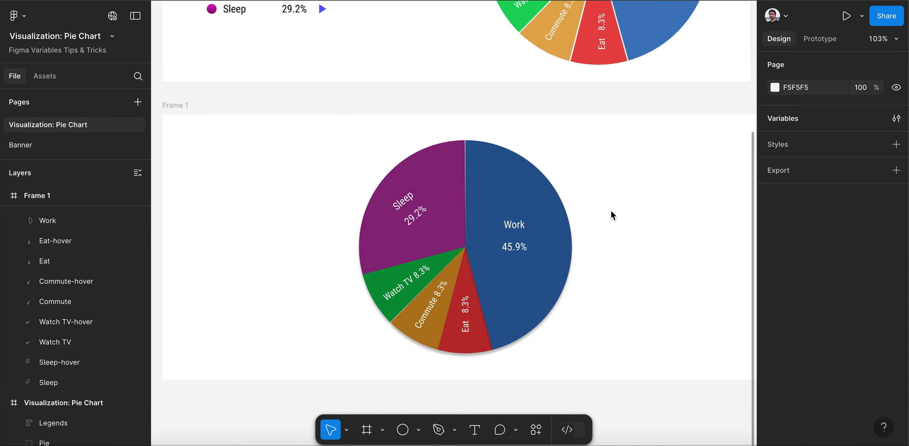
{"action": "scroll", "coordinate": [611, 210], "scroll_direction": "up", "scroll_amount": 1}
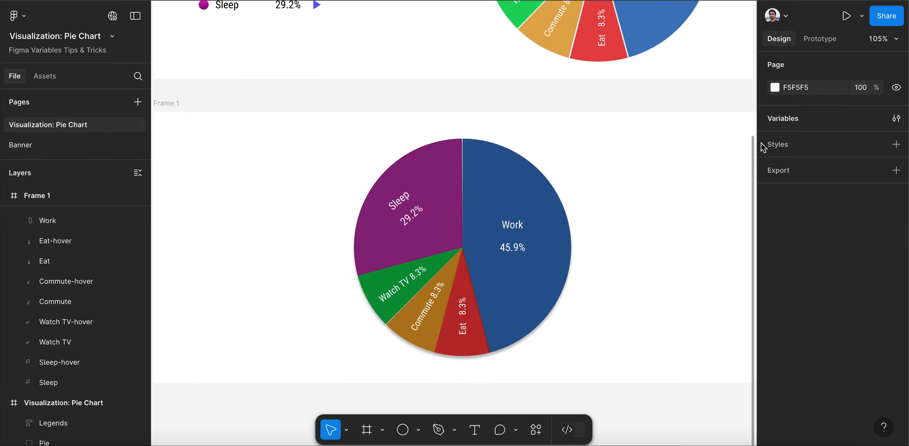
Review the local boolean variables for the Work, Eat, Commute, Watch TV and Sleep hover states
{"action": "left_click", "coordinate": [778, 120]}
{"action": "key", "text": "Escape"}
{"action": "left_click", "coordinate": [792, 124]}
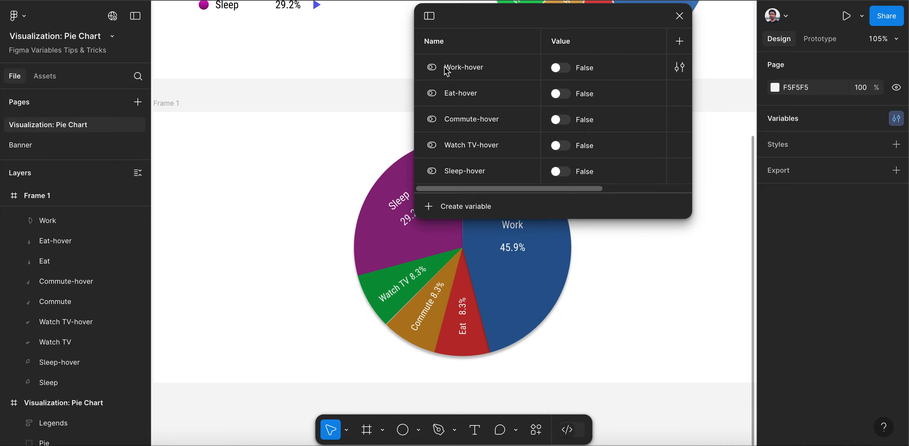
{"action": "left_click", "coordinate": [678, 17]}
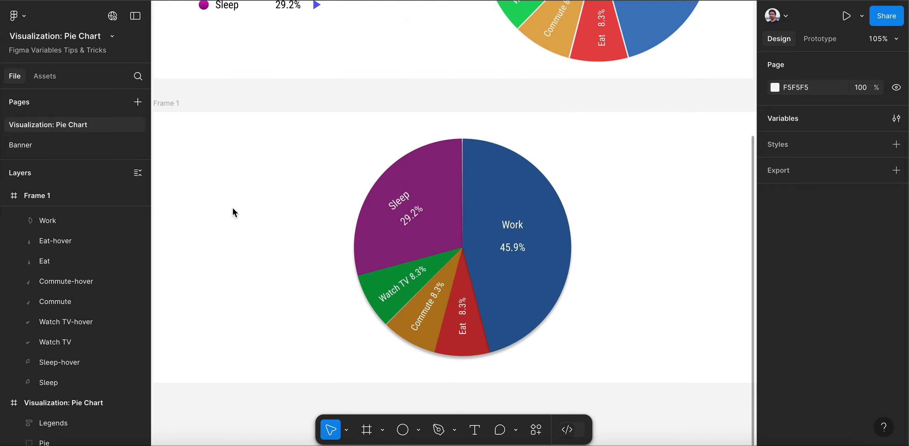
Bind the visibility of the Work-hover slice to the Work-hover boolean variable
{"action": "scroll", "coordinate": [80, 314], "scroll_direction": "up", "scroll_amount": 5}
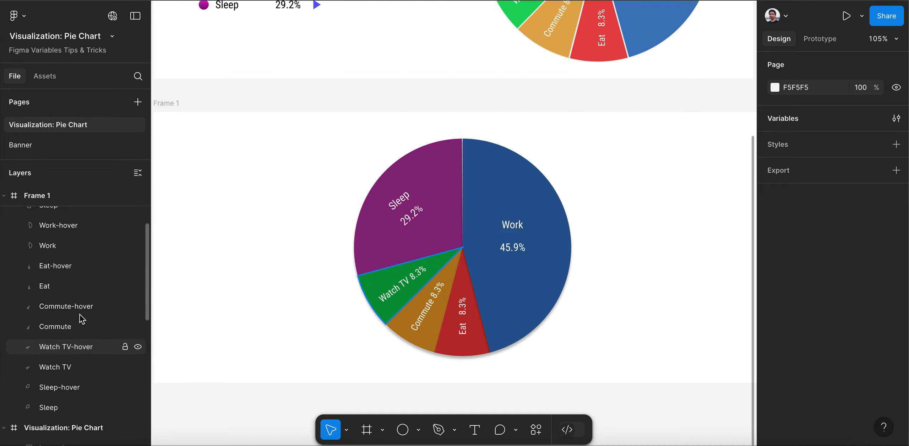
{"action": "left_click", "coordinate": [70, 289]}
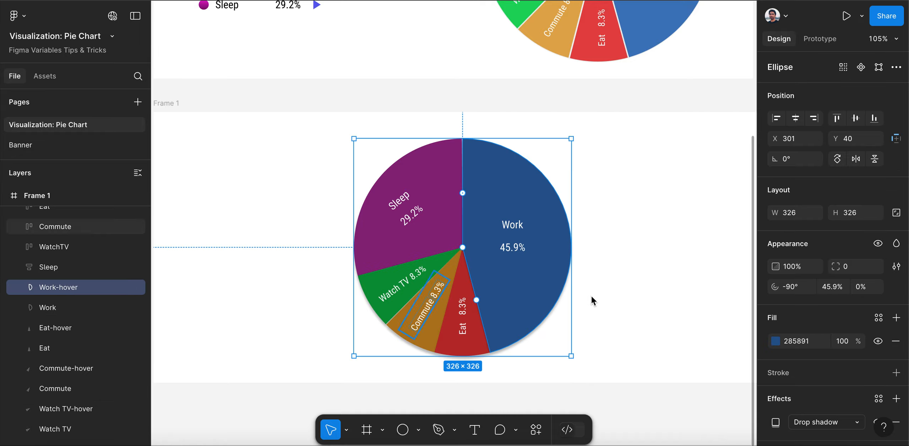
{"action": "scroll", "coordinate": [815, 304], "scroll_direction": "down", "scroll_amount": 2}
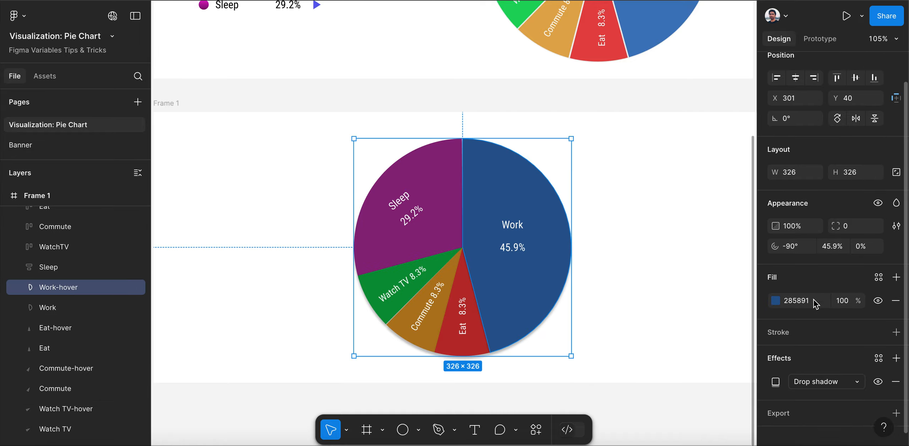
{"action": "scroll", "coordinate": [815, 304], "scroll_direction": "up", "scroll_amount": 1}
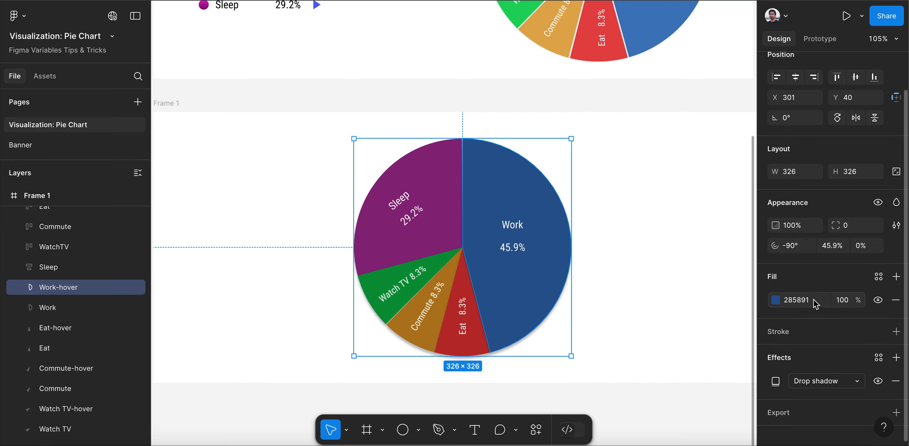
{"action": "left_click", "coordinate": [881, 202]}
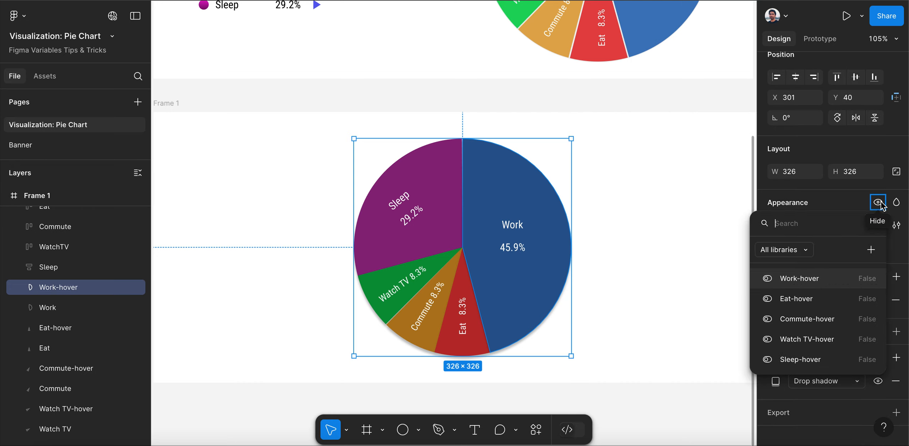
{"action": "left_click", "coordinate": [800, 279]}
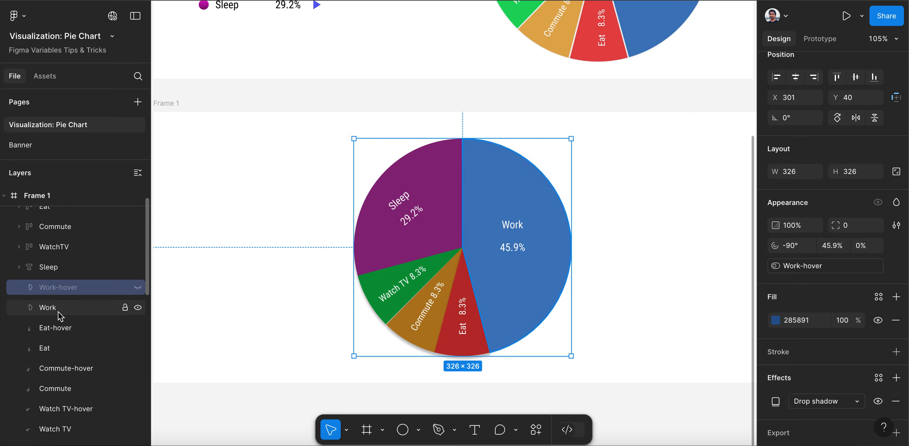
Bind the visibility of the Eat-hover slice to the Eat-hover boolean variable
{"action": "left_click", "coordinate": [58, 330]}
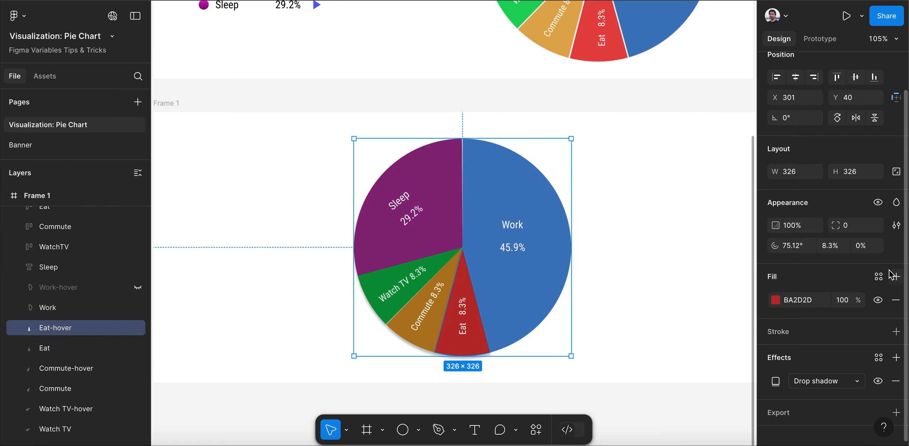
{"action": "right_click", "coordinate": [881, 203]}
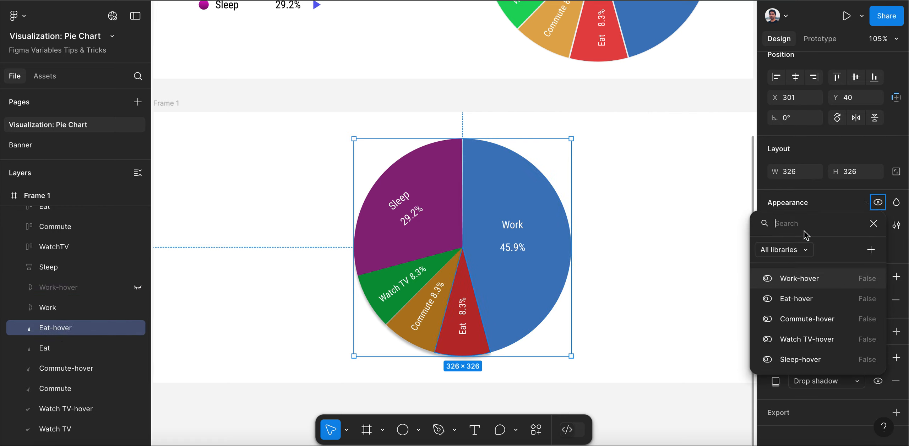
{"action": "left_click", "coordinate": [794, 306]}
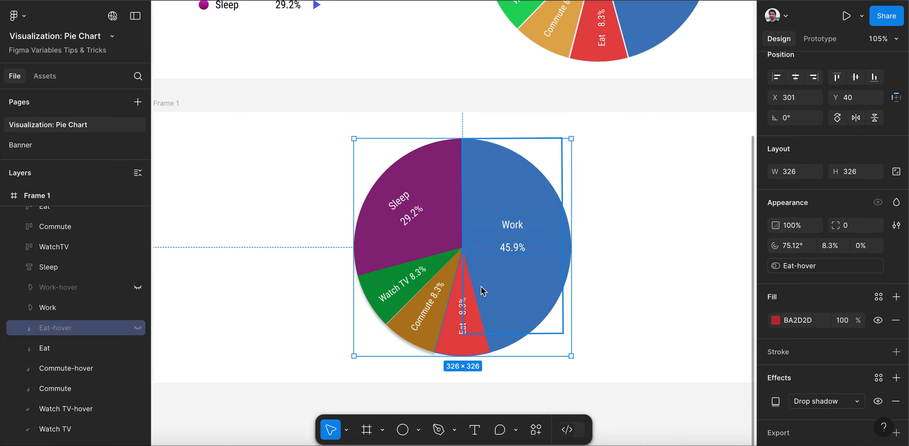
Bind the visibility of the Commute-hover slice to the Commute-hover boolean variable
{"action": "scroll", "coordinate": [73, 320], "scroll_direction": "down", "scroll_amount": 1}
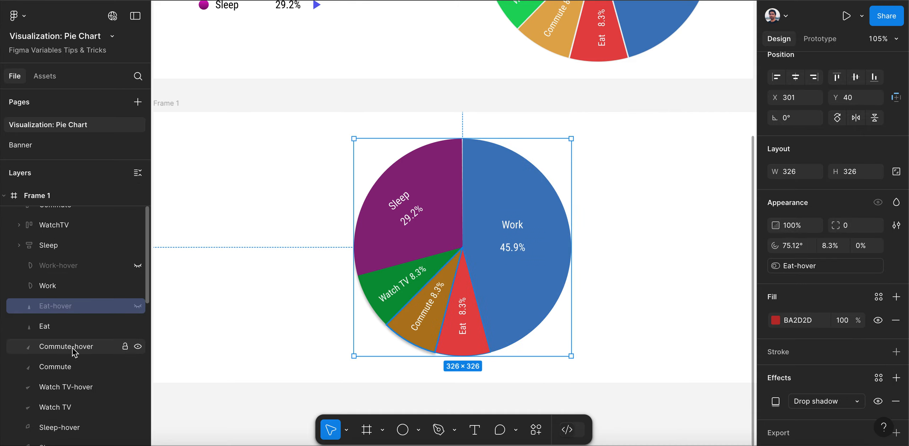
{"action": "left_click", "coordinate": [68, 347]}
{"action": "right_click", "coordinate": [880, 203]}
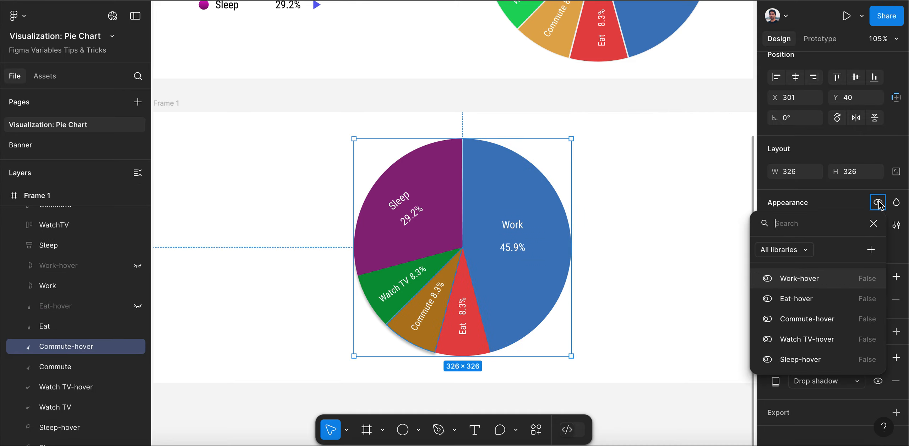
{"action": "left_click", "coordinate": [801, 319]}
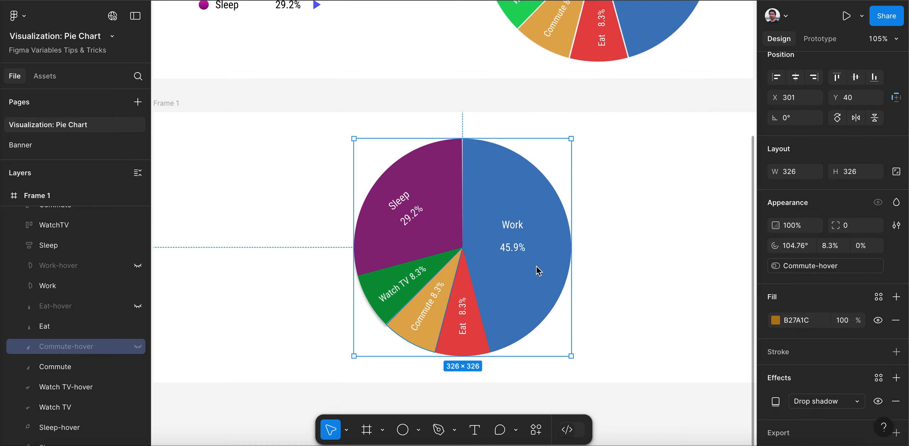
Bind the visibility of the Watch TV-hover slice to the Watch TV-hover boolean variable
{"action": "scroll", "coordinate": [60, 291], "scroll_direction": "down", "scroll_amount": 3}
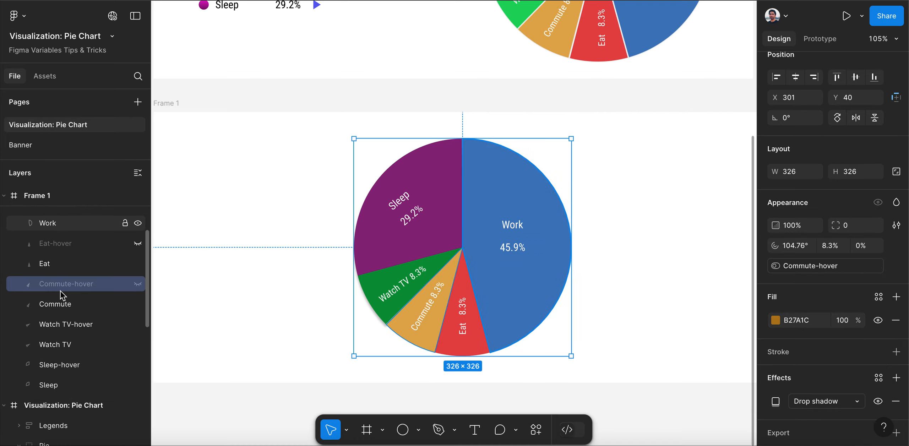
{"action": "left_click", "coordinate": [76, 324]}
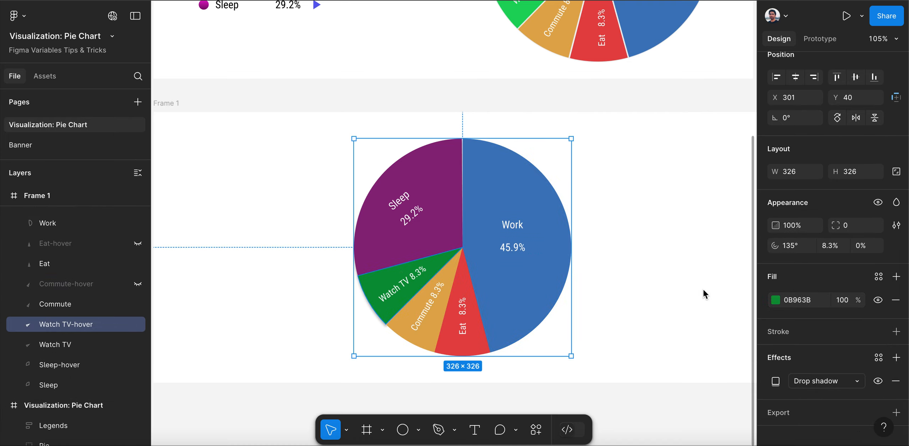
{"action": "left_click", "coordinate": [878, 204]}
{"action": "left_click", "coordinate": [817, 339]}
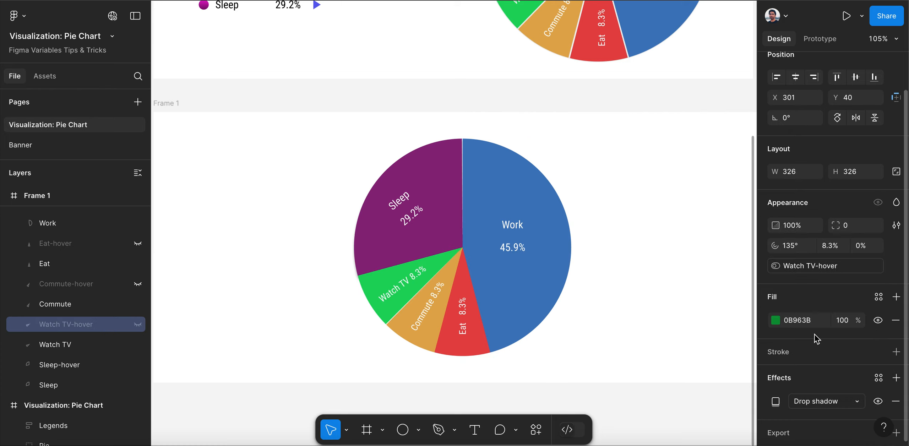
Bind the visibility of the Sleep-hover slice to the Sleep-hover boolean variable
{"action": "left_click", "coordinate": [62, 366]}
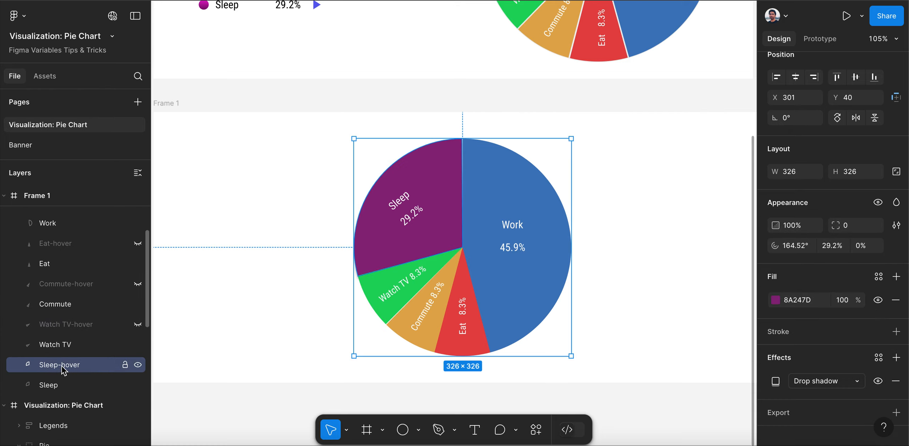
{"action": "left_click", "coordinate": [879, 203]}
{"action": "left_click", "coordinate": [824, 360]}
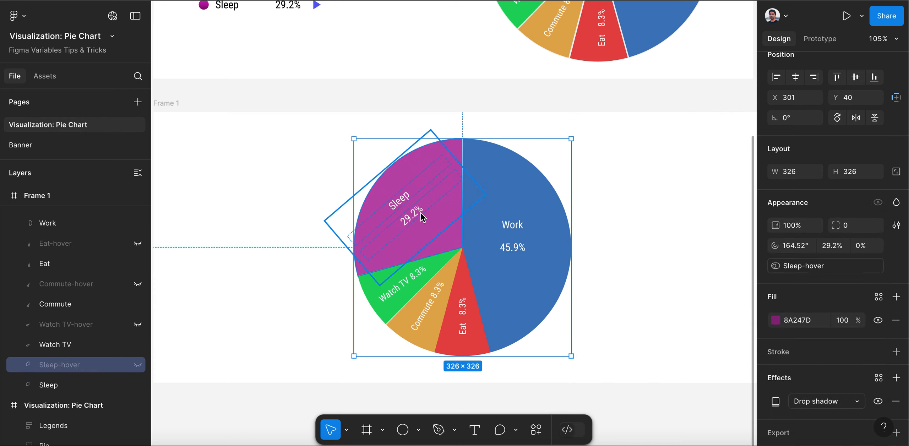
Add a While hovering prototype interaction to the Sleep-hover slice that sets the Sleep-hover variable to true
{"action": "scroll", "coordinate": [304, 190], "scroll_direction": "down", "scroll_amount": 3, "text": "ctrl"}
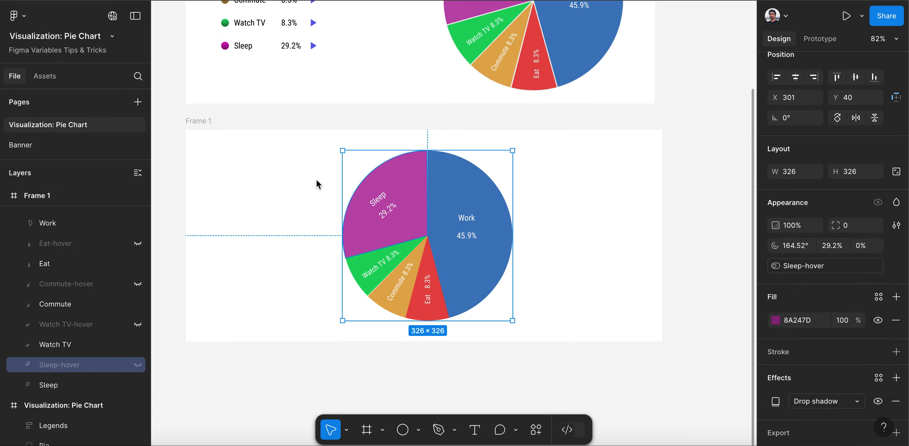
{"action": "scroll", "coordinate": [318, 180], "scroll_direction": "up", "scroll_amount": 1, "text": "ctrl"}
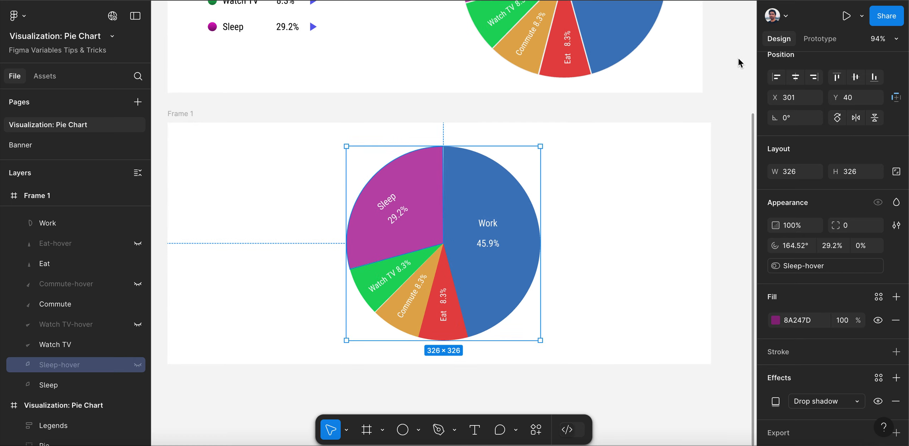
{"action": "left_click", "coordinate": [825, 39]}
{"action": "left_click", "coordinate": [779, 69]}
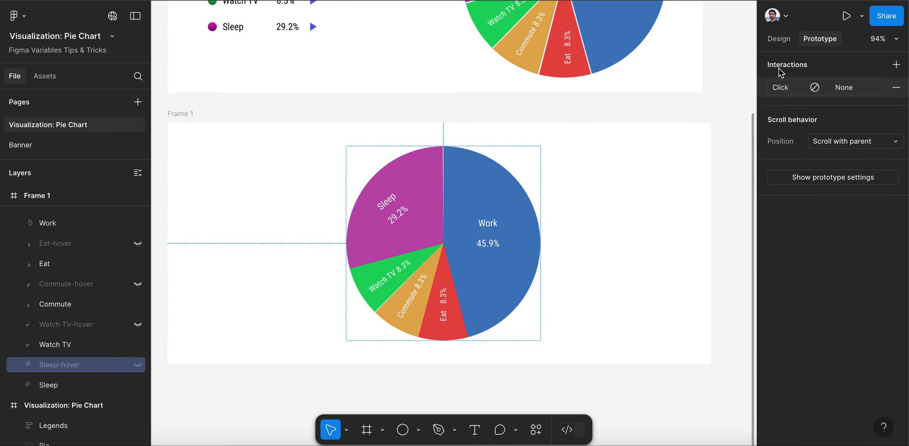
{"action": "left_click", "coordinate": [781, 88]}
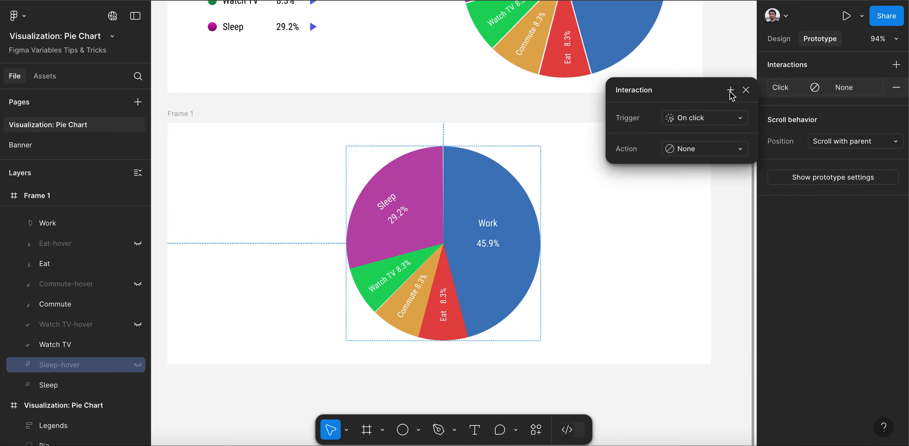
{"action": "left_click", "coordinate": [698, 119]}
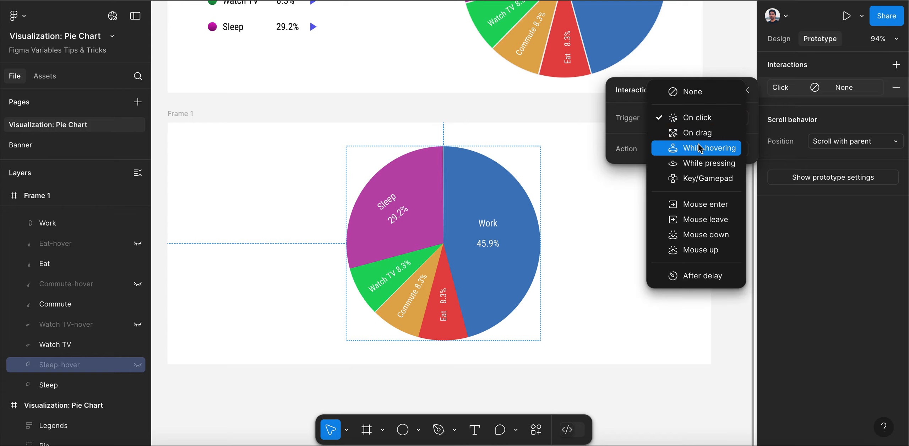
{"action": "left_click", "coordinate": [719, 152]}
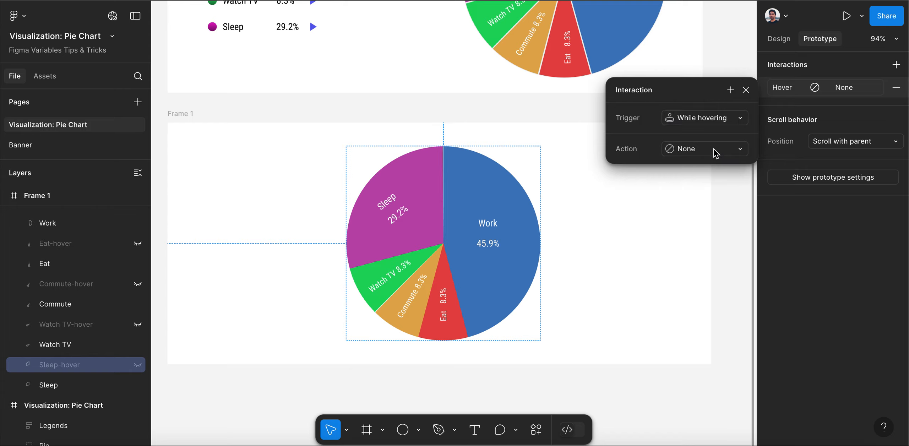
{"action": "left_click", "coordinate": [716, 153]}
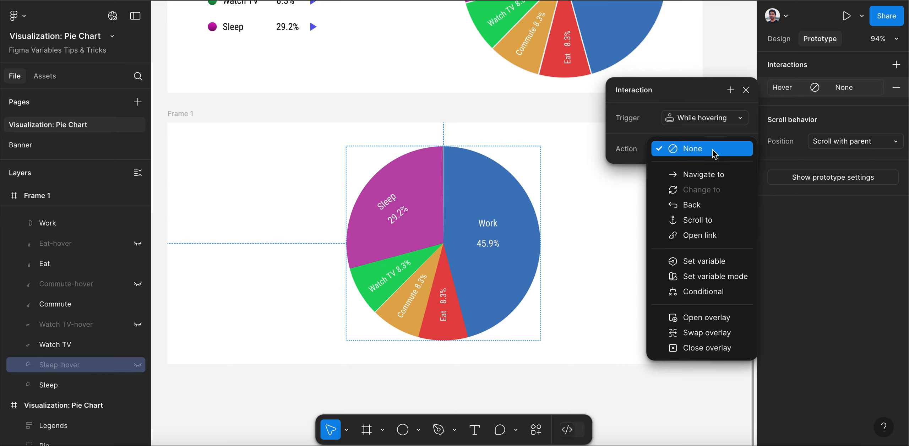
{"action": "left_click", "coordinate": [712, 261]}
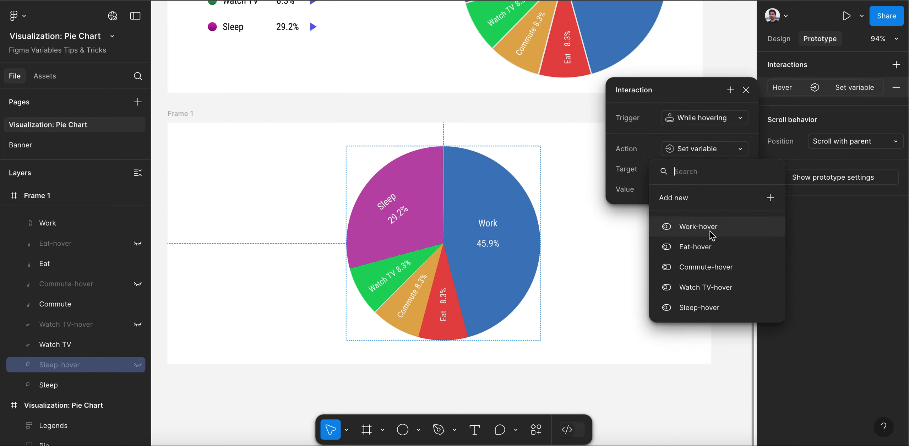
{"action": "left_click", "coordinate": [709, 307]}
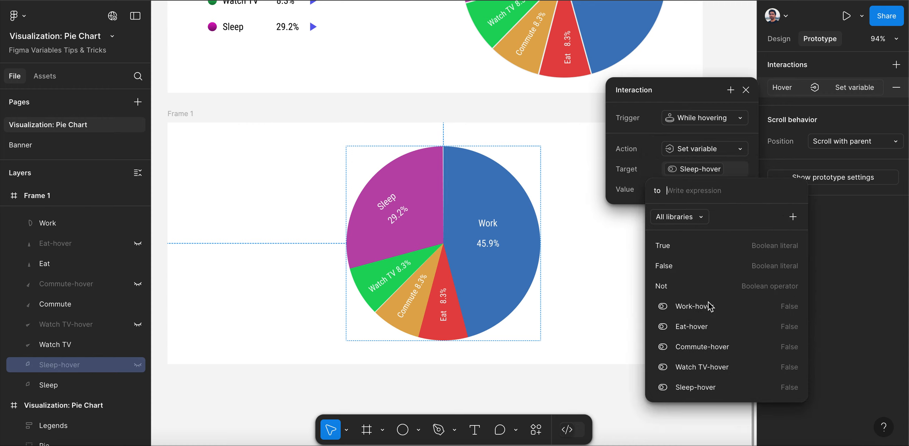
{"action": "left_click", "coordinate": [680, 250]}
{"action": "left_click", "coordinate": [629, 201]}
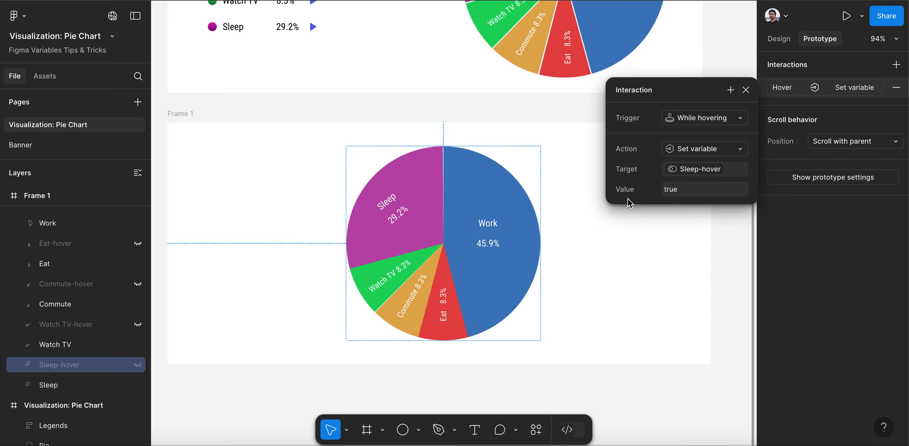
{"action": "left_click", "coordinate": [746, 90]}
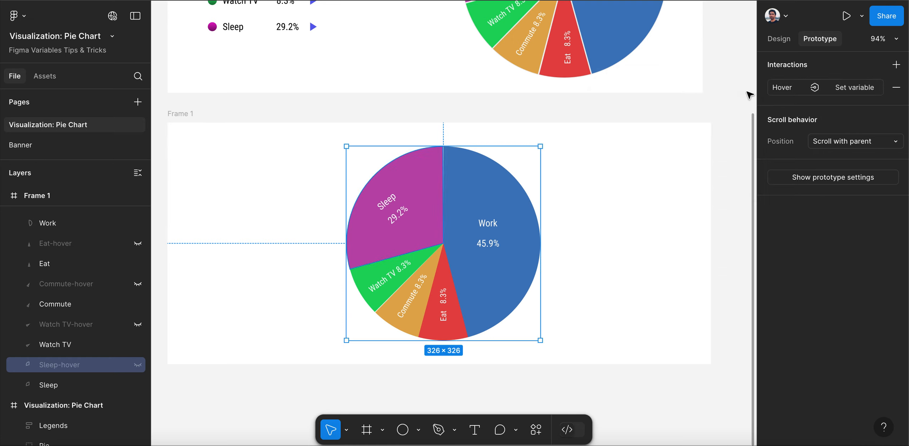
Add a Mouse leave interaction to the Sleep-hover slice that sets the Sleep-hover variable to false
{"action": "left_click", "coordinate": [896, 64]}
{"action": "left_click", "coordinate": [736, 117]}
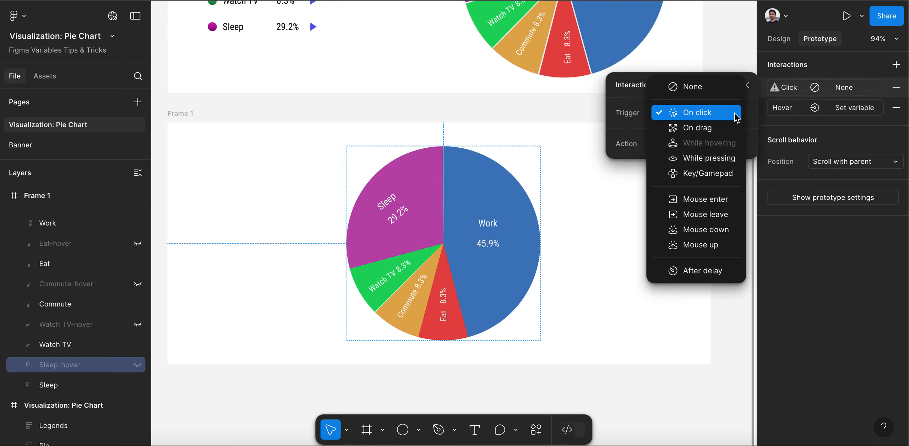
{"action": "left_click", "coordinate": [734, 224]}
{"action": "left_click", "coordinate": [696, 169]}
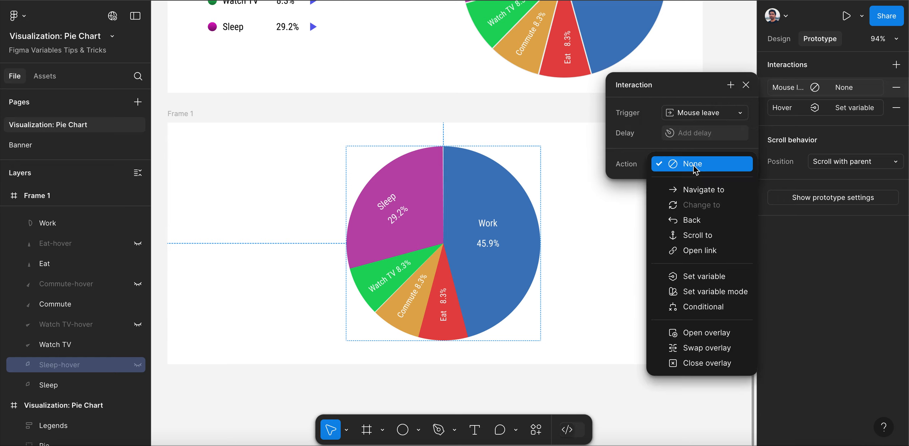
{"action": "left_click", "coordinate": [702, 280]}
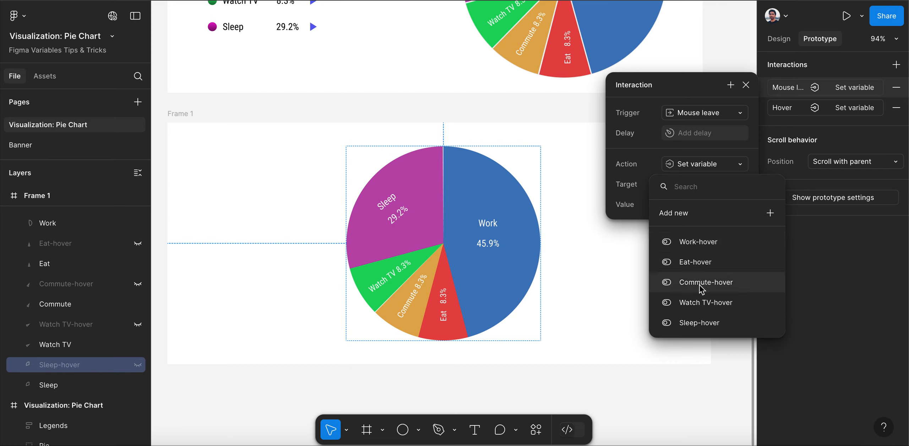
{"action": "left_click", "coordinate": [699, 323]}
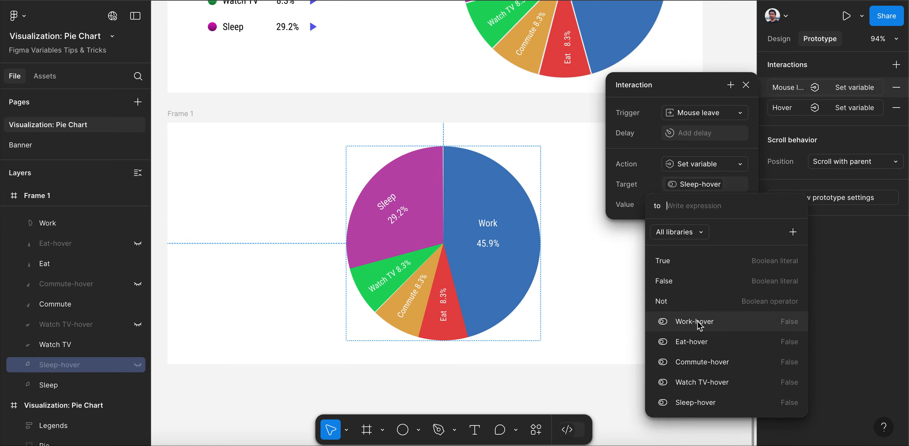
{"action": "left_click", "coordinate": [688, 281]}
{"action": "left_click", "coordinate": [617, 230]}
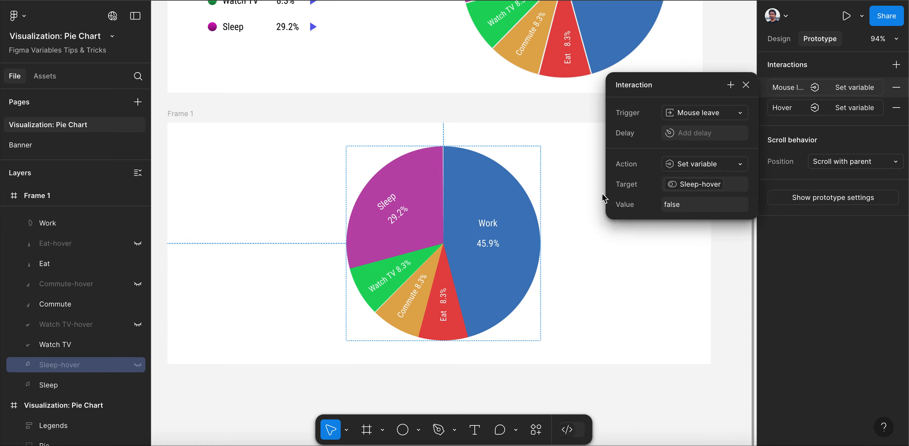
{"action": "left_click", "coordinate": [746, 85]}
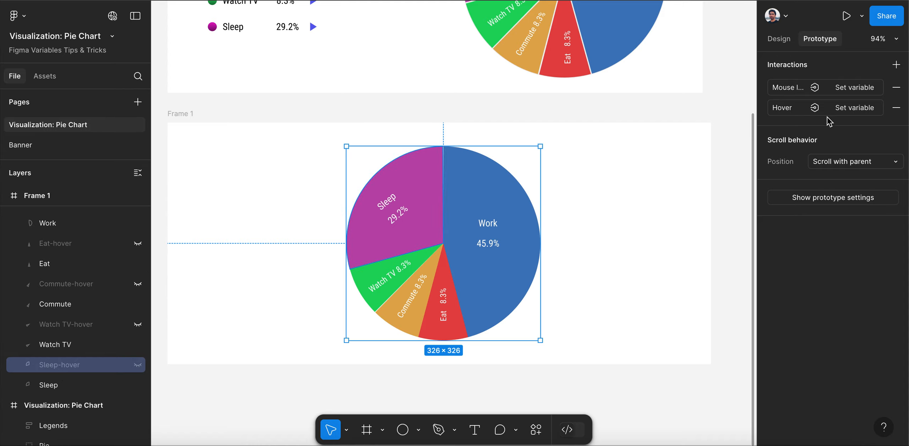
Review the trigger, target variable and value of the Sleep-hover slice's Mouse leave and While hovering interactions
{"action": "left_click", "coordinate": [777, 89]}
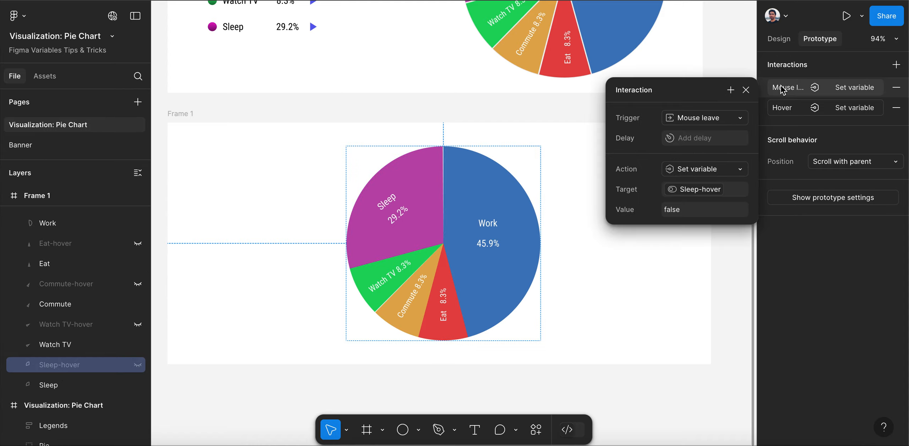
{"action": "left_click", "coordinate": [747, 91]}
{"action": "left_click", "coordinate": [783, 108]}
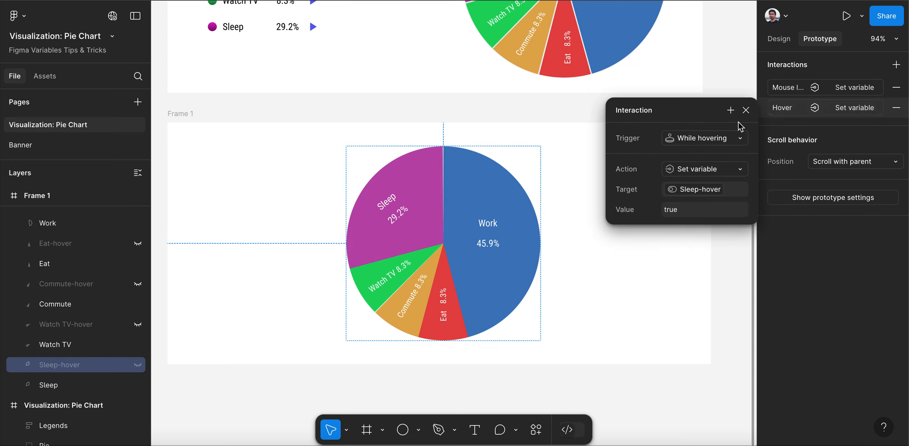
{"action": "left_click", "coordinate": [746, 110]}
{"action": "left_click", "coordinate": [787, 91]}
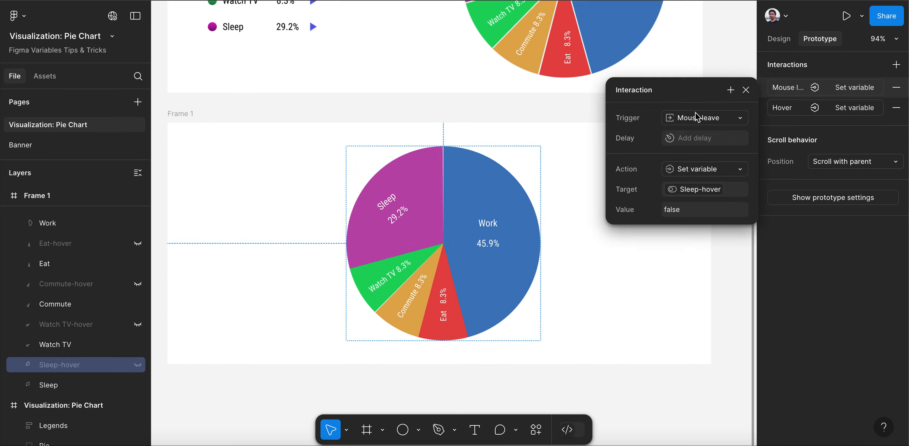
{"action": "left_click", "coordinate": [746, 90]}
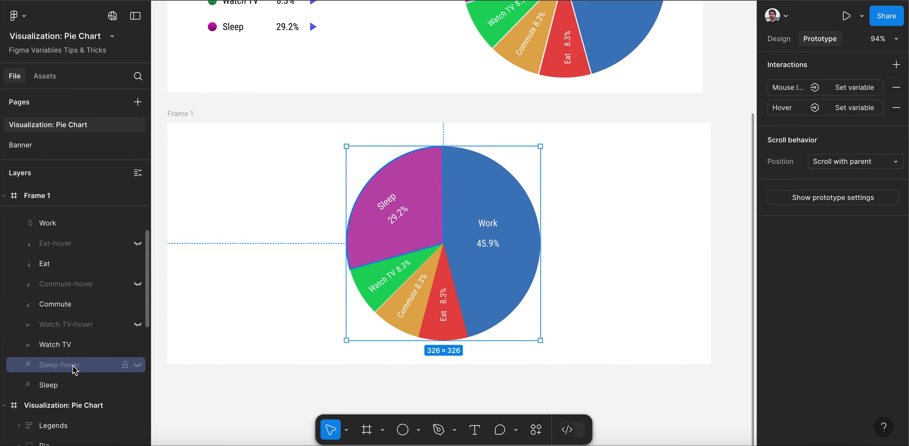
Add a While hovering prototype interaction to the Watch TV slice that sets the Watch TV-hover variable to true
{"action": "left_click", "coordinate": [69, 348]}
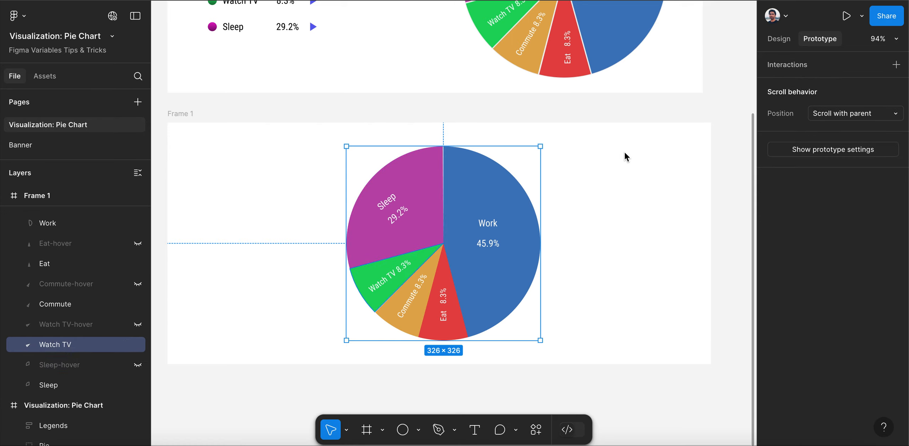
{"action": "left_click", "coordinate": [801, 69]}
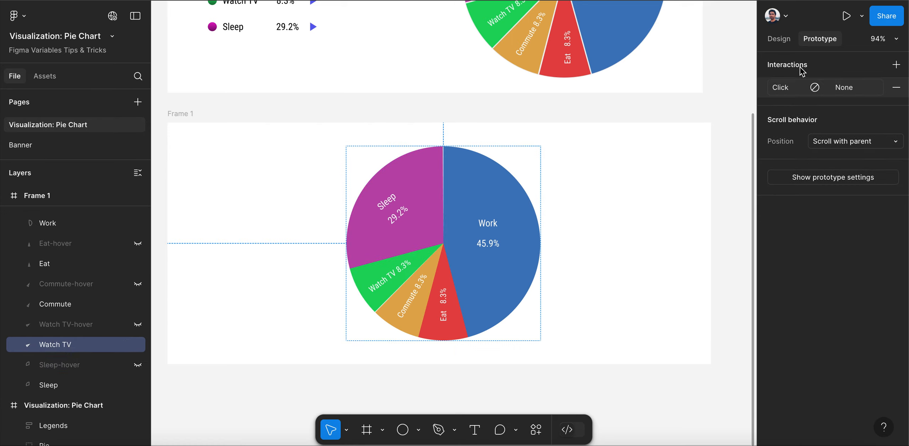
{"action": "left_click", "coordinate": [780, 94]}
{"action": "left_click", "coordinate": [707, 121]}
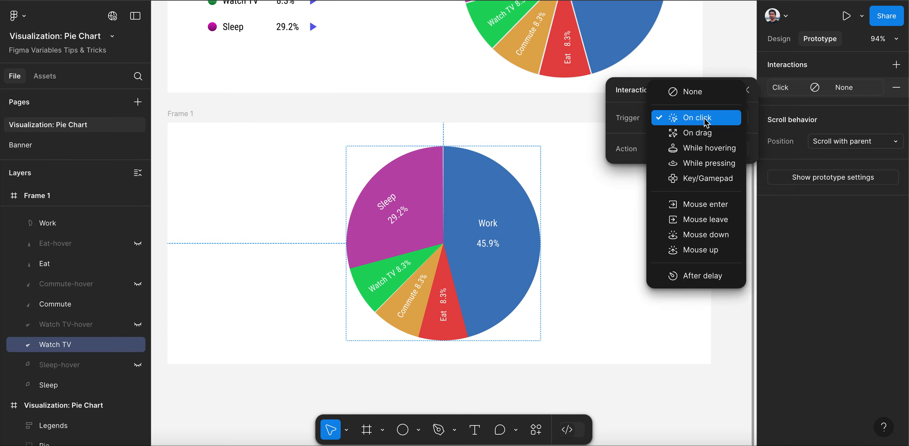
{"action": "left_click", "coordinate": [707, 149]}
{"action": "left_click", "coordinate": [707, 151]}
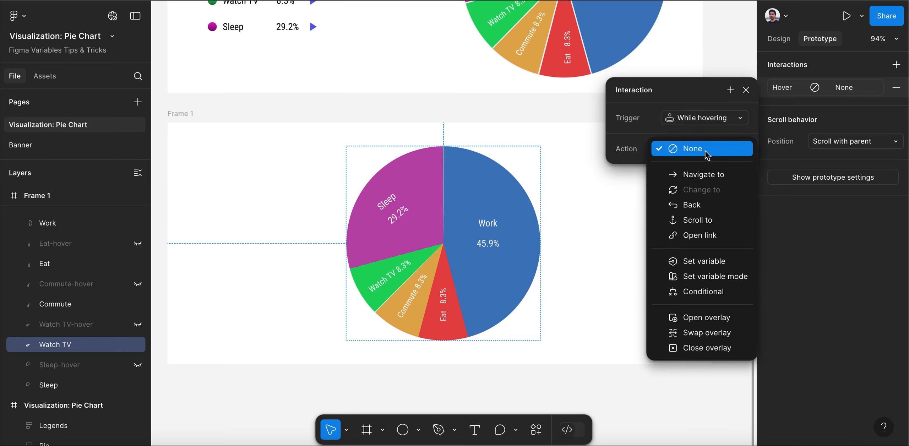
{"action": "left_click", "coordinate": [714, 262]}
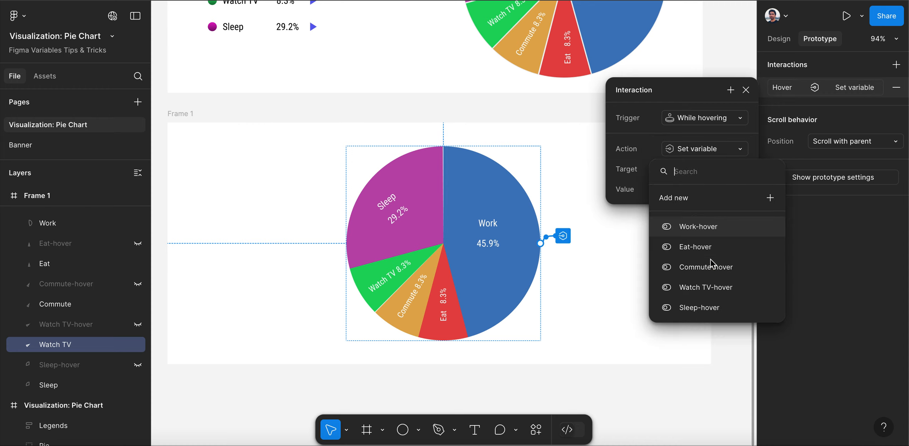
{"action": "left_click", "coordinate": [715, 293]}
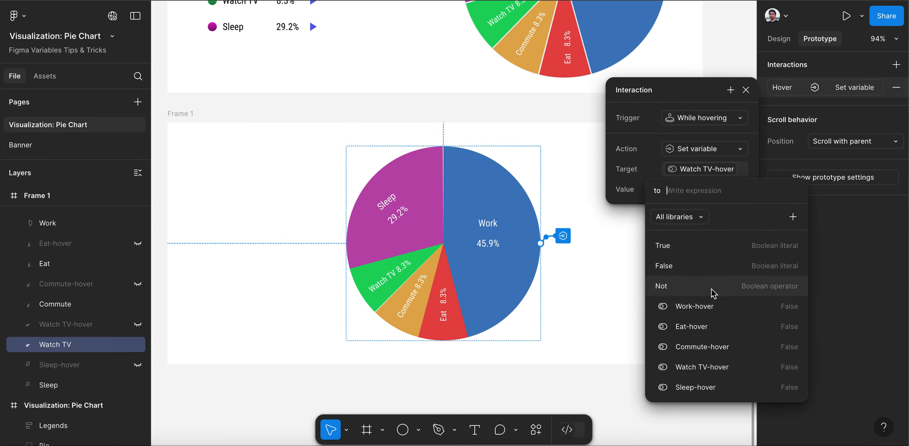
{"action": "left_click", "coordinate": [684, 248]}
{"action": "left_click", "coordinate": [746, 90]}
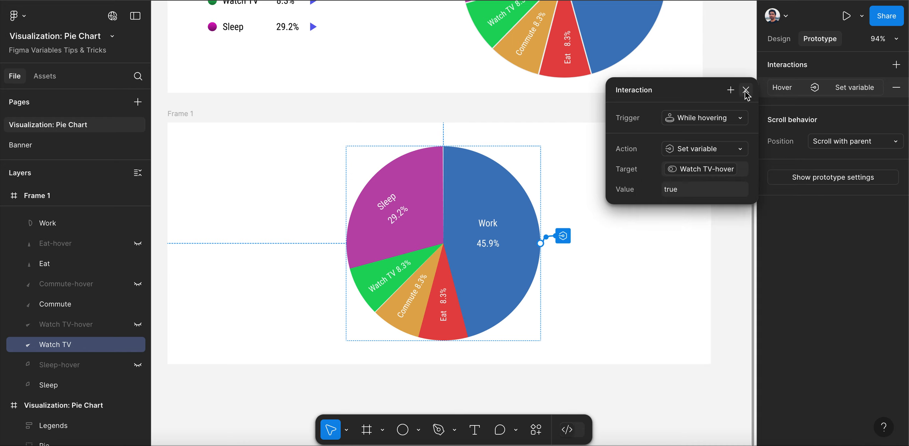
{"action": "left_click", "coordinate": [745, 90]}
Add a Mouse leave interaction to the Watch TV slice that sets the Watch TV-hover variable to false
{"action": "left_click", "coordinate": [896, 65]}
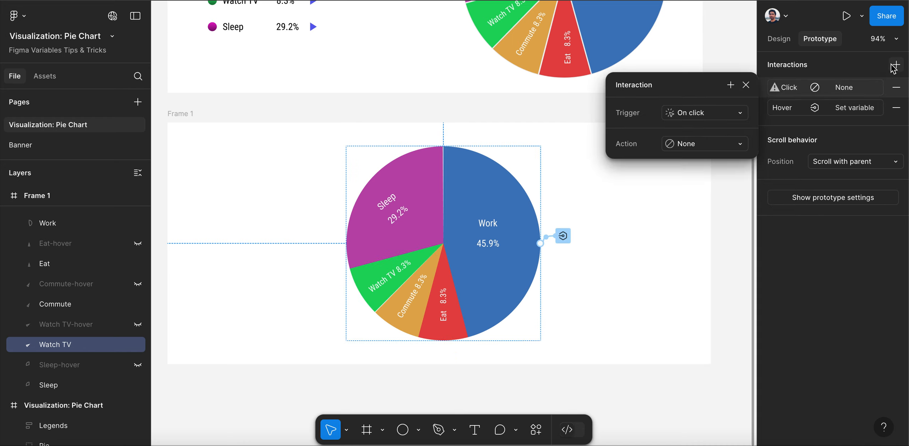
{"action": "left_click", "coordinate": [692, 114]}
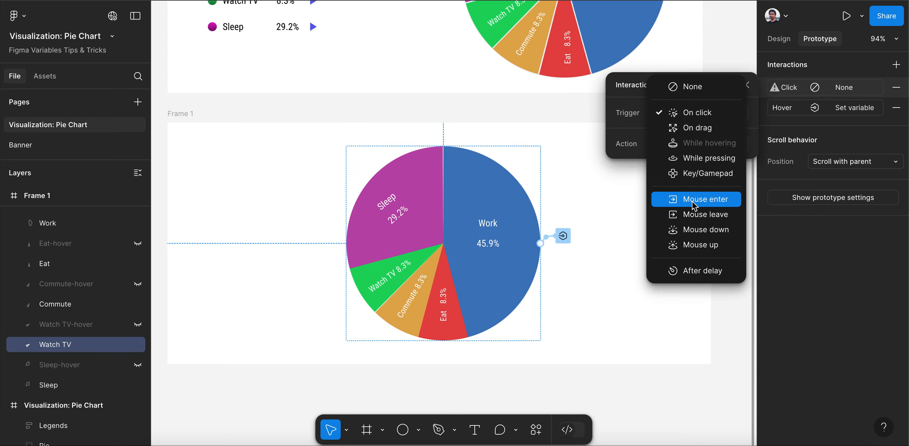
{"action": "left_click", "coordinate": [693, 216]}
{"action": "left_click", "coordinate": [697, 173]}
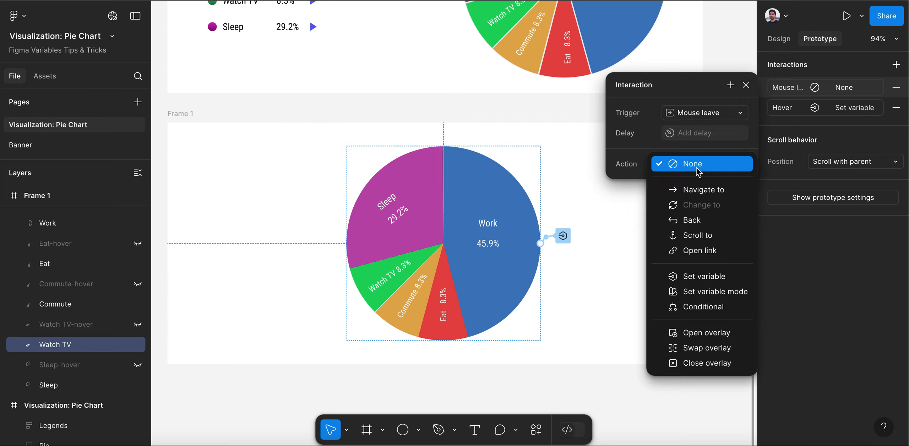
{"action": "left_click", "coordinate": [695, 278]}
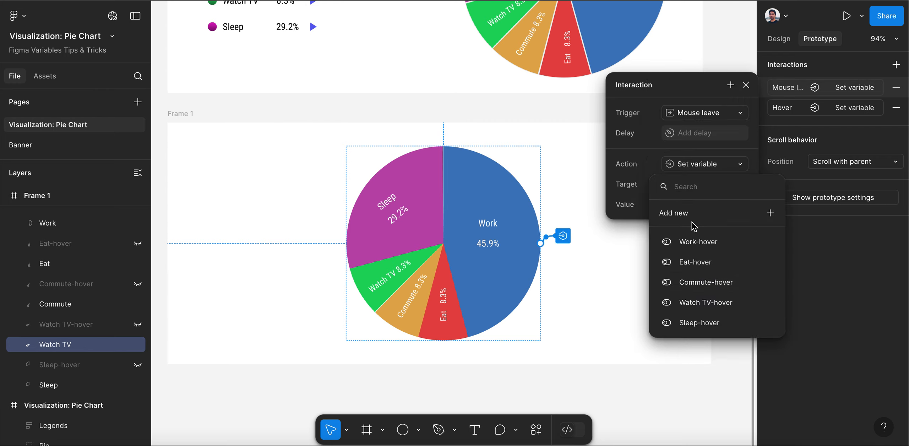
{"action": "left_click", "coordinate": [700, 304]}
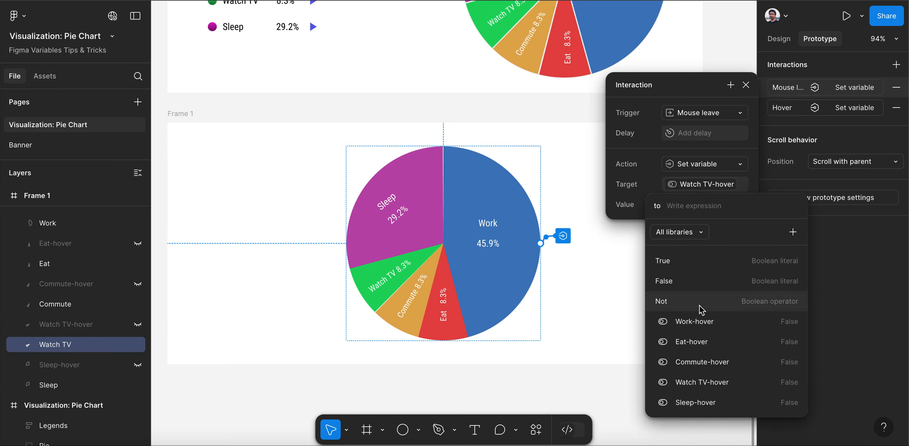
{"action": "left_click", "coordinate": [690, 284]}
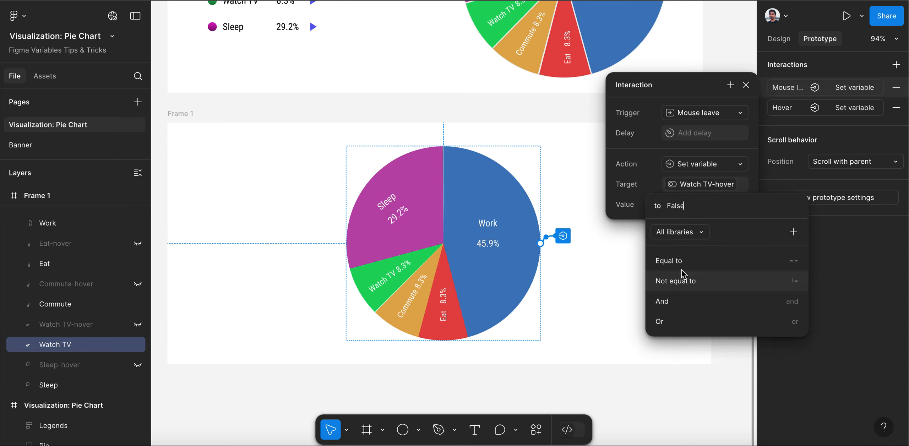
{"action": "left_click", "coordinate": [747, 86]}
{"action": "left_click", "coordinate": [746, 86]}
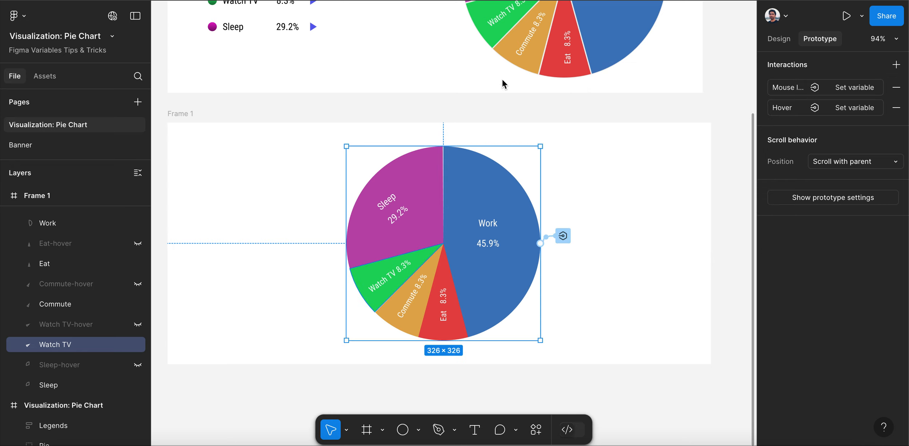
Copy the Watch TV slice's Hover and Mouse leave interactions and paste them onto the Commute slice
{"action": "left_click", "coordinate": [763, 112]}
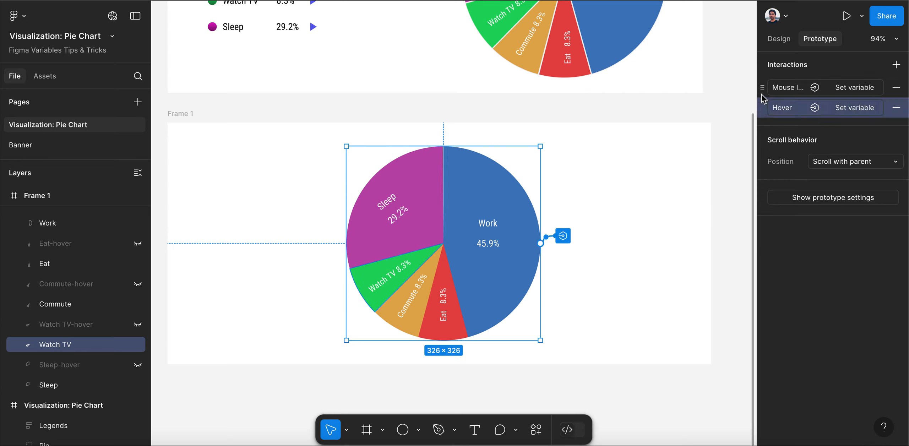
{"action": "left_click", "coordinate": [761, 94], "text": "shift"}
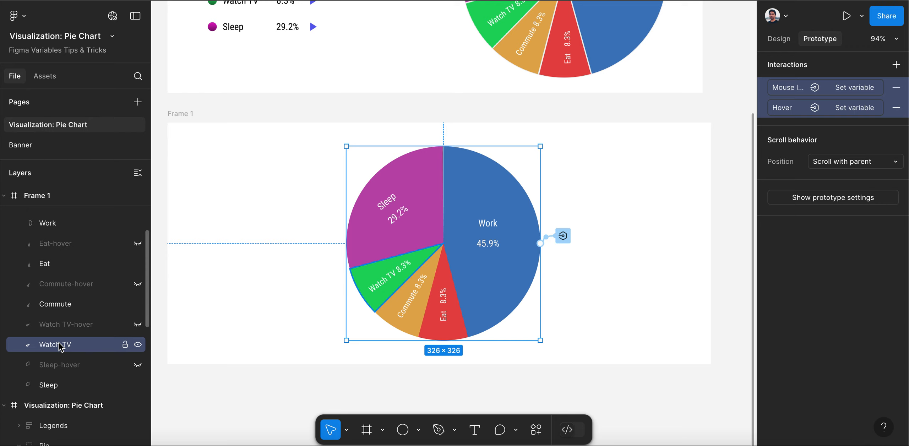
{"action": "left_click", "coordinate": [67, 304]}
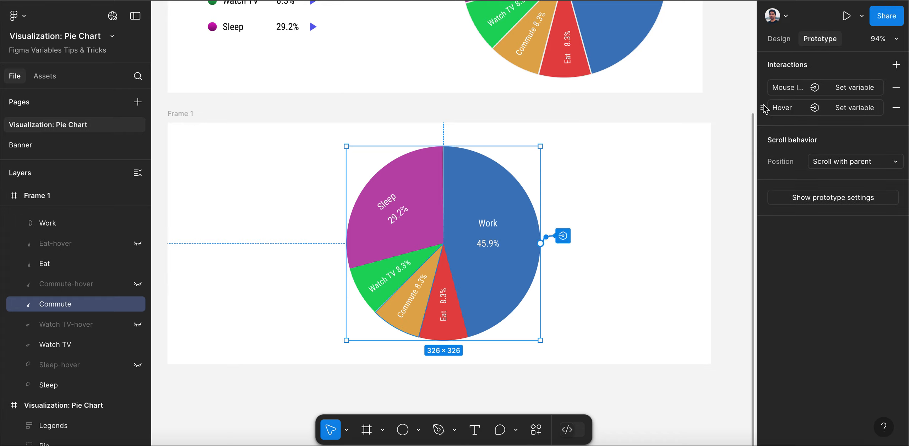
Change the target variable of the Commute slice's While hovering interaction to Commute-hover
{"action": "left_click", "coordinate": [777, 110]}
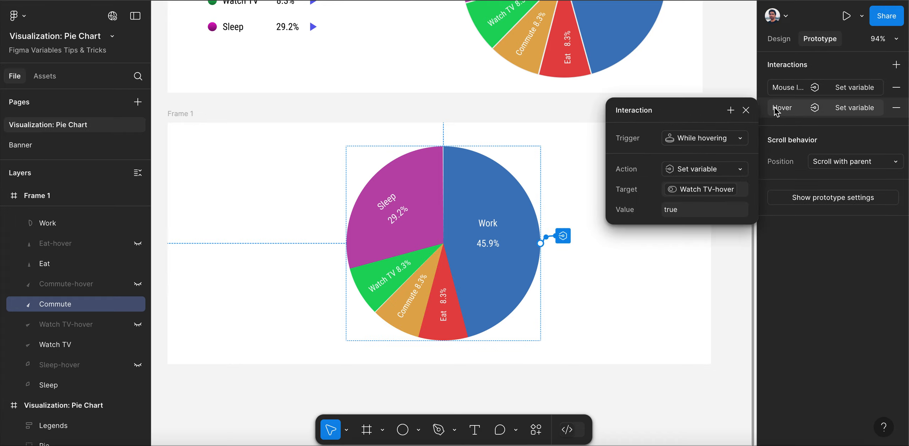
{"action": "left_click", "coordinate": [706, 192]}
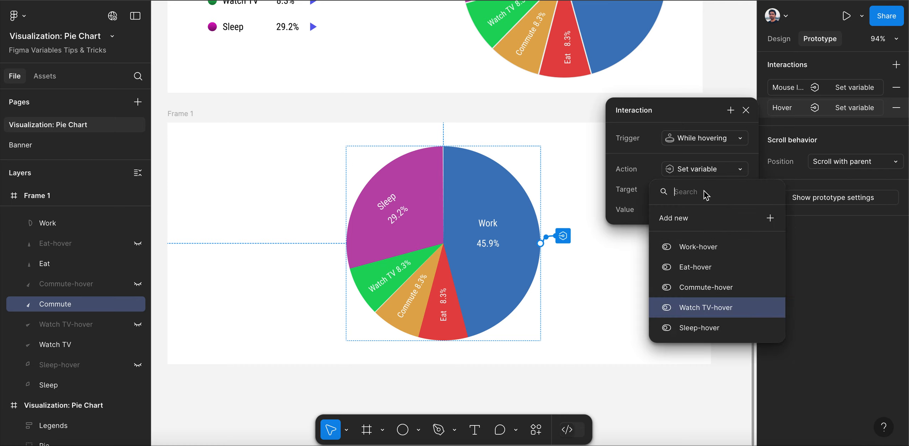
{"action": "left_click", "coordinate": [712, 288]}
{"action": "left_click", "coordinate": [654, 190]}
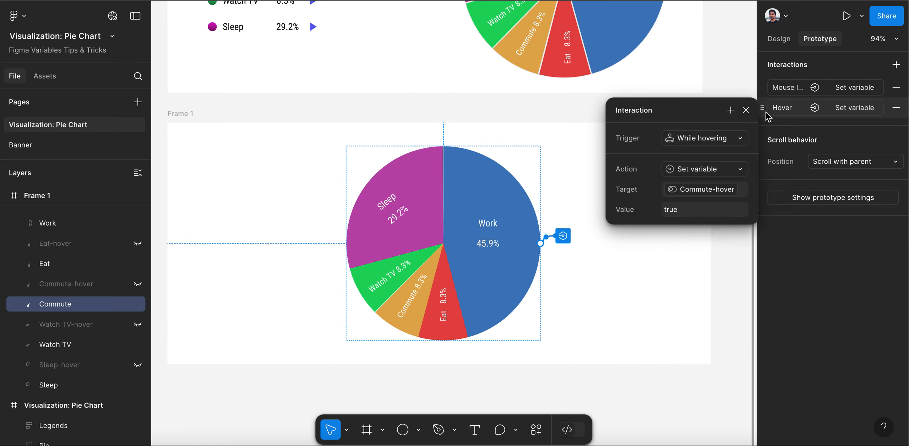
{"action": "left_click", "coordinate": [745, 110]}
Change the target variable of the Commute slice's Mouse leave interaction to Commute-hover
{"action": "left_click", "coordinate": [778, 90]}
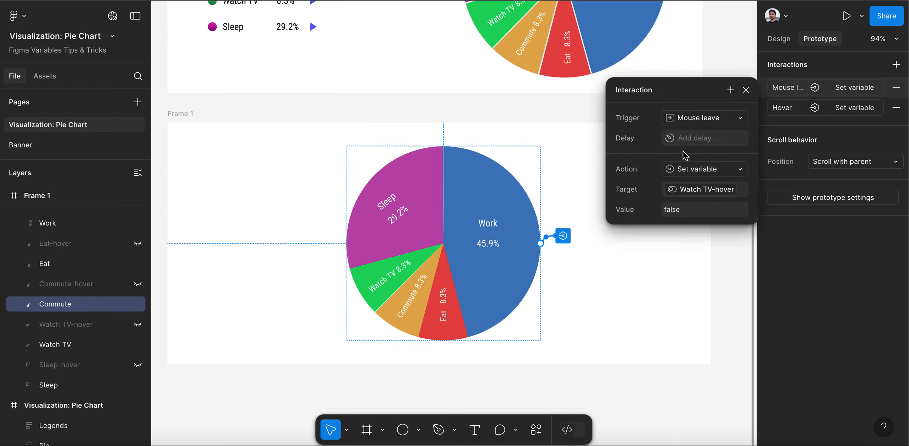
{"action": "left_click", "coordinate": [699, 195]}
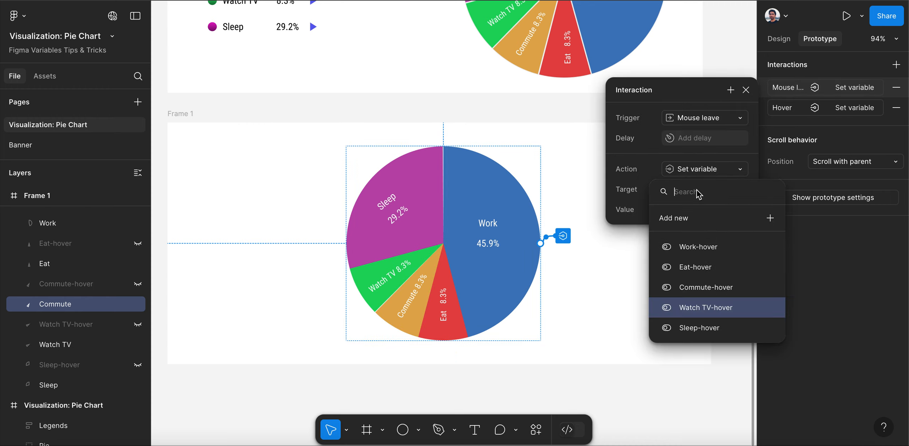
{"action": "left_click", "coordinate": [705, 287]}
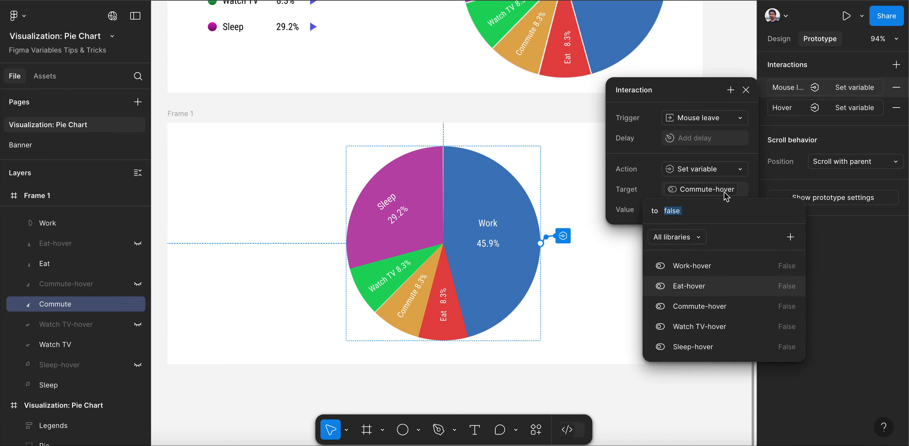
{"action": "left_click", "coordinate": [746, 90]}
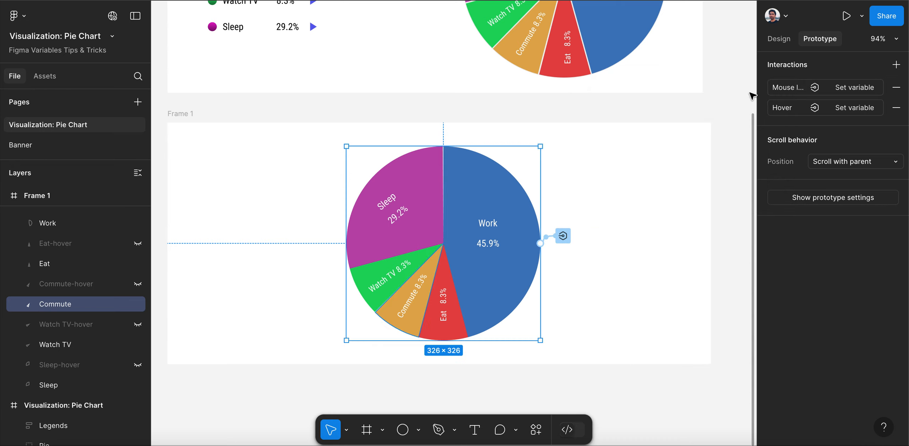
Paste the copied interactions onto the Eat slice and retarget its While hovering interaction to the Eat-hover variable
{"action": "left_click", "coordinate": [73, 264]}
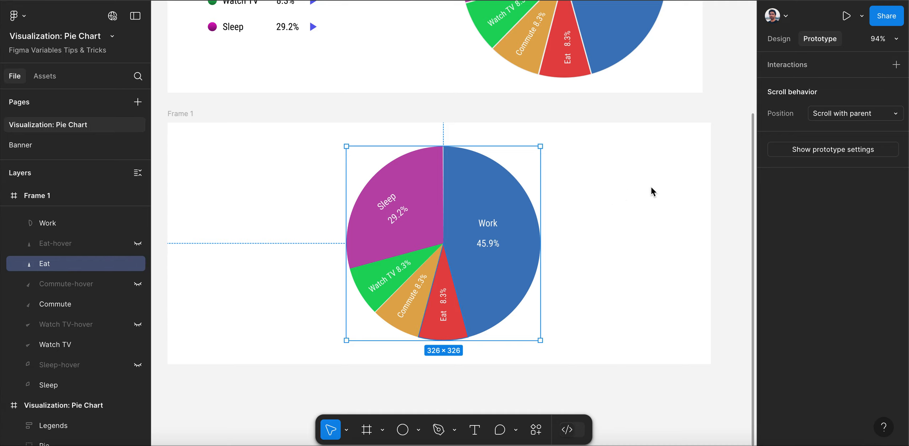
{"action": "key", "text": "ctrl+v"}
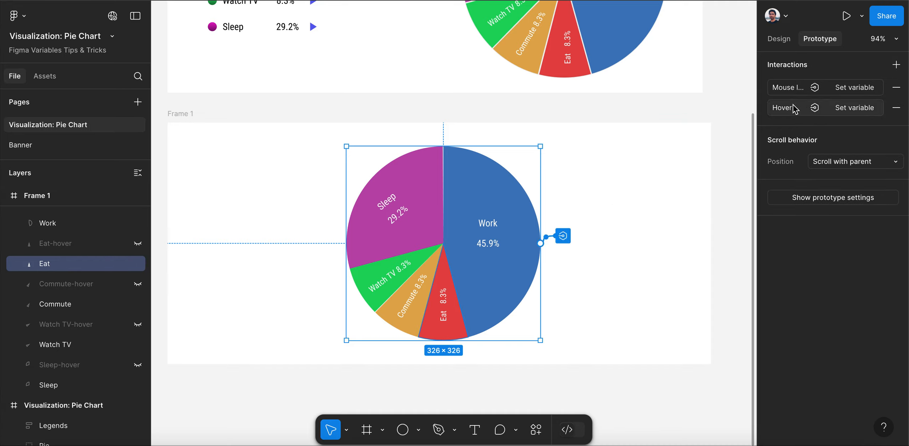
{"action": "left_click", "coordinate": [781, 110]}
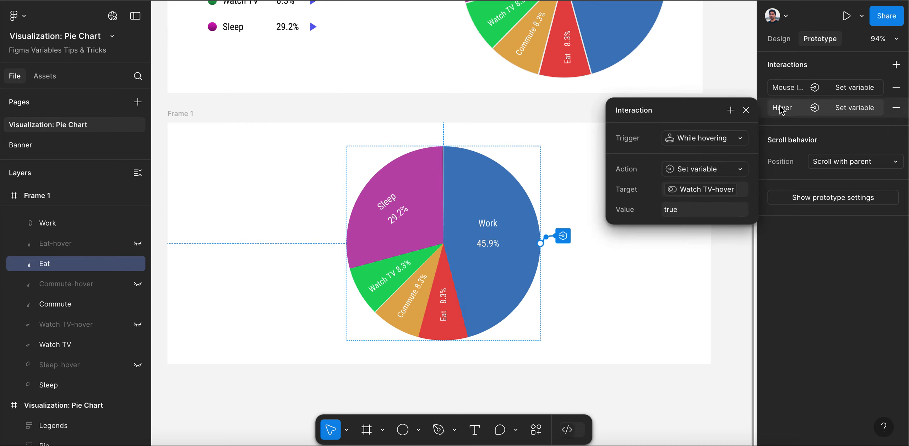
{"action": "left_click", "coordinate": [701, 192]}
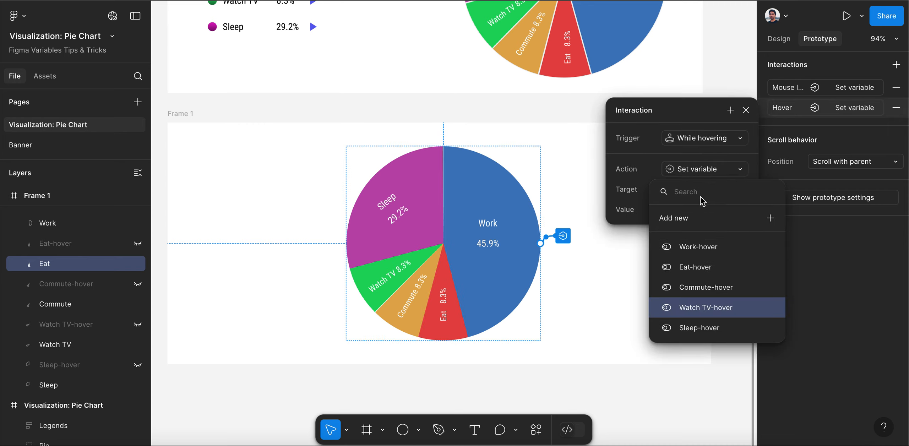
{"action": "left_click", "coordinate": [696, 268]}
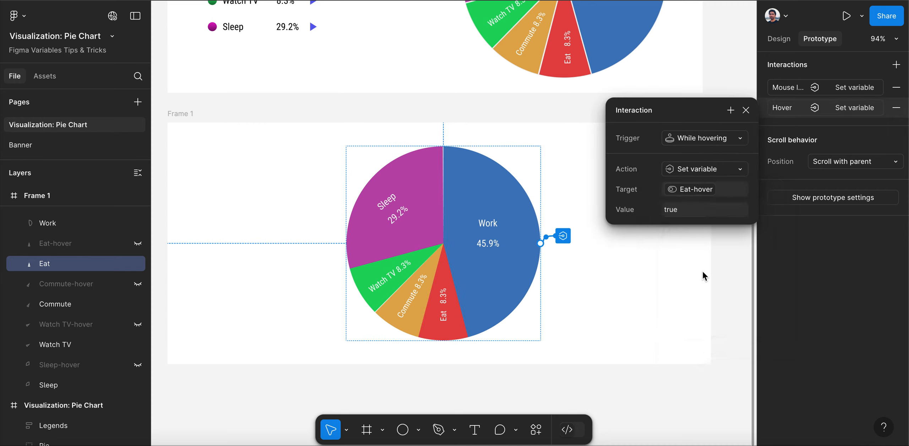
{"action": "left_click", "coordinate": [746, 120]}
{"action": "left_click", "coordinate": [746, 111]}
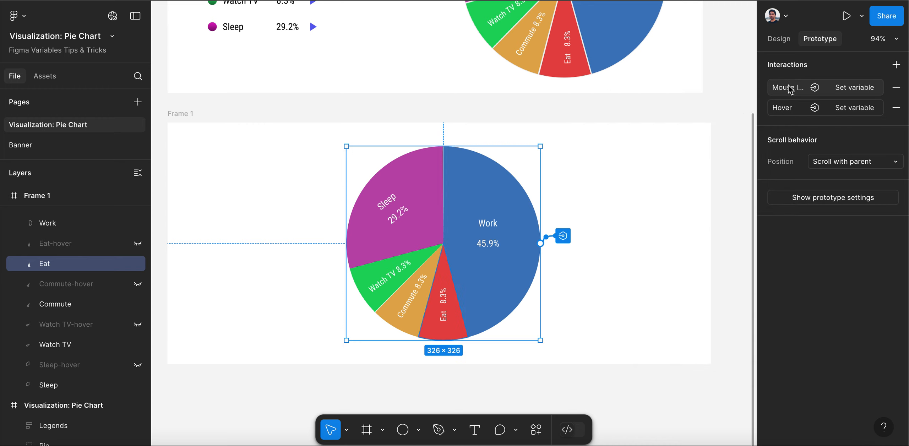
Change the target variable of the Eat slice's Mouse leave interaction to Eat-hover
{"action": "left_click", "coordinate": [789, 89]}
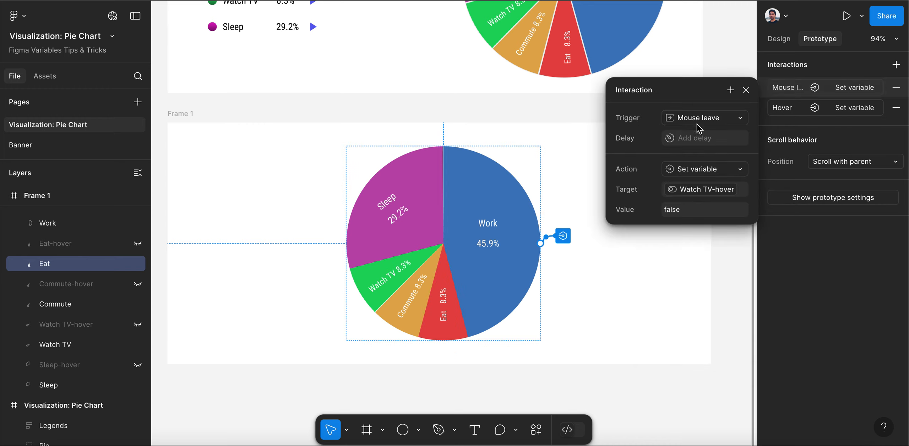
{"action": "left_click", "coordinate": [720, 194]}
{"action": "left_click", "coordinate": [717, 266]}
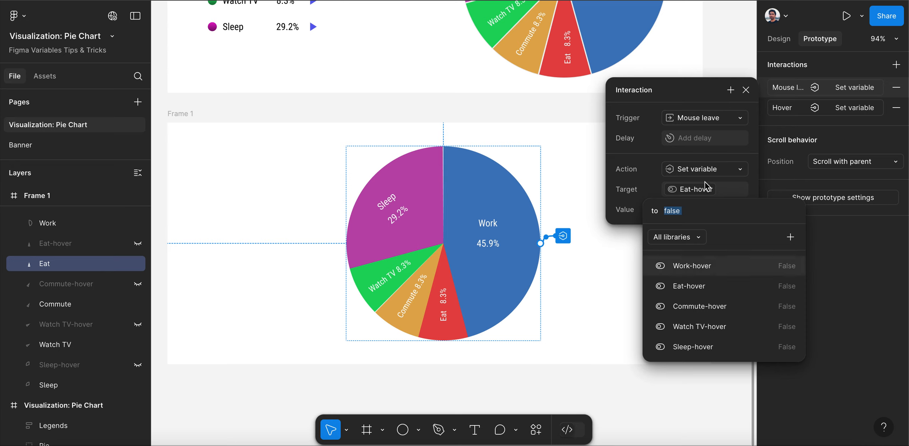
{"action": "left_click", "coordinate": [750, 97]}
{"action": "left_click", "coordinate": [747, 91]}
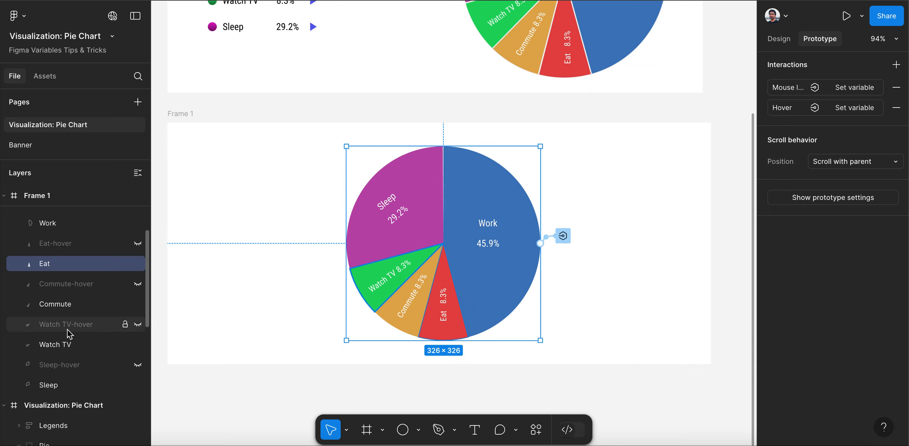
Paste the copied interactions onto the Work slice and retarget its While hovering interaction to the Work-hover variable
{"action": "scroll", "coordinate": [67, 329], "scroll_direction": "up", "scroll_amount": 1}
{"action": "left_click", "coordinate": [68, 244]}
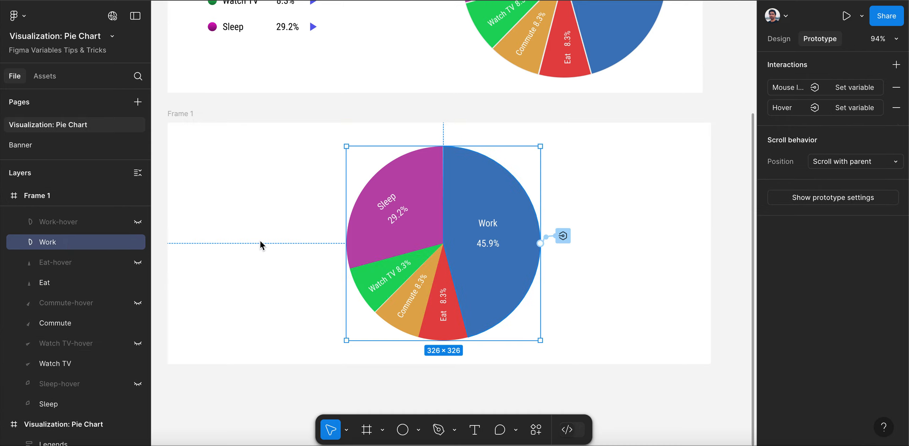
{"action": "left_click", "coordinate": [784, 108]}
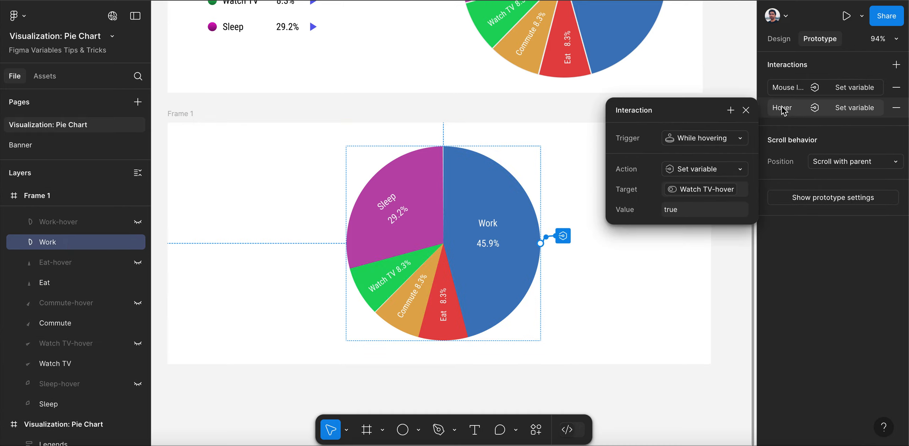
{"action": "left_click", "coordinate": [701, 192]}
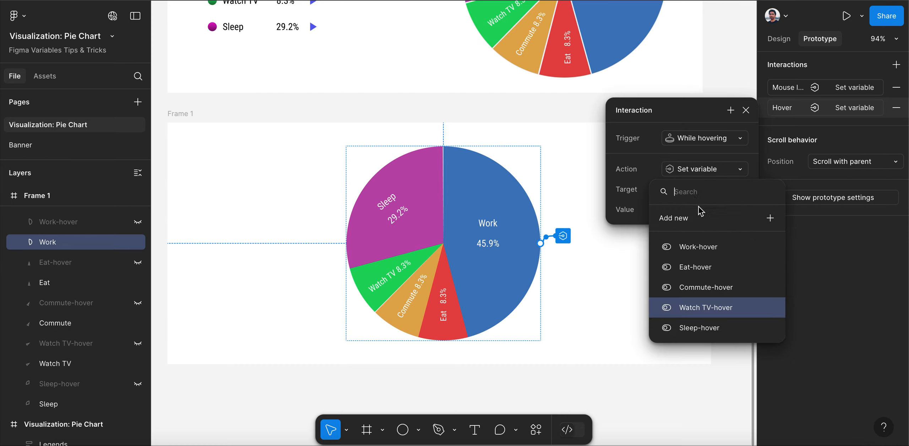
{"action": "left_click", "coordinate": [702, 247]}
{"action": "left_click", "coordinate": [746, 111]}
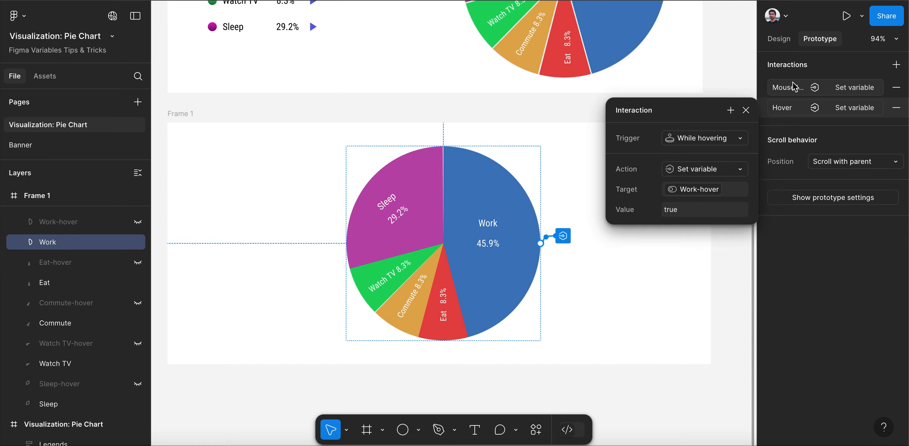
{"action": "left_click", "coordinate": [746, 110]}
Change the target variable of the Work slice's Mouse leave interaction to Work-hover
{"action": "left_click", "coordinate": [775, 89]}
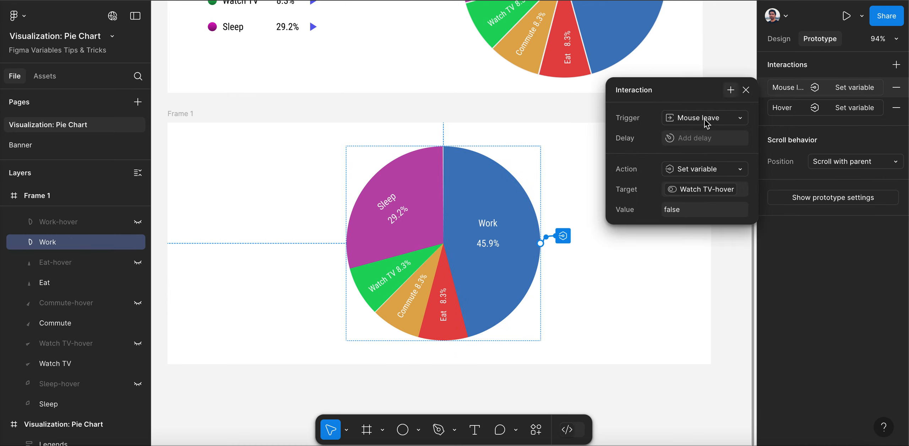
{"action": "left_click", "coordinate": [702, 189]}
{"action": "left_click", "coordinate": [702, 248]}
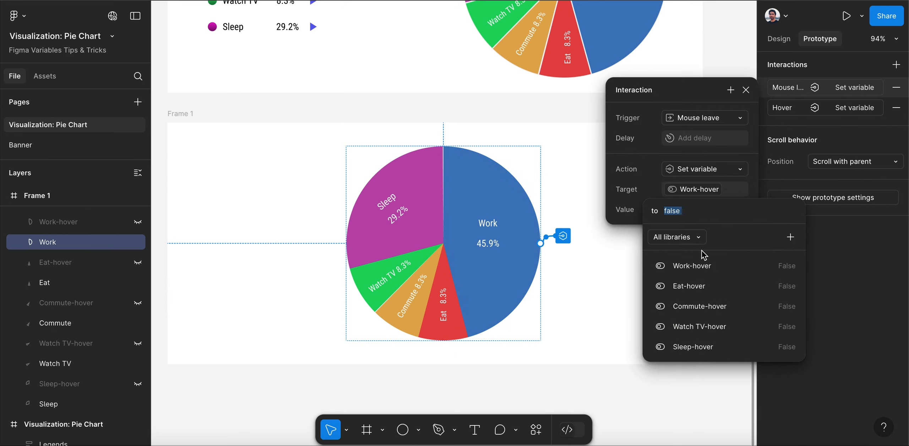
{"action": "left_click", "coordinate": [745, 94]}
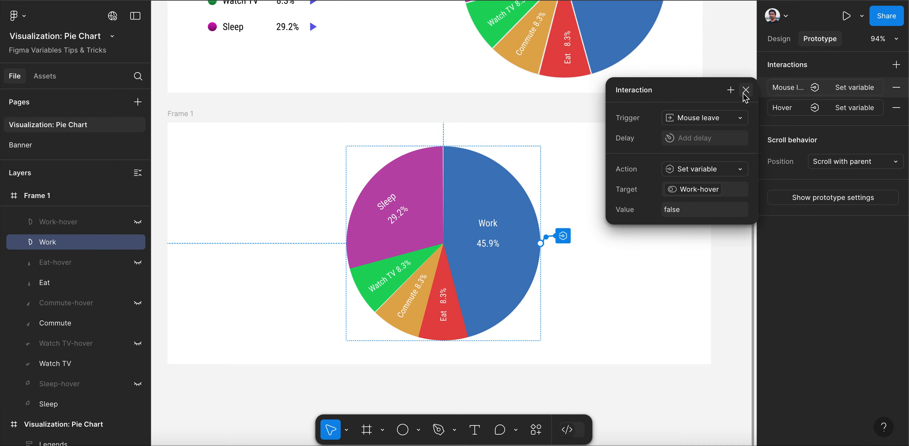
{"action": "left_click", "coordinate": [744, 93]}
Select Frame 1 and launch the prototype in presentation view
{"action": "scroll", "coordinate": [512, 146], "scroll_direction": "down", "scroll_amount": 2}
{"action": "left_click", "coordinate": [244, 120]}
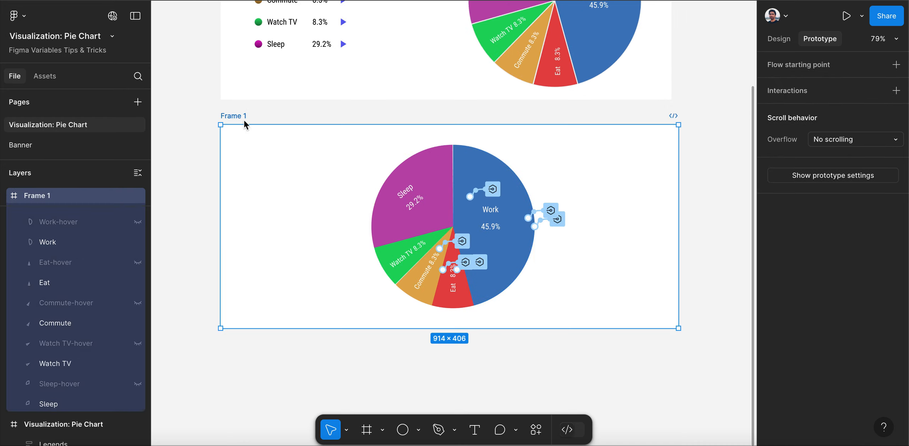
{"action": "left_click", "coordinate": [863, 16]}
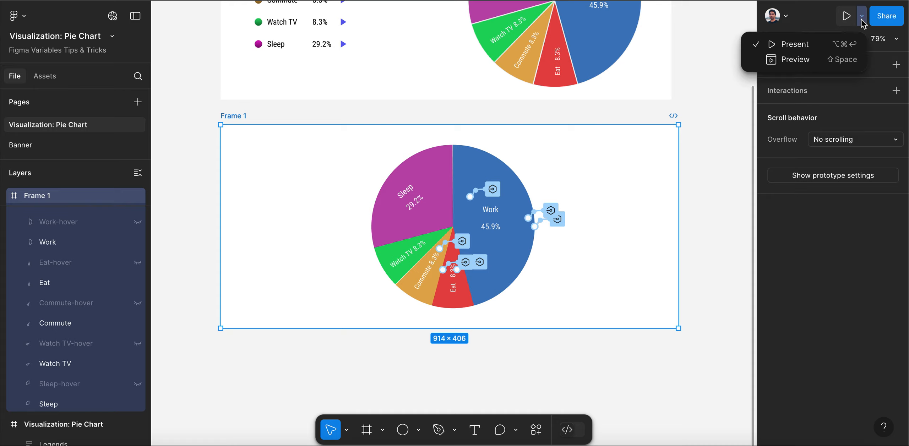
{"action": "left_click", "coordinate": [841, 46]}
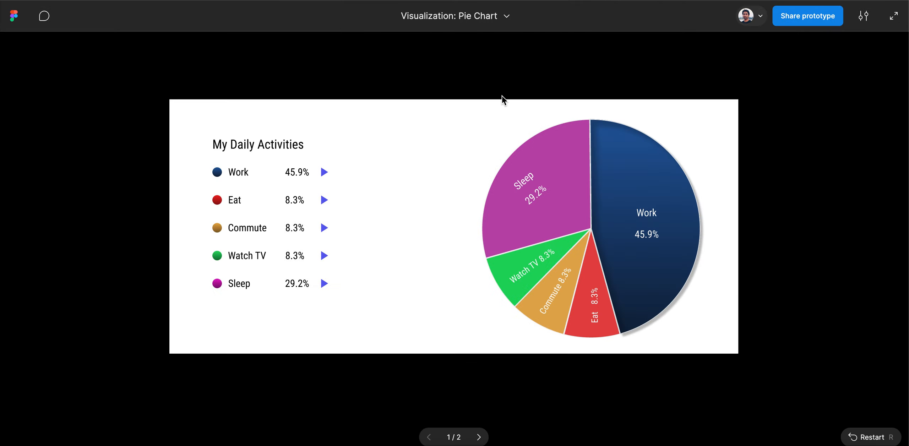
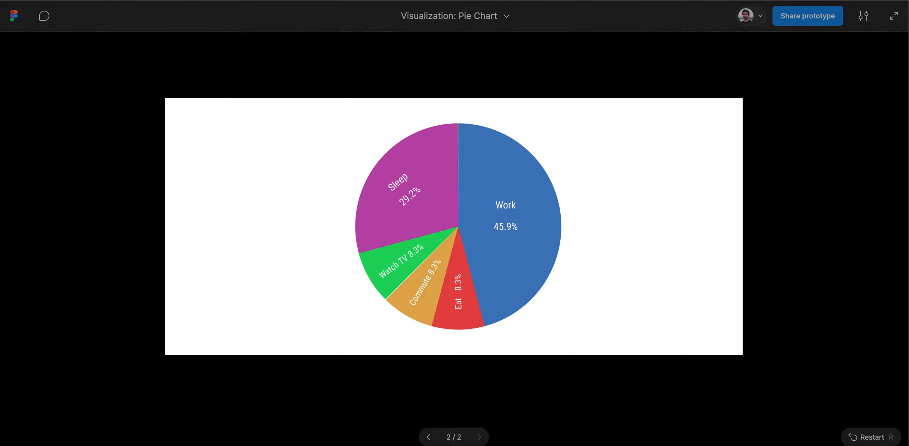
Leave the presentation view and examine the On click variable actions of the Work row in the My Daily Activities legend
{"action": "key", "text": "super+w"}
{"action": "scroll", "coordinate": [298, 198], "scroll_direction": "up", "scroll_amount": 1}
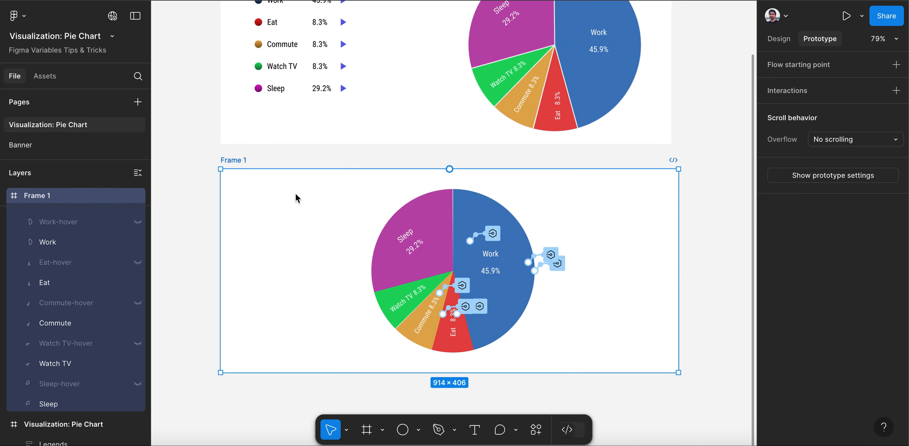
{"action": "scroll", "coordinate": [297, 198], "scroll_direction": "up", "scroll_amount": 2}
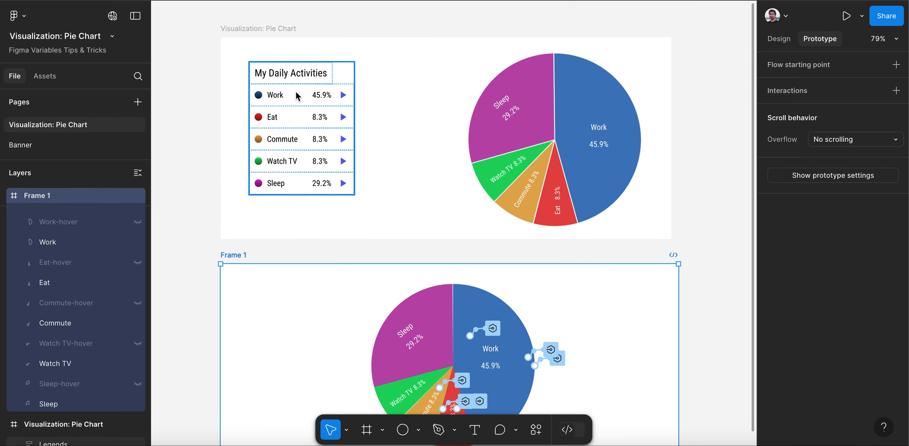
{"action": "left_click", "coordinate": [297, 94]}
{"action": "left_click", "coordinate": [296, 93]}
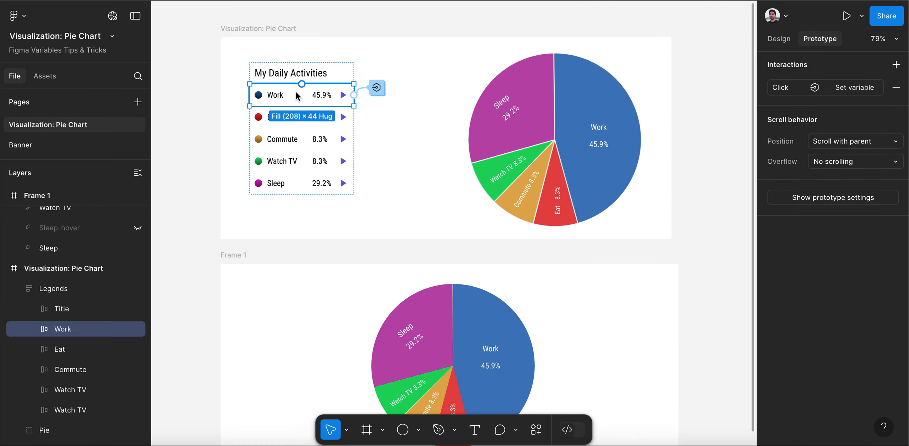
{"action": "left_click", "coordinate": [384, 86]}
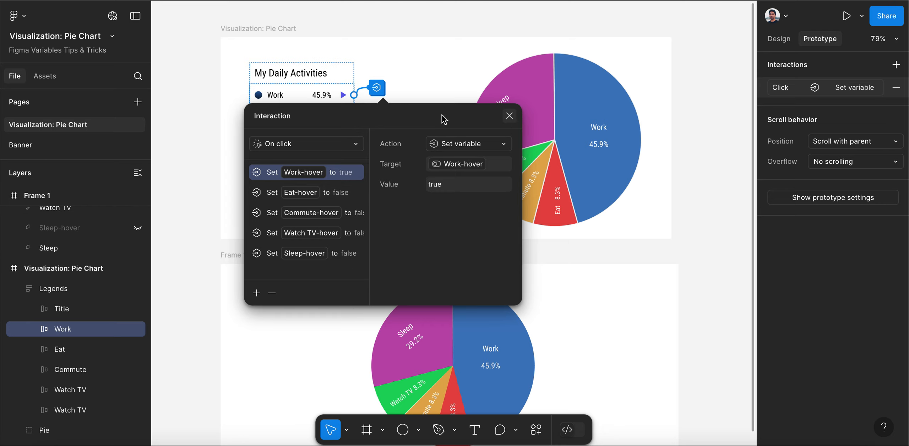
{"action": "key", "text": "Escape"}
Examine the On click variable actions of the Eat and Commute rows in the legend, including the Eat-hover action
{"action": "left_click", "coordinate": [341, 123]}
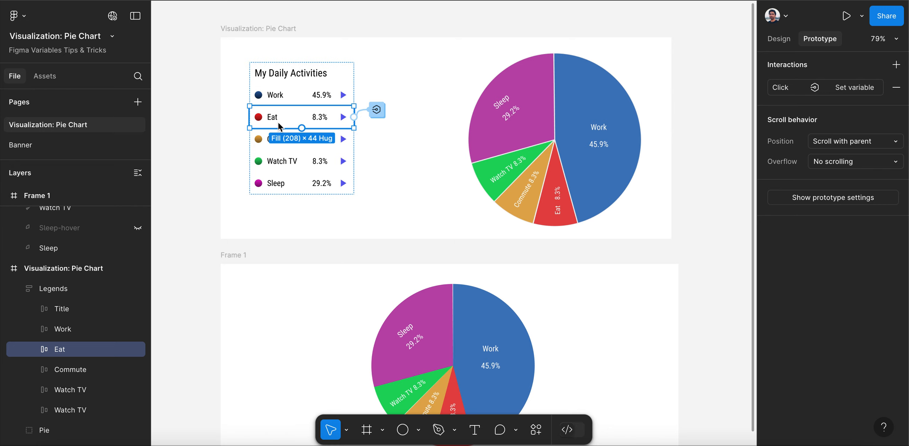
{"action": "left_click", "coordinate": [375, 112]}
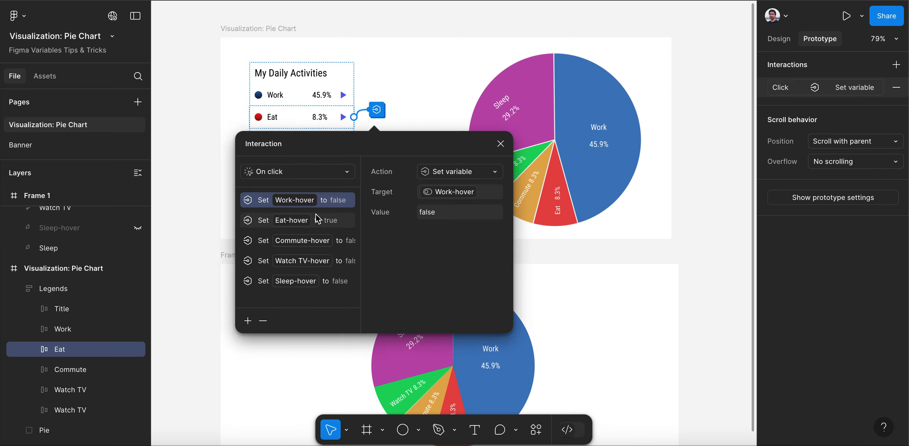
{"action": "left_click", "coordinate": [326, 223]}
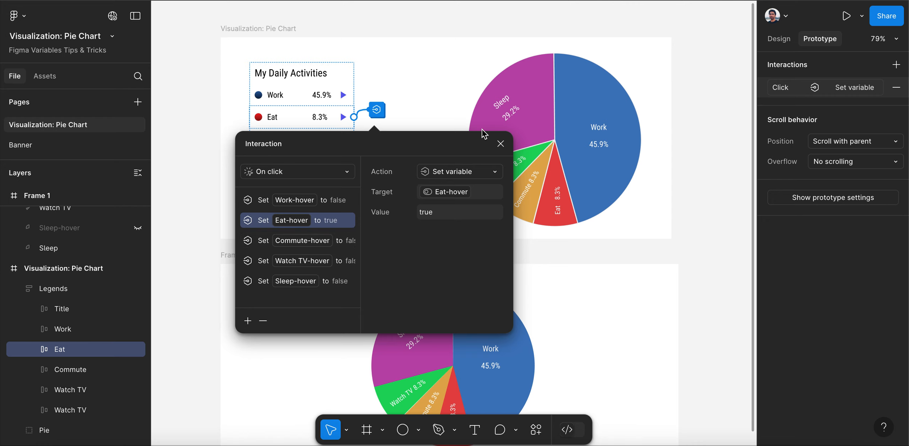
{"action": "left_click", "coordinate": [501, 144]}
{"action": "left_click", "coordinate": [350, 139]}
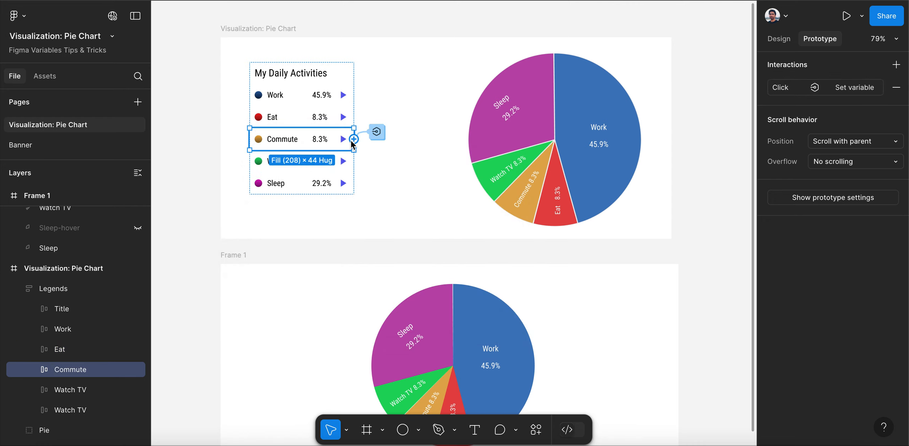
{"action": "left_click", "coordinate": [382, 135]}
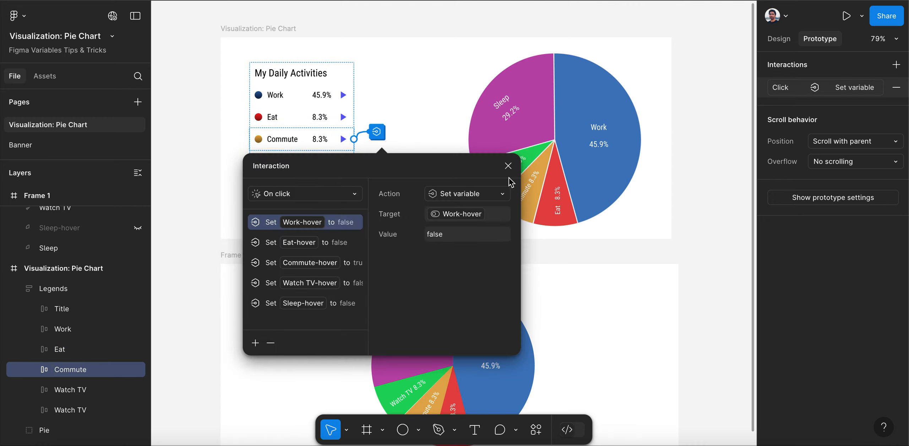
{"action": "left_click", "coordinate": [508, 166]}
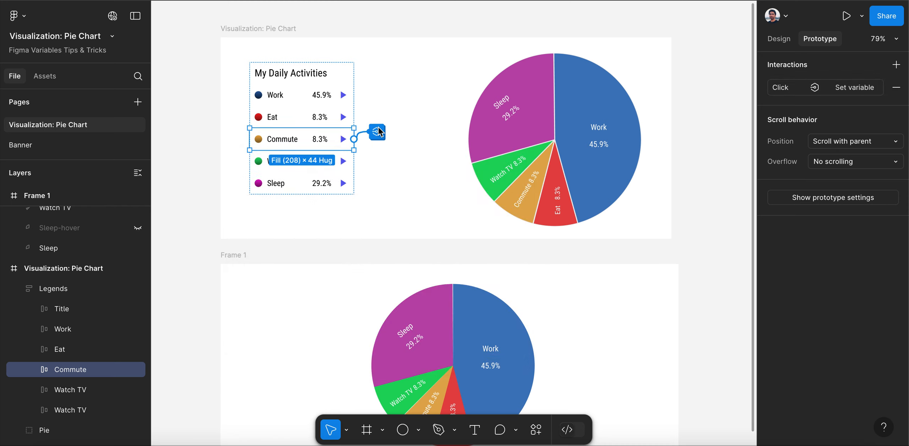
Draw a new frame of about 1118 × 521 on the empty canvas beside Frame 1
{"action": "scroll", "coordinate": [367, 148], "scroll_direction": "down", "scroll_amount": 5}
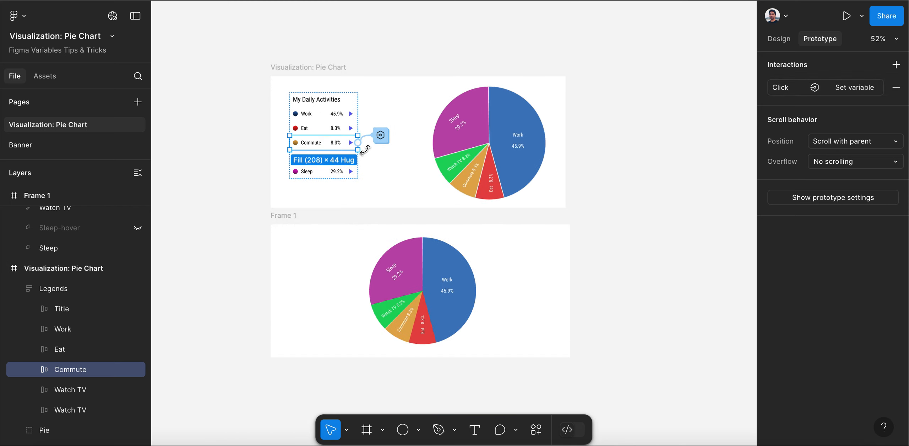
{"action": "scroll", "coordinate": [366, 150], "scroll_direction": "down", "scroll_amount": 2}
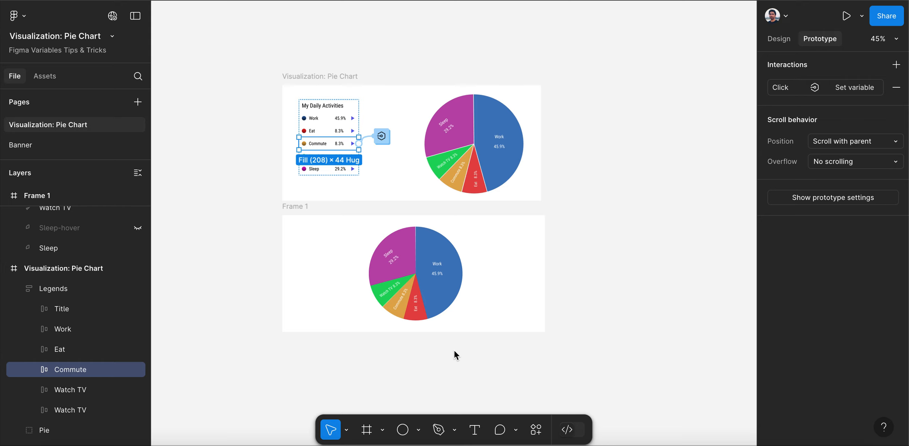
{"action": "scroll", "coordinate": [454, 350], "scroll_direction": "up", "scroll_amount": 10}
{"action": "scroll", "coordinate": [573, 333], "scroll_direction": "down", "scroll_amount": 4}
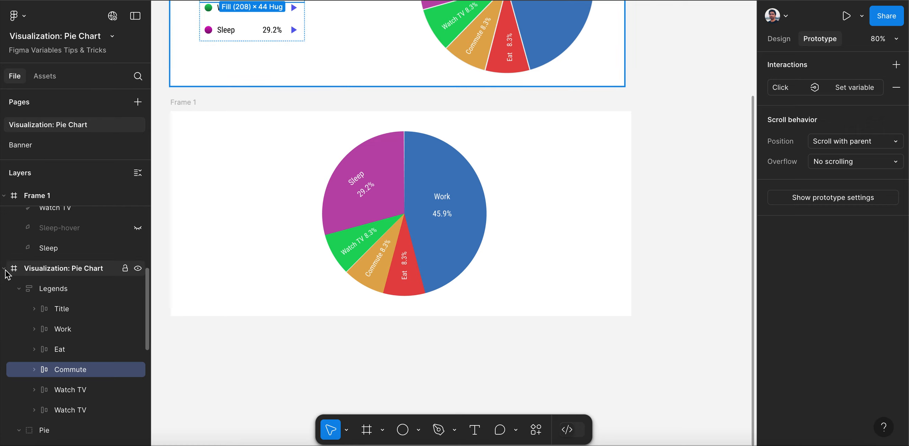
{"action": "scroll", "coordinate": [211, 239], "scroll_direction": "down", "scroll_amount": 5}
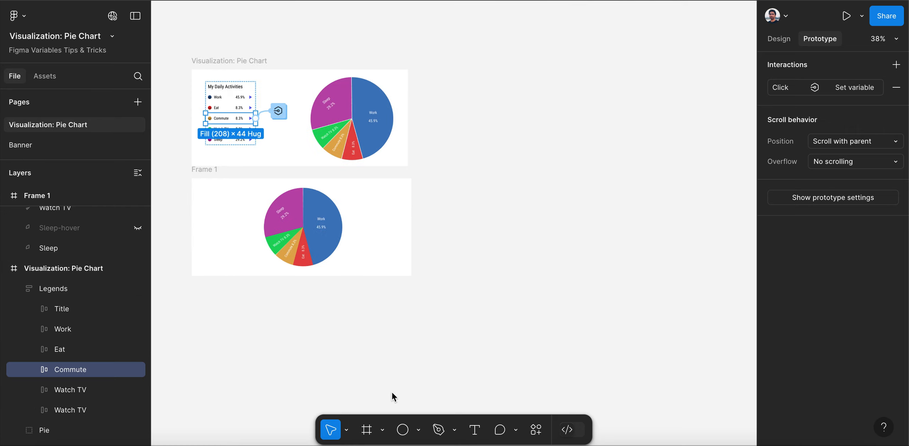
{"action": "left_click", "coordinate": [436, 337]}
{"action": "left_click", "coordinate": [382, 430]}
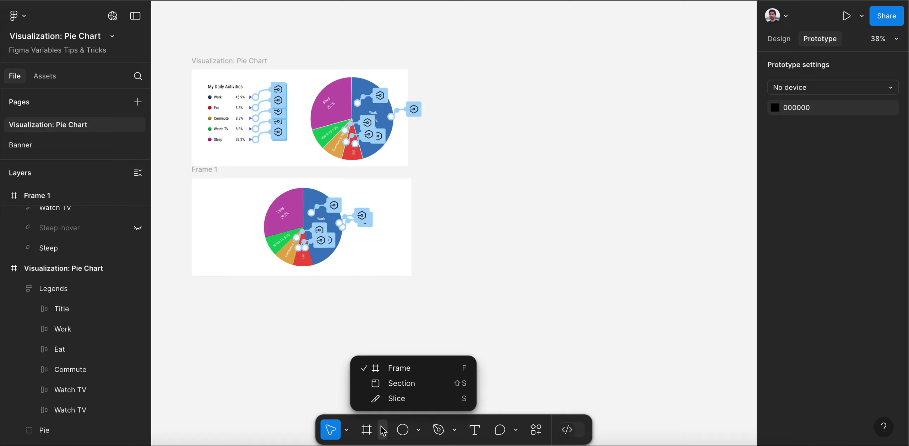
{"action": "left_click", "coordinate": [394, 368]}
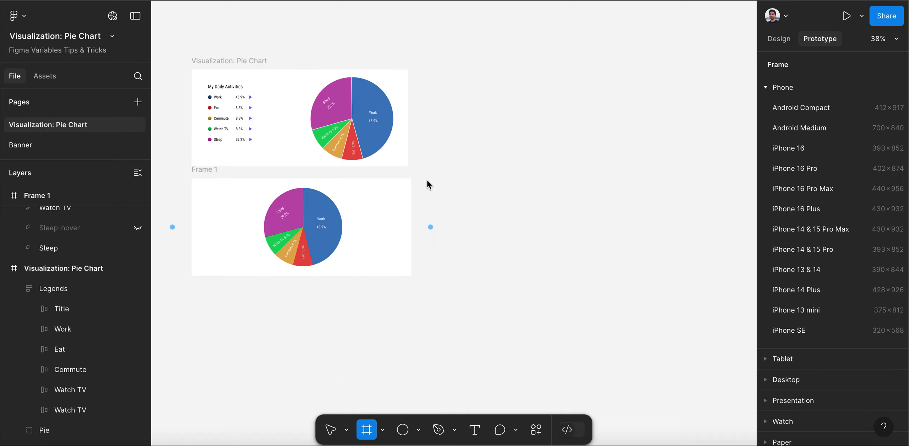
{"action": "key", "text": "super+z"}
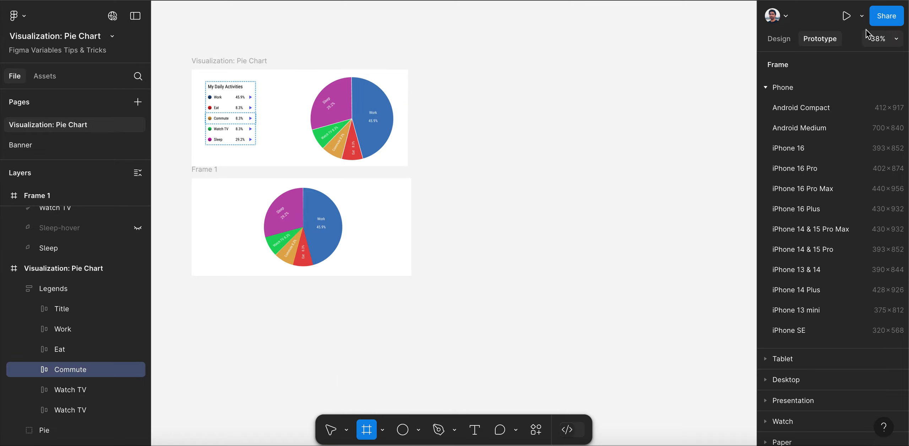
{"action": "left_click", "coordinate": [780, 43]}
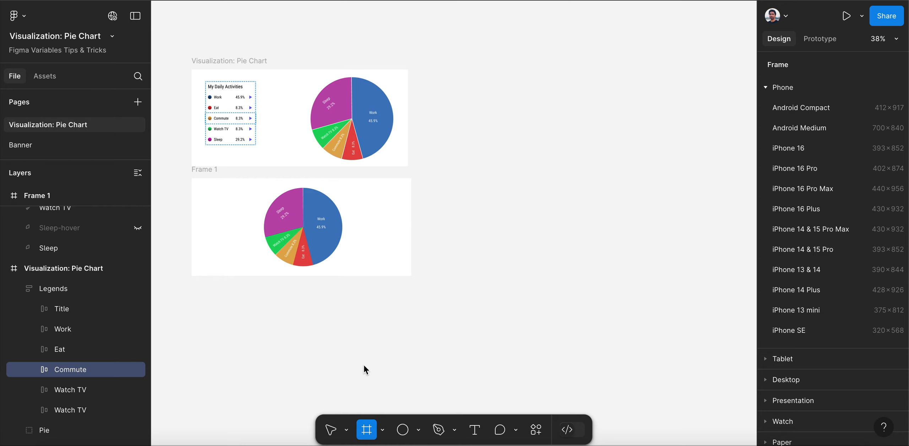
{"action": "left_click", "coordinate": [383, 430]}
{"action": "left_click", "coordinate": [402, 368]}
{"action": "left_click_drag", "start_coordinate": [427, 179], "coordinate": [696, 304]}
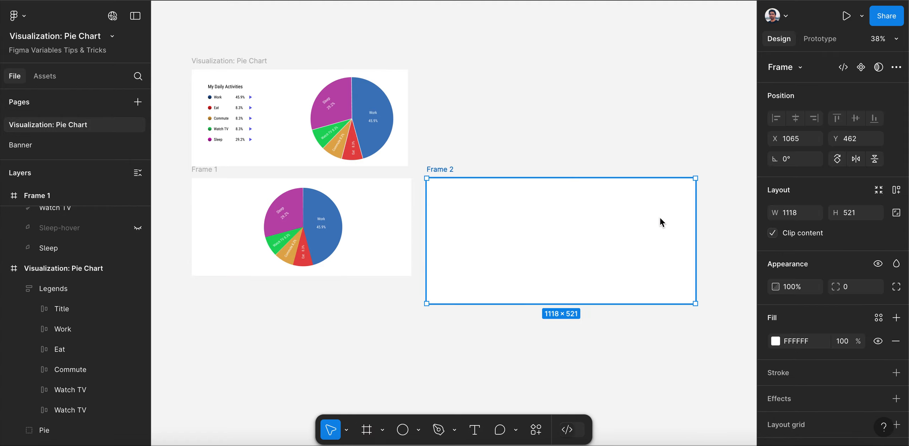
Draw a circle with the Ellipse tool inside Frame 2 and enlarge it to about 461 × 461
{"action": "scroll", "coordinate": [660, 217], "scroll_direction": "up", "scroll_amount": 2}
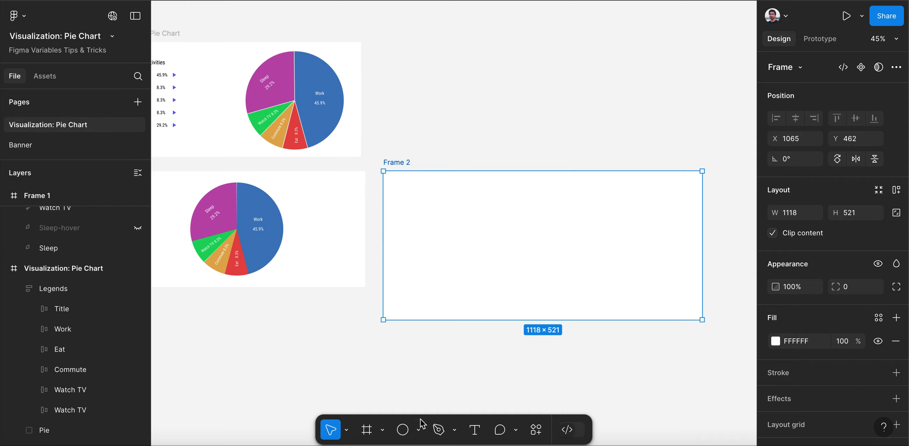
{"action": "left_click", "coordinate": [419, 430]}
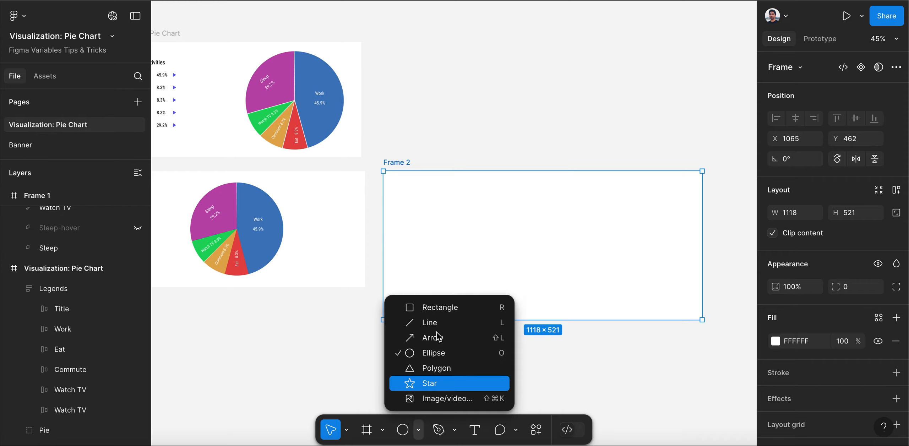
{"action": "left_click", "coordinate": [435, 351]}
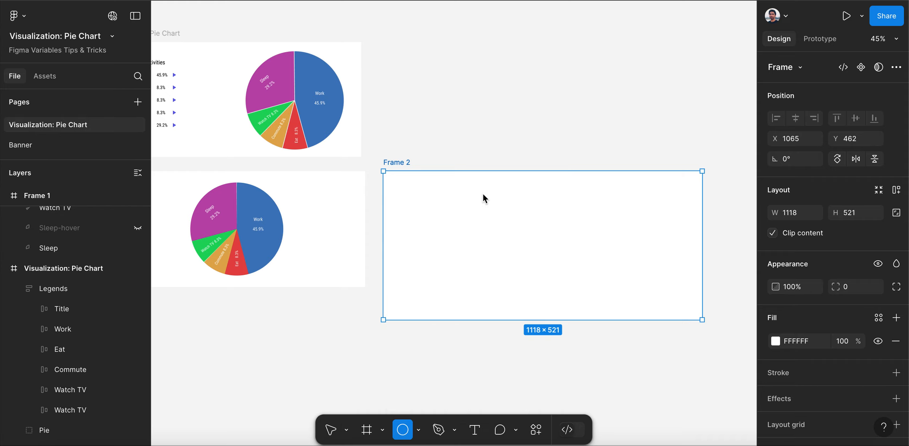
{"action": "mouse_move", "coordinate": [506, 193]}
{"action": "left_mouse_down"}
{"action": "mouse_move", "coordinate": [533, 243]}
{"action": "mouse_move", "coordinate": [596, 311]}
{"action": "left_mouse_up"}
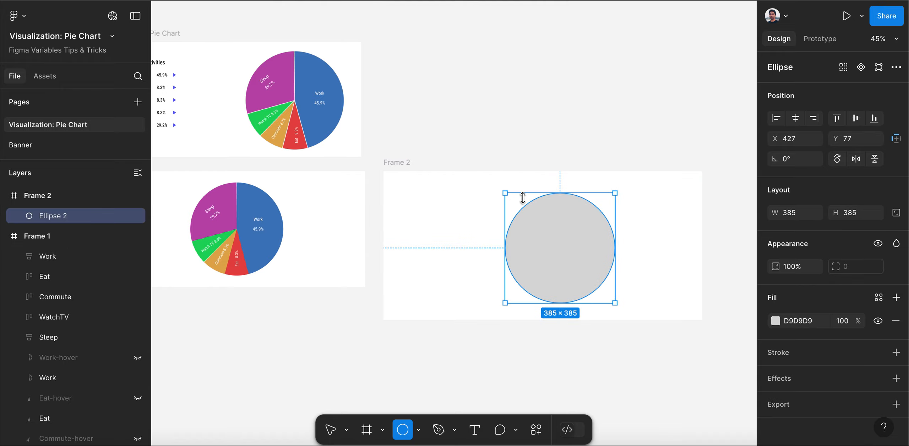
{"action": "mouse_move", "coordinate": [502, 190]}
{"action": "left_mouse_down"}
{"action": "mouse_move", "coordinate": [489, 182]}
{"action": "mouse_move", "coordinate": [490, 190]}
{"action": "left_mouse_up"}
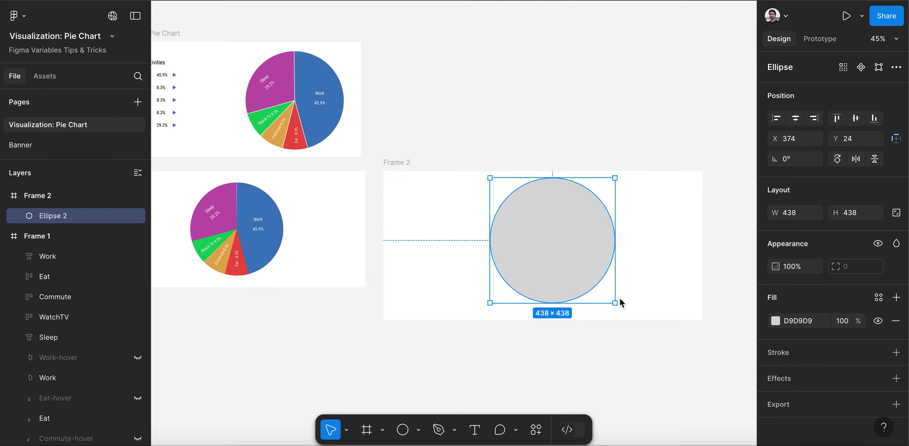
{"action": "left_click_drag", "start_coordinate": [616, 303], "coordinate": [619, 310]}
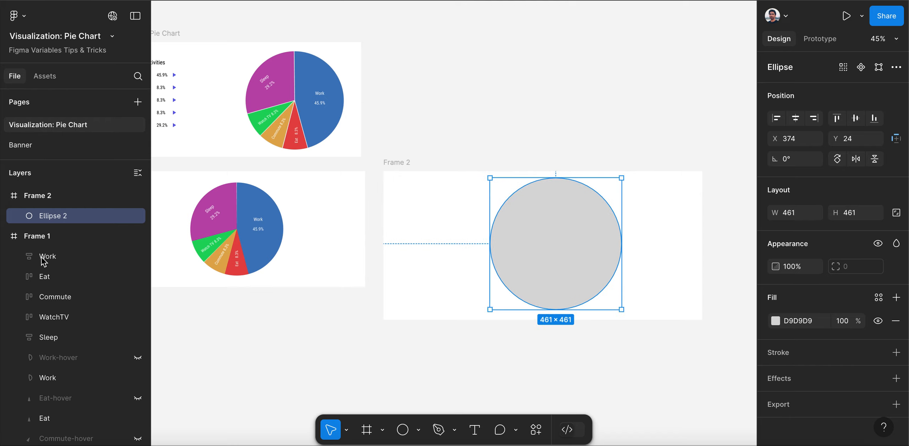
Rename the circle layer in Frame 2 as Work and place a duplicate named Eat below it in the layer order
{"action": "double_click", "coordinate": [67, 218]}
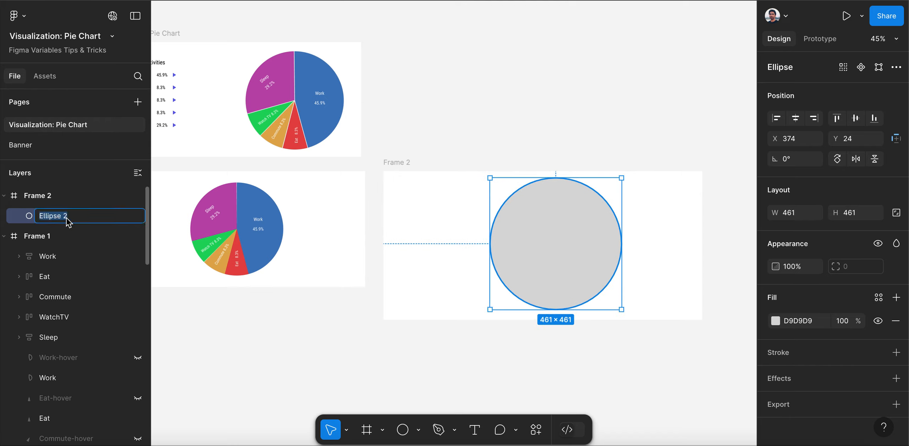
{"action": "type", "text": "Work"}
{"action": "left_click", "coordinate": [25, 215]}
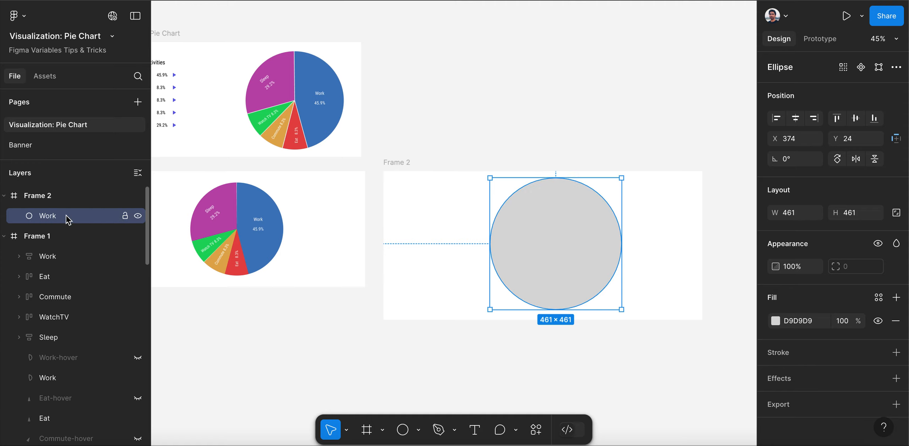
{"action": "left_click_drag", "start_coordinate": [66, 216], "coordinate": [66, 228]}
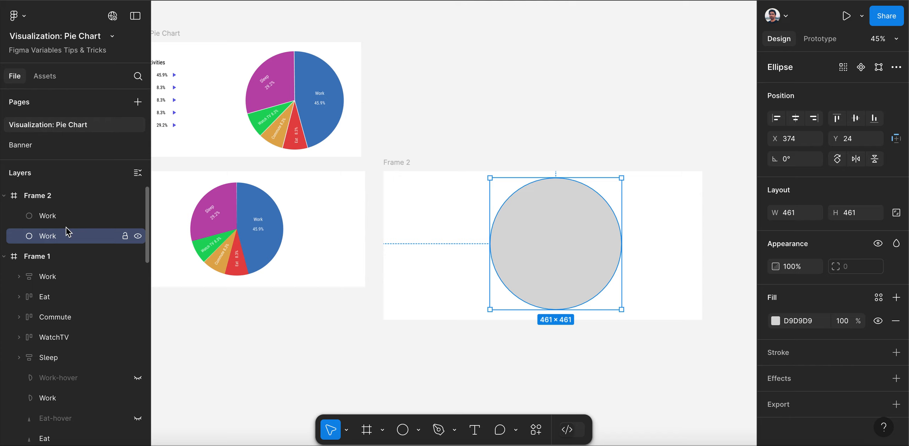
{"action": "double_click", "coordinate": [47, 236]}
{"action": "type", "text": "Eat"}
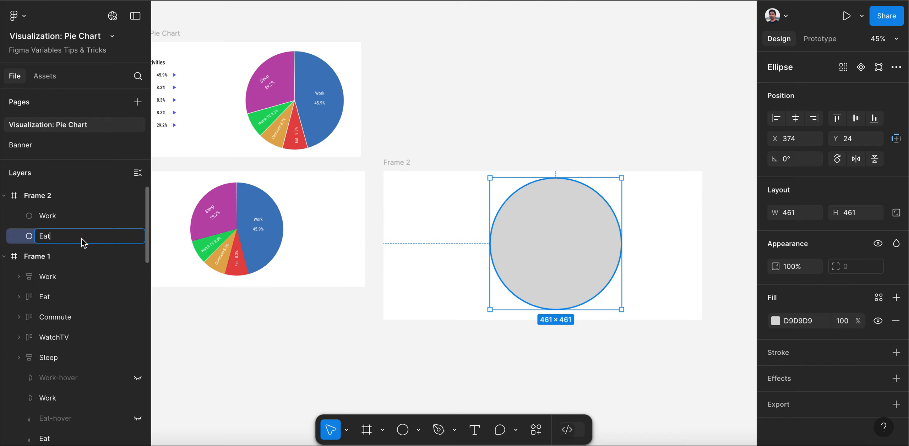
{"action": "key", "text": "Return"}
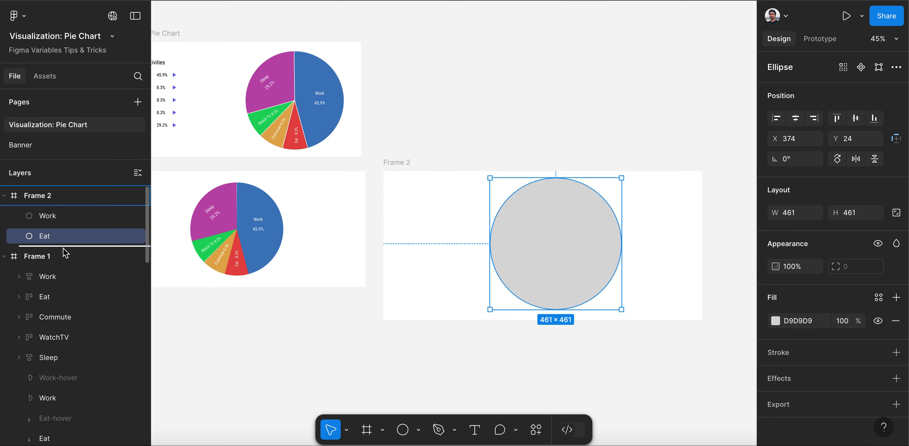
Add two more duplicates of the circle below Eat in Frame 2, named Commute and Watch TV
{"action": "key", "text": "ctrl+d"}
{"action": "double_click", "coordinate": [55, 256]}
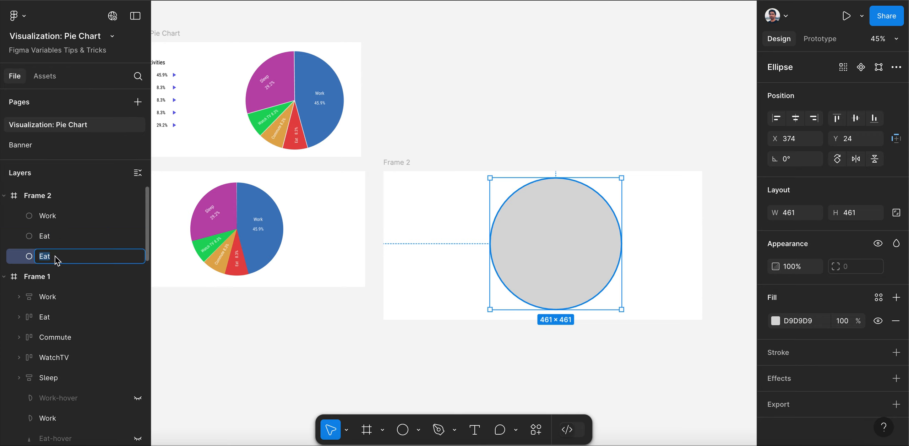
{"action": "type", "text": "Commute"}
{"action": "key", "text": "Return"}
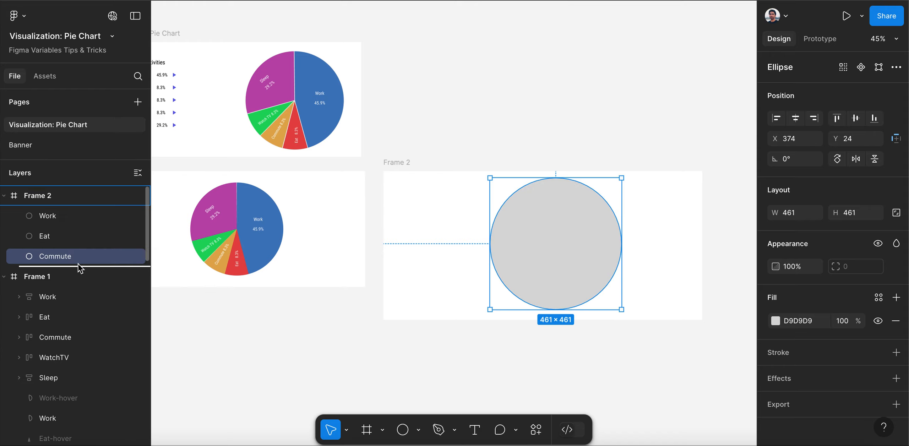
{"action": "key", "text": "ctrl+d"}
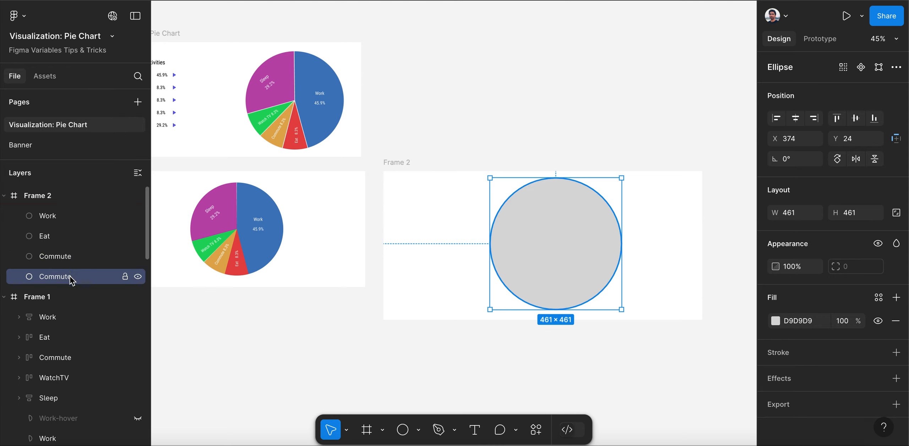
{"action": "double_click", "coordinate": [71, 279]}
{"action": "type", "text": "Watch TV"}
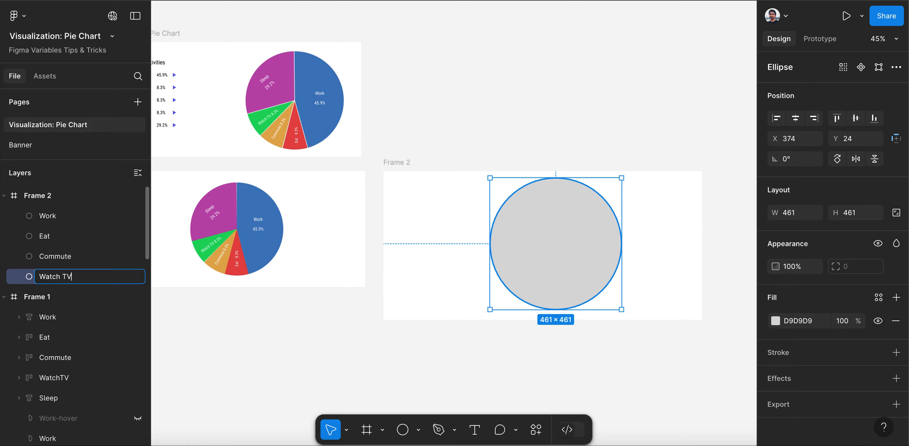
{"action": "key", "text": "Return"}
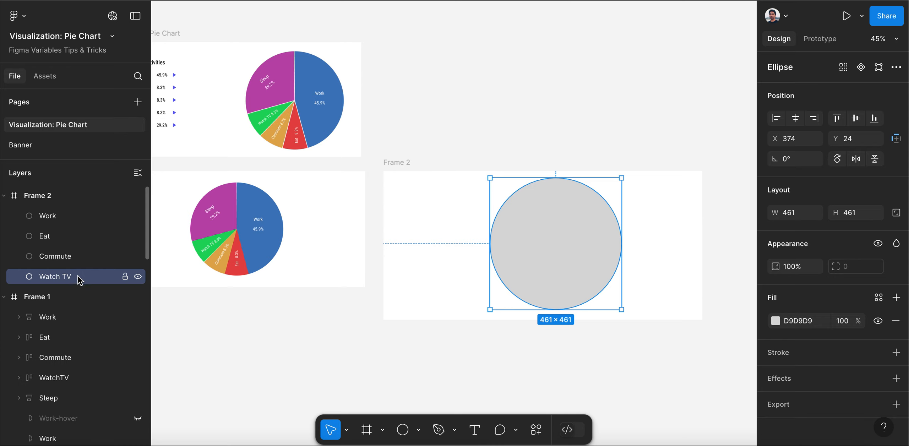
Duplicate the Watch TV circle in Frame 2 and name the bottom copy Sleep
{"action": "key", "text": "ctrl+d"}
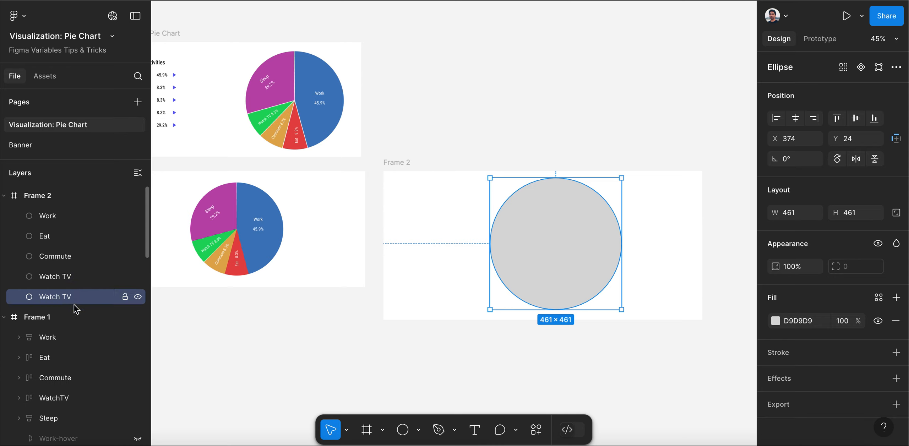
{"action": "double_click", "coordinate": [75, 302]}
{"action": "type", "text": "S"}
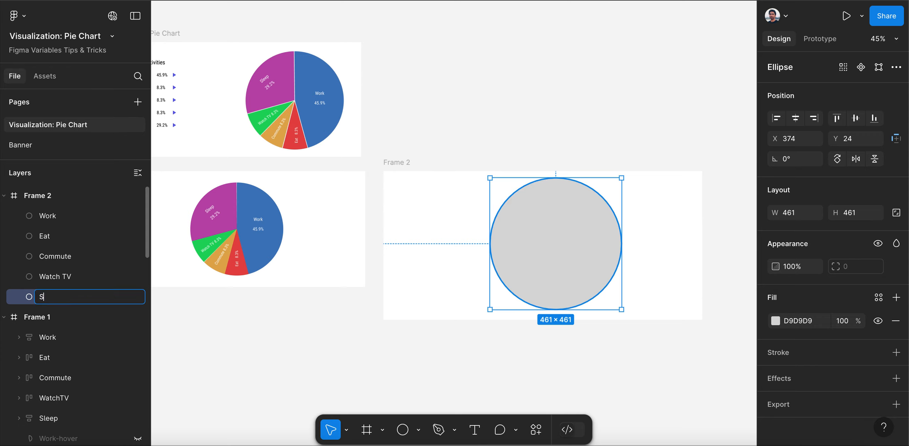
{"action": "type", "text": "leep"}
{"action": "key", "text": "Return"}
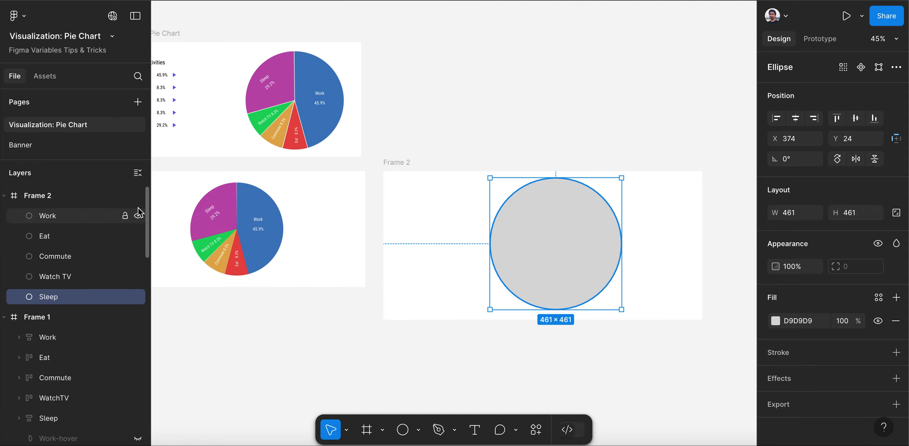
Hide the Sleep, Watch TV, Commute and Eat circles in Frame 2, leaving only Work shown
{"action": "left_click", "coordinate": [138, 297]}
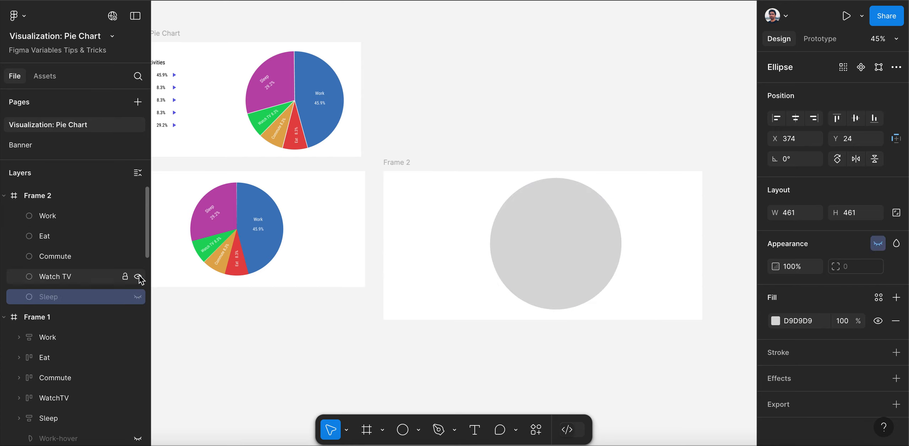
{"action": "left_click", "coordinate": [138, 276]}
{"action": "left_click", "coordinate": [138, 257]}
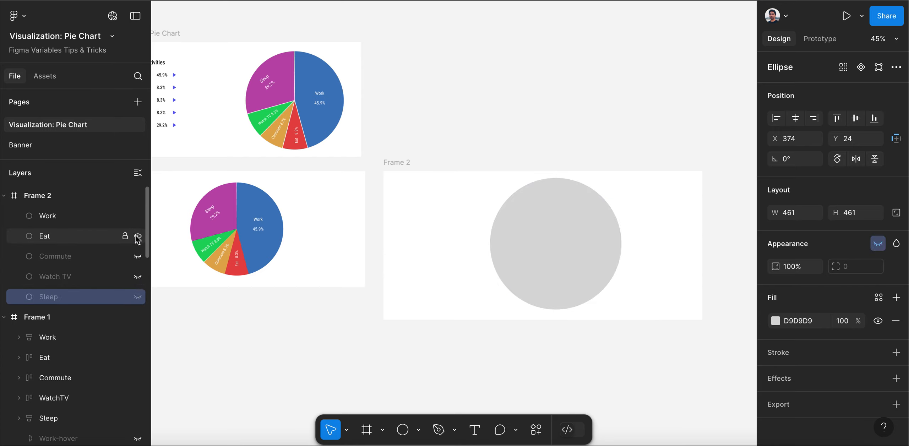
{"action": "left_click", "coordinate": [137, 237]}
Fill the Work circle in Frame 2 with the blue 447CBF sampled from the finished pie chart's Work slice
{"action": "left_click", "coordinate": [530, 213]}
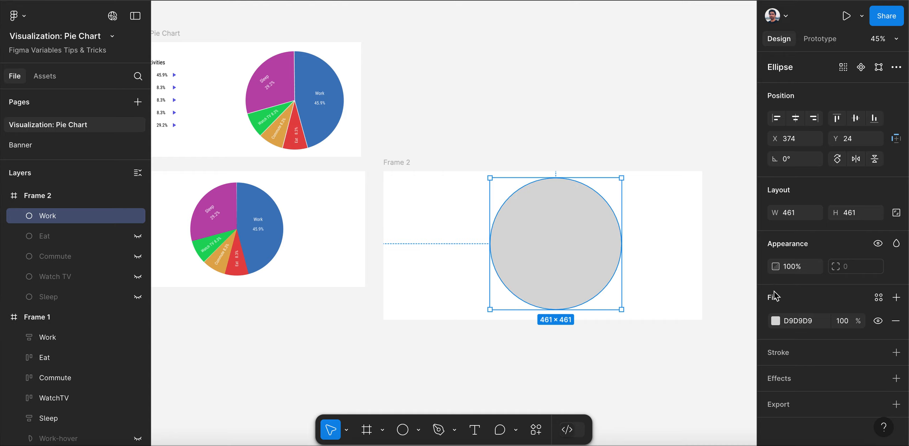
{"action": "left_click", "coordinate": [776, 321]}
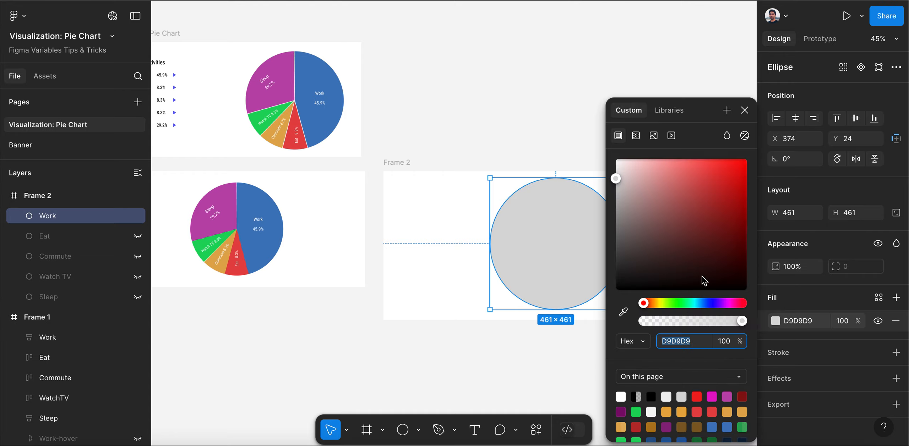
{"action": "left_click", "coordinate": [624, 316]}
{"action": "left_click", "coordinate": [331, 86]}
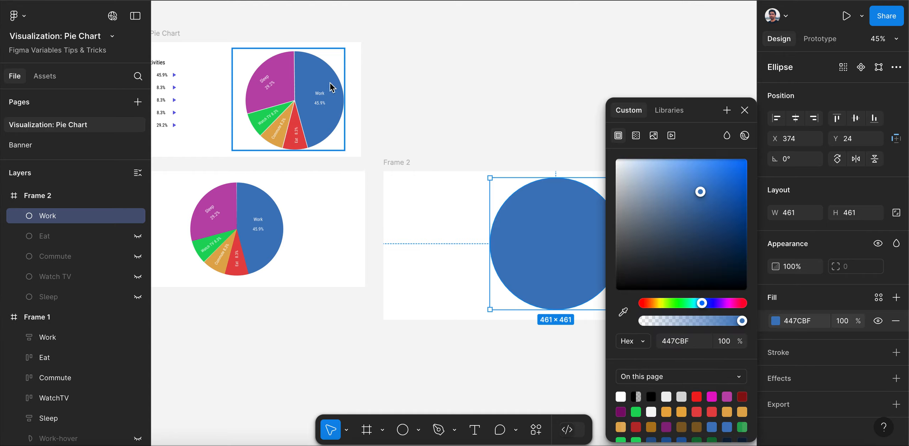
{"action": "left_click", "coordinate": [745, 110]}
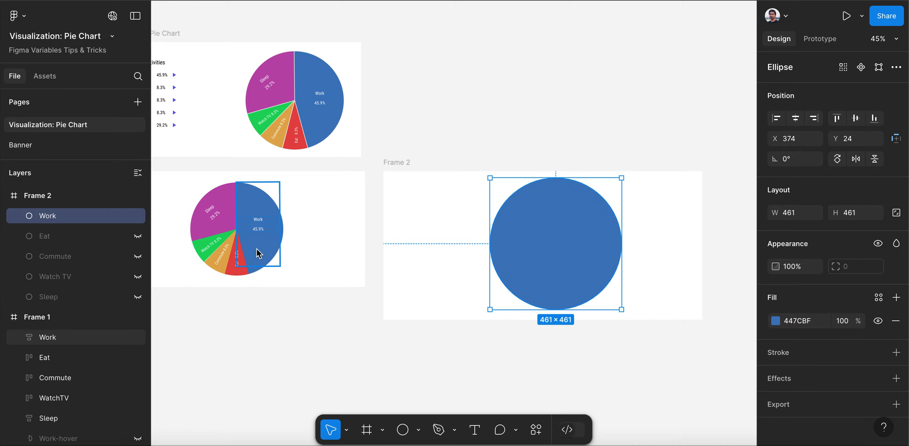
Show the Eat circle instead of Work and fill it with the red E44646 sampled from the pie chart's Eat slice
{"action": "left_click", "coordinate": [64, 236]}
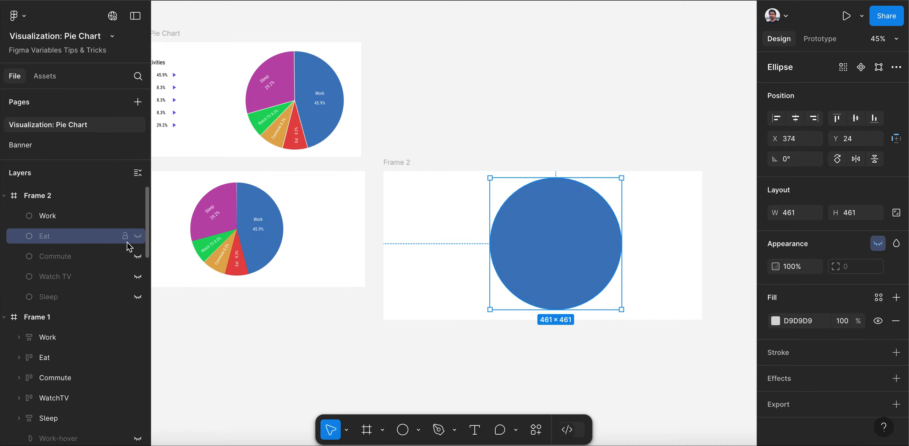
{"action": "left_click", "coordinate": [138, 237]}
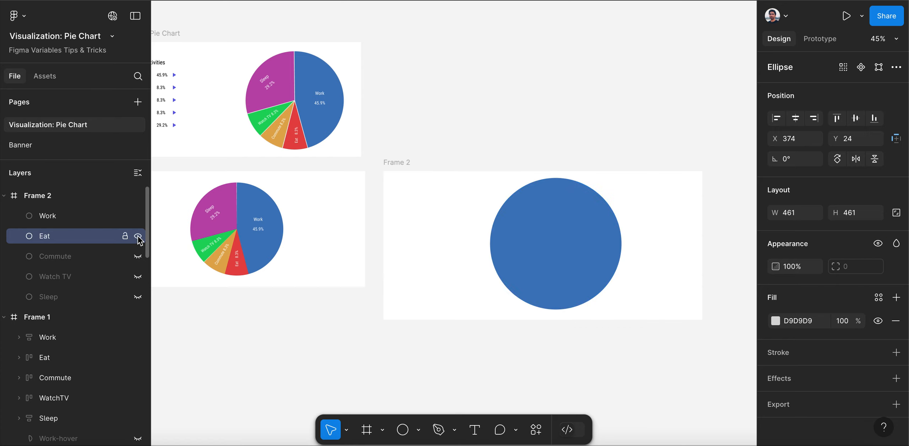
{"action": "left_click", "coordinate": [138, 216]}
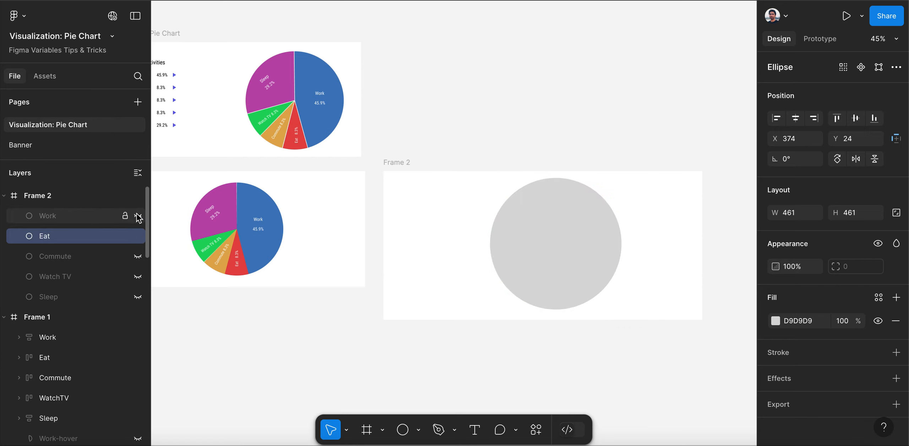
{"action": "left_click", "coordinate": [776, 320]}
{"action": "left_click", "coordinate": [624, 312]}
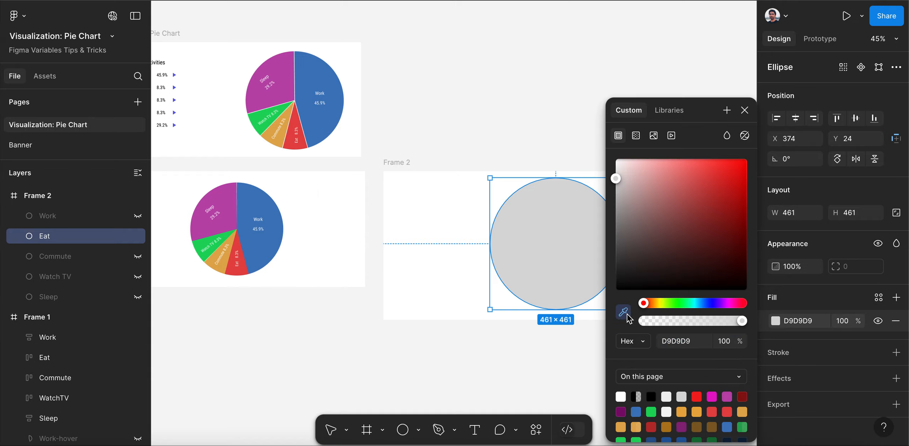
{"action": "left_click", "coordinate": [301, 131]}
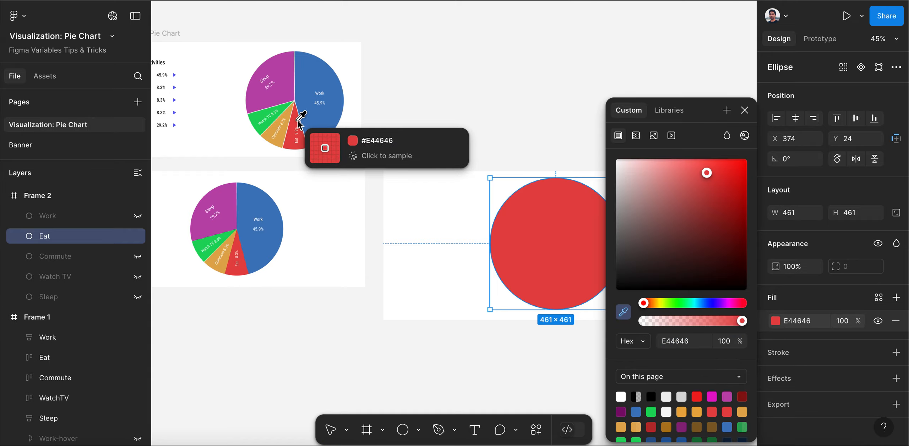
{"action": "left_click", "coordinate": [744, 110]}
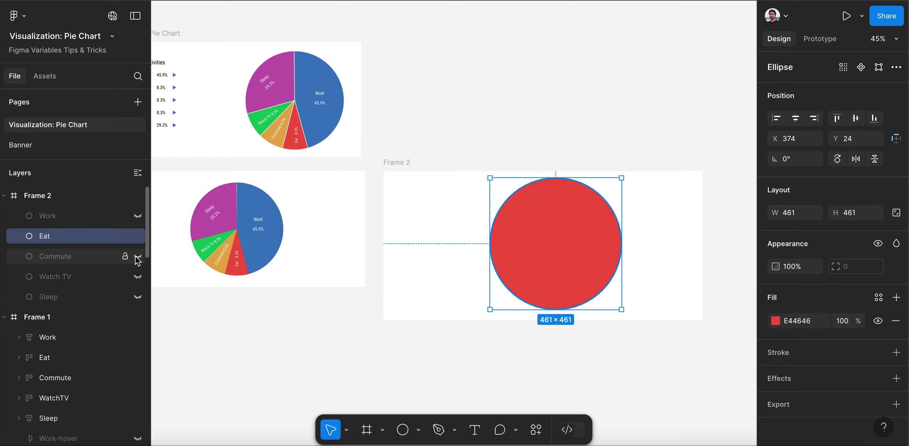
Show the Commute circle instead of Eat and fill it with the orange E2AC52 sampled from the pie chart's Commute slice
{"action": "left_click", "coordinate": [138, 236]}
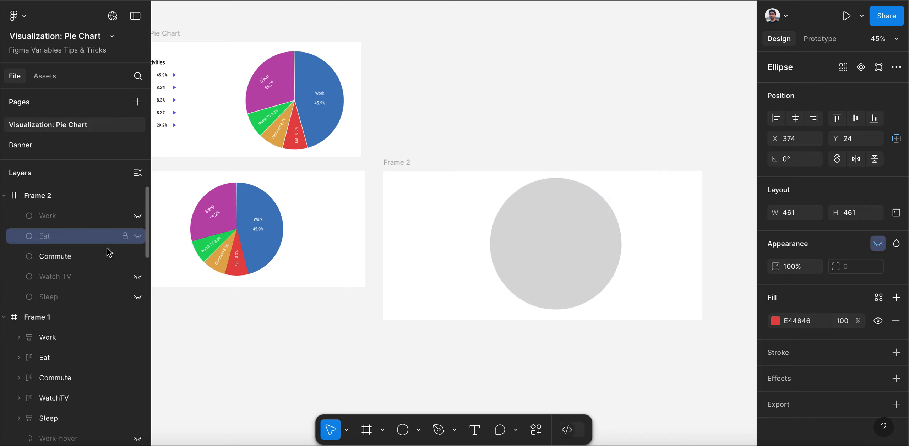
{"action": "left_click", "coordinate": [77, 256]}
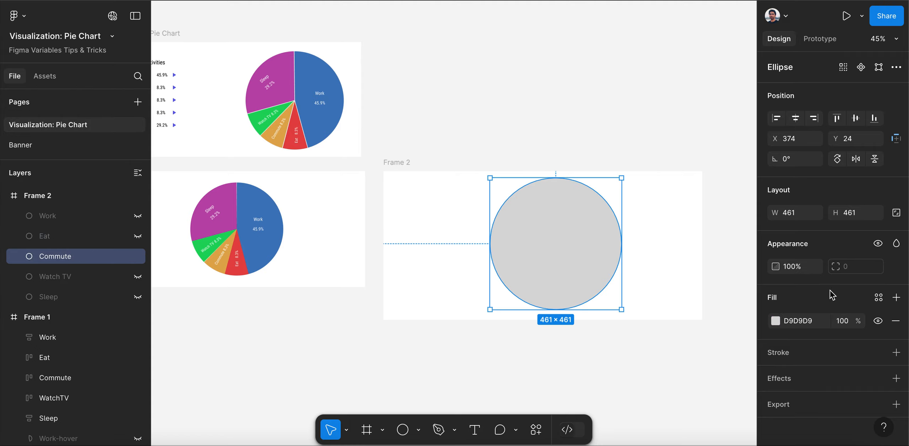
{"action": "left_click", "coordinate": [775, 321]}
{"action": "left_click", "coordinate": [623, 312]}
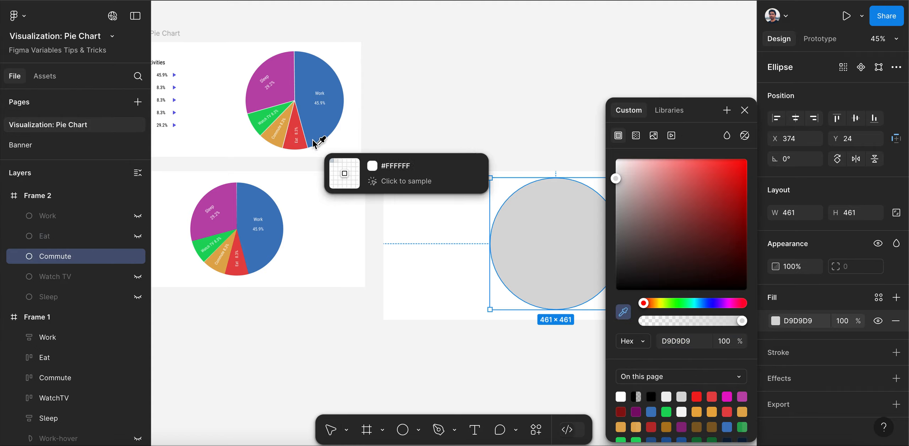
{"action": "left_click", "coordinate": [283, 137]}
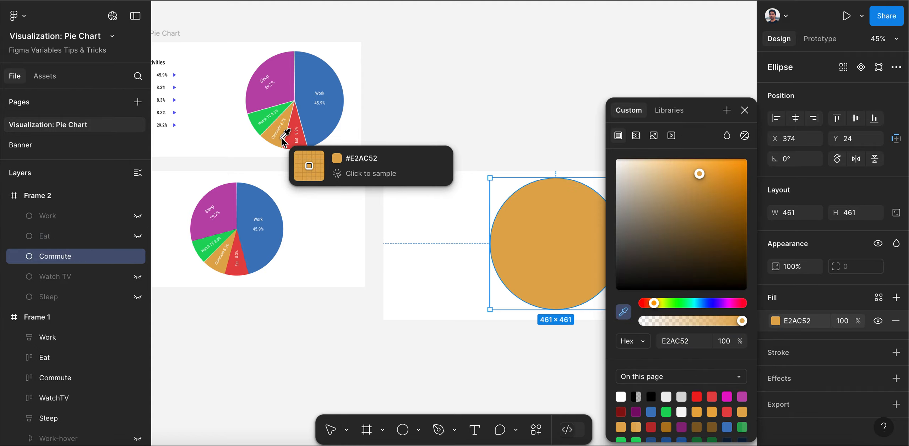
{"action": "left_click", "coordinate": [743, 110]}
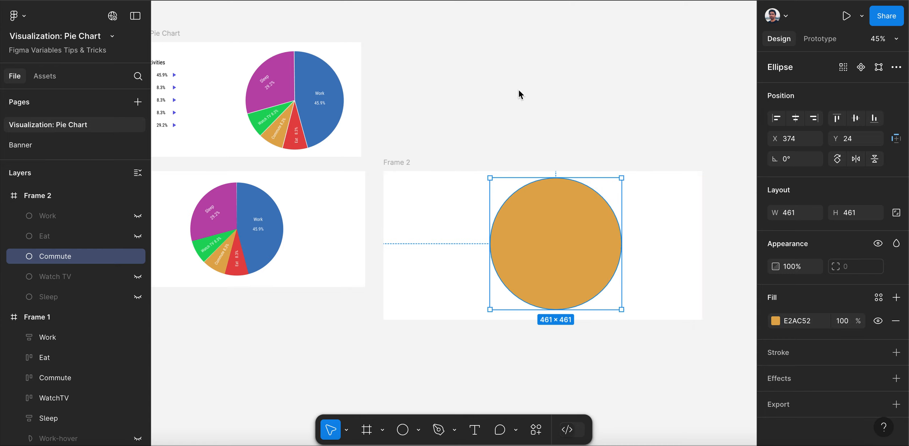
Show the Watch TV circle instead of Commute and fill it with the green 1FD65F sampled from the Watch TV slice
{"action": "left_click", "coordinate": [138, 277]}
{"action": "left_click", "coordinate": [138, 256]}
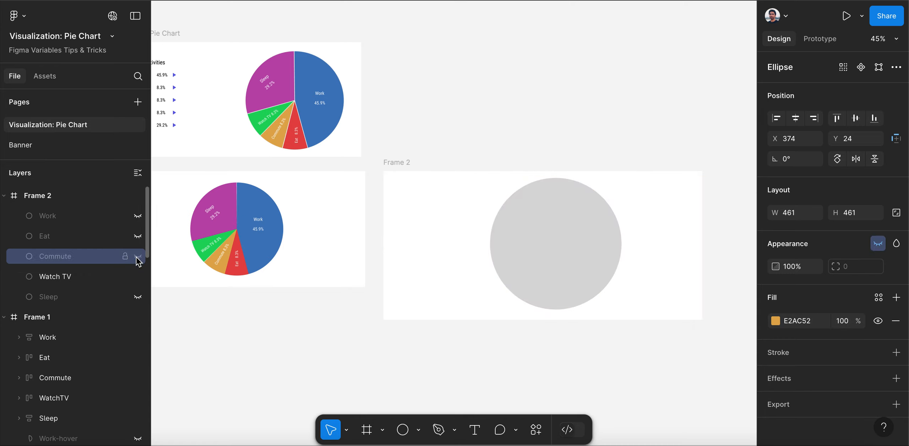
{"action": "left_click", "coordinate": [44, 274]}
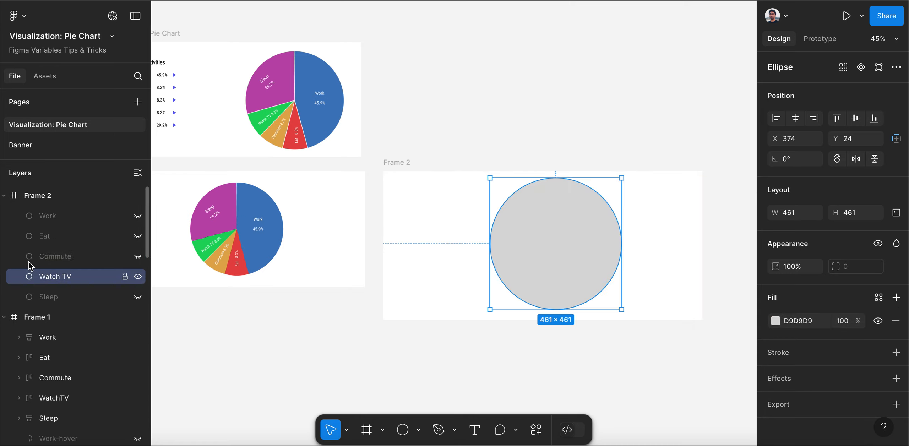
{"action": "left_click", "coordinate": [775, 321]}
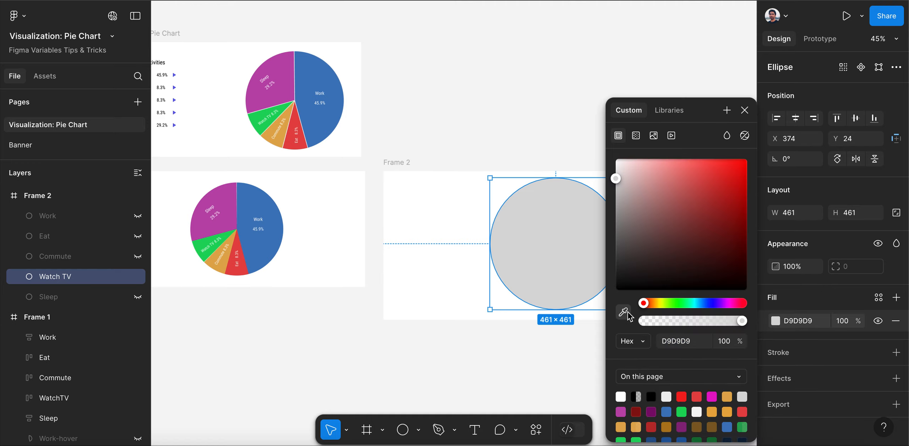
{"action": "left_click", "coordinate": [273, 116]}
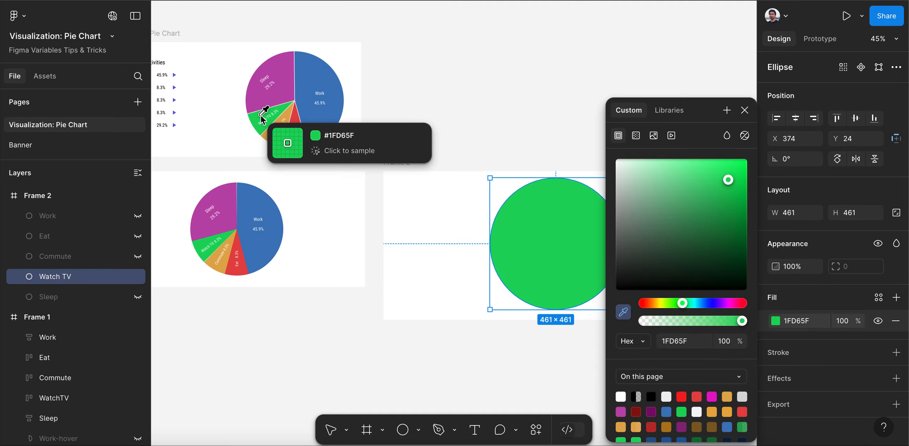
{"action": "left_click", "coordinate": [745, 110]}
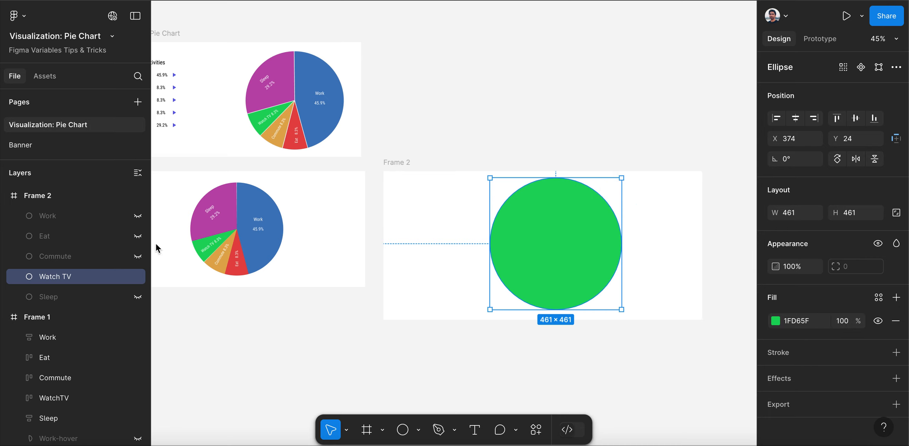
Show the Sleep circle instead of Watch TV and fill it with the purple BD48AD sampled from the pie chart's Sleep slice
{"action": "left_click", "coordinate": [138, 277]}
{"action": "left_click", "coordinate": [135, 298]}
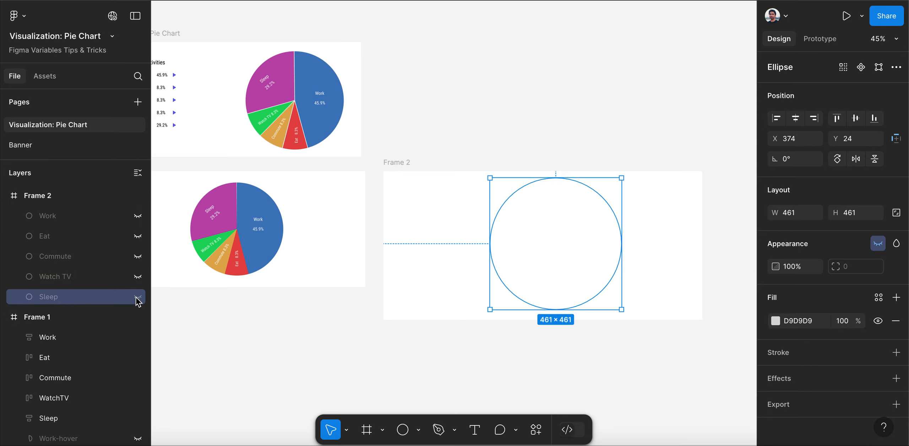
{"action": "left_click", "coordinate": [137, 297]}
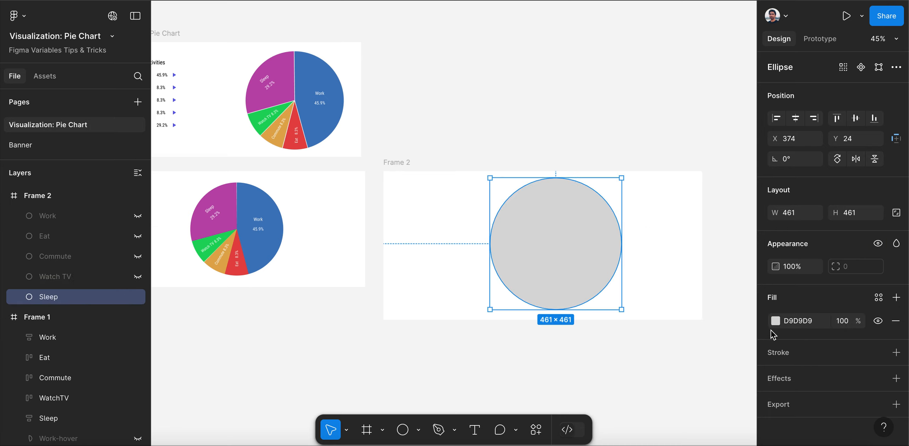
{"action": "left_click", "coordinate": [776, 321]}
{"action": "left_click", "coordinate": [624, 312]}
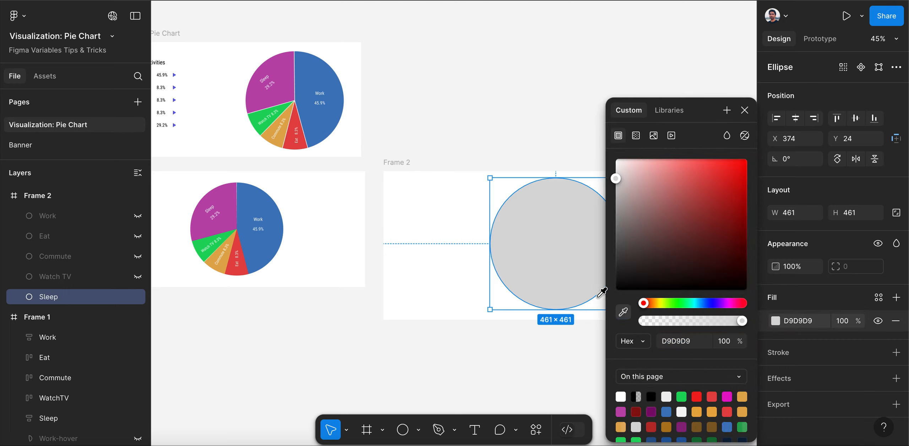
{"action": "left_click", "coordinate": [268, 96]}
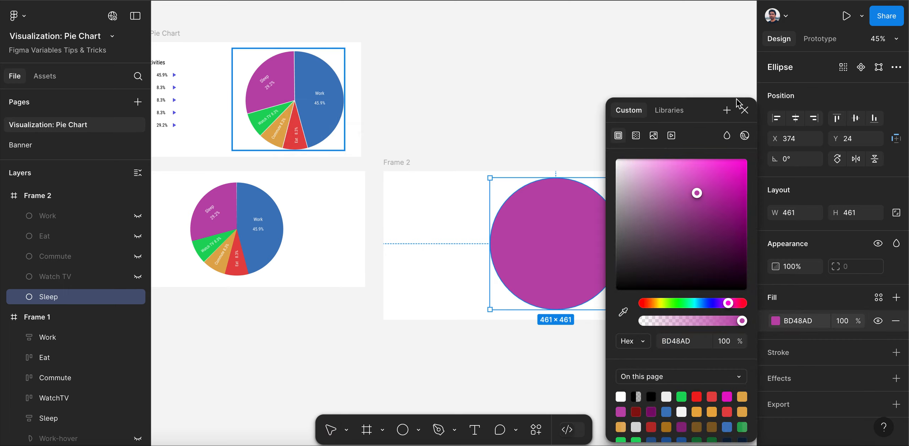
{"action": "left_click", "coordinate": [745, 110]}
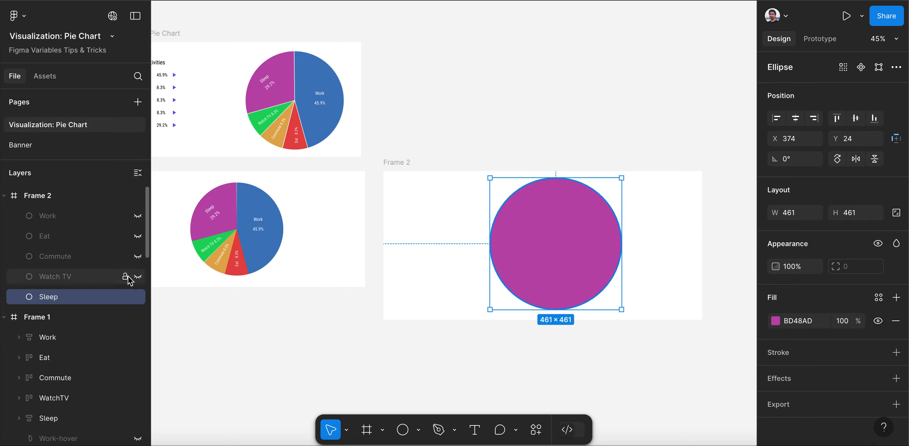
Hide the Sleep circle and briefly show the Commute and Watch TV circles one at a time to check their colors
{"action": "left_click", "coordinate": [138, 297]}
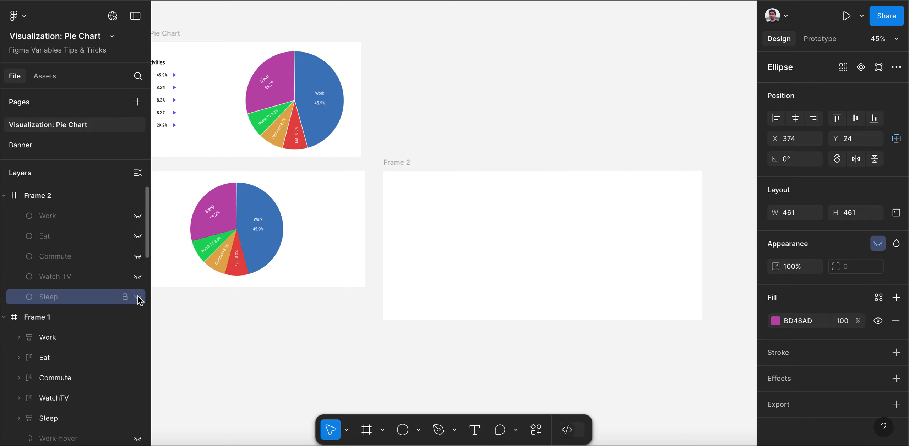
{"action": "left_click", "coordinate": [138, 257]}
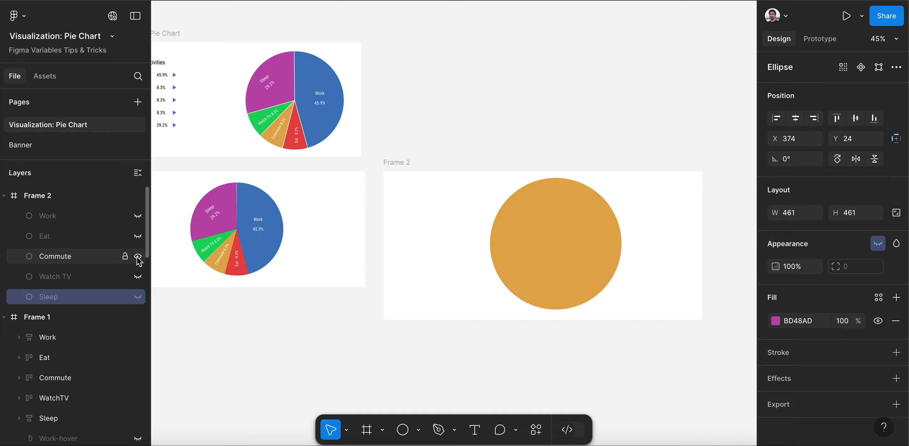
{"action": "left_click", "coordinate": [138, 257]}
{"action": "left_click", "coordinate": [138, 277]}
{"action": "left_click", "coordinate": [138, 277]}
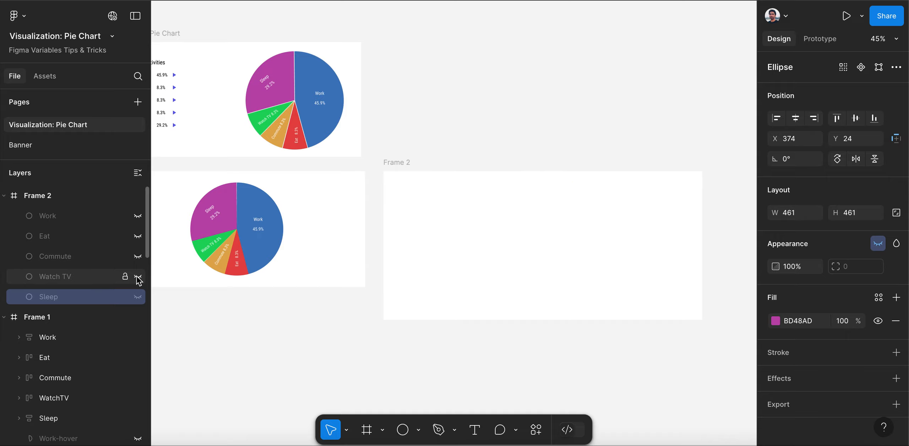
Make all five circles in Frame 2 visible again, from Sleep up to Work
{"action": "left_click", "coordinate": [138, 297]}
{"action": "left_click", "coordinate": [138, 277]}
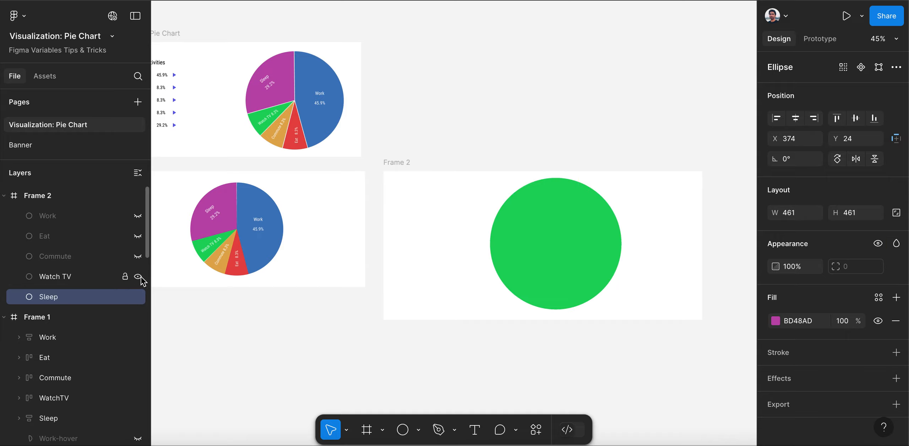
{"action": "left_click", "coordinate": [137, 256]}
{"action": "left_click", "coordinate": [138, 237]}
{"action": "left_click", "coordinate": [138, 217]}
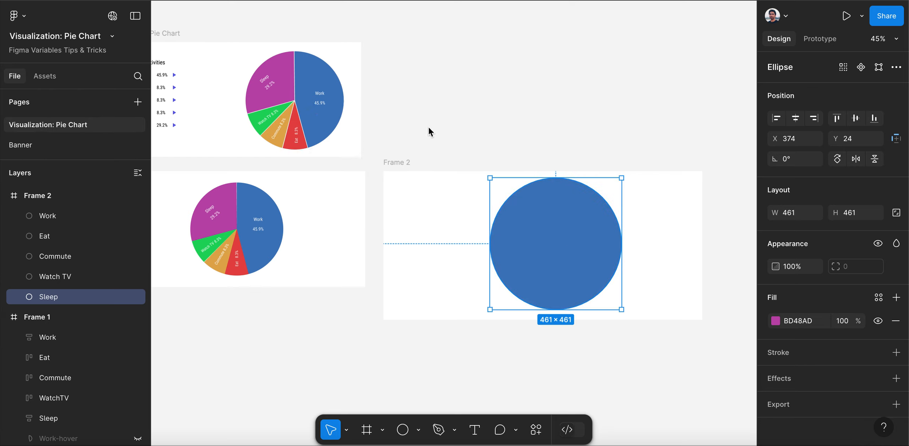
Give the Work circle in Frame 2 editable arc settings and cut out its centre with a ratio of 50%, keeping the full sweep
{"action": "mouse_move", "coordinate": [621, 245]}
{"action": "left_click", "coordinate": [80, 216]}
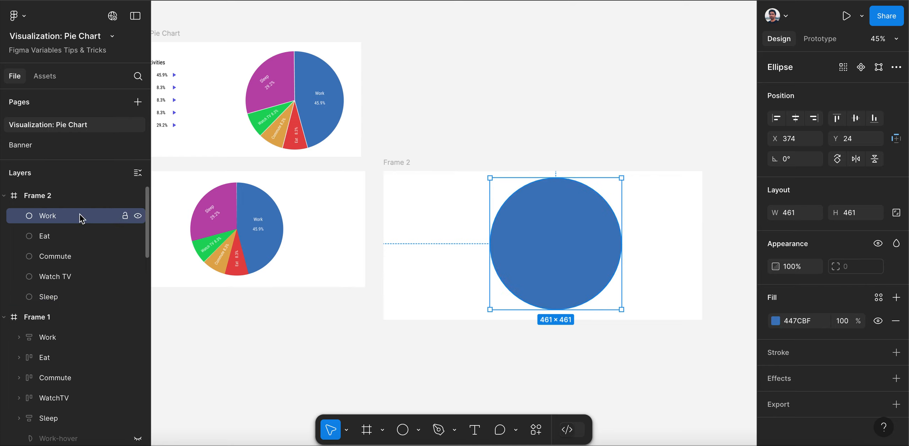
{"action": "mouse_move", "coordinate": [616, 245]}
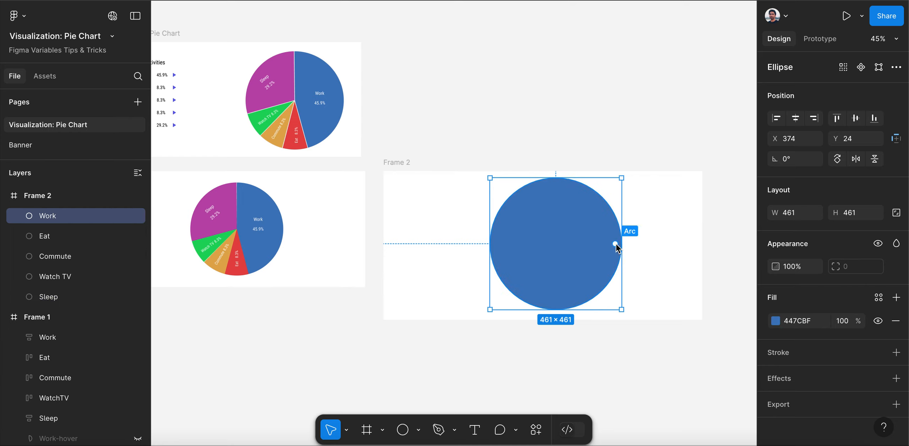
{"action": "left_click_drag", "start_coordinate": [616, 245], "coordinate": [556, 249]}
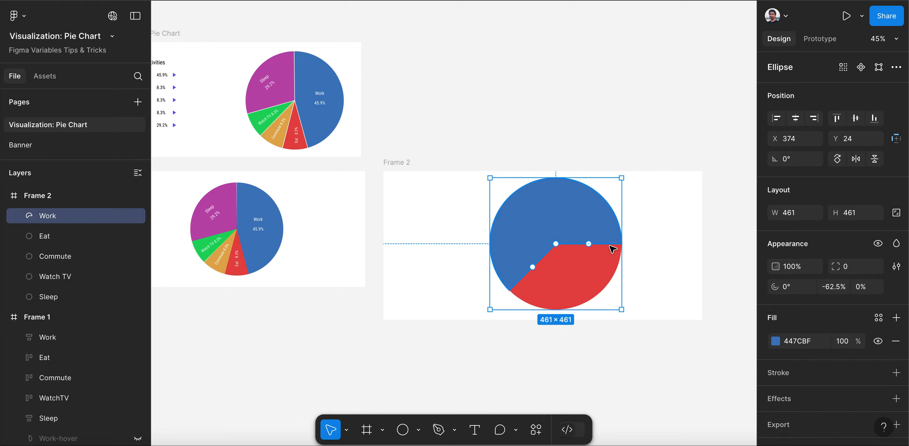
{"action": "key", "text": "ctrl+z"}
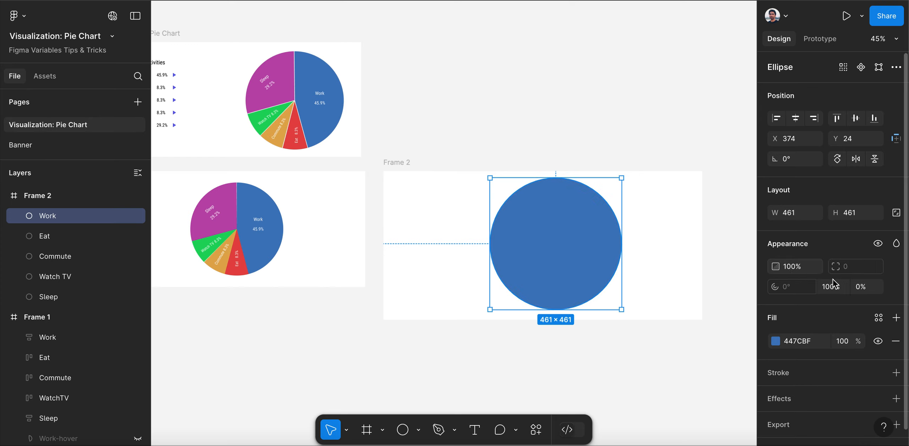
{"action": "left_click", "coordinate": [862, 288]}
{"action": "type", "text": "5"}
{"action": "key", "text": "Return"}
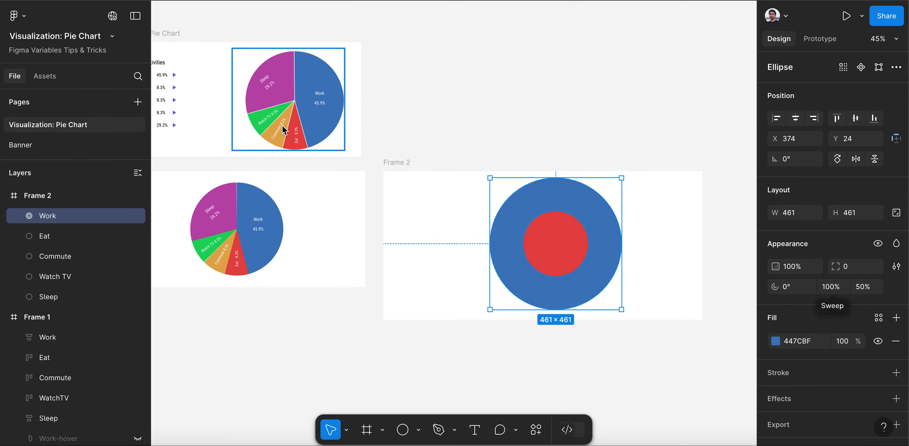
Set the Work ring's sweep to 45.9% and rotate its start point to -90°
{"action": "left_click", "coordinate": [836, 288]}
{"action": "type", "text": "45.9"}
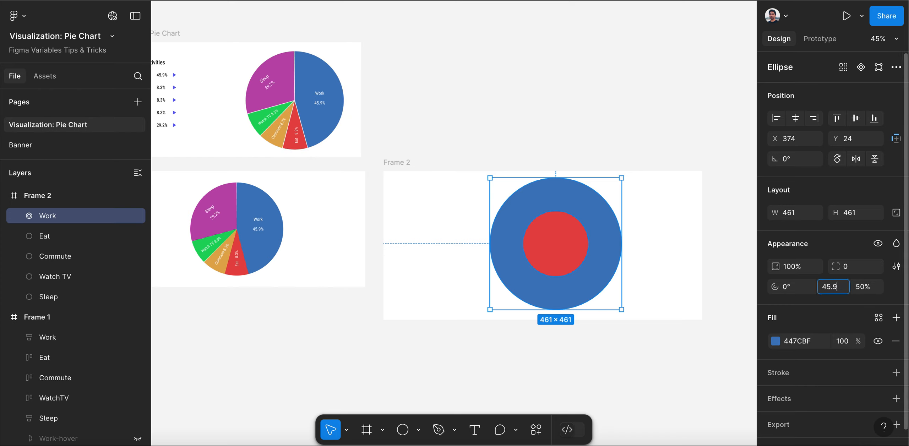
{"action": "key", "text": "Return"}
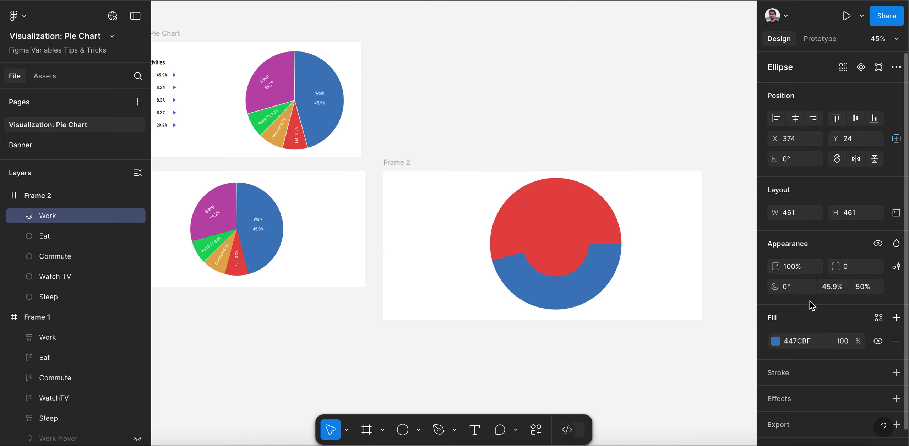
{"action": "mouse_move", "coordinate": [608, 245]}
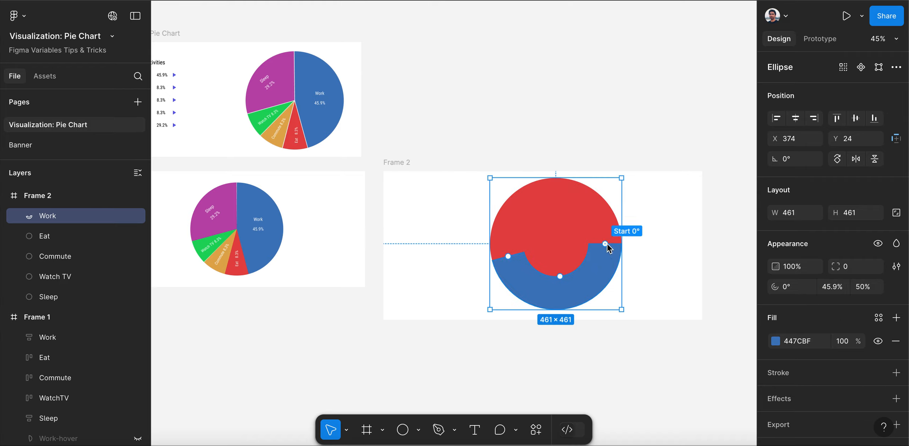
{"action": "left_click_drag", "start_coordinate": [605, 243], "coordinate": [556, 197]}
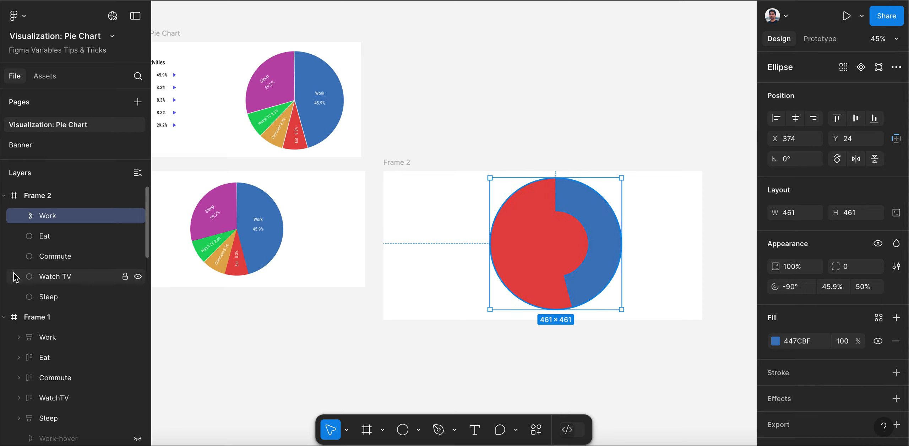
Turn the Eat circle into a ring segment with a ratio of 50% and a sweep of 8.3%
{"action": "left_click", "coordinate": [48, 236]}
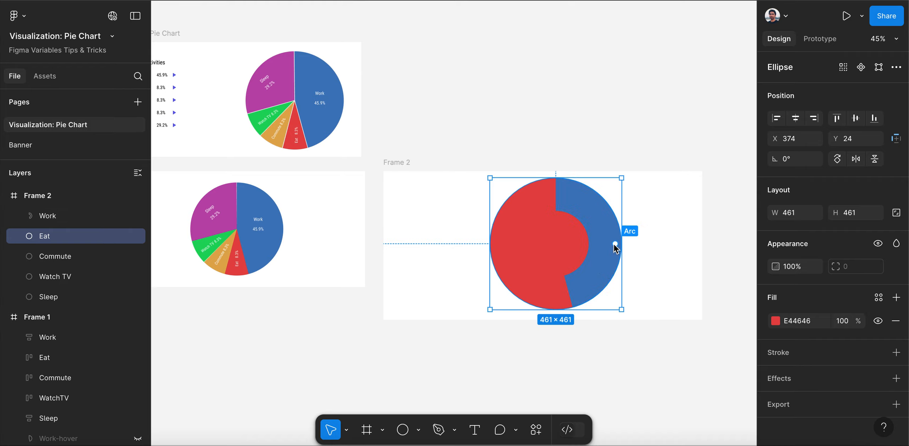
{"action": "left_click_drag", "start_coordinate": [615, 244], "coordinate": [584, 248]}
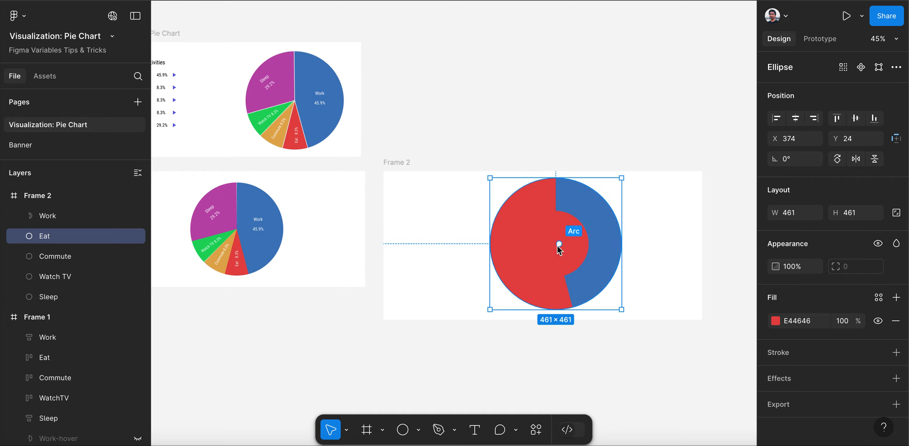
{"action": "left_click_drag", "start_coordinate": [565, 245], "coordinate": [554, 248]}
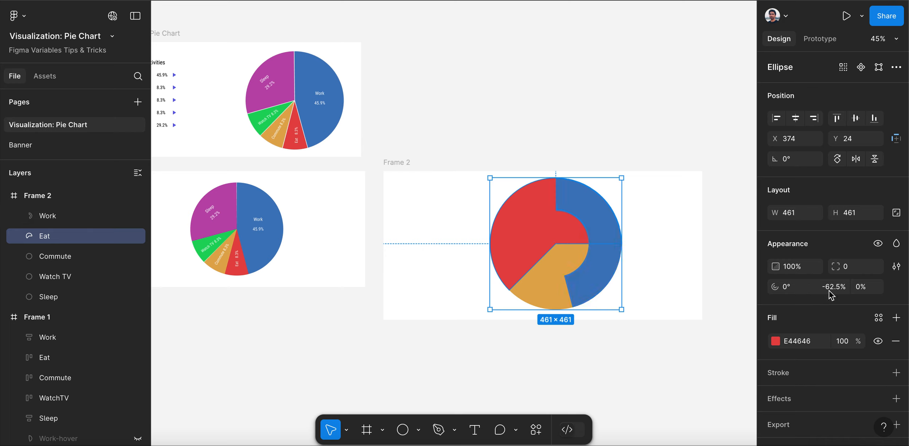
{"action": "left_click", "coordinate": [863, 288]}
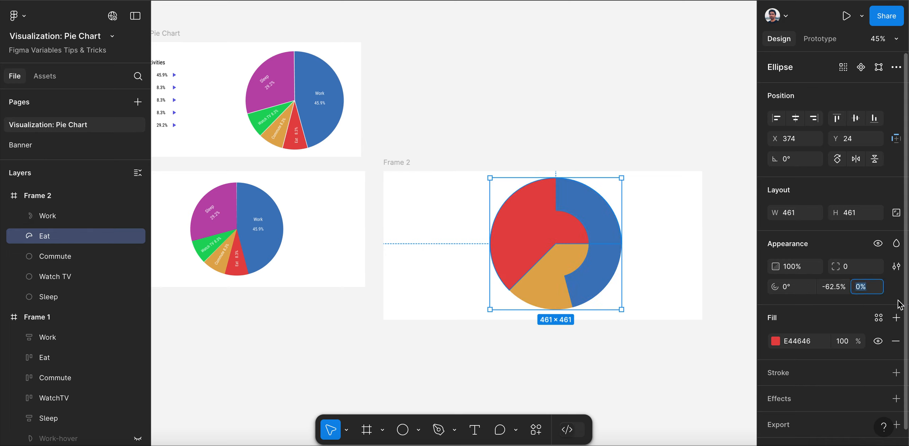
{"action": "type", "text": "50"}
{"action": "key", "text": "Return"}
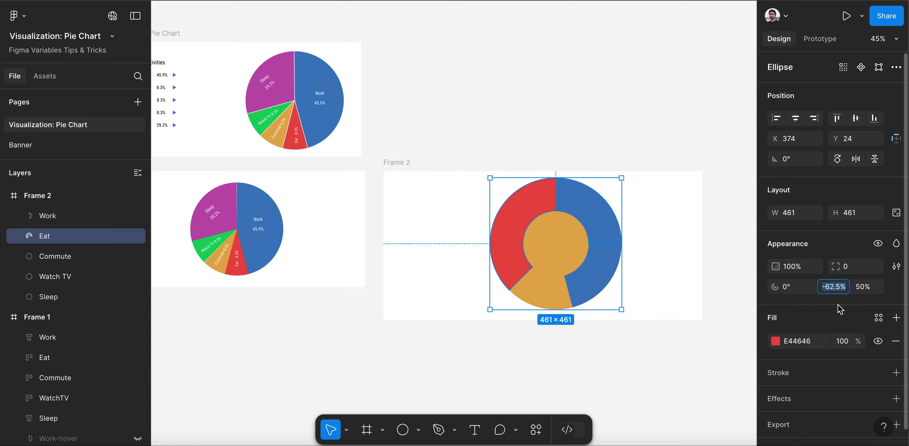
{"action": "type", "text": "8.3"}
{"action": "key", "text": "Return"}
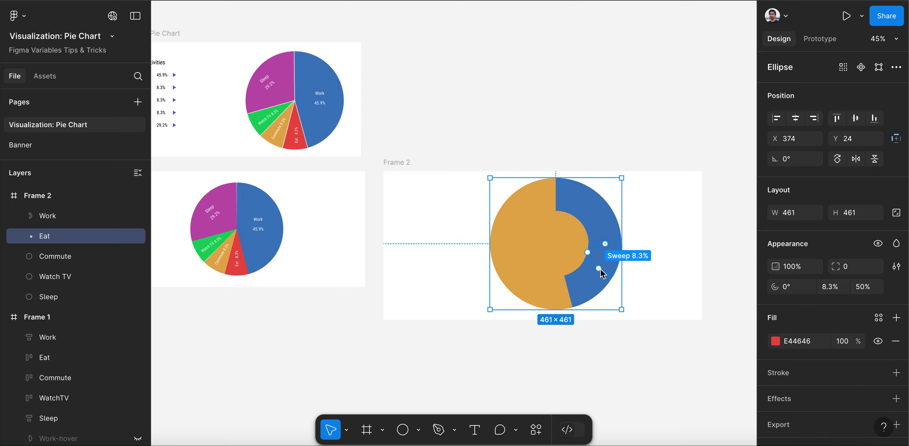
Rotate the Eat segment's start to 74.27° so it follows the Work slice, and set its sweep to 8.3% again
{"action": "left_click_drag", "start_coordinate": [606, 244], "coordinate": [521, 297]}
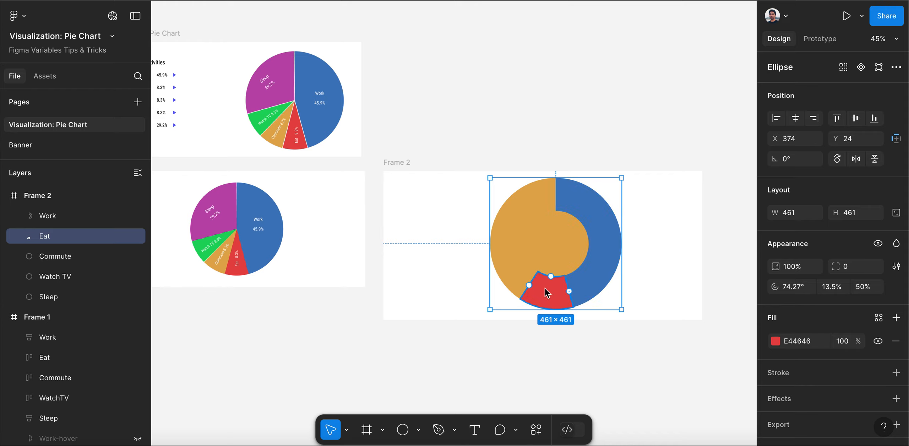
{"action": "left_click", "coordinate": [839, 288]}
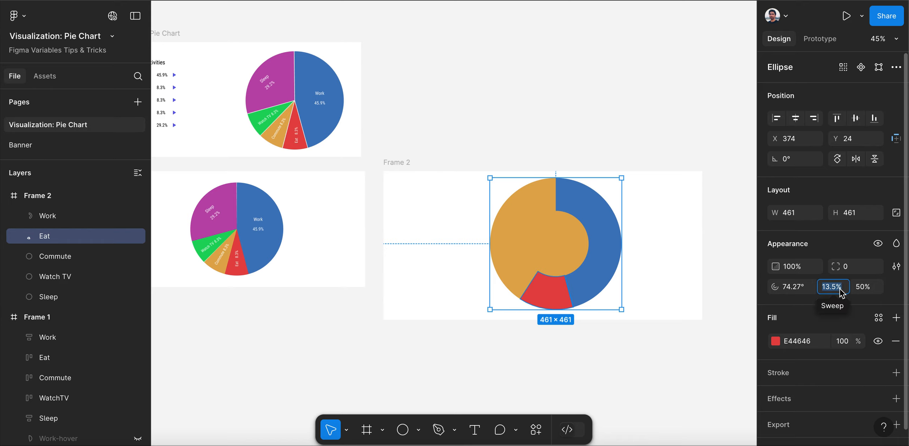
{"action": "type", "text": "8.3"}
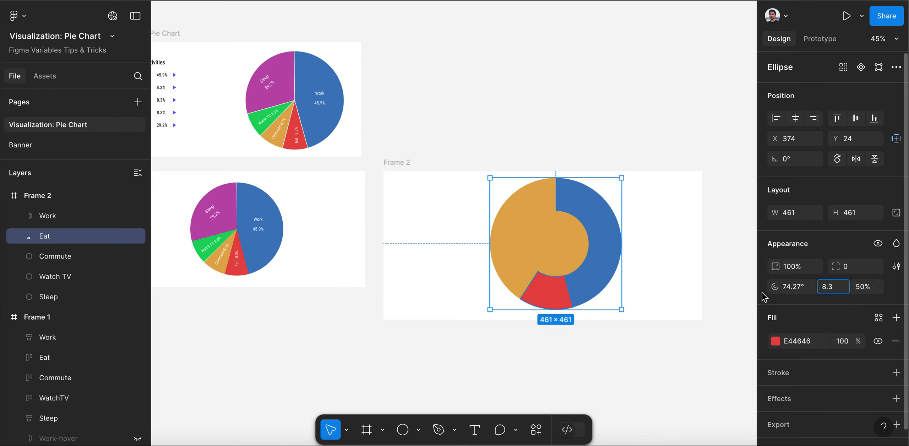
{"action": "left_click", "coordinate": [717, 287]}
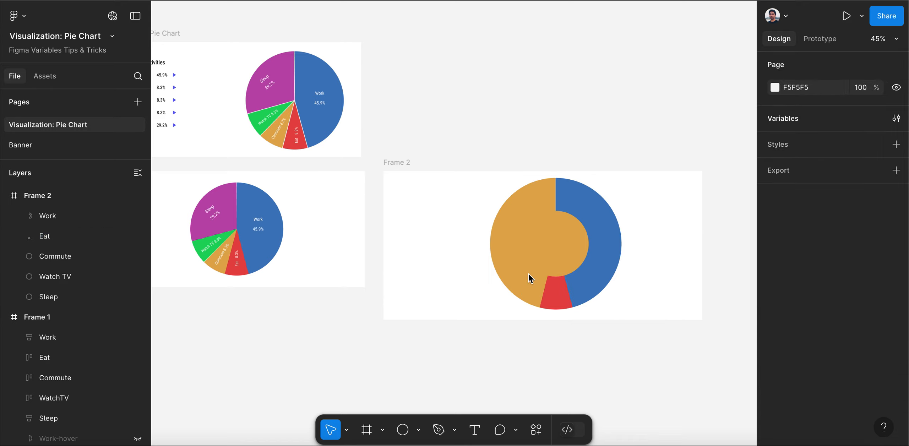
{"action": "left_click", "coordinate": [560, 295]}
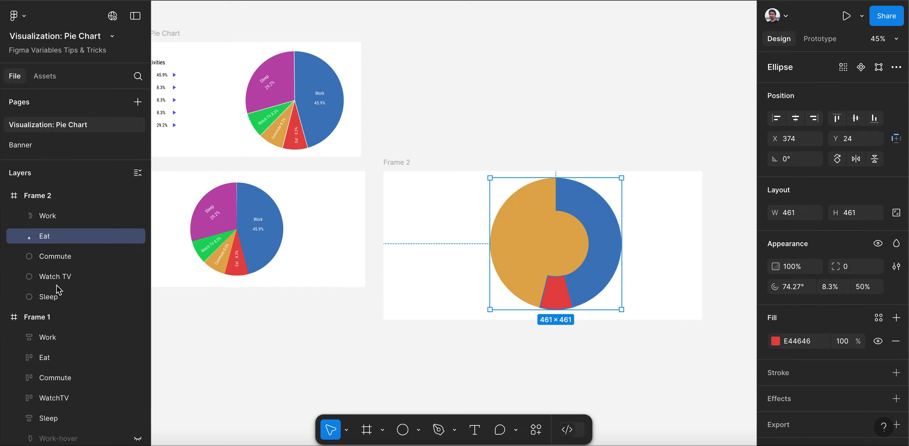
Turn the Commute circle into a ring segment with a 50% ratio and 8.3% sweep, starting at 103.86° beside the Eat slice
{"action": "left_click", "coordinate": [58, 258]}
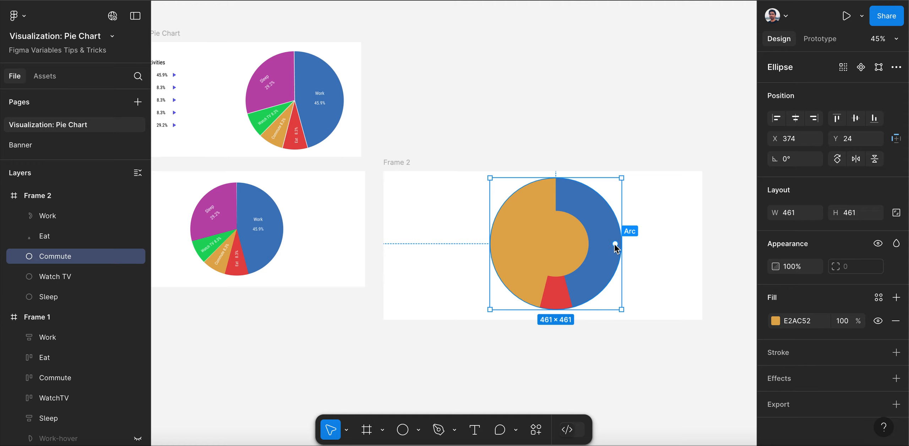
{"action": "left_click_drag", "start_coordinate": [616, 245], "coordinate": [554, 247]}
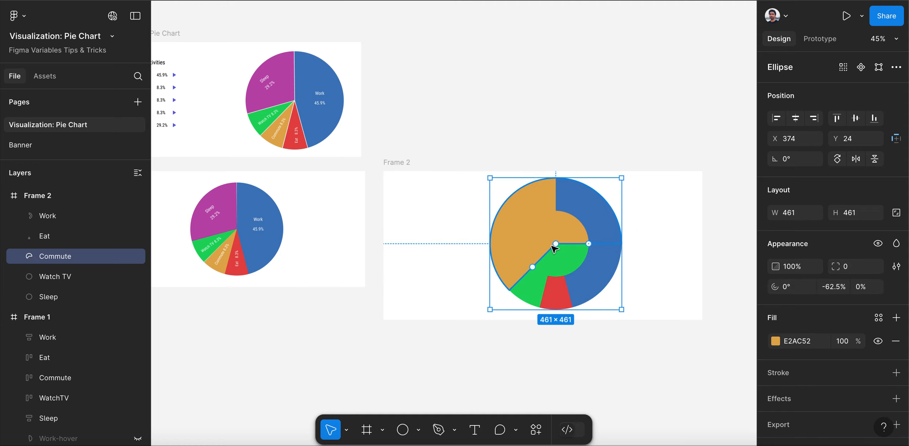
{"action": "left_click", "coordinate": [868, 288]}
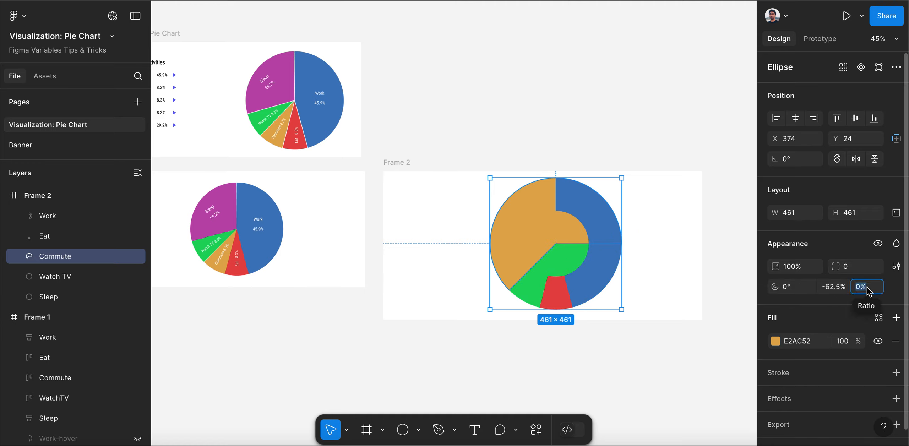
{"action": "type", "text": "50"}
{"action": "left_click", "coordinate": [846, 286]}
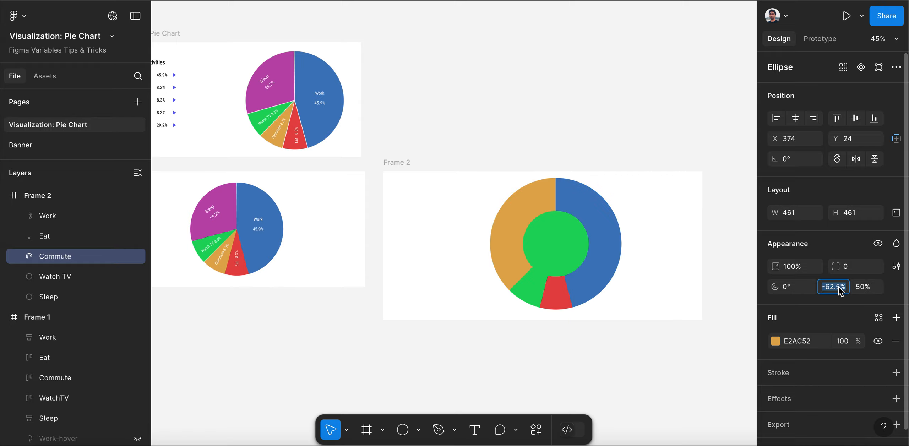
{"action": "type", "text": "8"}
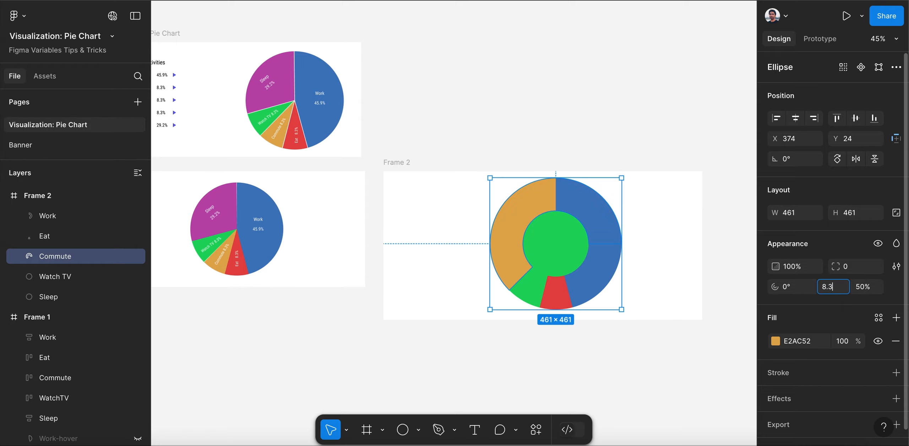
{"action": "type", "text": ".3"}
{"action": "left_click", "coordinate": [674, 263]}
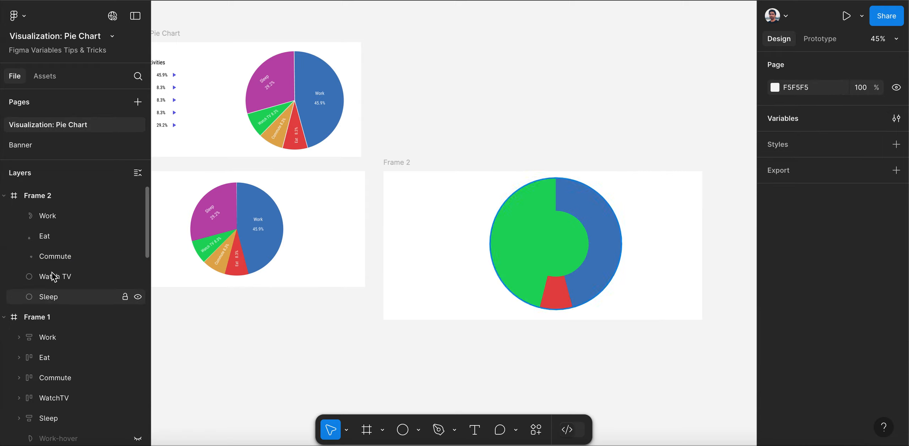
{"action": "left_click", "coordinate": [64, 256]}
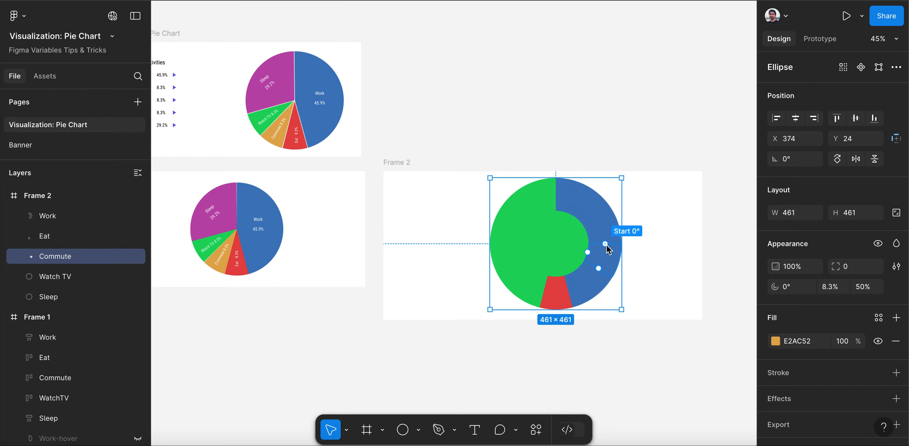
{"action": "left_click_drag", "start_coordinate": [606, 244], "coordinate": [545, 294]}
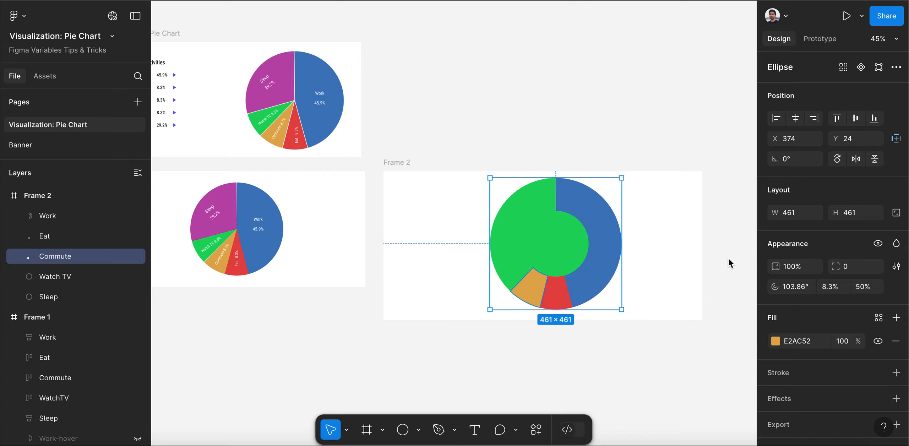
Turn the Watch TV circle into a ring segment with a ratio of 50% and a sweep of 8.3%
{"action": "left_click", "coordinate": [103, 276]}
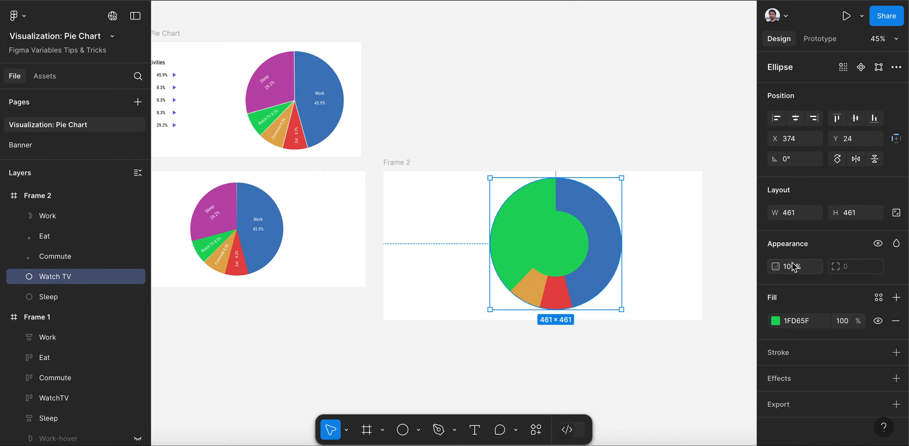
{"action": "left_click_drag", "start_coordinate": [617, 245], "coordinate": [548, 246]}
{"action": "left_click", "coordinate": [861, 288]}
{"action": "type", "text": "5"}
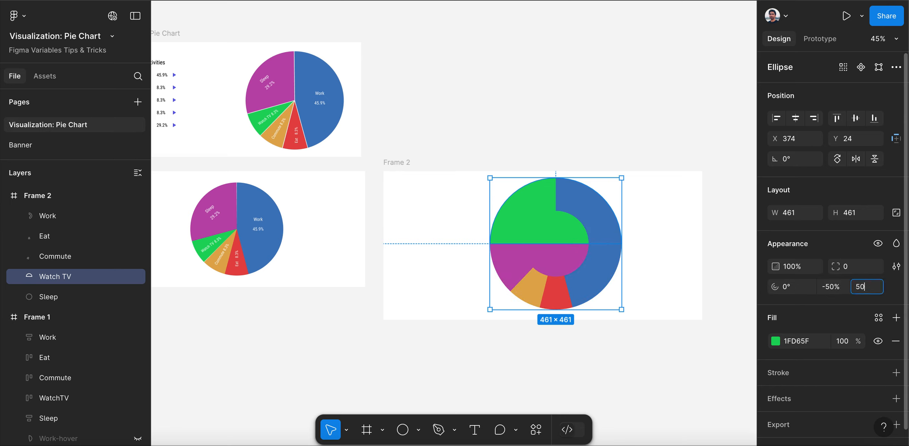
{"action": "type", "text": "0"}
{"action": "left_click", "coordinate": [837, 287]}
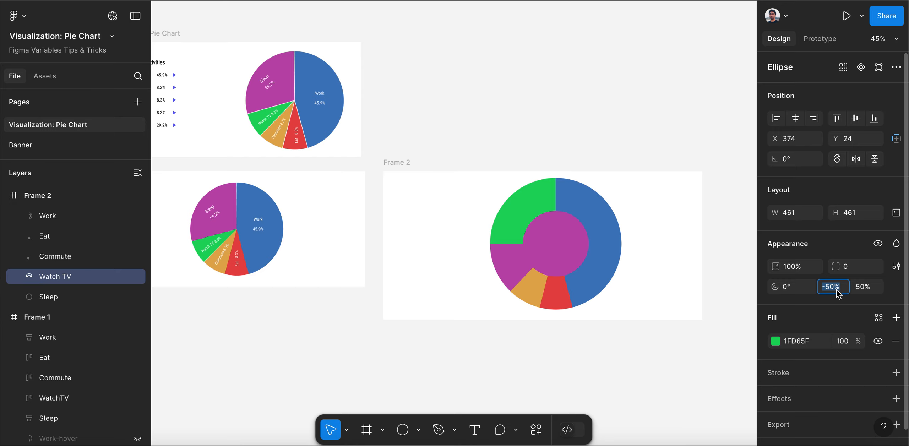
{"action": "type", "text": "8.3"}
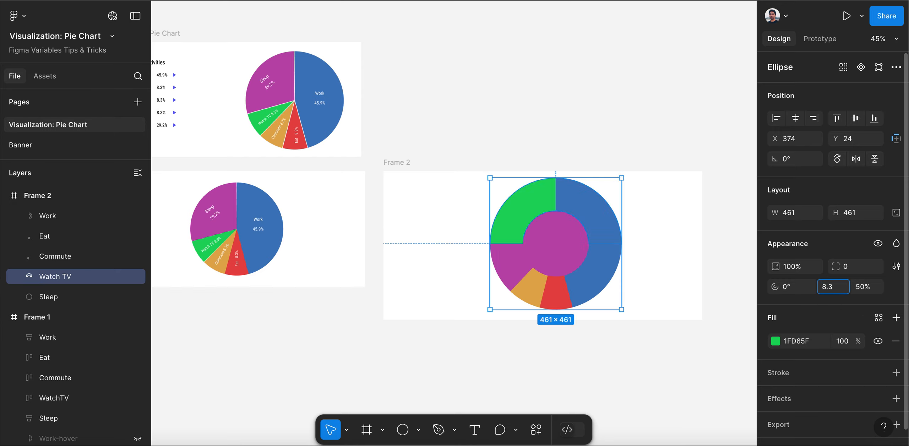
{"action": "left_click", "coordinate": [459, 339]}
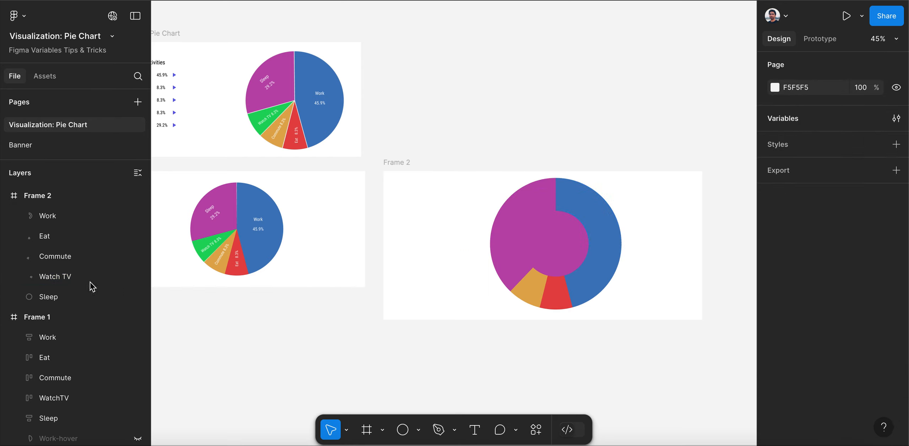
Rotate the Watch TV segment's start to 133.48° so it lines up with the edge of the Commute slice
{"action": "left_click", "coordinate": [75, 280]}
{"action": "left_click_drag", "start_coordinate": [606, 245], "coordinate": [536, 282]}
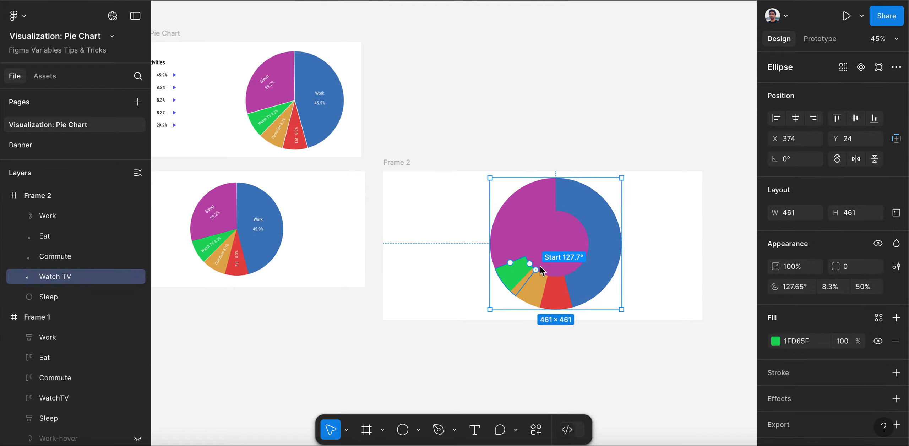
{"action": "scroll", "coordinate": [532, 297], "scroll_direction": "up", "scroll_amount": 5}
{"action": "scroll", "coordinate": [525, 287], "scroll_direction": "up", "scroll_amount": 4}
{"action": "left_click_drag", "start_coordinate": [516, 253], "coordinate": [498, 243]}
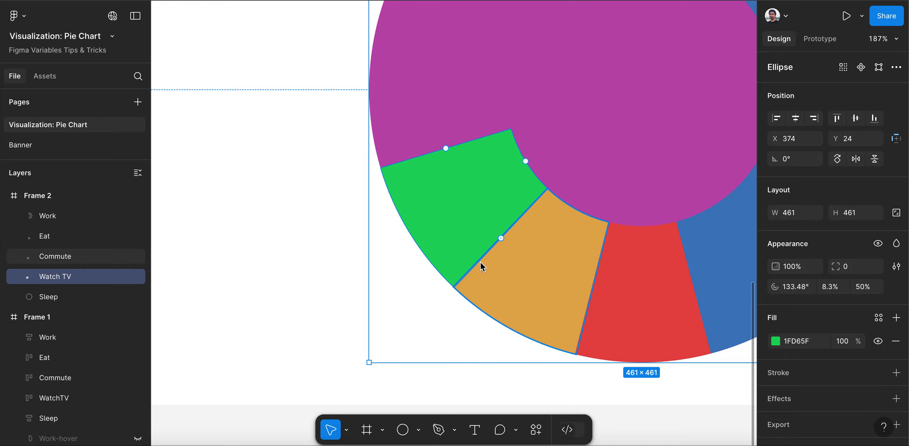
{"action": "scroll", "coordinate": [353, 281], "scroll_direction": "down", "scroll_amount": 4}
{"action": "scroll", "coordinate": [353, 281], "scroll_direction": "down", "scroll_amount": 3}
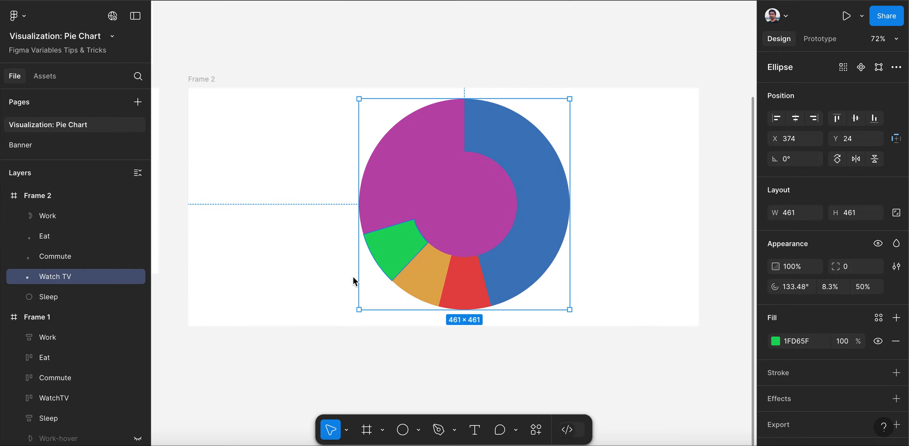
{"action": "scroll", "coordinate": [620, 258], "scroll_direction": "down", "scroll_amount": 2}
{"action": "scroll", "coordinate": [620, 258], "scroll_direction": "down", "scroll_amount": 2}
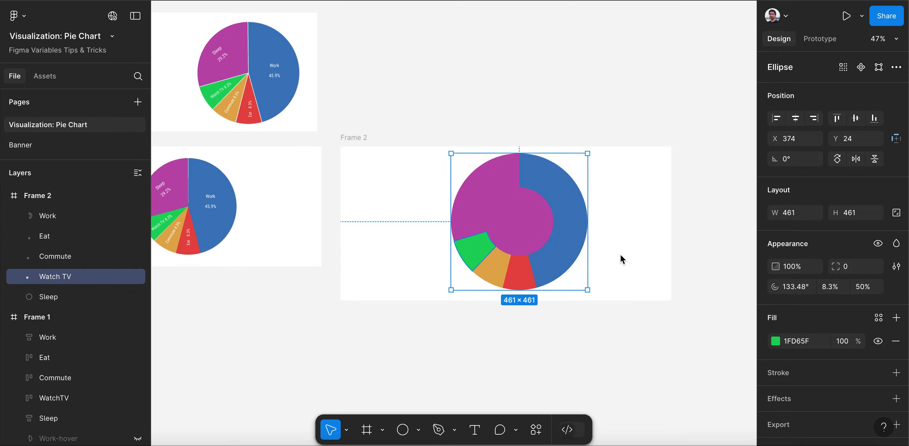
{"action": "scroll", "coordinate": [224, 29], "scroll_direction": "up", "scroll_amount": 3}
{"action": "scroll", "coordinate": [224, 30], "scroll_direction": "down", "scroll_amount": 2}
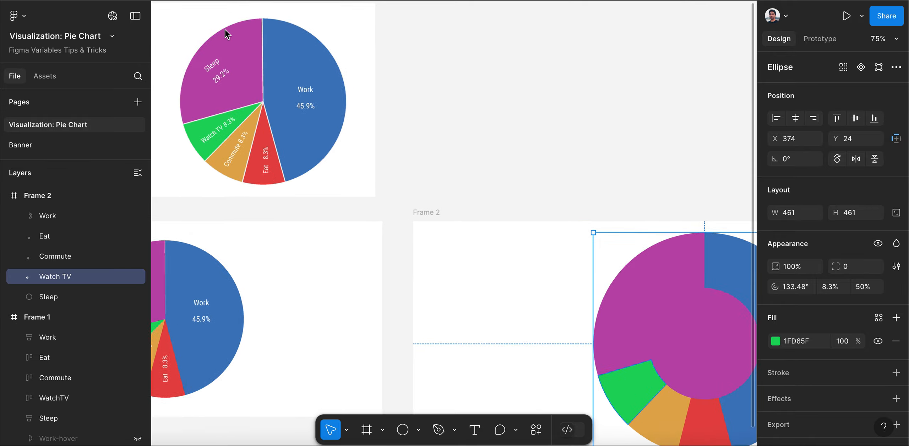
Turn the Sleep circle into a ring segment with a ratio of 50% and a sweep of 29.2%
{"action": "scroll", "coordinate": [225, 30], "scroll_direction": "up", "scroll_amount": 2}
{"action": "scroll", "coordinate": [224, 29], "scroll_direction": "down", "scroll_amount": 3}
{"action": "scroll", "coordinate": [271, 57], "scroll_direction": "down", "scroll_amount": 1}
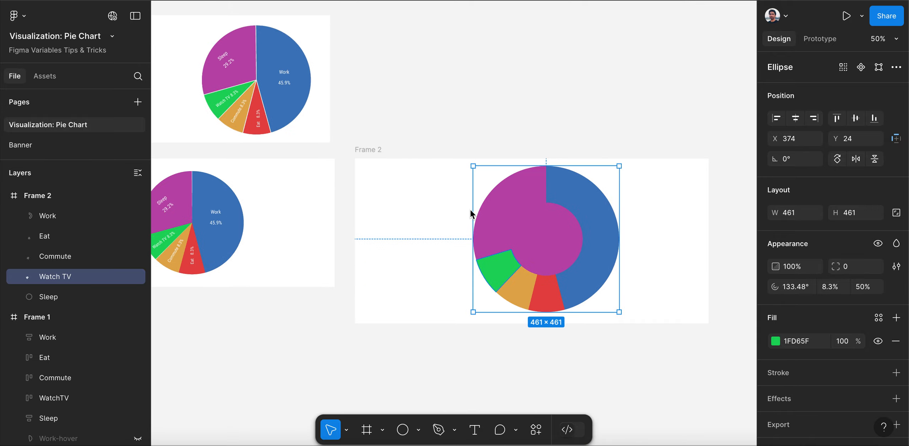
{"action": "left_click", "coordinate": [68, 298]}
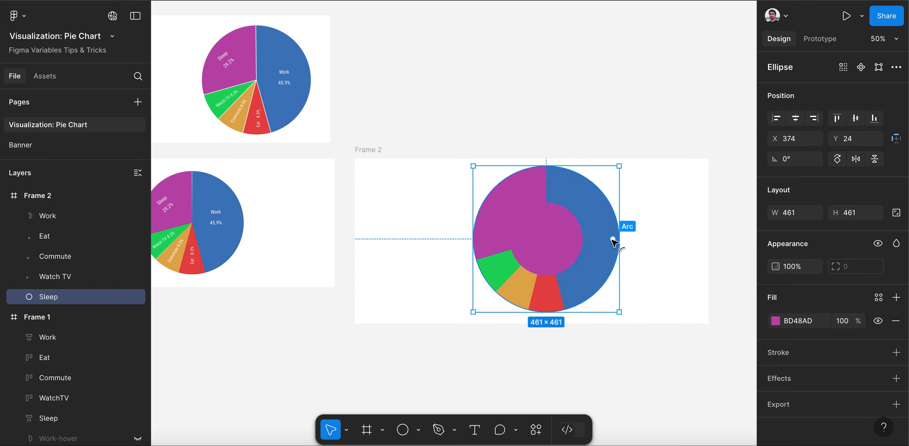
{"action": "left_click_drag", "start_coordinate": [608, 241], "coordinate": [535, 243]}
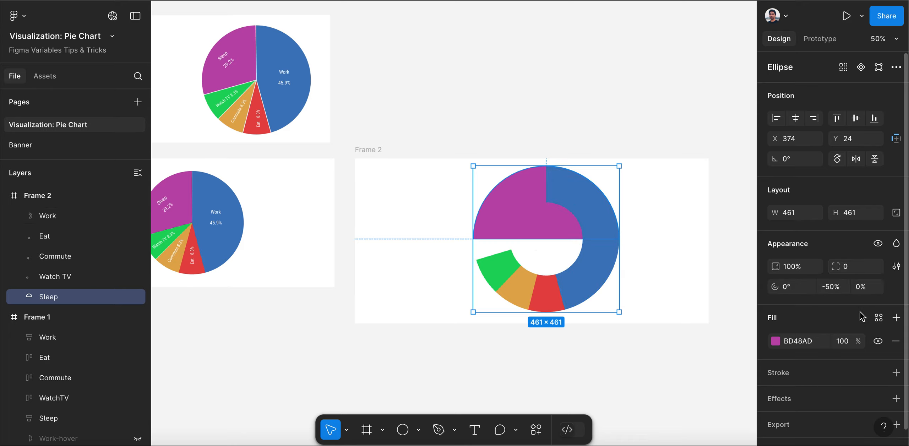
{"action": "left_click", "coordinate": [867, 292]}
{"action": "type", "text": "50"}
{"action": "left_click", "coordinate": [832, 287]}
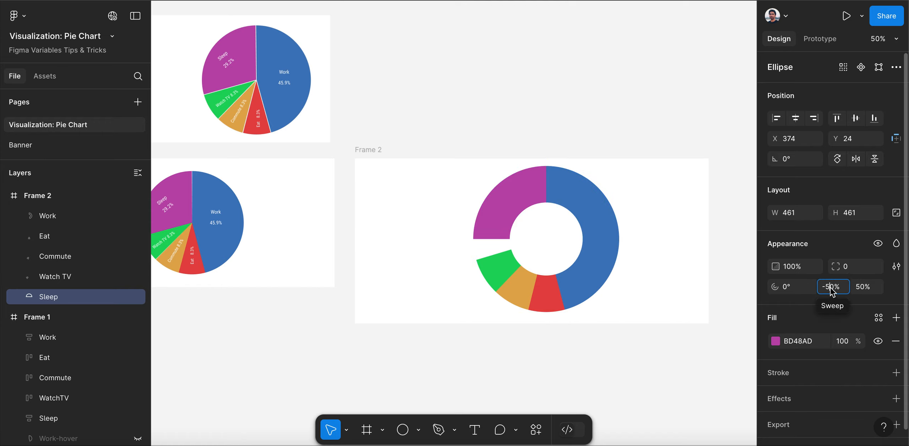
{"action": "type", "text": "29.2"}
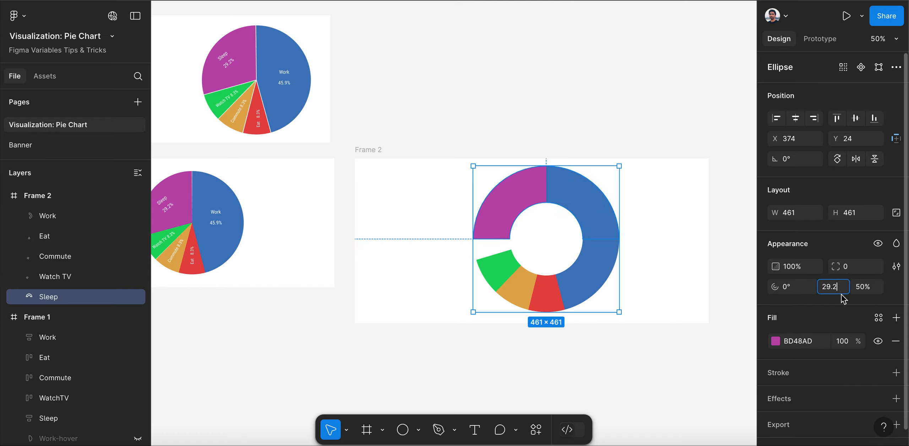
{"action": "key", "text": "Return"}
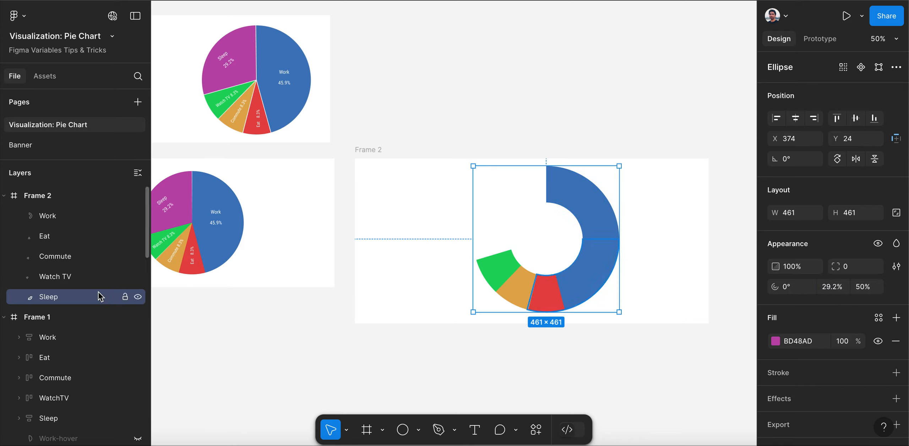
Rotate the Sleep segment's start to 164.19° so it closes the ring between the Watch TV and Work slices
{"action": "mouse_move", "coordinate": [601, 239]}
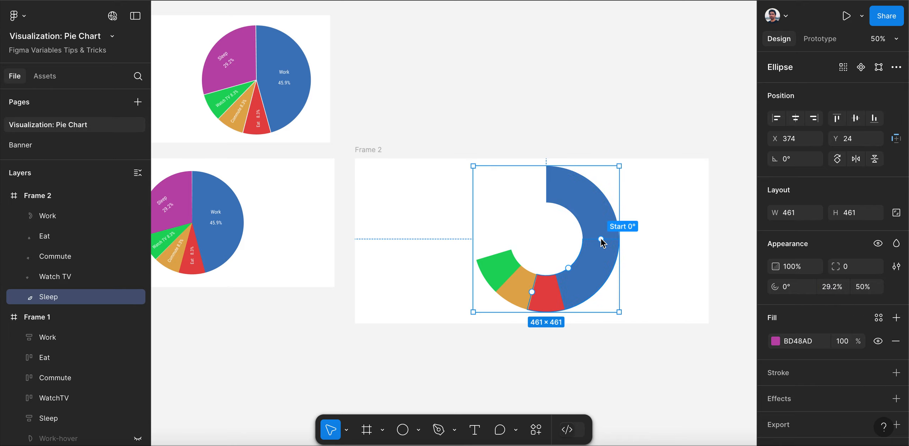
{"action": "left_click_drag", "start_coordinate": [601, 239], "coordinate": [516, 246]}
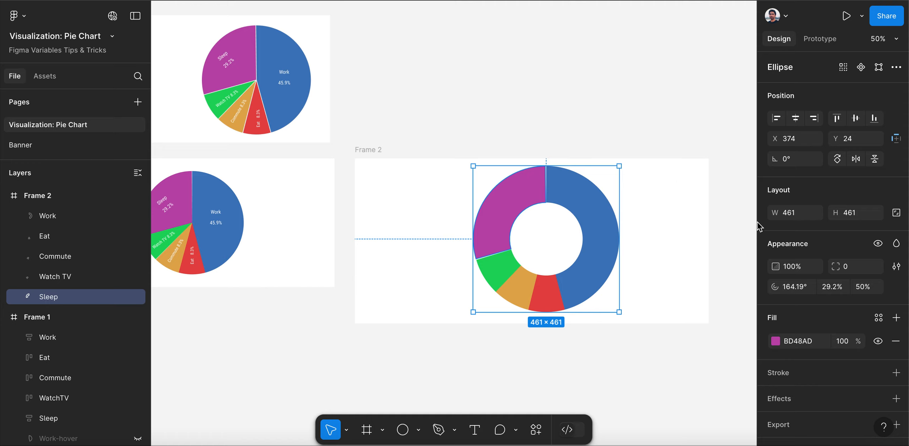
{"action": "left_click", "coordinate": [625, 129]}
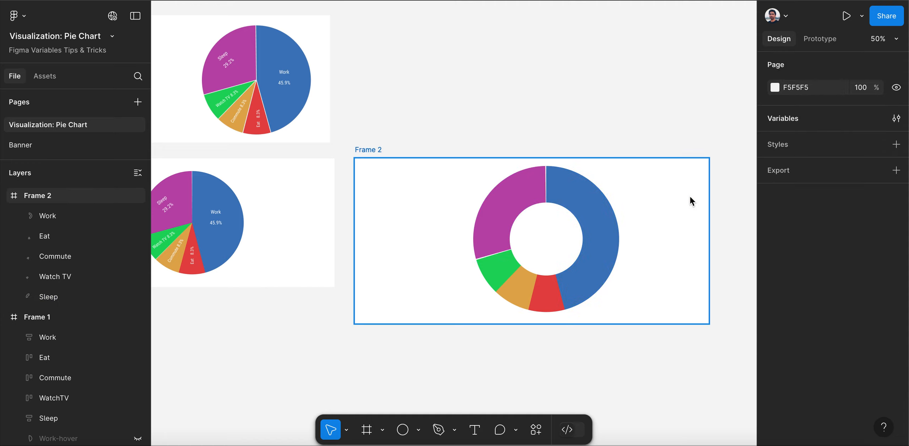
Copy the Sleep label from Frame 1 onto the purple ring segment in Frame 2
{"action": "scroll", "coordinate": [657, 194], "scroll_direction": "down", "scroll_amount": 3}
{"action": "scroll", "coordinate": [636, 187], "scroll_direction": "up", "scroll_amount": 3}
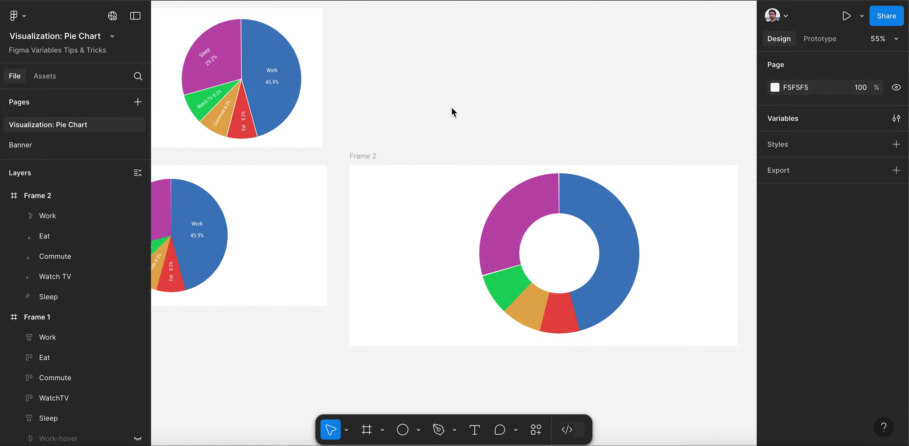
{"action": "scroll", "coordinate": [484, 151], "scroll_direction": "down", "scroll_amount": 2}
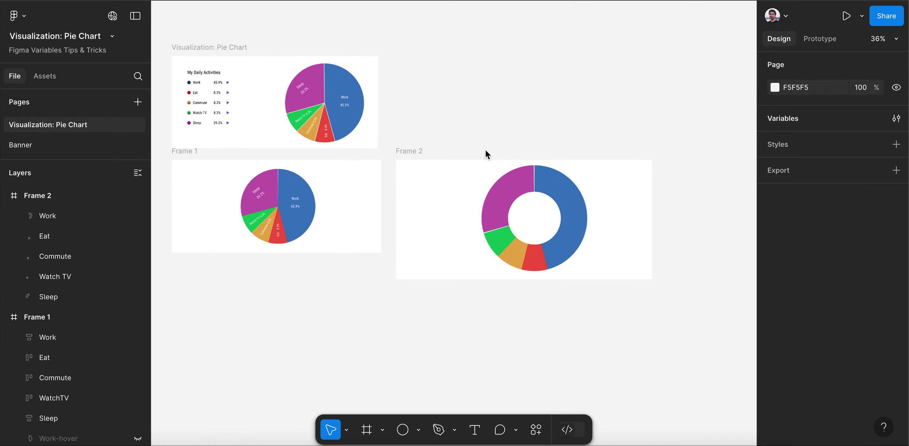
{"action": "left_click", "coordinate": [258, 199]}
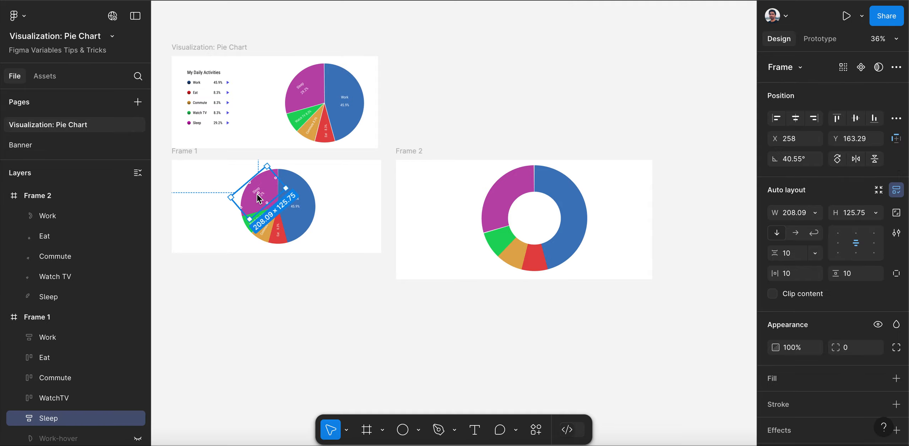
{"action": "left_click_drag", "start_coordinate": [261, 195], "coordinate": [514, 196]}
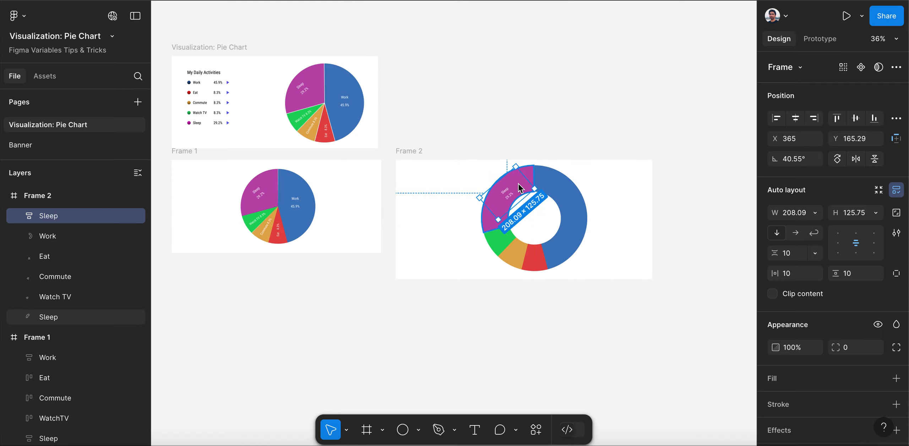
Resize the copied Sleep label frame to about 247 × 91 so its text sits centred across the purple ring segment
{"action": "scroll", "coordinate": [518, 183], "scroll_direction": "up", "scroll_amount": 10}
{"action": "scroll", "coordinate": [290, 162], "scroll_direction": "down", "scroll_amount": 5}
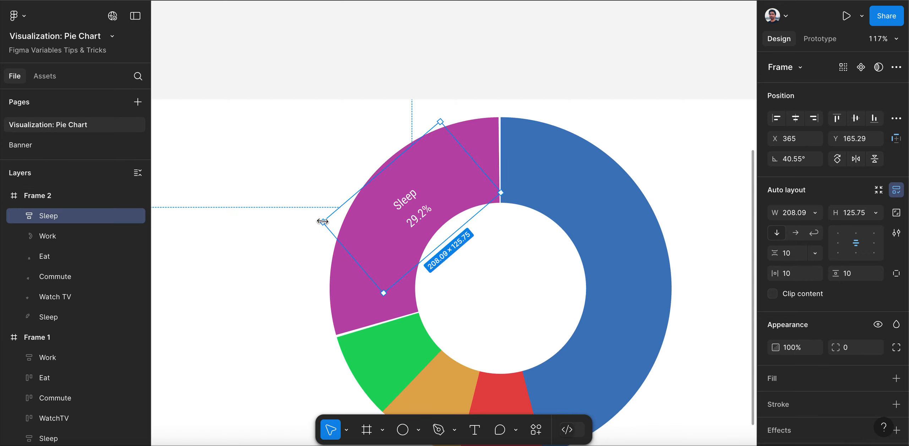
{"action": "left_click_drag", "start_coordinate": [323, 222], "coordinate": [343, 244]}
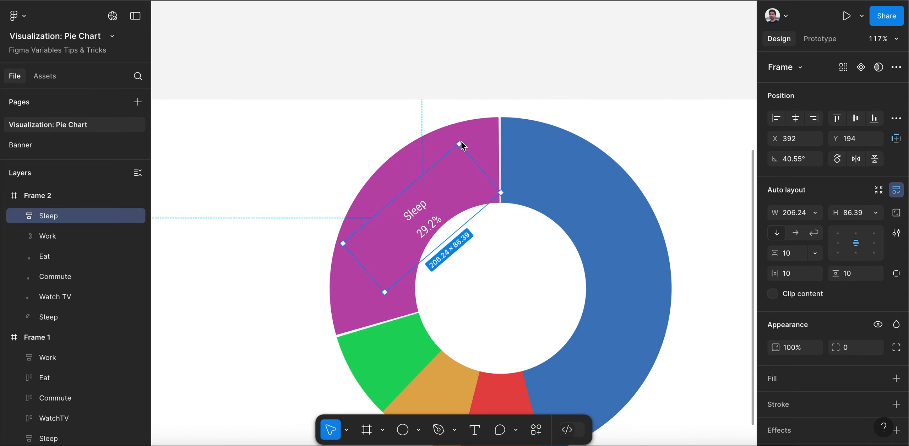
{"action": "left_click_drag", "start_coordinate": [459, 140], "coordinate": [451, 132]}
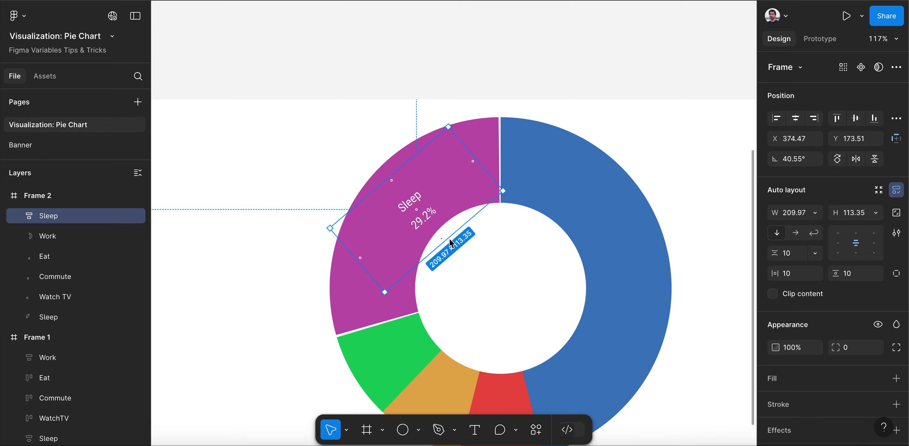
{"action": "left_click_drag", "start_coordinate": [448, 237], "coordinate": [435, 228]}
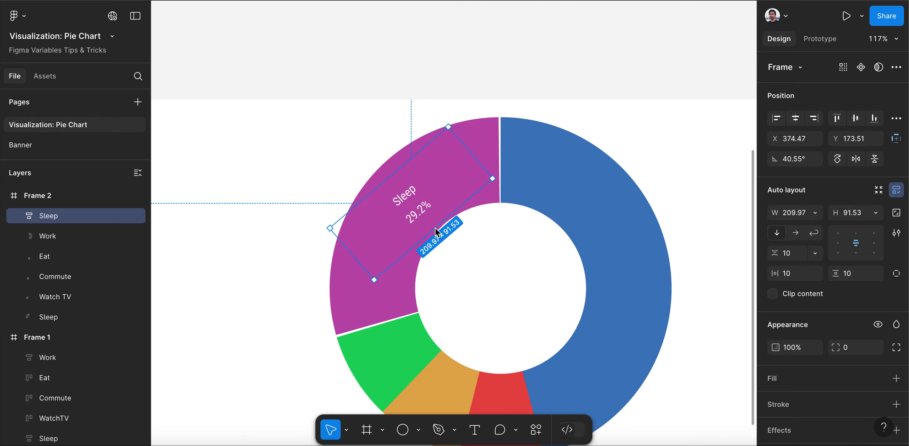
{"action": "left_click_drag", "start_coordinate": [352, 253], "coordinate": [353, 279]}
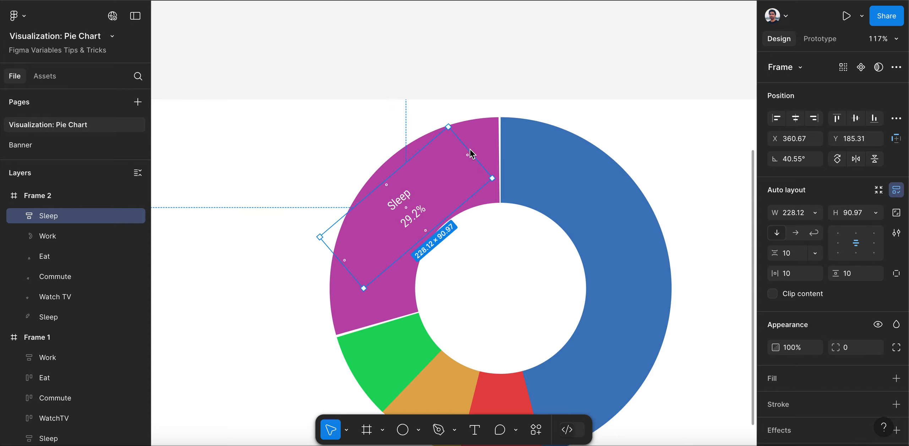
{"action": "left_click_drag", "start_coordinate": [476, 153], "coordinate": [486, 144]}
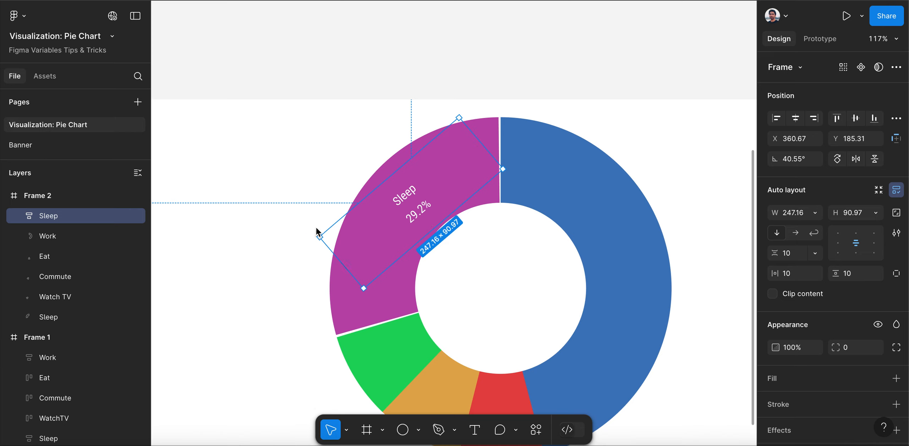
Set the Sleep label's rotation to 47.55° to follow the angle of the purple segment
{"action": "left_click", "coordinate": [798, 160]}
{"action": "key", "text": "Up"}
{"action": "key", "text": "Up"}
{"action": "key", "text": "Up"}
{"action": "key", "text": "Up"}
{"action": "key", "text": "Up"}
{"action": "key", "text": "Up"}
{"action": "key", "text": "Up"}
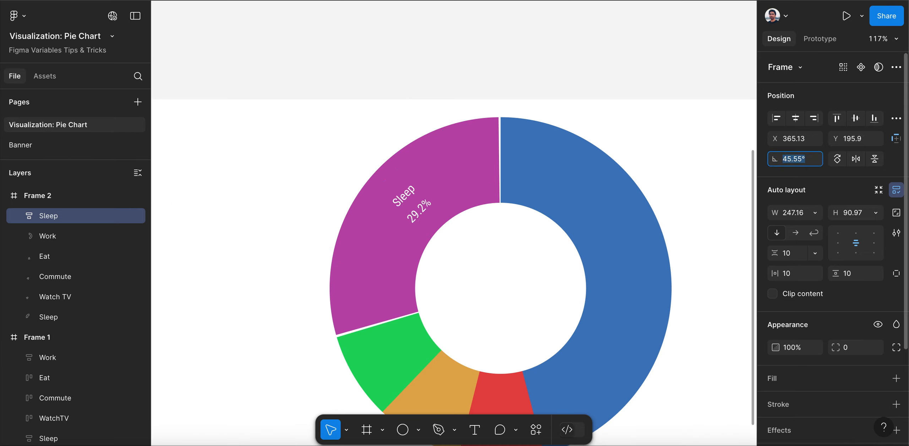
{"action": "key", "text": "Up"}
{"action": "key", "text": "Up"}
{"action": "key", "text": "Up"}
{"action": "key", "text": "Up"}
{"action": "key", "text": "Up"}
{"action": "key", "text": "Up"}
{"action": "key", "text": "Up"}
{"action": "key", "text": "Up"}
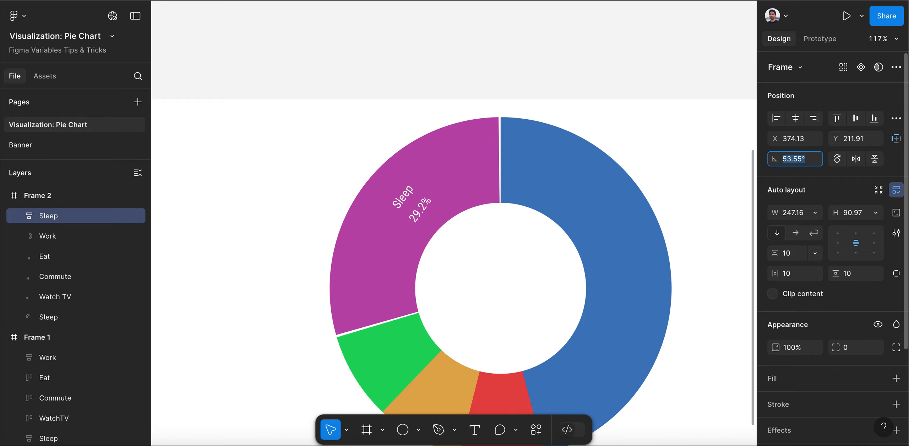
{"action": "key", "text": "Down"}
{"action": "key", "text": "Down"}
{"action": "key", "text": "Down"}
{"action": "key", "text": "Down"}
{"action": "key", "text": "Down"}
{"action": "key", "text": "Down"}
{"action": "key", "text": "Down"}
{"action": "key", "text": "Down"}
{"action": "key", "text": "Down"}
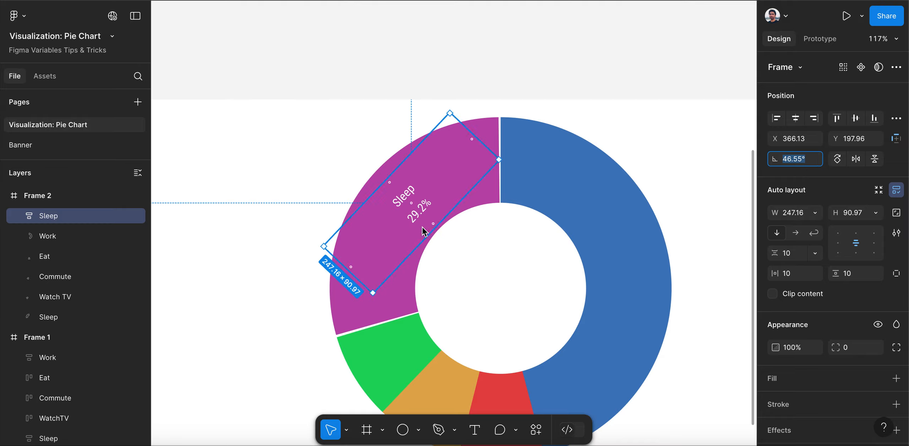
{"action": "key", "text": "Down"}
{"action": "key", "text": "Down"}
{"action": "key", "text": "Down"}
{"action": "key", "text": "Down"}
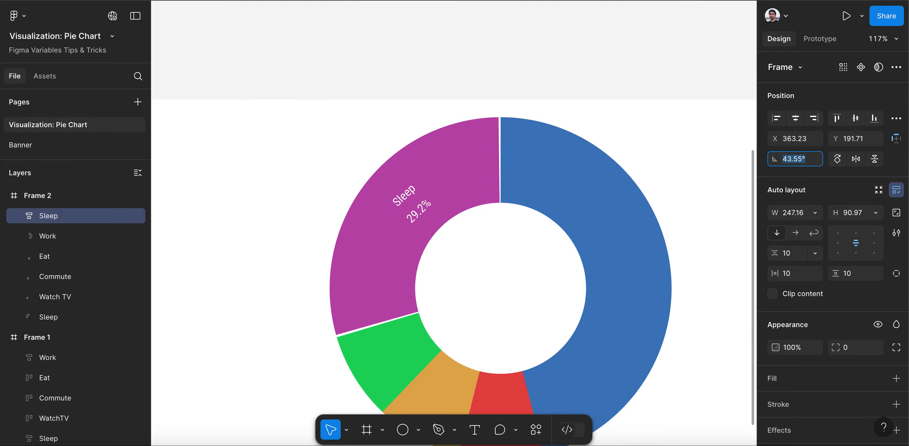
{"action": "key", "text": "Up"}
{"action": "key", "text": "Up"}
{"action": "key", "text": "Up"}
{"action": "key", "text": "Up"}
{"action": "key", "text": "Up"}
{"action": "key", "text": "Up"}
{"action": "key", "text": "Up"}
{"action": "key", "text": "Up"}
{"action": "key", "text": "Up"}
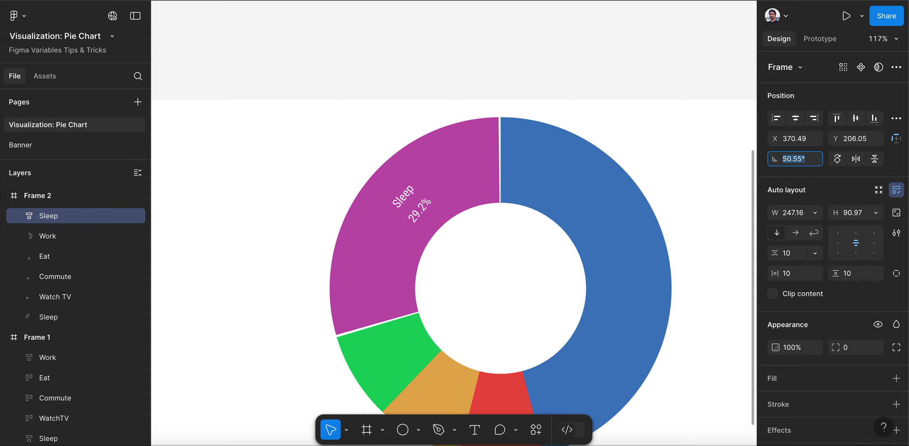
{"action": "key", "text": "Down"}
{"action": "key", "text": "Down"}
{"action": "key", "text": "Down"}
{"action": "key", "text": "Down"}
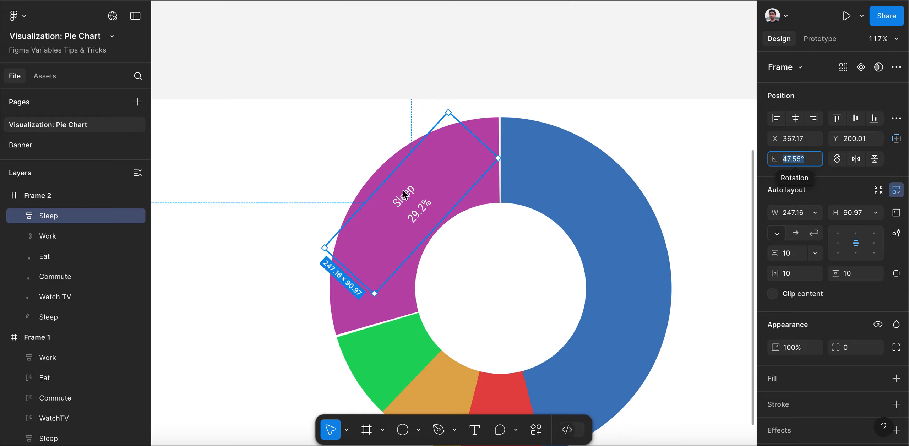
Copy the WatchTV label from the original pie chart onto the green ring segment in Frame 2
{"action": "scroll", "coordinate": [311, 192], "scroll_direction": "down", "scroll_amount": 5}
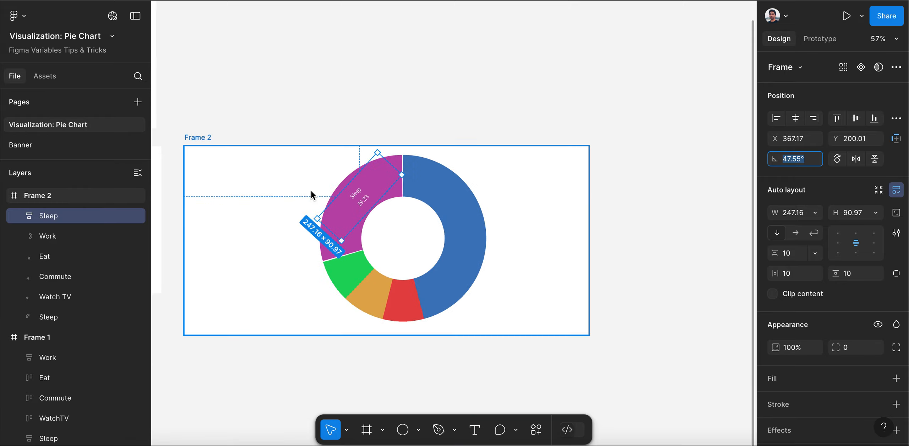
{"action": "scroll", "coordinate": [708, 206], "scroll_direction": "down", "scroll_amount": 3}
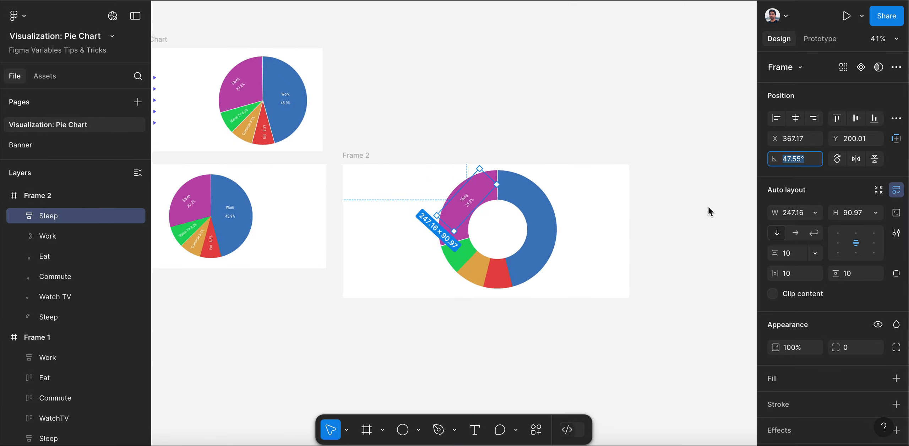
{"action": "scroll", "coordinate": [242, 117], "scroll_direction": "up", "scroll_amount": 4}
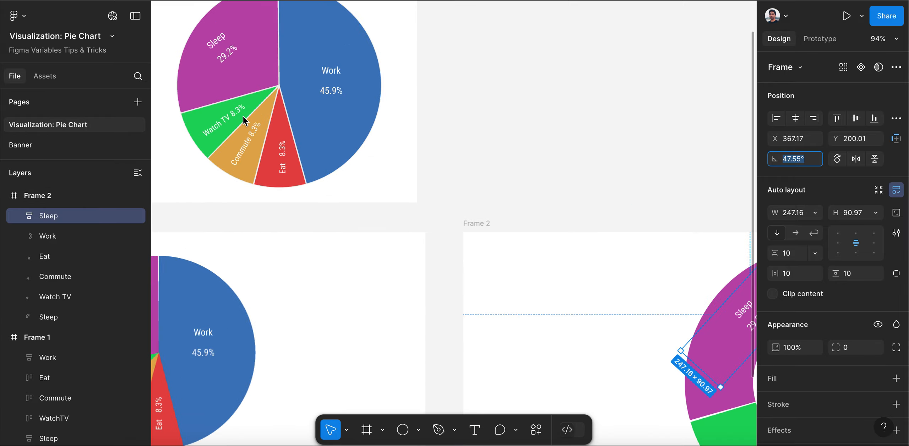
{"action": "left_click", "coordinate": [223, 118]}
{"action": "left_click", "coordinate": [223, 118]}
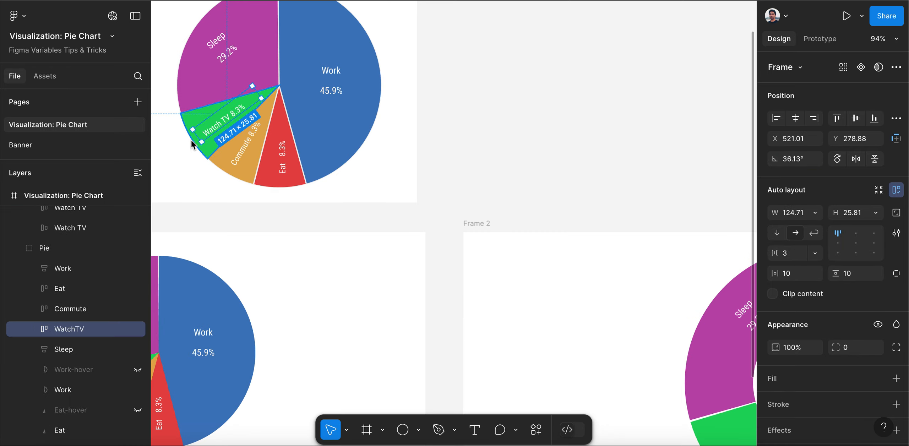
{"action": "scroll", "coordinate": [191, 141], "scroll_direction": "down", "scroll_amount": 4}
{"action": "scroll", "coordinate": [191, 141], "scroll_direction": "down", "scroll_amount": 1}
{"action": "left_click_drag", "start_coordinate": [205, 135], "coordinate": [448, 281]}
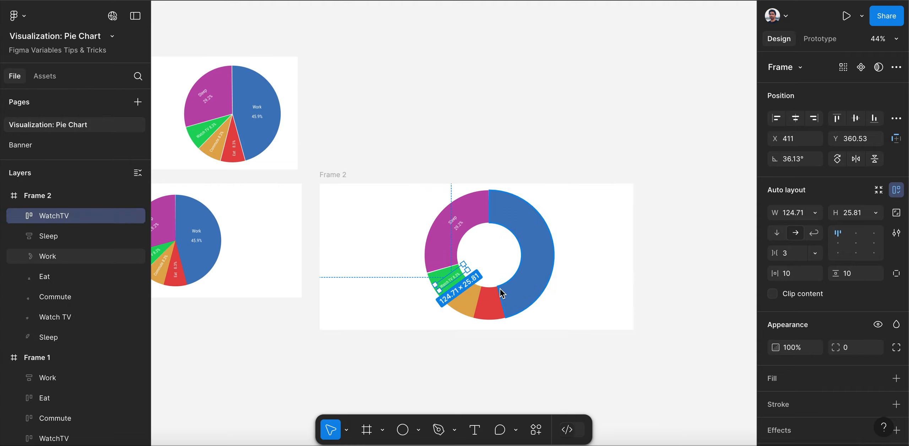
Copy the Commute label from the original pie chart onto the orange ring segment in Frame 2
{"action": "left_click", "coordinate": [215, 148]}
{"action": "left_click", "coordinate": [215, 149]}
{"action": "left_click_drag", "start_coordinate": [214, 145], "coordinate": [463, 294]}
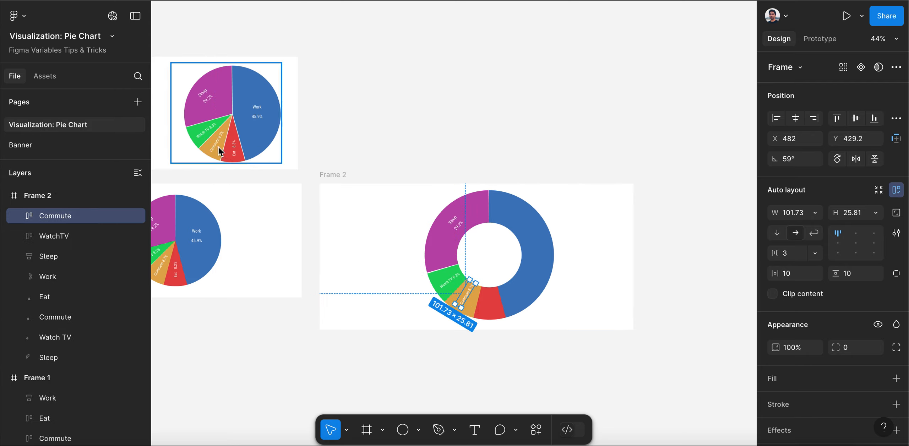
Copy the Eat label from the original pie chart onto the red ring segment in Frame 2
{"action": "left_click", "coordinate": [235, 155]}
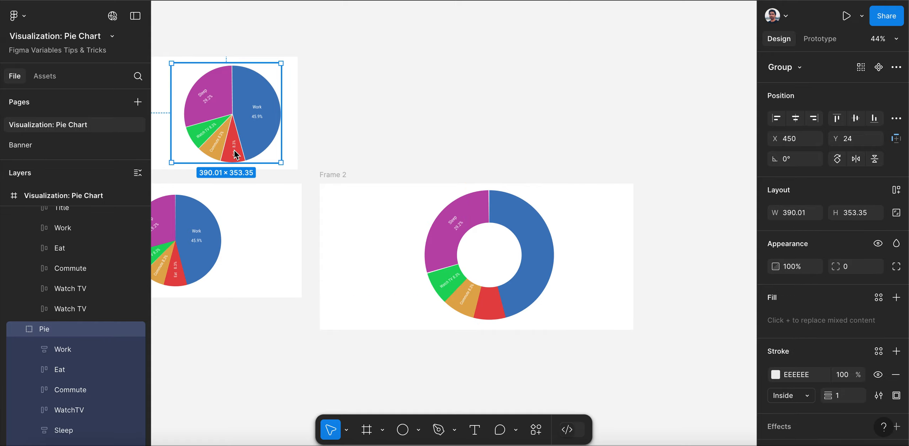
{"action": "left_click", "coordinate": [235, 154]}
{"action": "left_click_drag", "start_coordinate": [234, 154], "coordinate": [490, 304]}
{"action": "key", "text": "shift+Down"}
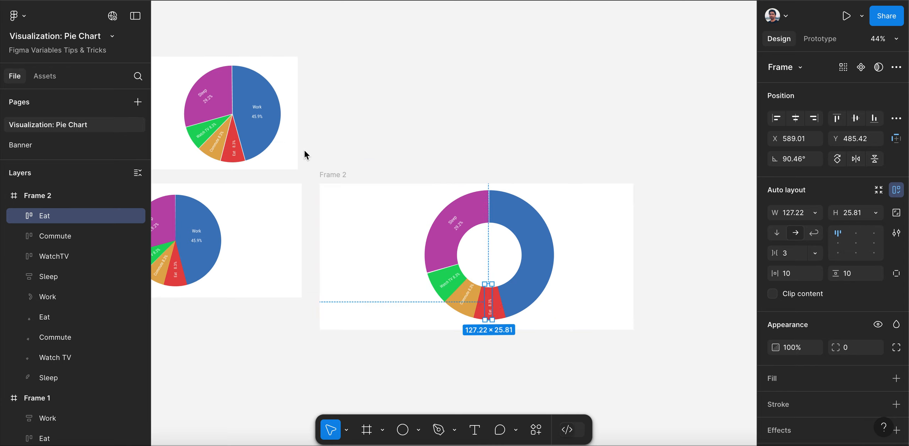
Copy the Work label from the original pie chart onto the blue ring segment in Frame 2
{"action": "double_click", "coordinate": [260, 115]}
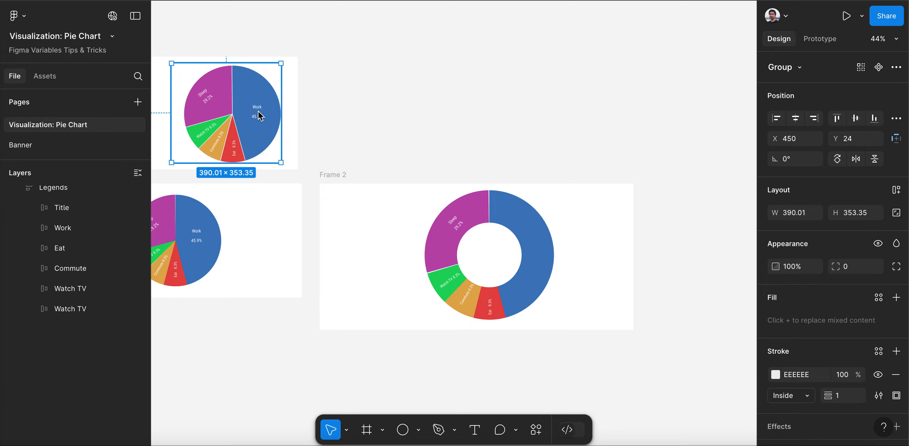
{"action": "double_click", "coordinate": [258, 110]}
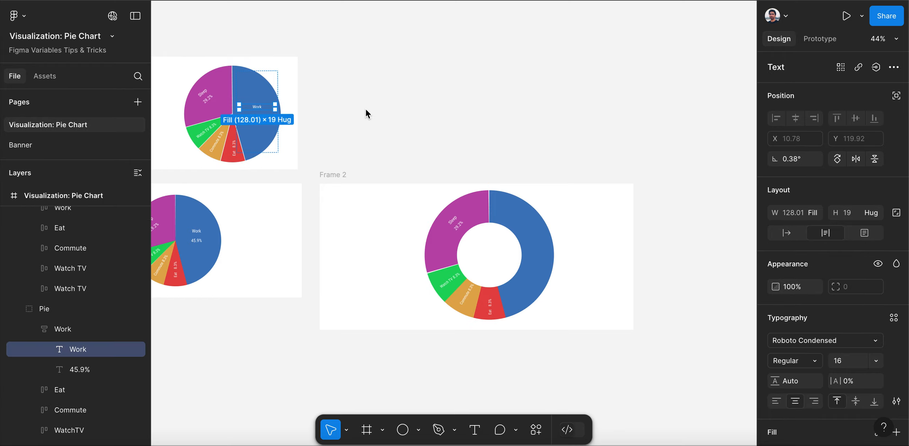
{"action": "left_click", "coordinate": [341, 105]}
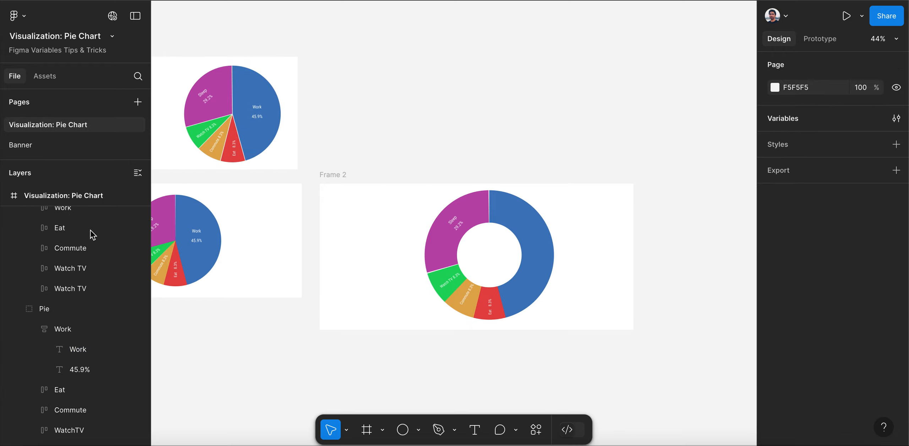
{"action": "scroll", "coordinate": [76, 229], "scroll_direction": "up", "scroll_amount": 1}
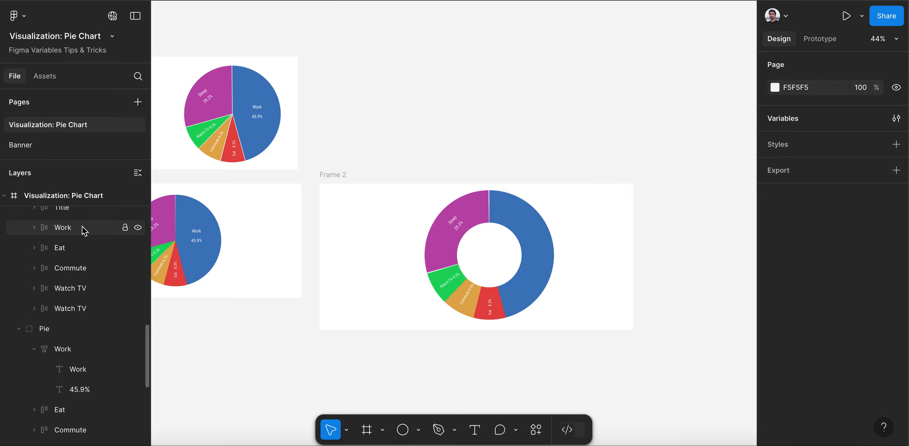
{"action": "left_click", "coordinate": [85, 231]}
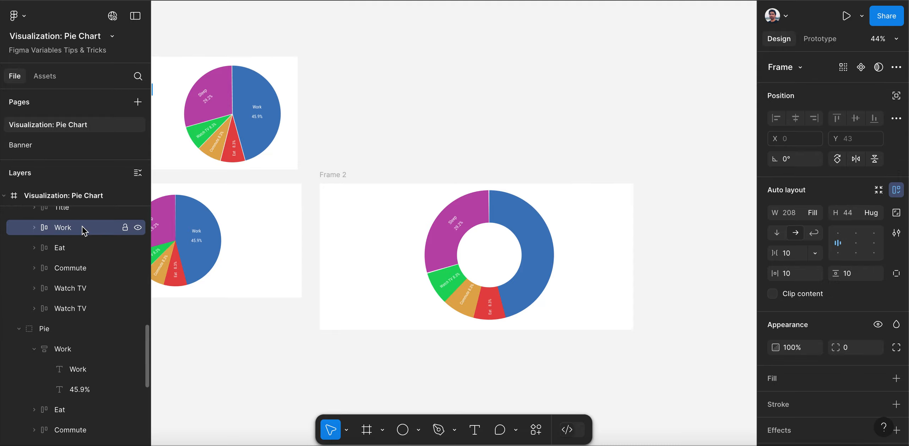
{"action": "left_click", "coordinate": [261, 118]}
{"action": "left_click", "coordinate": [261, 118]}
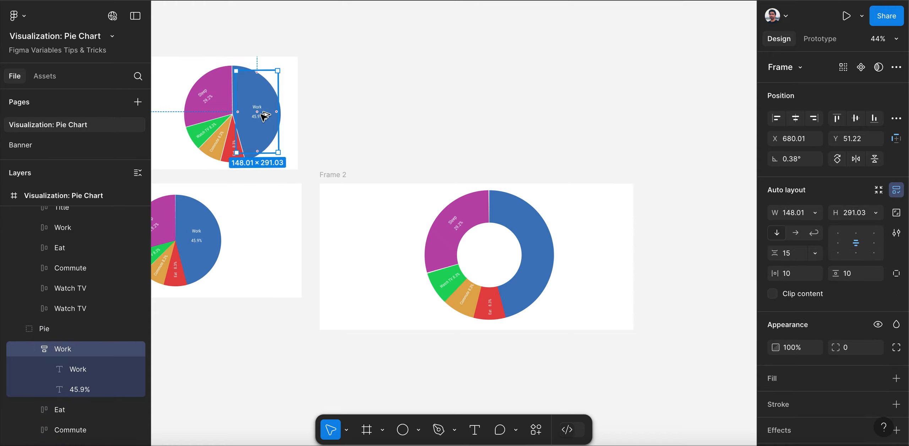
{"action": "left_click_drag", "start_coordinate": [264, 116], "coordinate": [540, 253]}
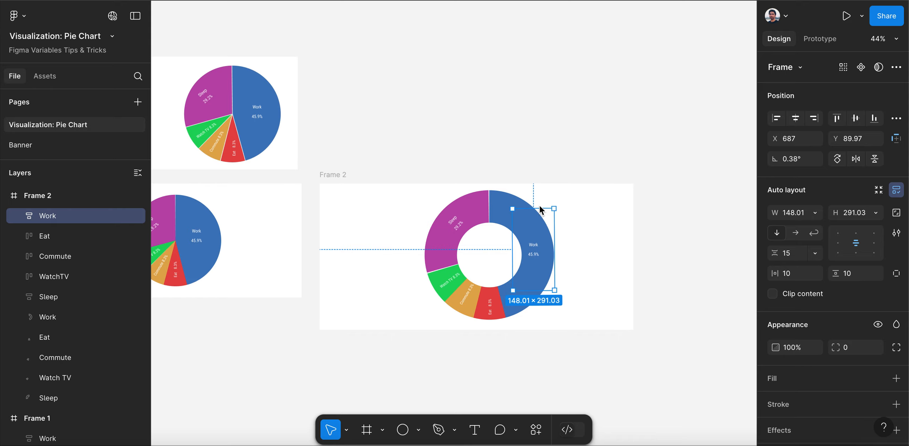
Stretch the Work label in Frame 2 to a height of about 365 and set its rotation to 3.38°
{"action": "left_click_drag", "start_coordinate": [539, 210], "coordinate": [531, 199]}
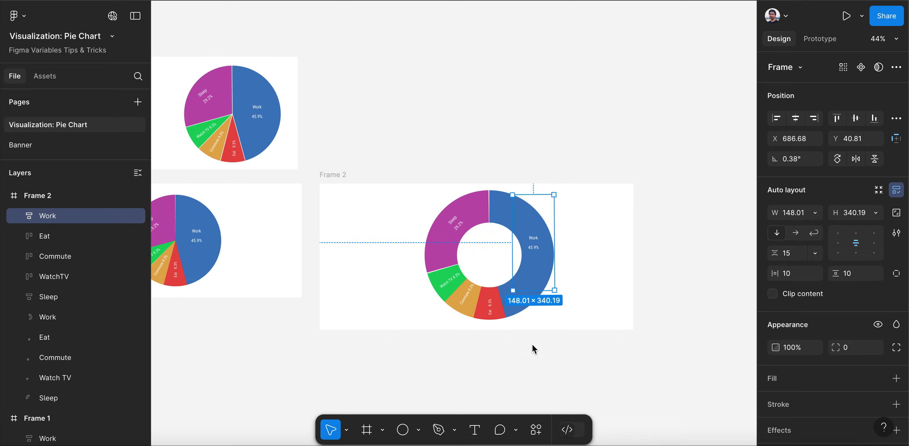
{"action": "left_click_drag", "start_coordinate": [532, 298], "coordinate": [531, 304]}
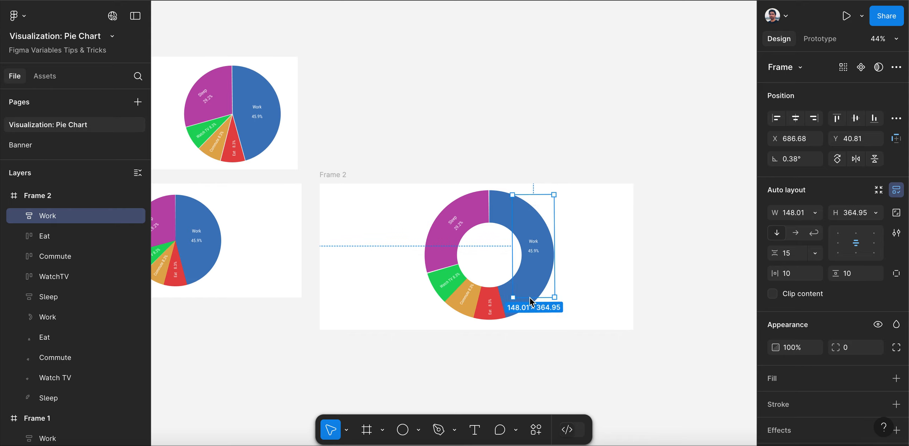
{"action": "left_click", "coordinate": [796, 160]}
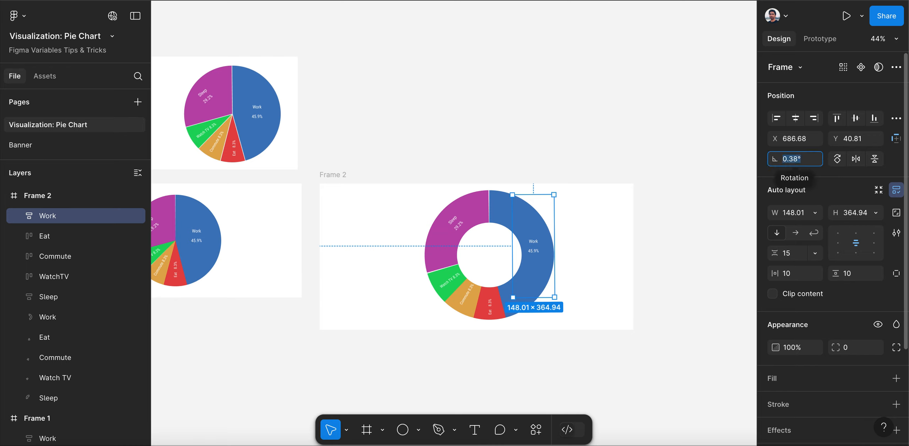
{"action": "key", "text": "Down"}
{"action": "key", "text": "Down"}
{"action": "key", "text": "Down"}
{"action": "key", "text": "Down"}
{"action": "key", "text": "Up"}
{"action": "key", "text": "Up"}
{"action": "key", "text": "Up"}
{"action": "key", "text": "Up"}
{"action": "key", "text": "Up"}
{"action": "key", "text": "Up"}
{"action": "key", "text": "Up"}
{"action": "key", "text": "Up"}
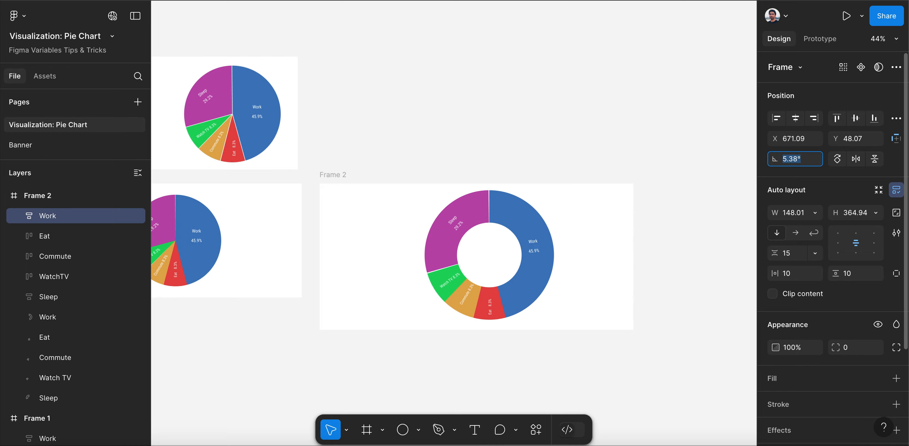
{"action": "key", "text": "Down"}
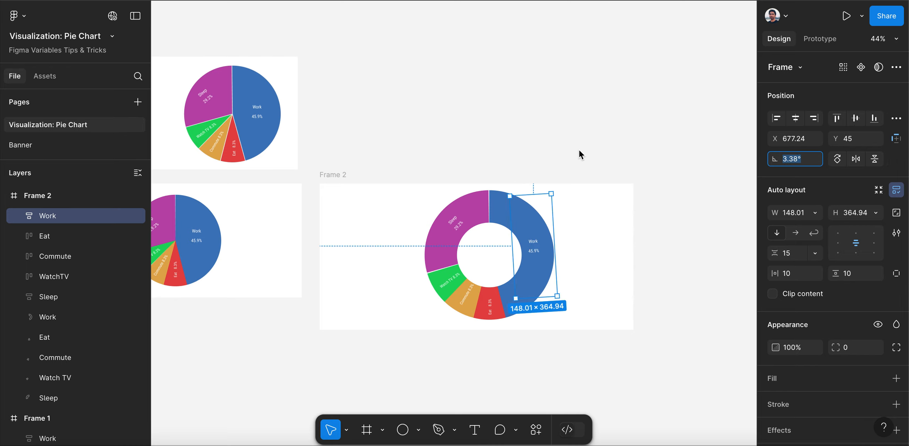
{"action": "left_click", "coordinate": [578, 149]}
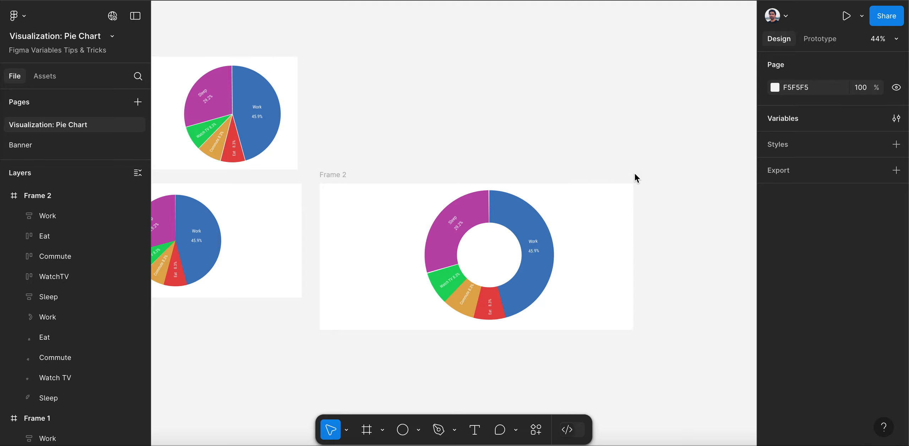
Duplicate the purple Sleep ring segment in Frame 2 and name the copy Sleep-hover
{"action": "scroll", "coordinate": [634, 172], "scroll_direction": "down", "scroll_amount": 3}
{"action": "scroll", "coordinate": [596, 212], "scroll_direction": "up", "scroll_amount": 1}
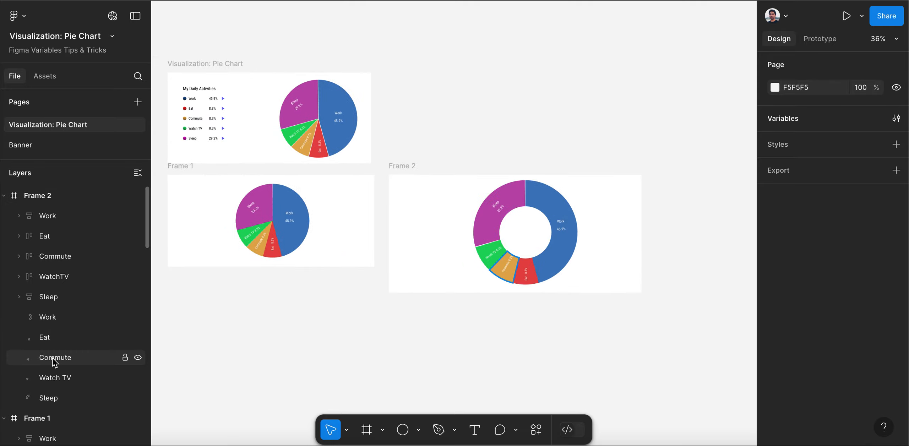
{"action": "scroll", "coordinate": [55, 362], "scroll_direction": "down", "scroll_amount": 1}
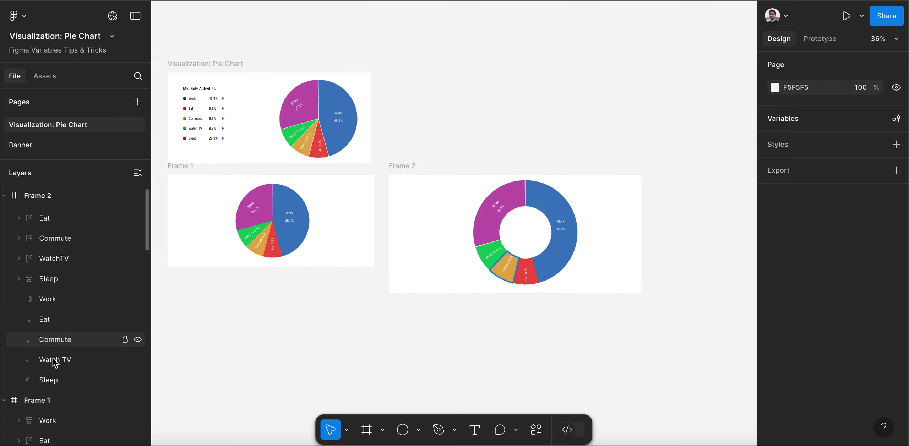
{"action": "left_click", "coordinate": [63, 383]}
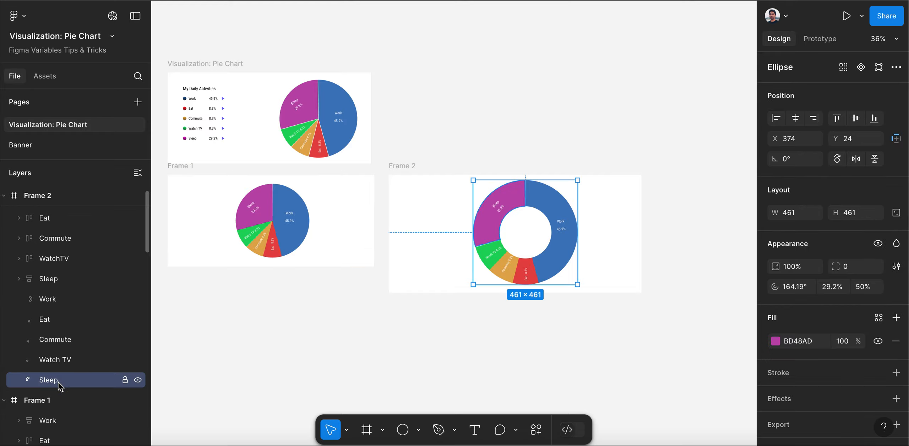
{"action": "key", "text": "ctrl+d"}
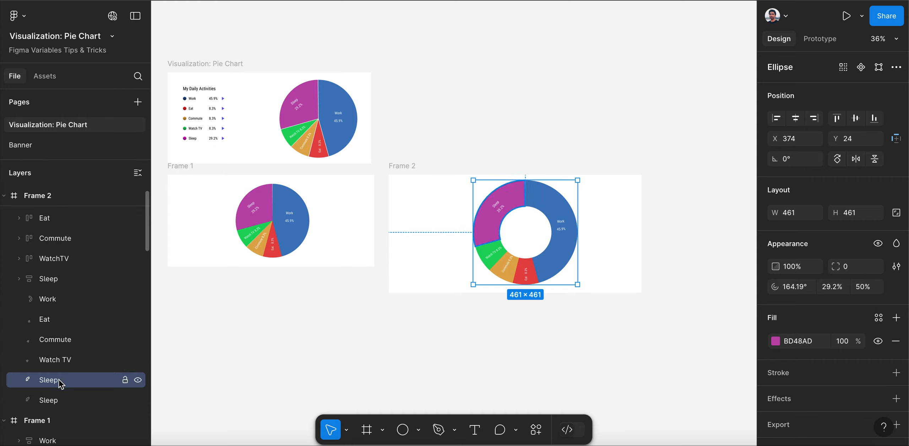
{"action": "double_click", "coordinate": [60, 383]}
{"action": "left_click", "coordinate": [80, 386]}
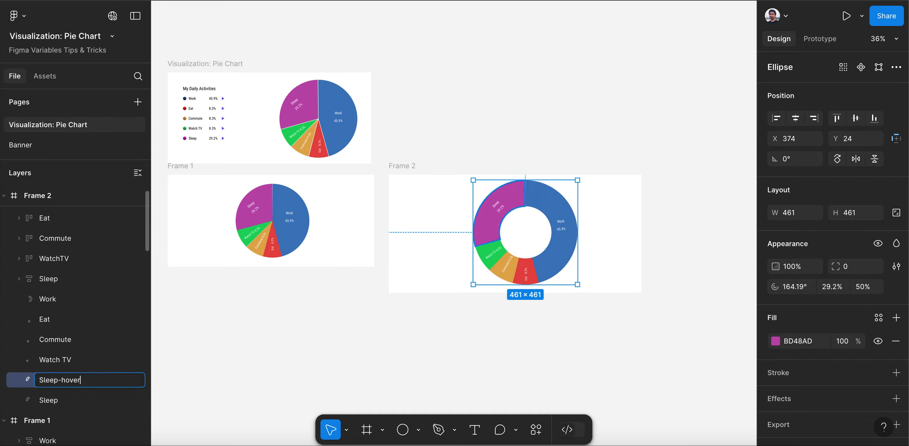
{"action": "type", "text": "-hover"}
Duplicate the green Watch TV ring segment in Frame 2 and name the copy Watch TV-Hover
{"action": "left_click", "coordinate": [57, 361]}
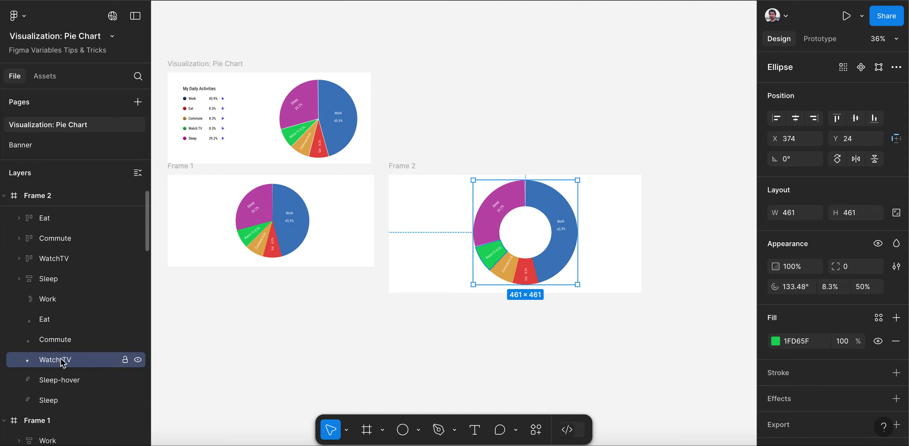
{"action": "key", "text": "ctrl+d"}
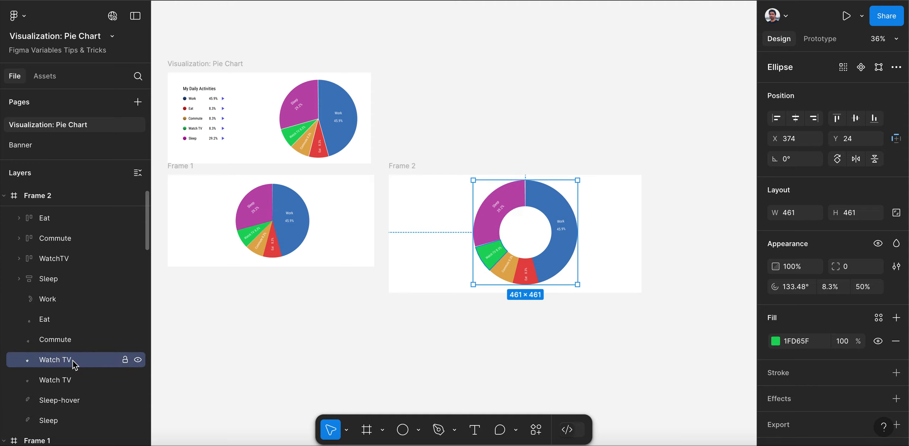
{"action": "double_click", "coordinate": [74, 364]}
{"action": "left_click", "coordinate": [106, 361]}
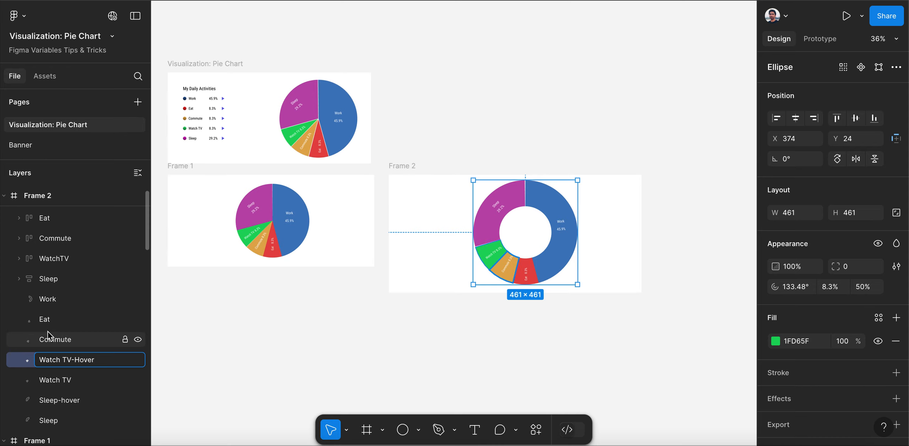
Duplicate the orange Commute ring segment in Frame 2 and name the copy Commute-hover
{"action": "left_click", "coordinate": [53, 341]}
{"action": "key", "text": "ctrl+d"}
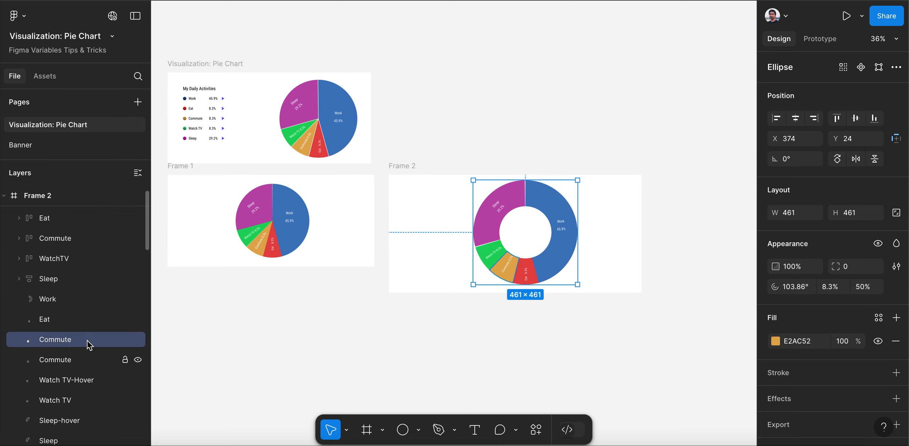
{"action": "double_click", "coordinate": [73, 342]}
{"action": "left_click", "coordinate": [83, 344]}
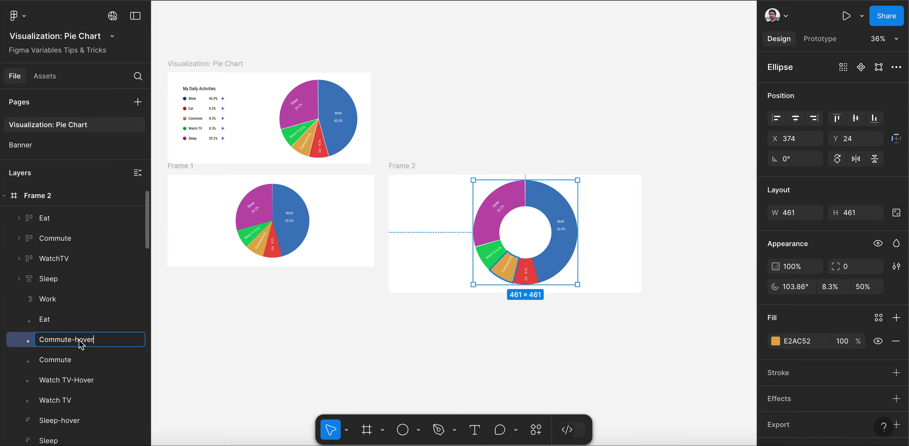
Duplicate the red Eat ring segment in Frame 2 and name the copy Eat-hover
{"action": "left_click", "coordinate": [61, 327]}
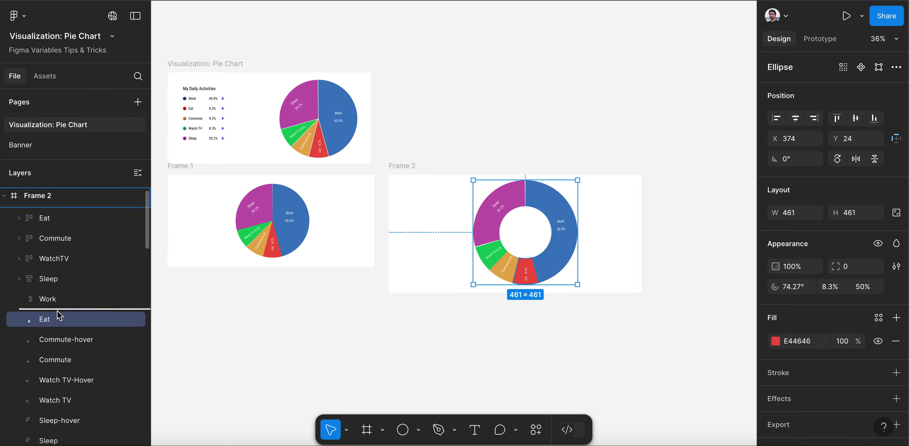
{"action": "key", "text": "ctrl+d"}
{"action": "double_click", "coordinate": [68, 326]}
{"action": "key", "text": "Right"}
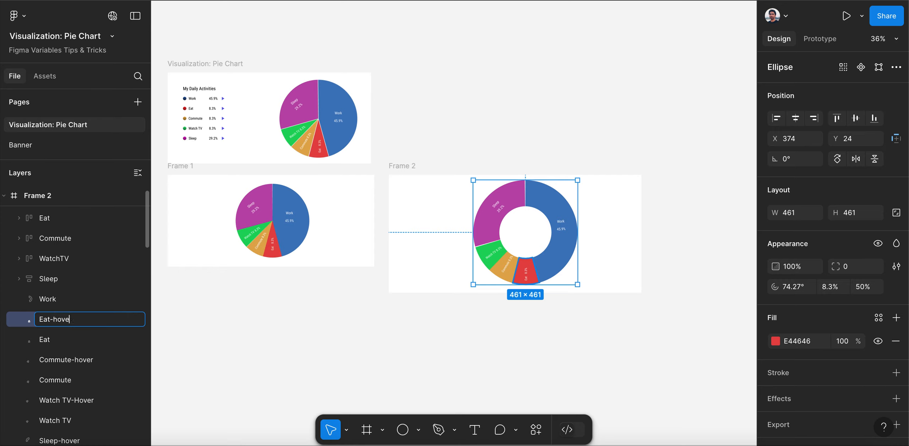
Duplicate the blue Work ring segment in Frame 2 and name the copy Work-hover
{"action": "left_click", "coordinate": [52, 302]}
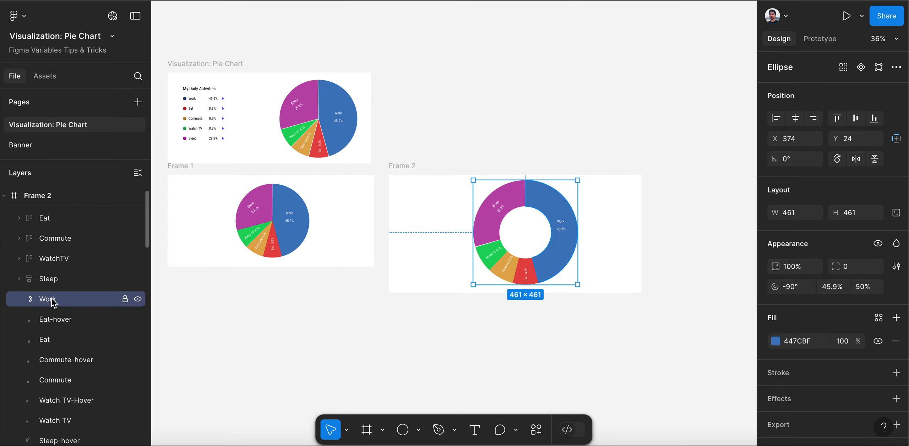
{"action": "key", "text": "ctrl+d"}
{"action": "double_click", "coordinate": [90, 304]}
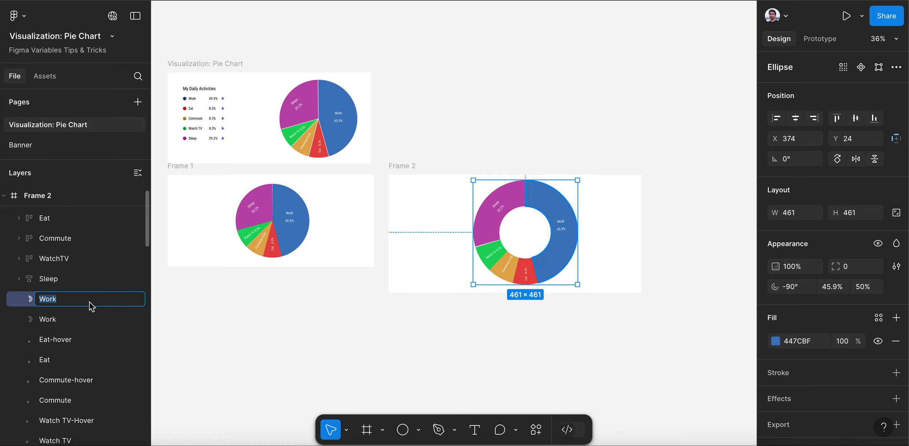
{"action": "key", "text": "Right"}
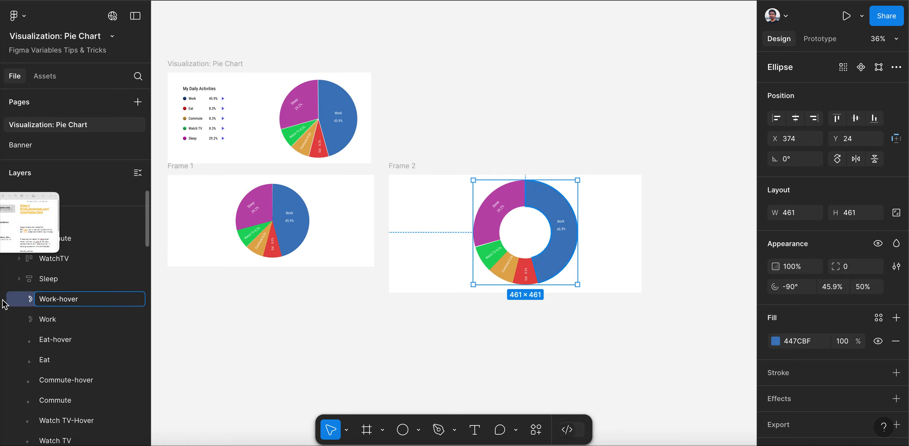
{"action": "key", "text": "Return"}
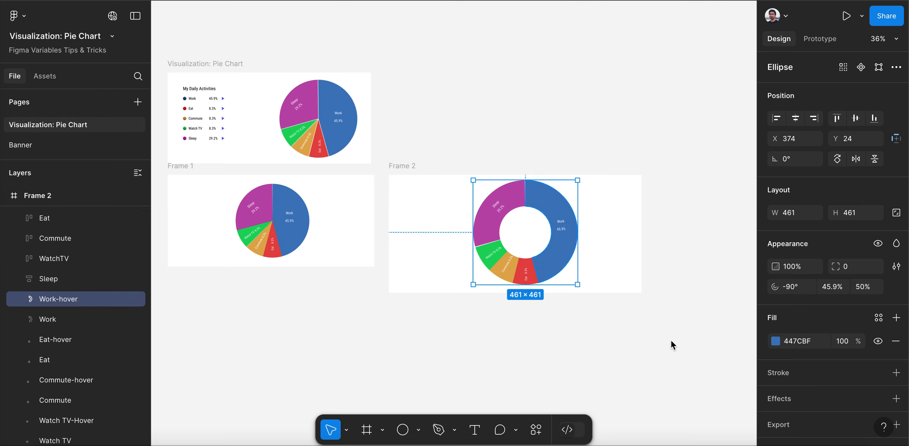
Darken the Work-hover segment's fill to 1B4678 and give it a drop shadow
{"action": "left_click", "coordinate": [776, 341]}
{"action": "left_click_drag", "start_coordinate": [703, 197], "coordinate": [719, 234]}
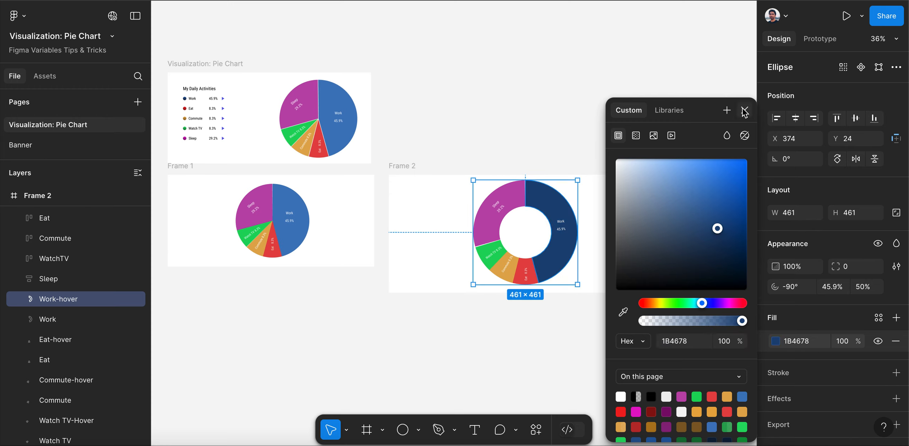
{"action": "left_click", "coordinate": [789, 397]}
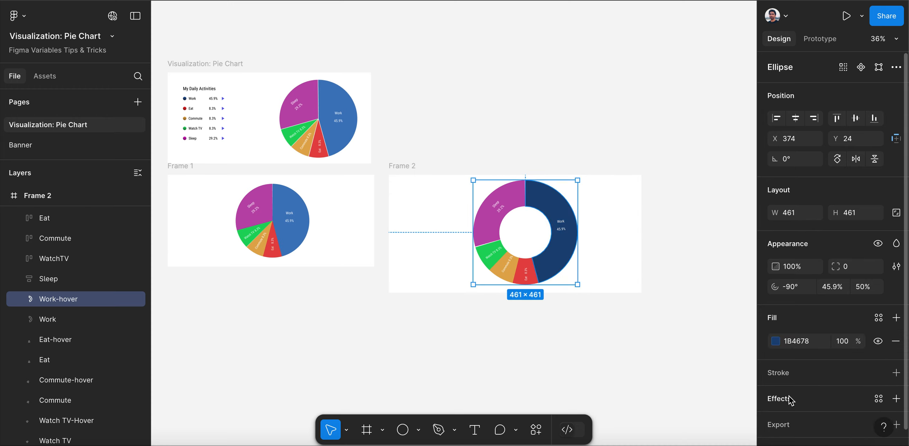
{"action": "left_click", "coordinate": [790, 398]}
{"action": "left_click", "coordinate": [744, 314]}
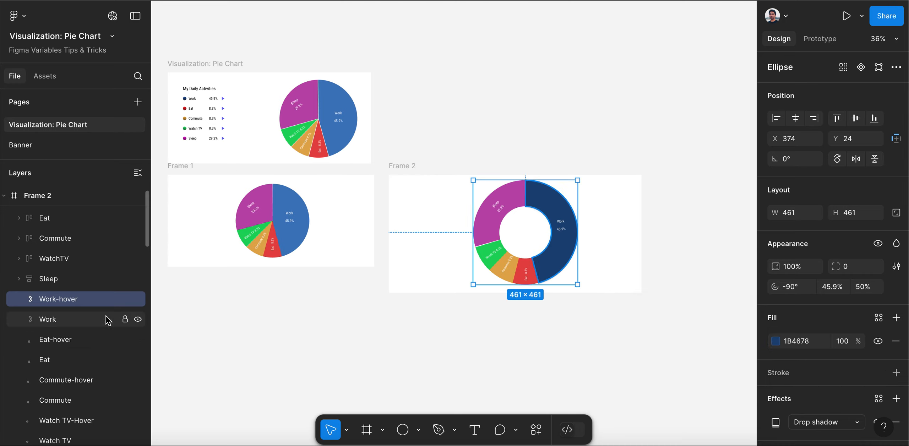
Add a default drop shadow effect to the Eat-hover segment in Frame 2
{"action": "left_click", "coordinate": [71, 340]}
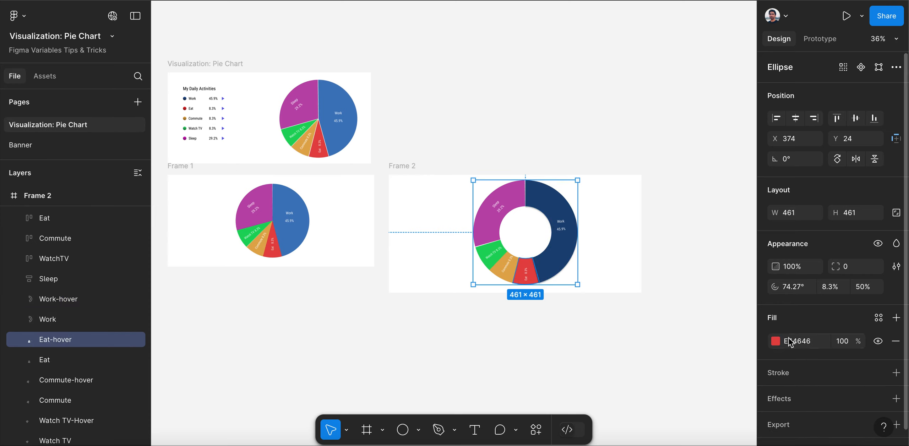
{"action": "left_click", "coordinate": [780, 399]}
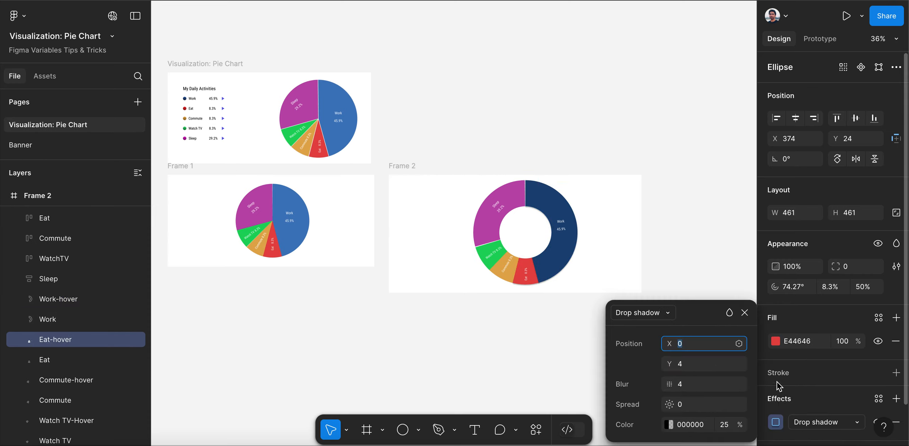
{"action": "left_click", "coordinate": [745, 313]}
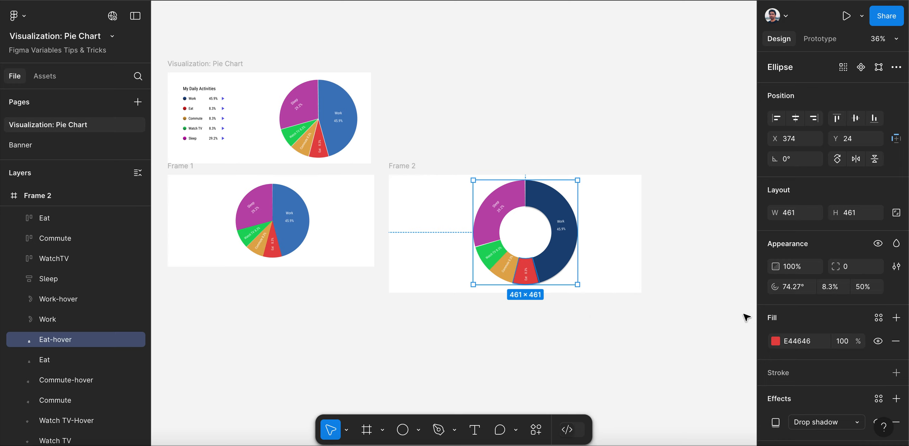
Darken the Eat-hover segment's fill in Frame 2 to B42C2C
{"action": "left_click", "coordinate": [776, 342]}
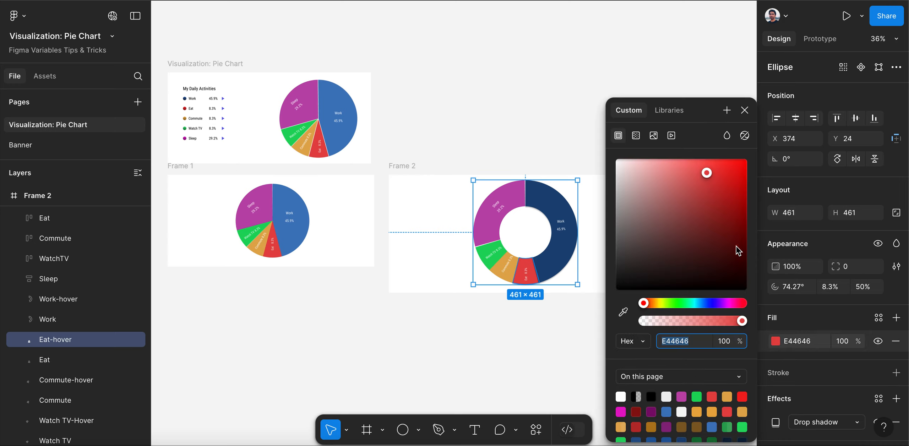
{"action": "left_click_drag", "start_coordinate": [707, 181], "coordinate": [716, 203]}
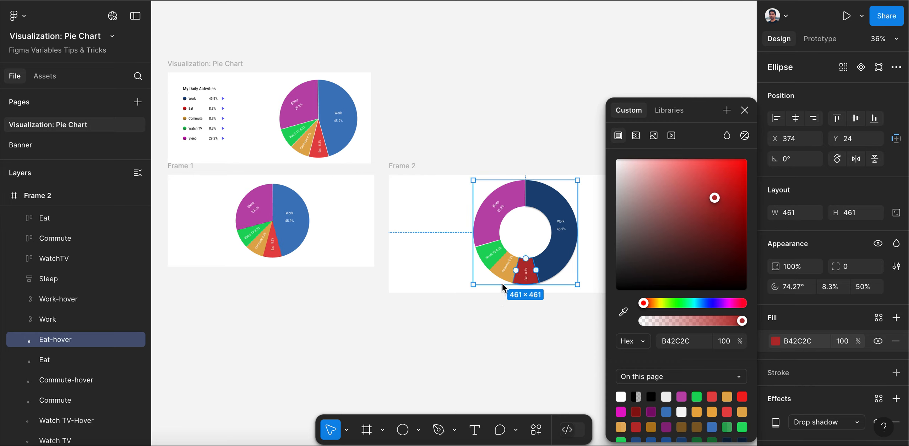
Darken the Commute-hover segment's fill in Frame 2 to B98939 and give it a default drop shadow
{"action": "left_click", "coordinate": [68, 386]}
{"action": "left_click", "coordinate": [776, 341]}
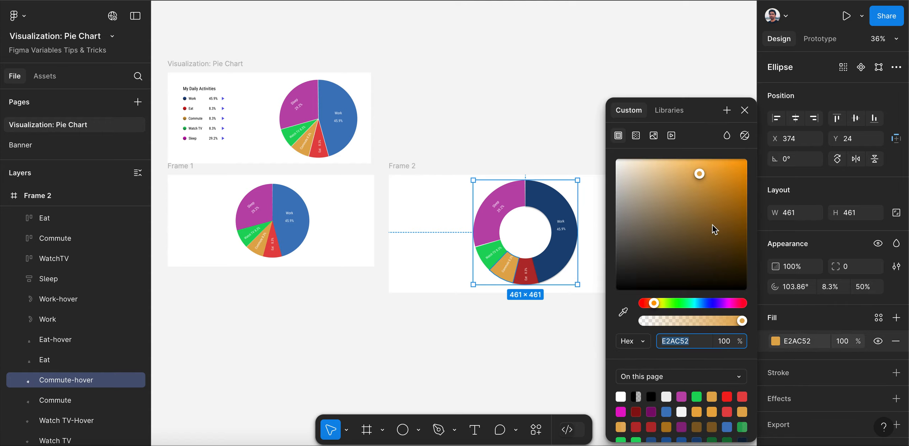
{"action": "left_click_drag", "start_coordinate": [700, 174], "coordinate": [706, 195]}
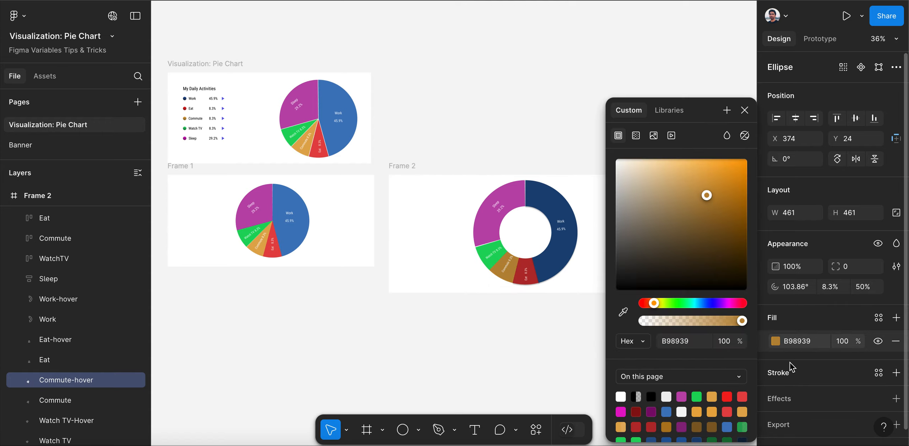
{"action": "left_click", "coordinate": [786, 400]}
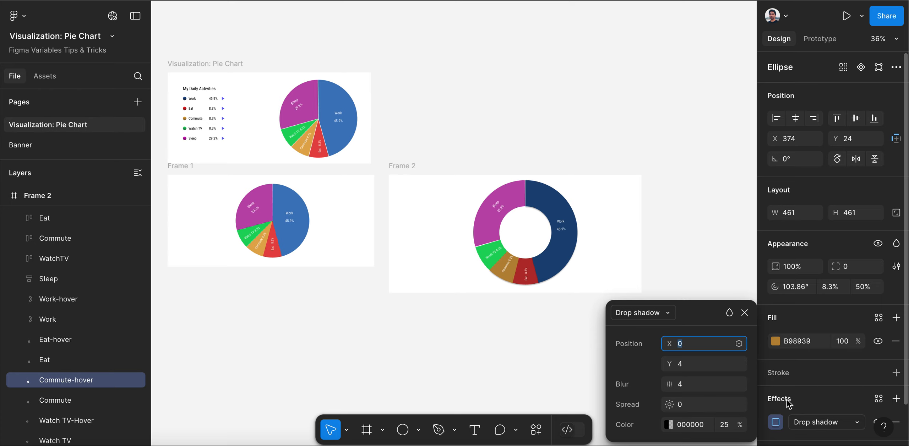
{"action": "left_click", "coordinate": [745, 313]}
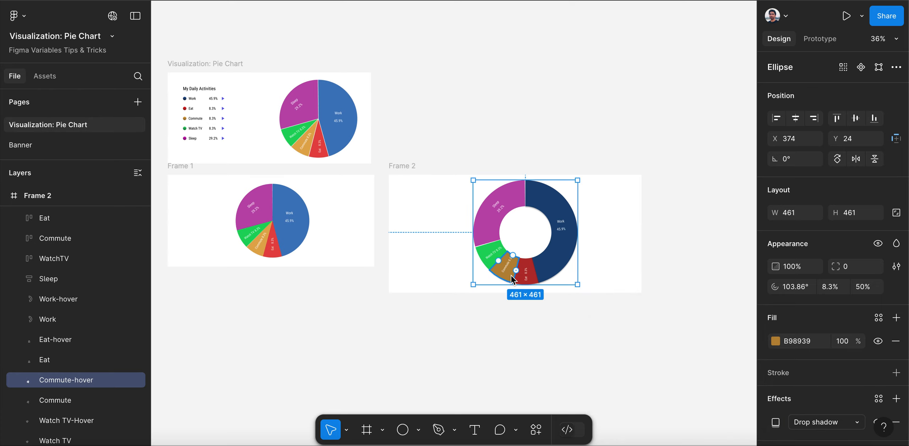
Move the Commute 8.3% label slightly outward within its ring segment, to about X 478, Y 441.2
{"action": "scroll", "coordinate": [513, 279], "scroll_direction": "up", "scroll_amount": 5}
{"action": "left_click_drag", "start_coordinate": [496, 251], "coordinate": [493, 259]}
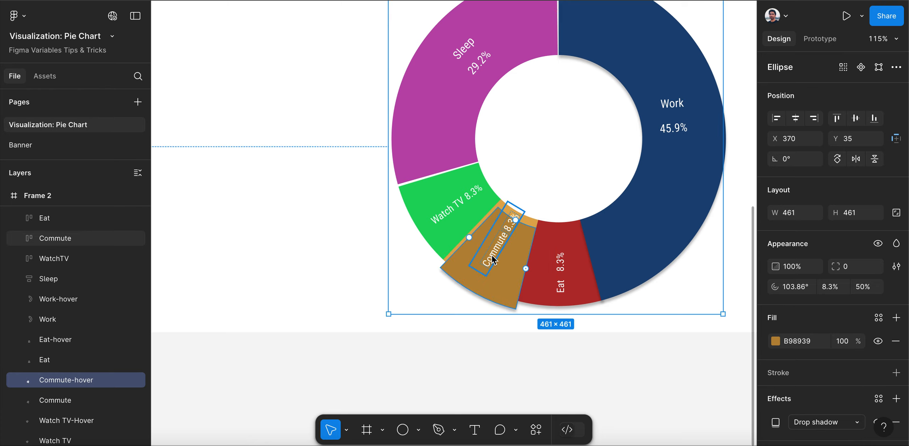
{"action": "key", "text": "ctrl+z"}
{"action": "left_click", "coordinate": [500, 250]}
{"action": "left_click_drag", "start_coordinate": [499, 249], "coordinate": [496, 259]}
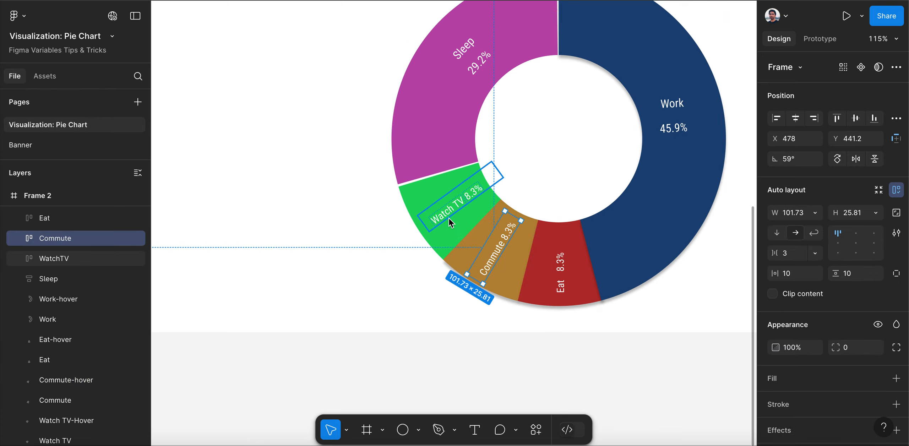
Give the Watch TV-Hover segment in Frame 2 a default drop shadow and darken its fill to 118D3C
{"action": "left_click", "coordinate": [447, 228]}
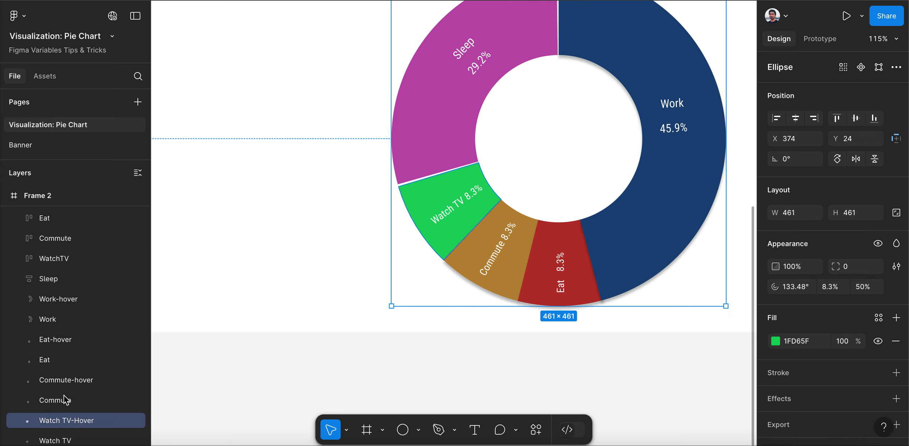
{"action": "scroll", "coordinate": [65, 400], "scroll_direction": "down", "scroll_amount": 5}
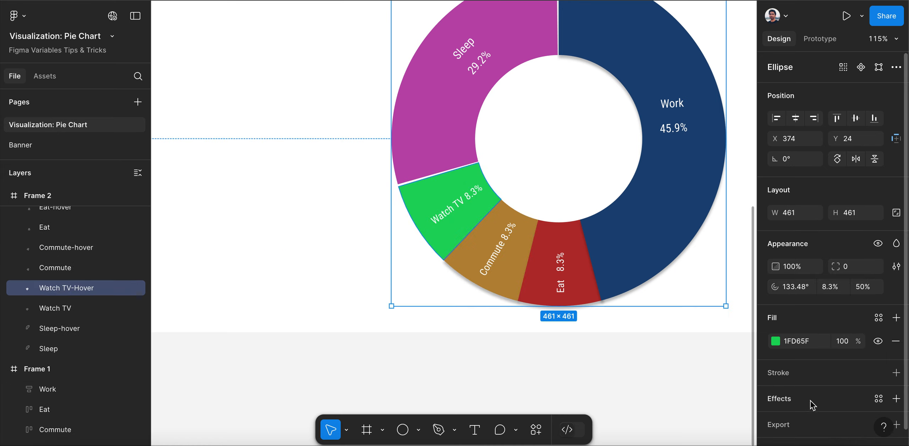
{"action": "left_click", "coordinate": [778, 399]}
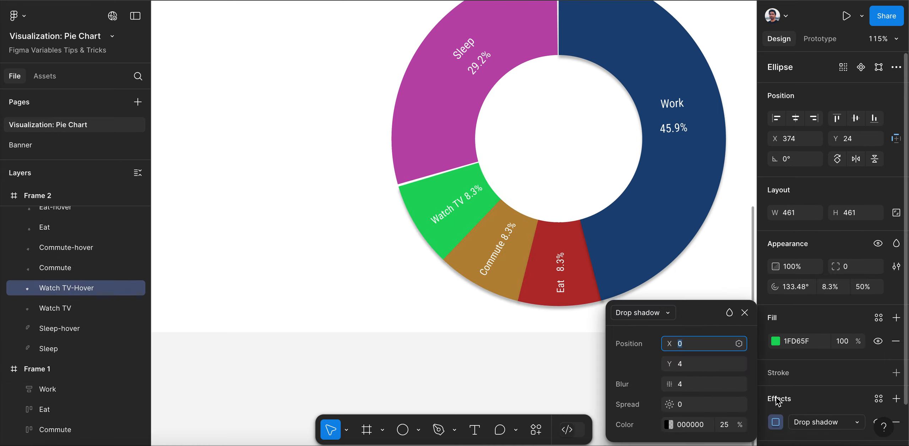
{"action": "left_click", "coordinate": [777, 341]}
{"action": "left_click_drag", "start_coordinate": [731, 188], "coordinate": [731, 217]}
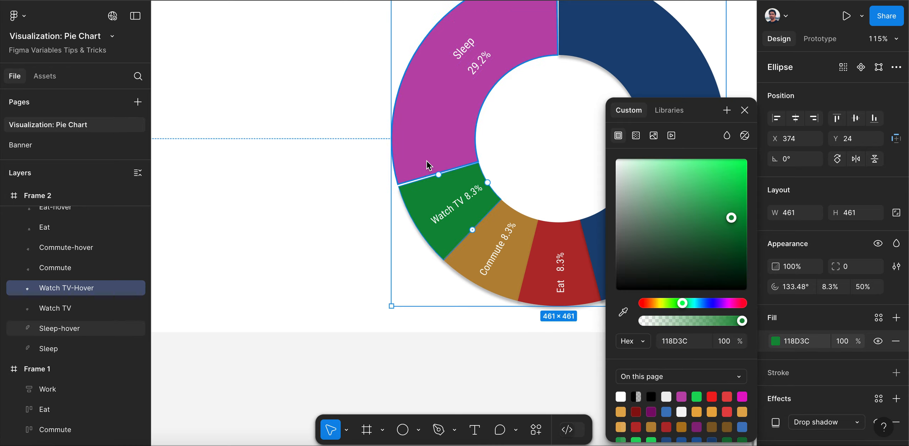
Darken the Sleep-hover segment's fill in Frame 2 to 7D1D70 and add a default drop shadow to it
{"action": "left_click", "coordinate": [427, 161]}
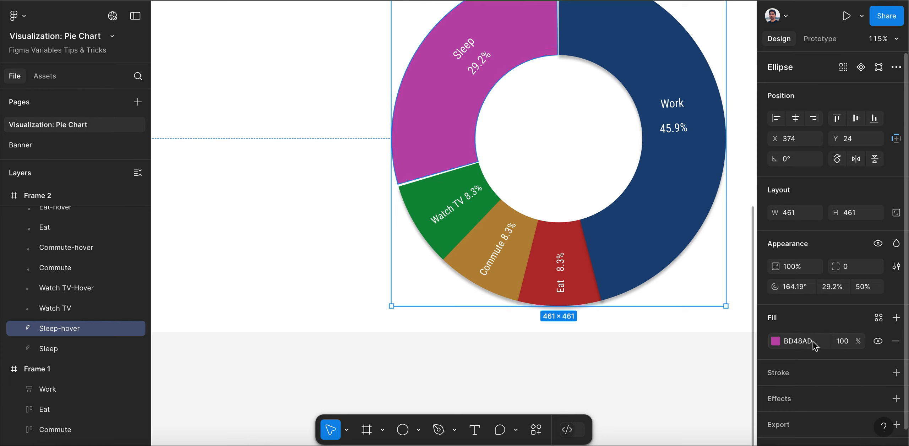
{"action": "left_click", "coordinate": [777, 342]}
{"action": "left_click_drag", "start_coordinate": [723, 254], "coordinate": [717, 226]}
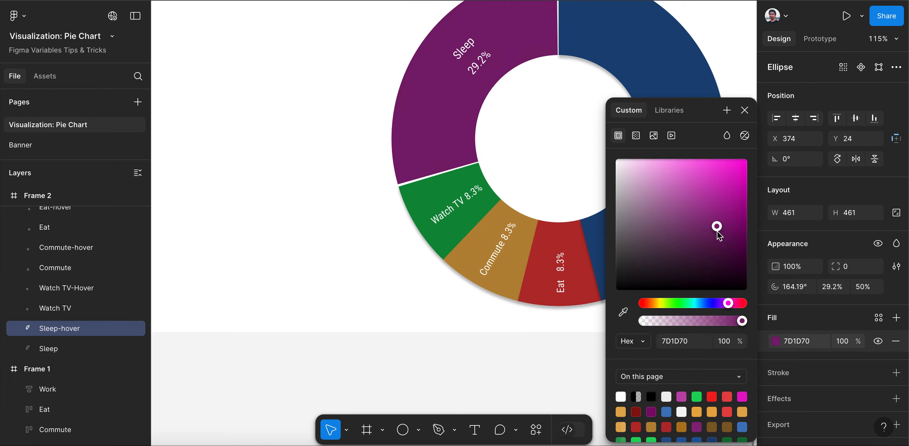
{"action": "left_click", "coordinate": [745, 111]}
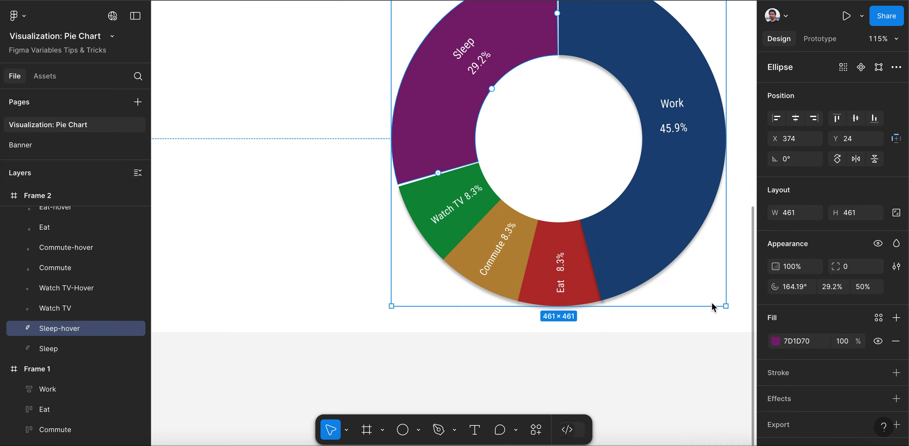
{"action": "left_click", "coordinate": [782, 398]}
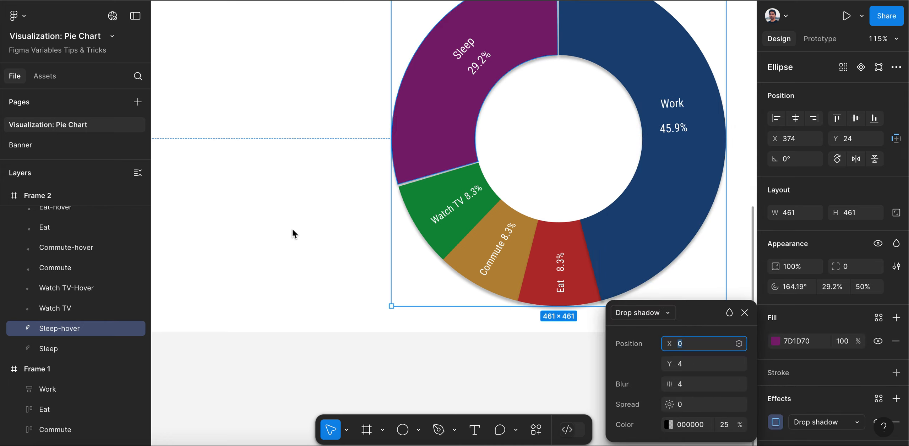
{"action": "key", "text": "Escape"}
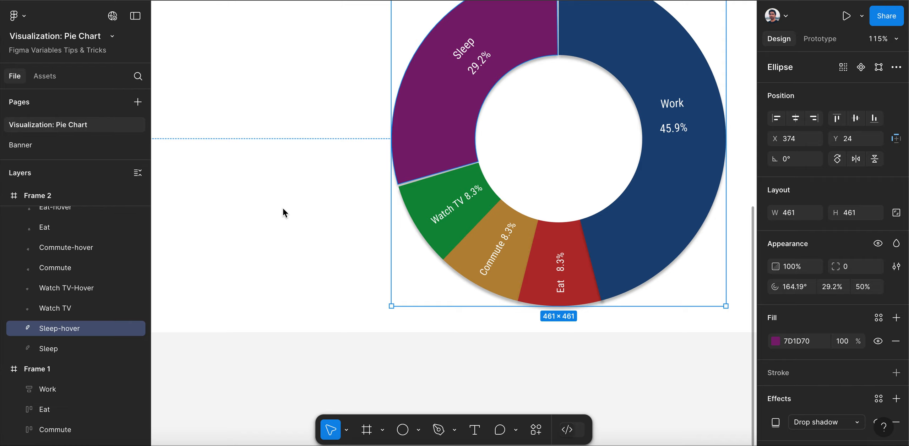
Bind the visibility of the Work-hover segment in Frame 2 to the Work-hover variable
{"action": "scroll", "coordinate": [283, 208], "scroll_direction": "down", "scroll_amount": 5}
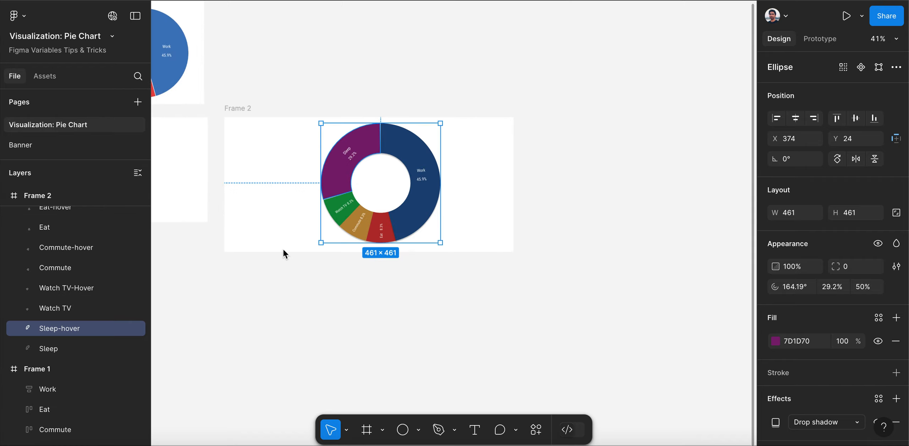
{"action": "scroll", "coordinate": [356, 131], "scroll_direction": "up", "scroll_amount": 4}
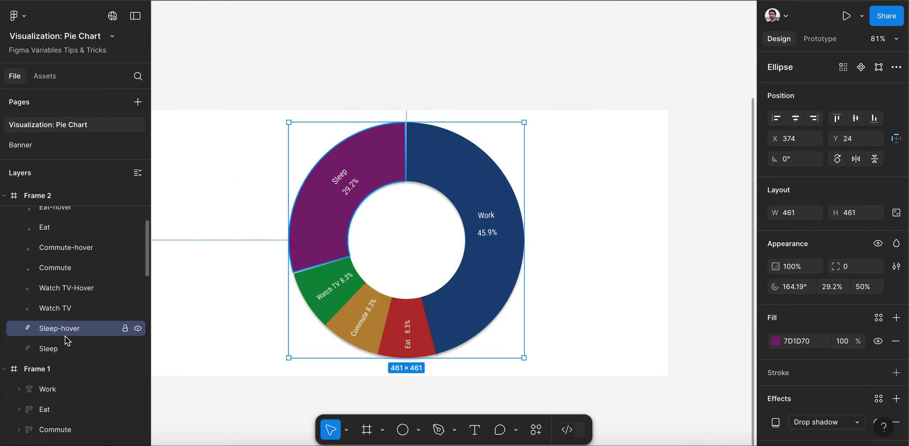
{"action": "scroll", "coordinate": [66, 319], "scroll_direction": "up", "scroll_amount": 4}
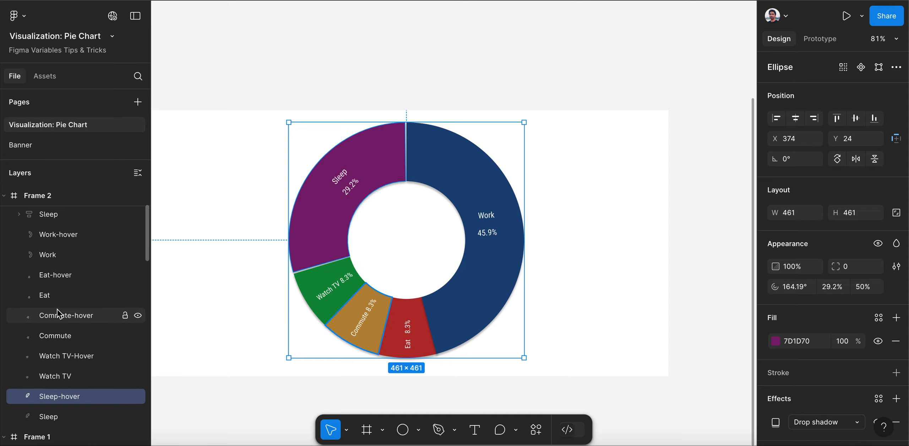
{"action": "left_click", "coordinate": [76, 237]}
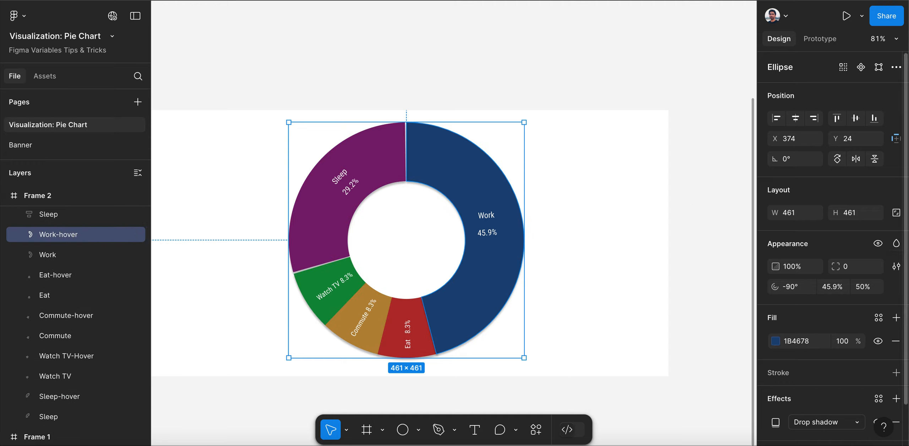
{"action": "left_click", "coordinate": [878, 244]}
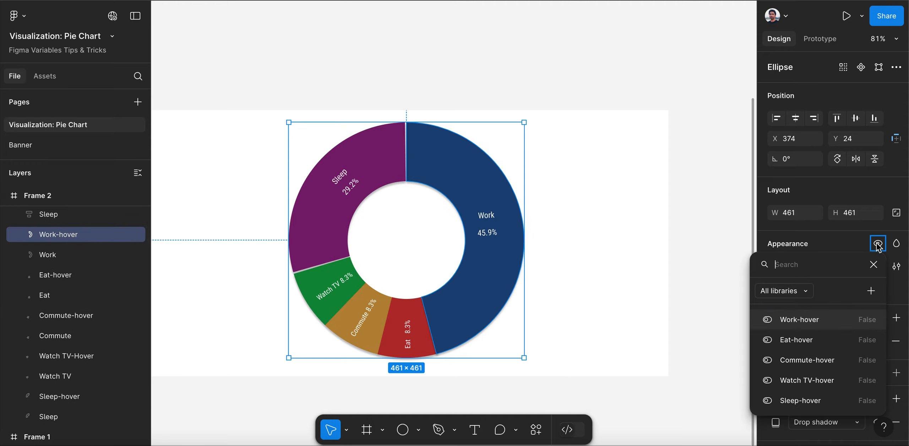
{"action": "left_click", "coordinate": [817, 320]}
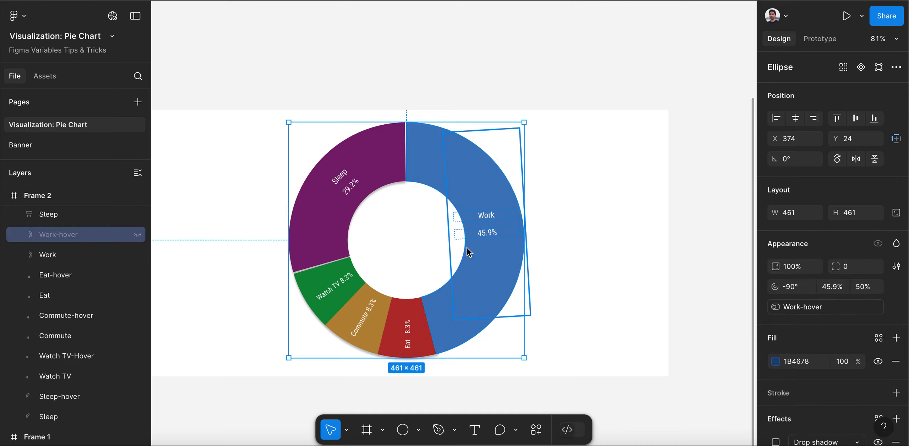
Bind the visibility of the Eat-hover and Commute-hover segments in Frame 2 to the variables Eat-hover and Commute-hover
{"action": "left_click", "coordinate": [64, 277]}
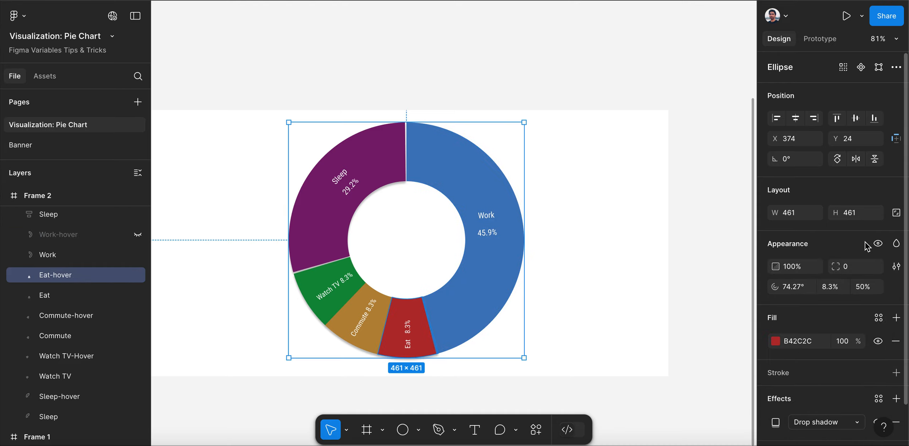
{"action": "left_click", "coordinate": [878, 244]}
{"action": "left_click", "coordinate": [797, 340]}
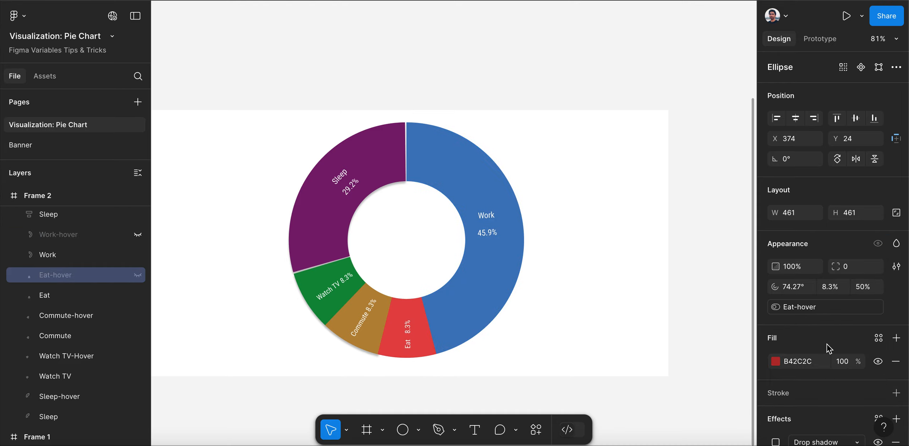
{"action": "left_click", "coordinate": [73, 317]}
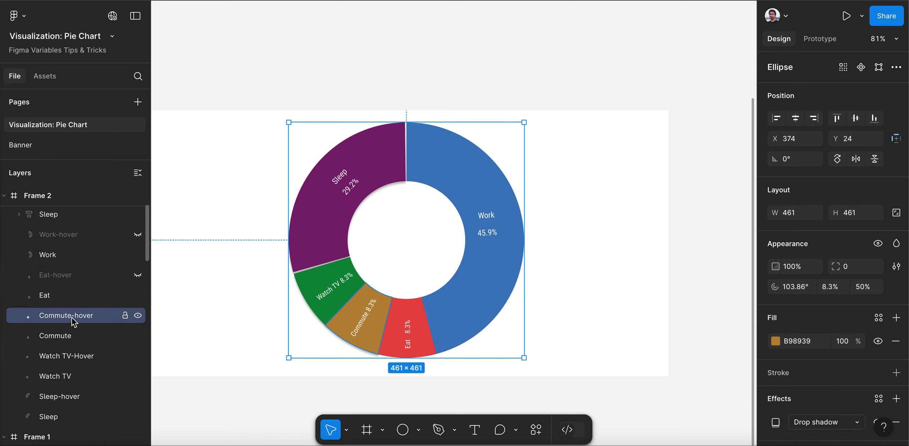
{"action": "left_click", "coordinate": [879, 245]}
{"action": "left_click", "coordinate": [820, 361]}
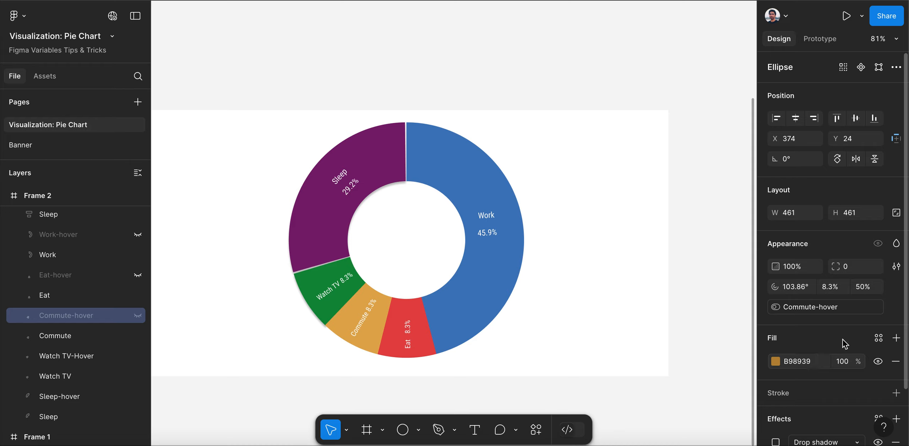
Bind the visibility of the Watch TV-Hover and Sleep-hover segments in Frame 2 to the variables Watch TV-hover and Sleep-hover
{"action": "left_click", "coordinate": [78, 357]}
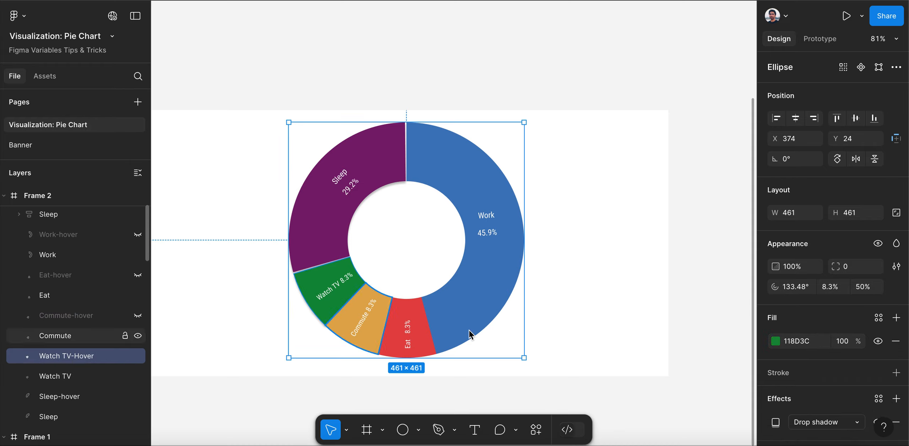
{"action": "left_click", "coordinate": [879, 244]}
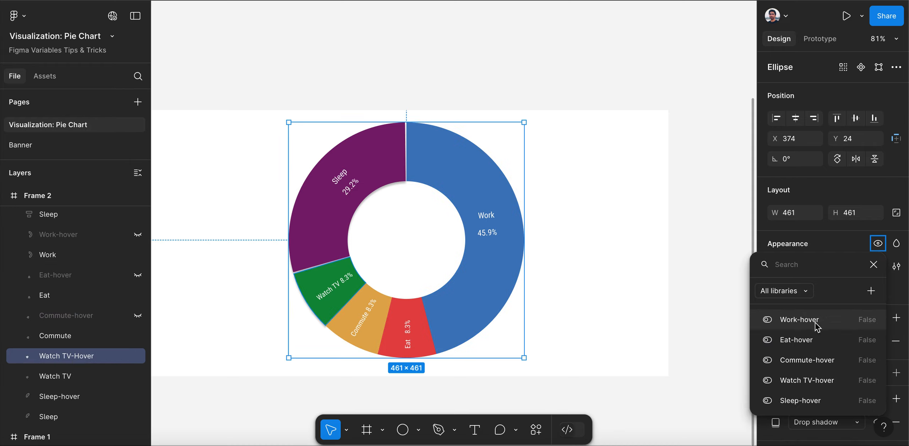
{"action": "left_click", "coordinate": [817, 382]}
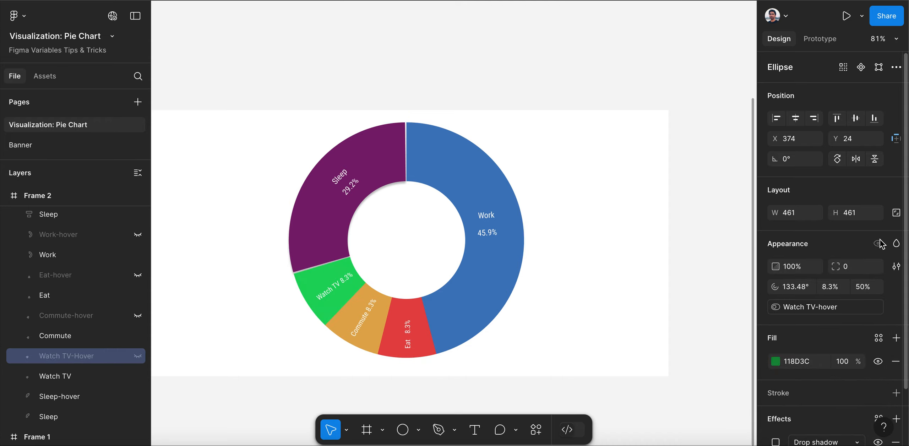
{"action": "left_click", "coordinate": [76, 396]}
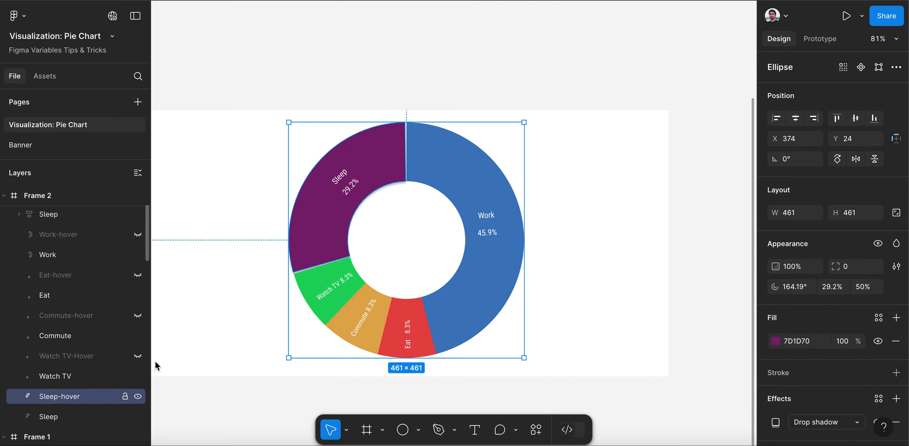
{"action": "right_click", "coordinate": [877, 244]}
{"action": "left_click", "coordinate": [812, 401]}
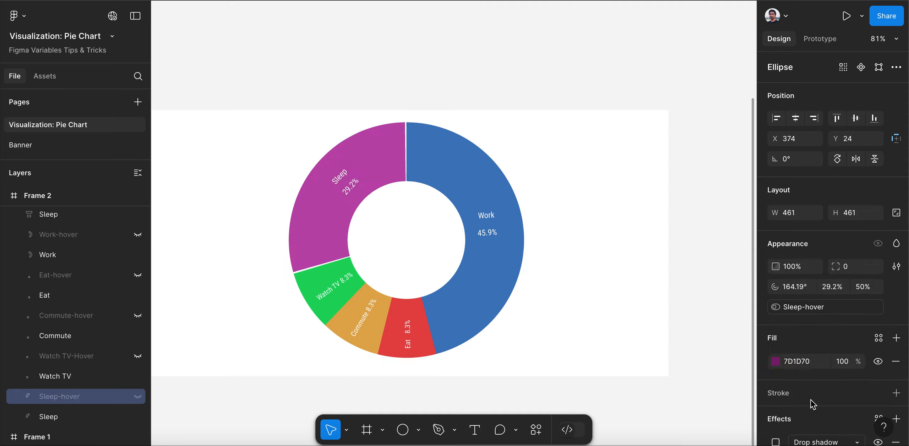
Copy the Mouse leave and Hover set-variable interactions from Frame 1's Work slice onto the Work segment in Frame 2
{"action": "scroll", "coordinate": [520, 169], "scroll_direction": "down", "scroll_amount": 3}
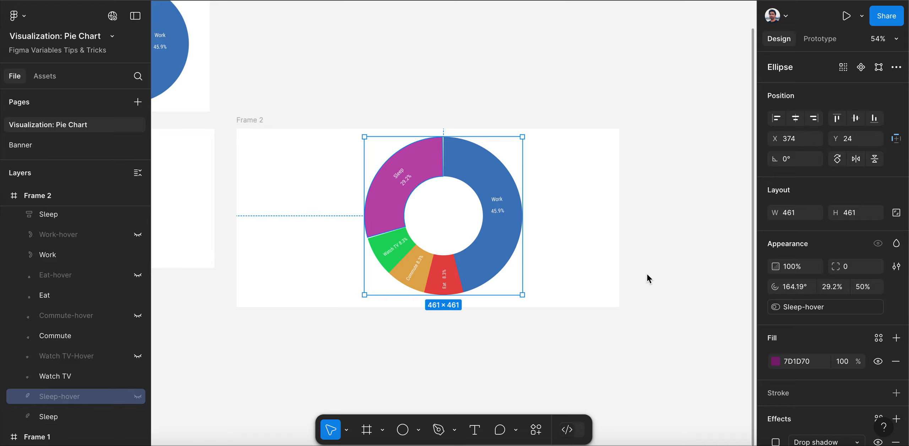
{"action": "scroll", "coordinate": [646, 279], "scroll_direction": "down", "scroll_amount": 3}
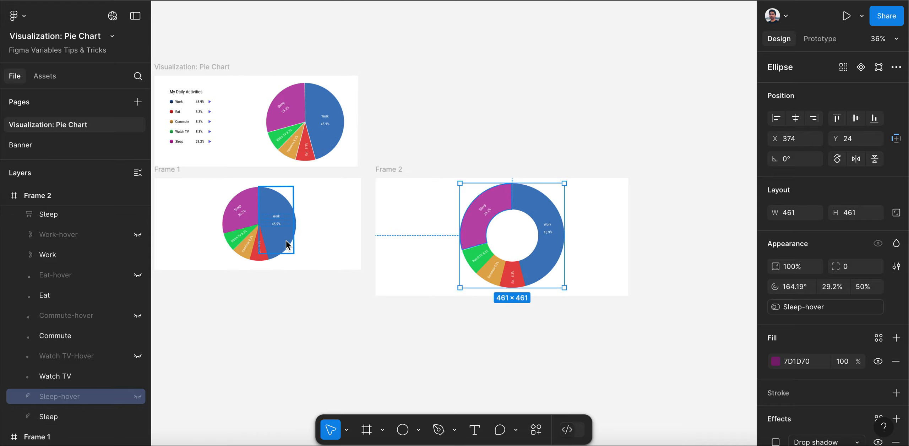
{"action": "left_click", "coordinate": [277, 257]}
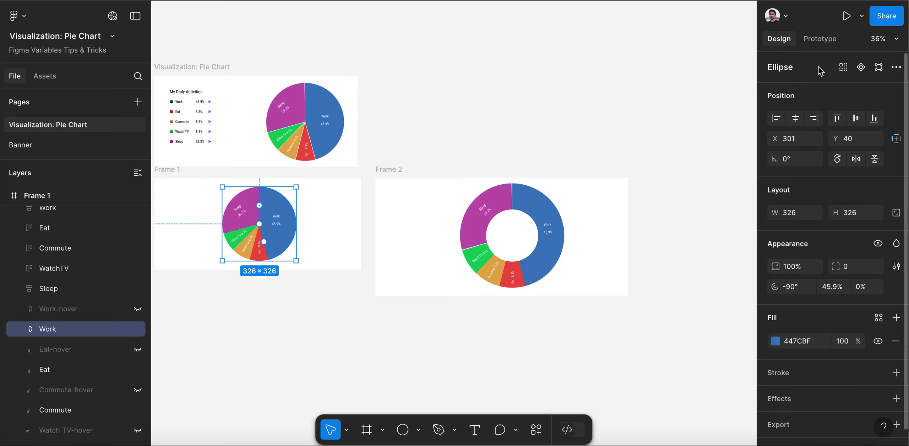
{"action": "left_click", "coordinate": [820, 38]}
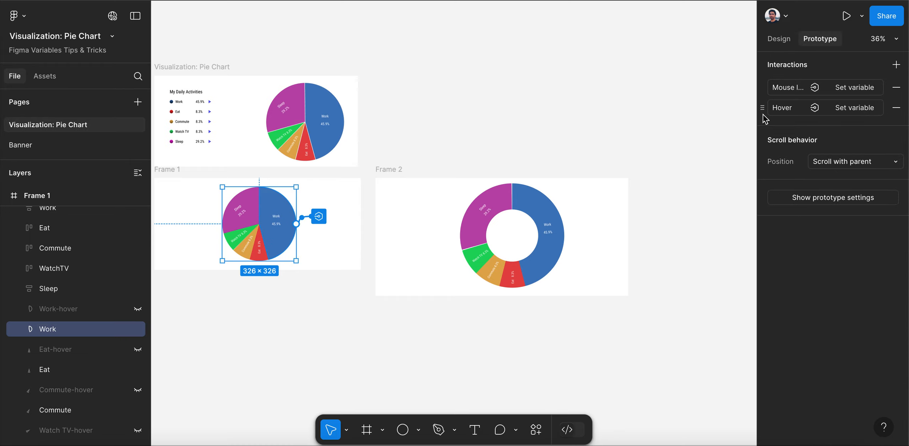
{"action": "left_click", "coordinate": [760, 93], "text": "shift"}
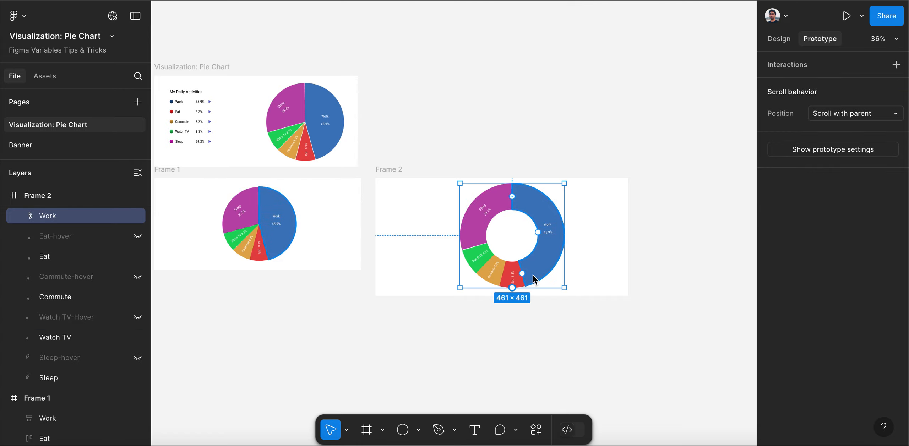
{"action": "scroll", "coordinate": [107, 308], "scroll_direction": "up", "scroll_amount": 1}
{"action": "scroll", "coordinate": [109, 311], "scroll_direction": "up", "scroll_amount": 3}
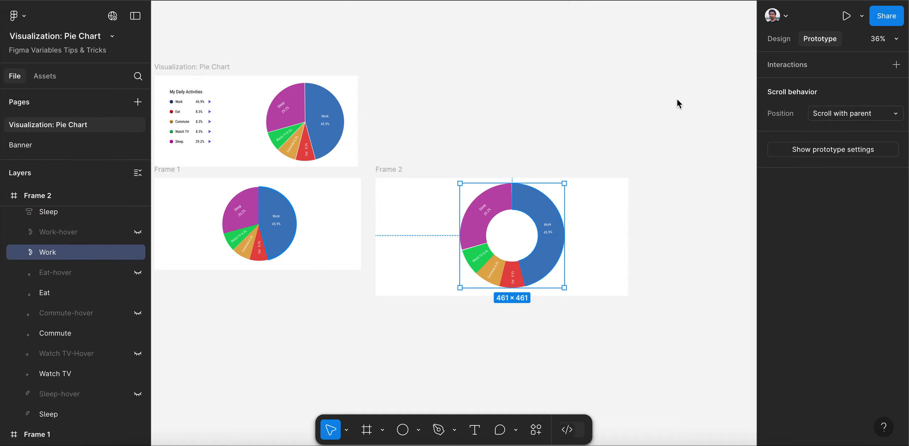
{"action": "key", "text": "super+v"}
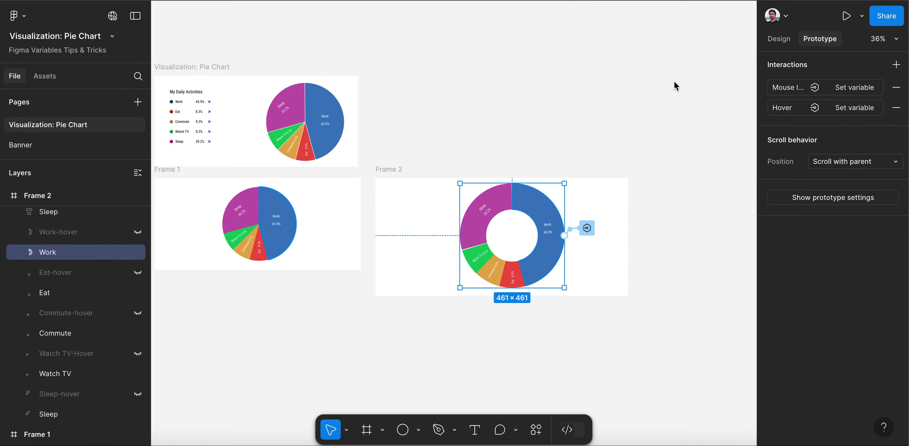
Copy both set-variable interactions from the Eat slice in Frame 1 onto the Eat segment in Frame 2
{"action": "left_click", "coordinate": [266, 257]}
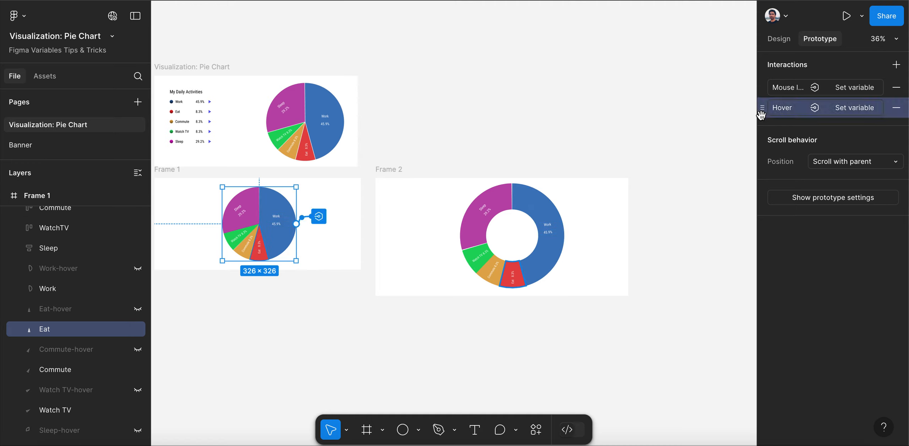
{"action": "left_click", "coordinate": [760, 92], "text": "shift"}
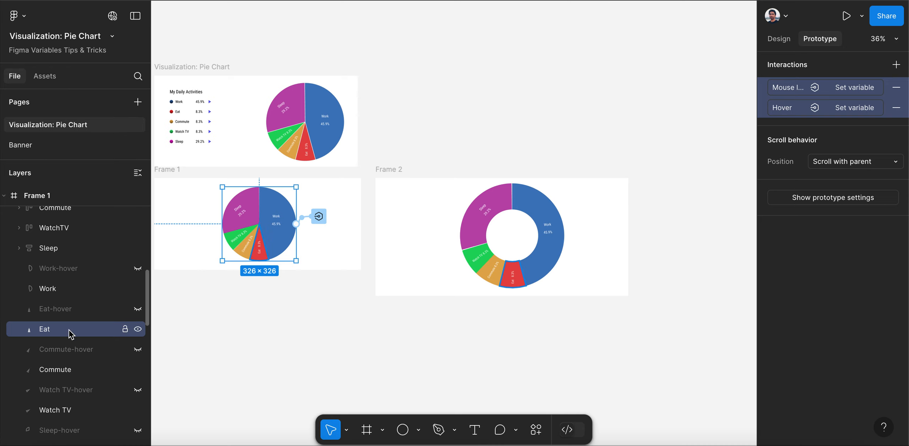
{"action": "left_click", "coordinate": [523, 286]}
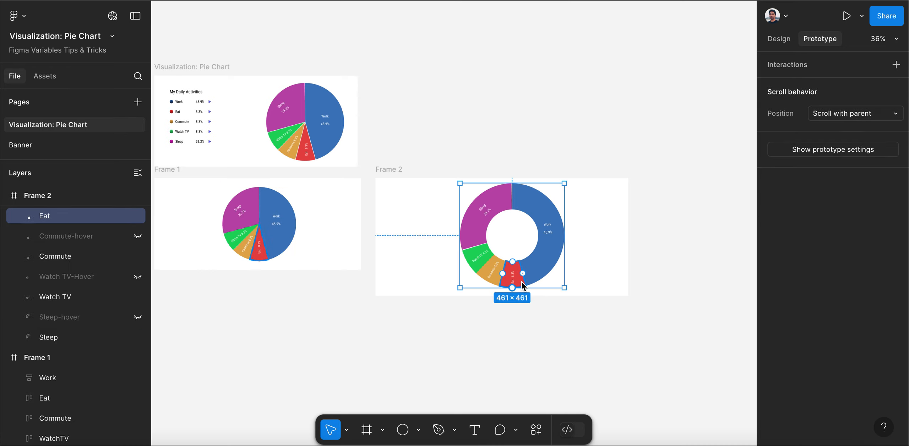
{"action": "scroll", "coordinate": [105, 295], "scroll_direction": "up", "scroll_amount": 2}
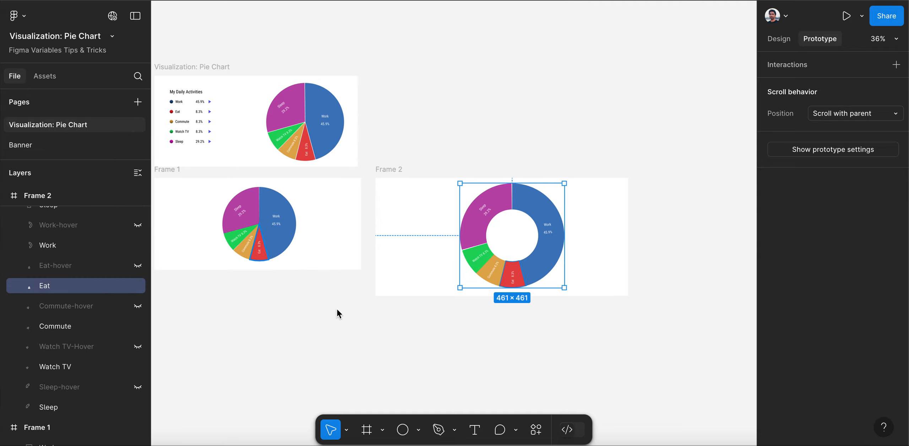
{"action": "key", "text": "super+v"}
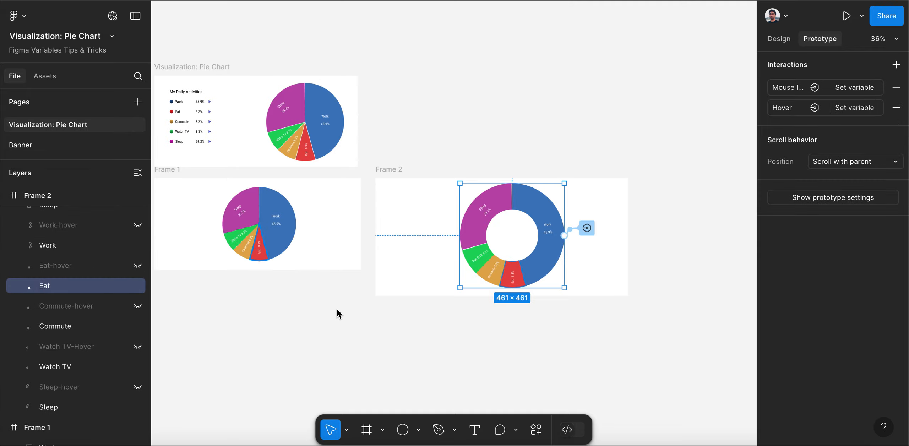
Present the prototype starting from Frame 2 to test the ring chart's hover behaviour, and go back through the preceding frames
{"action": "left_click", "coordinate": [384, 168]}
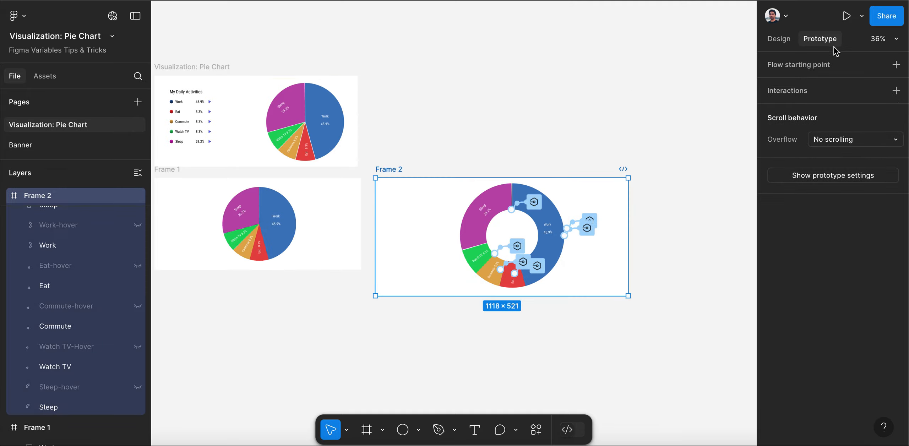
{"action": "left_click", "coordinate": [862, 18]}
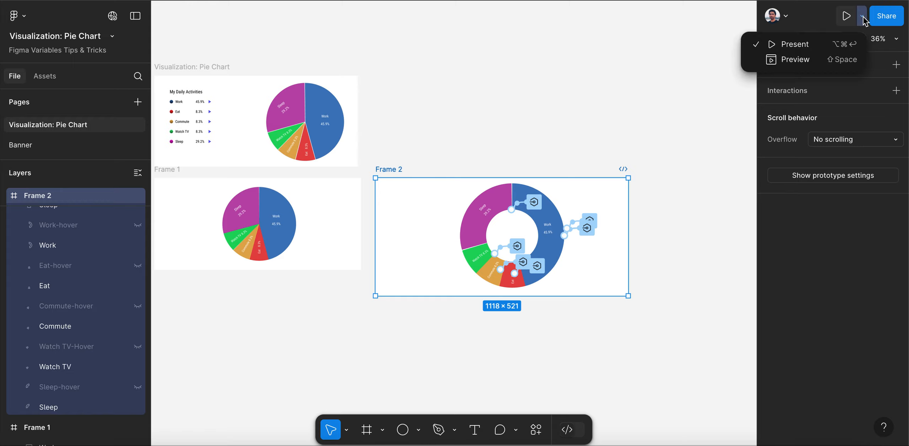
{"action": "left_click", "coordinate": [804, 42]}
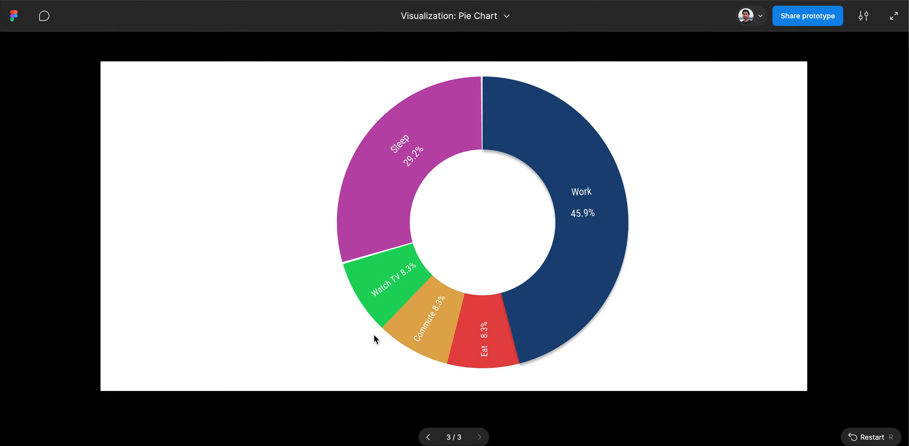
{"action": "left_click", "coordinate": [427, 437]}
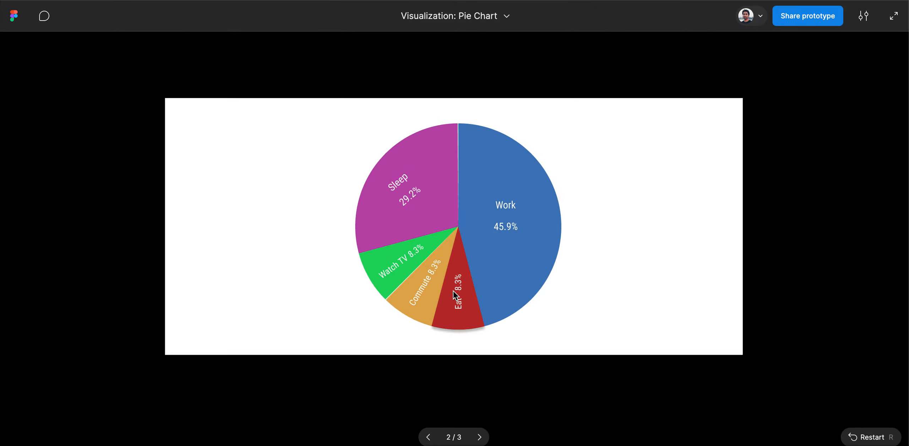
{"action": "left_click", "coordinate": [429, 436]}
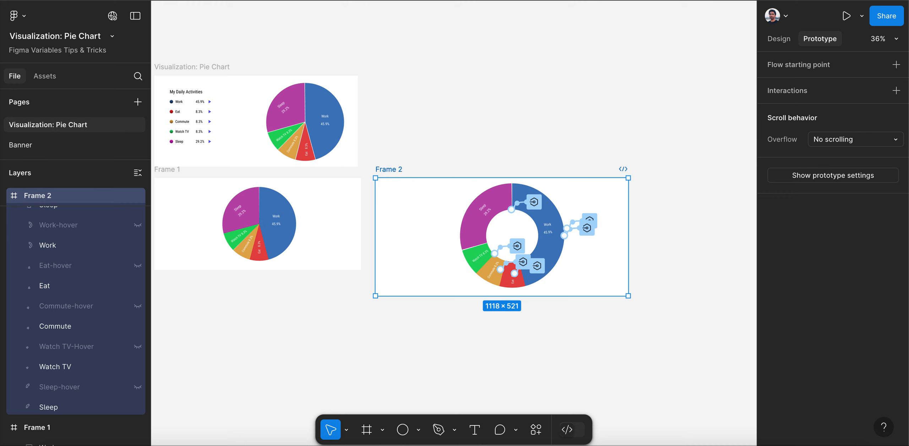
Review Frame 2's design and compare its ring chart with the pie charts in the other two frames
{"action": "left_click", "coordinate": [781, 39]}
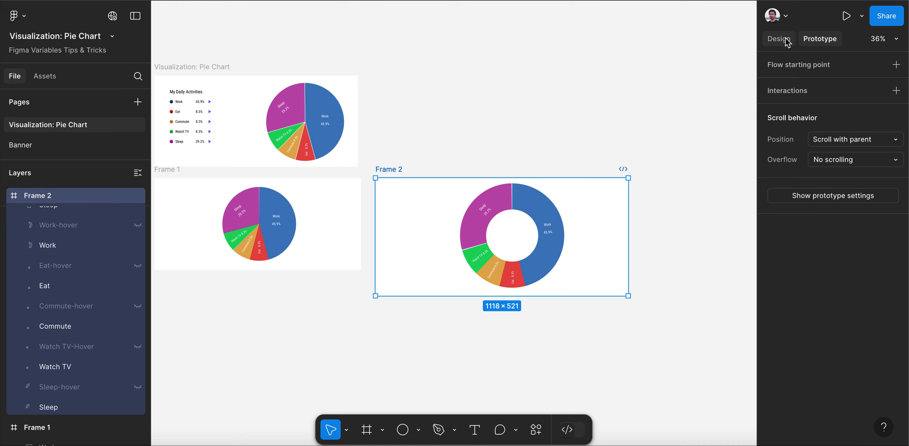
{"action": "scroll", "coordinate": [544, 227], "scroll_direction": "up", "scroll_amount": 5}
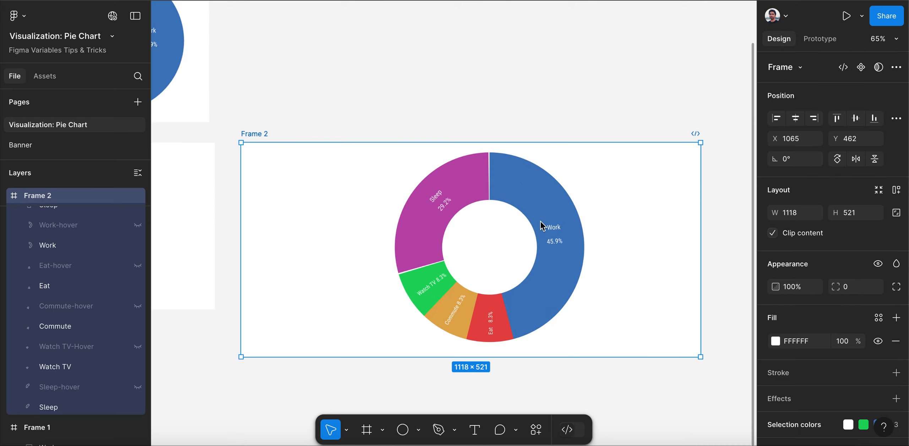
{"action": "scroll", "coordinate": [654, 217], "scroll_direction": "down", "scroll_amount": 2}
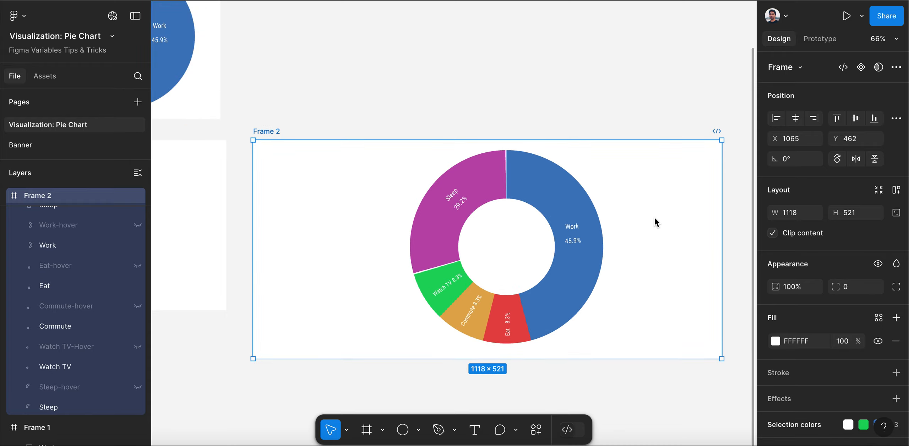
{"action": "scroll", "coordinate": [654, 217], "scroll_direction": "down", "scroll_amount": 3}
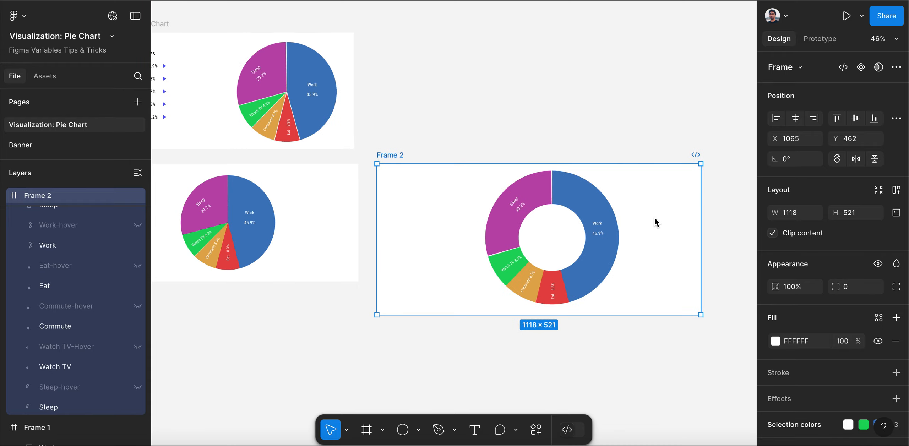
{"action": "scroll", "coordinate": [654, 222], "scroll_direction": "down", "scroll_amount": 1}
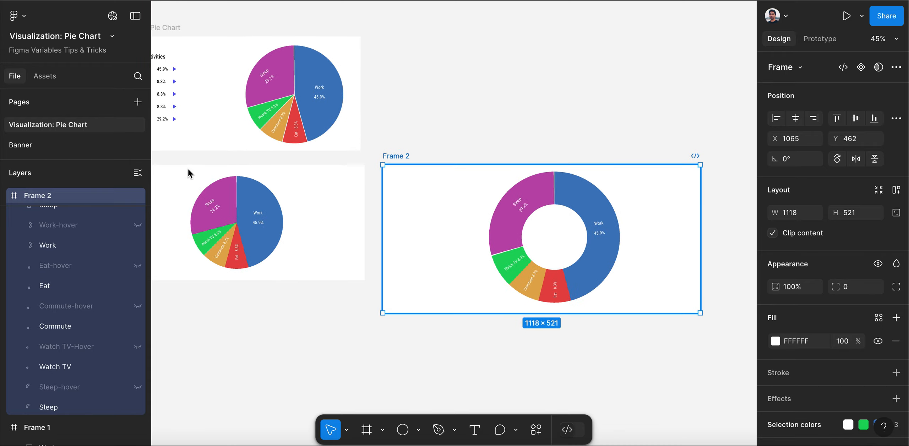
{"action": "scroll", "coordinate": [218, 184], "scroll_direction": "down", "scroll_amount": 2}
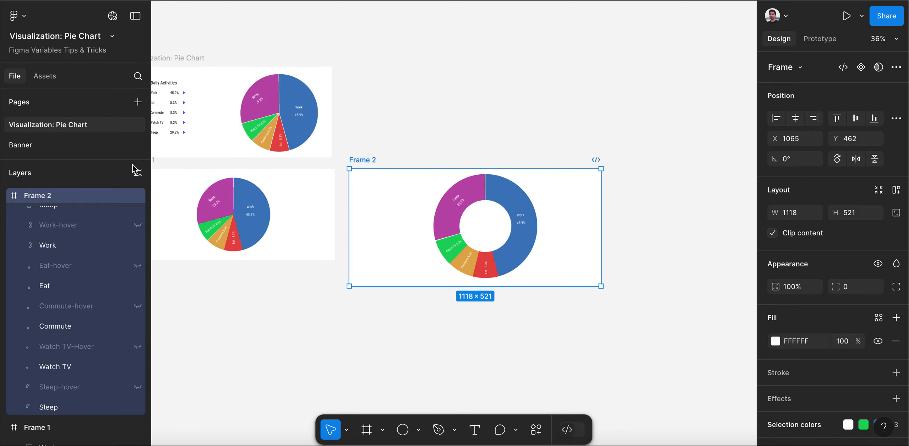
{"action": "scroll", "coordinate": [169, 173], "scroll_direction": "up", "scroll_amount": 1}
{"action": "scroll", "coordinate": [169, 173], "scroll_direction": "left", "scroll_amount": 3}
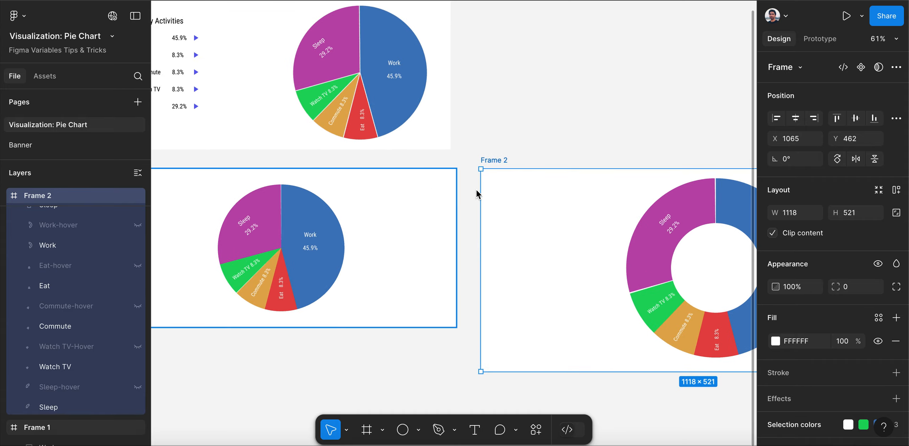
{"action": "scroll", "coordinate": [322, 172], "scroll_direction": "up", "scroll_amount": 3}
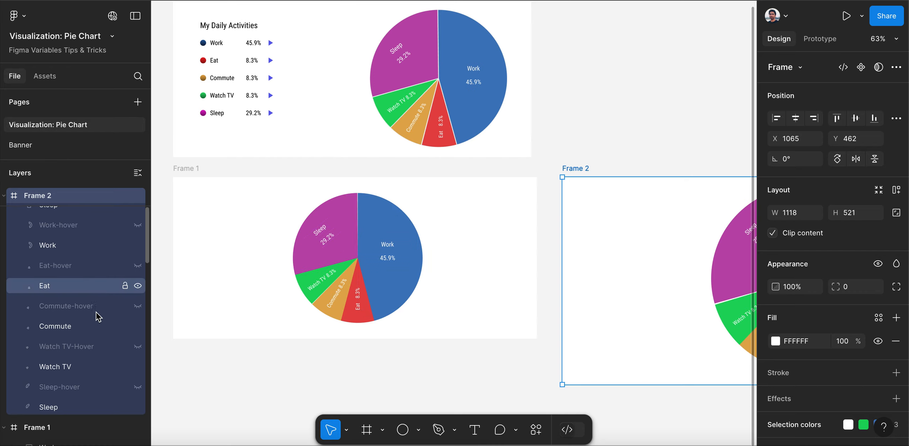
Select the Work segment in Frame 2 and examine the ring chart alongside the My Daily Activities chart and Frame 1
{"action": "left_click", "coordinate": [62, 250]}
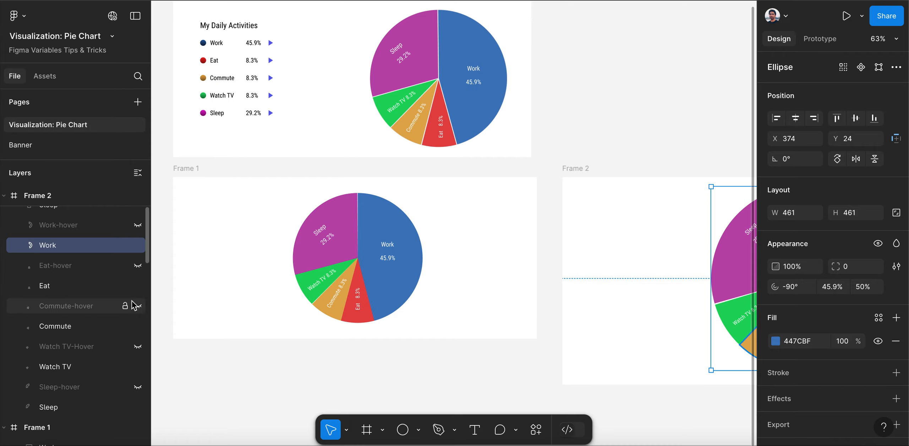
{"action": "scroll", "coordinate": [186, 246], "scroll_direction": "down", "scroll_amount": 4}
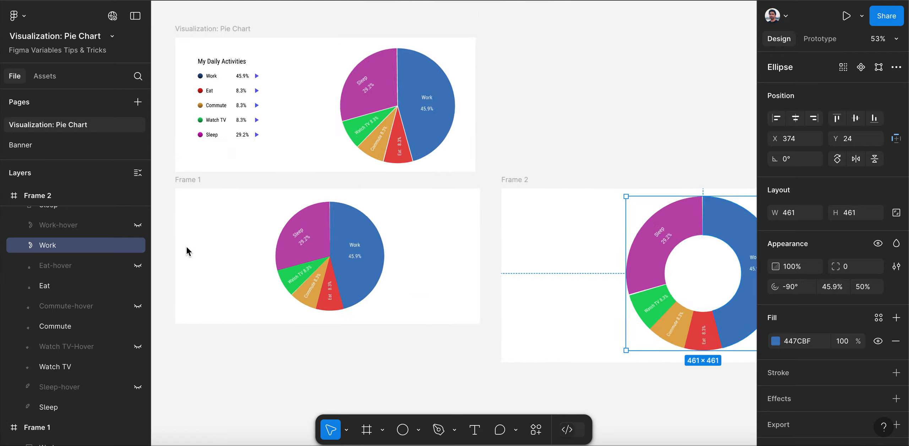
{"action": "scroll", "coordinate": [724, 252], "scroll_direction": "up", "scroll_amount": 4}
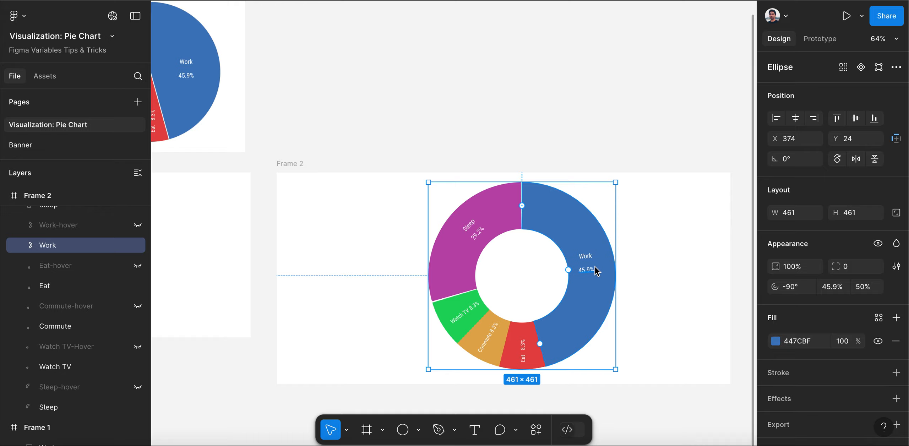
{"action": "scroll", "coordinate": [580, 266], "scroll_direction": "down", "scroll_amount": 3}
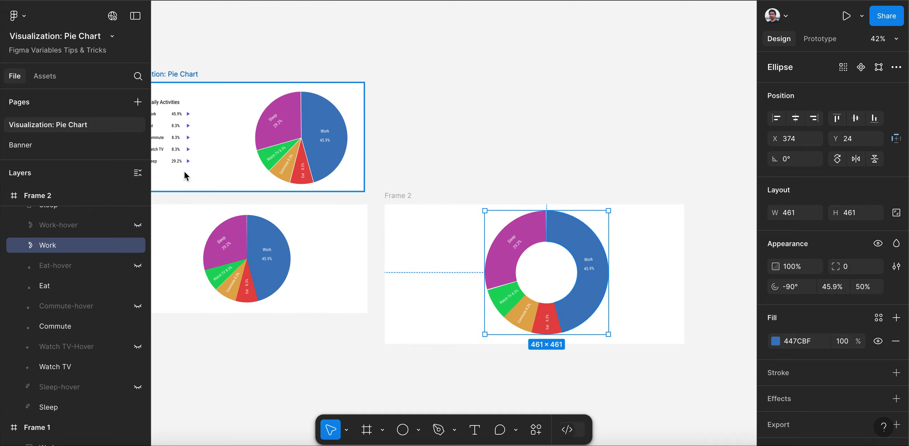
{"action": "scroll", "coordinate": [324, 116], "scroll_direction": "down", "scroll_amount": 2}
{"action": "scroll", "coordinate": [165, 84], "scroll_direction": "up", "scroll_amount": 4}
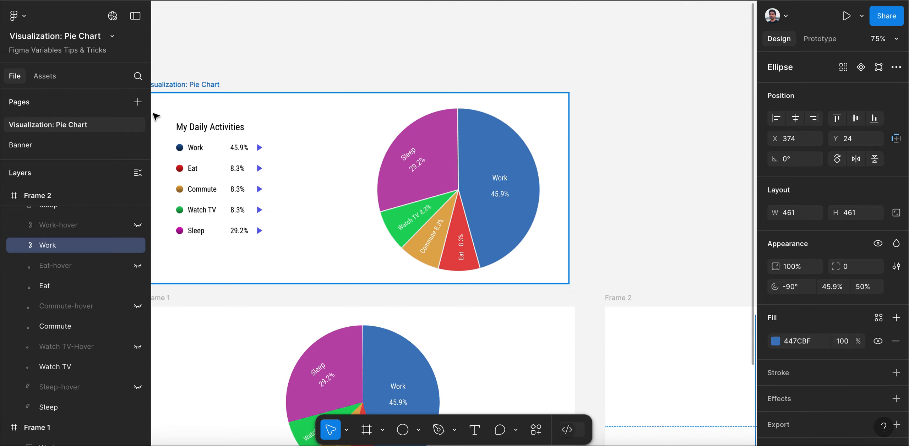
{"action": "scroll", "coordinate": [153, 114], "scroll_direction": "down", "scroll_amount": 4}
{"action": "scroll", "coordinate": [523, 277], "scroll_direction": "up", "scroll_amount": 2}
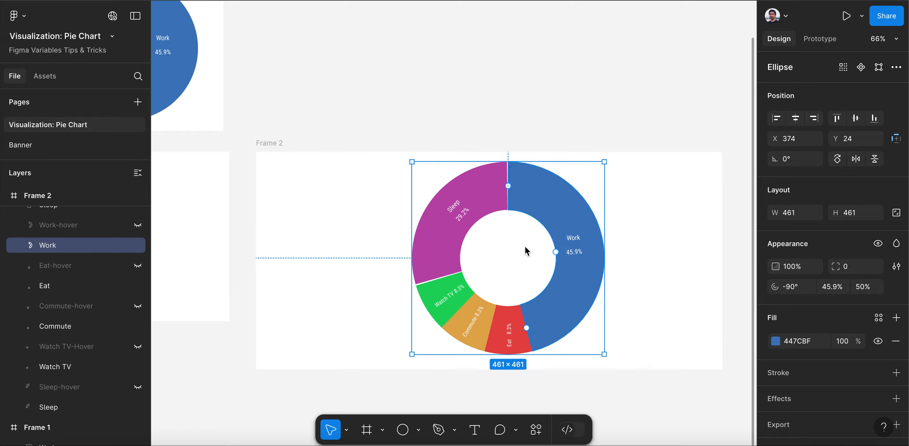
{"action": "scroll", "coordinate": [575, 243], "scroll_direction": "down", "scroll_amount": 2}
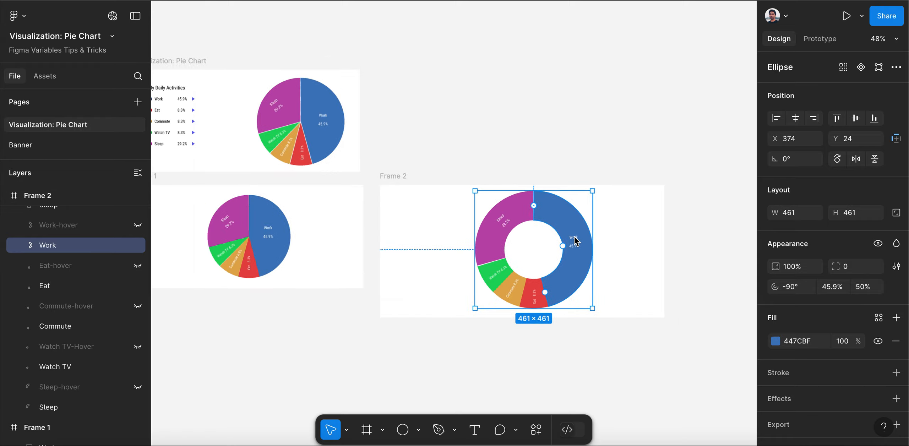
{"action": "scroll", "coordinate": [575, 237], "scroll_direction": "down", "scroll_amount": 1}
{"action": "scroll", "coordinate": [350, 172], "scroll_direction": "up", "scroll_amount": 2}
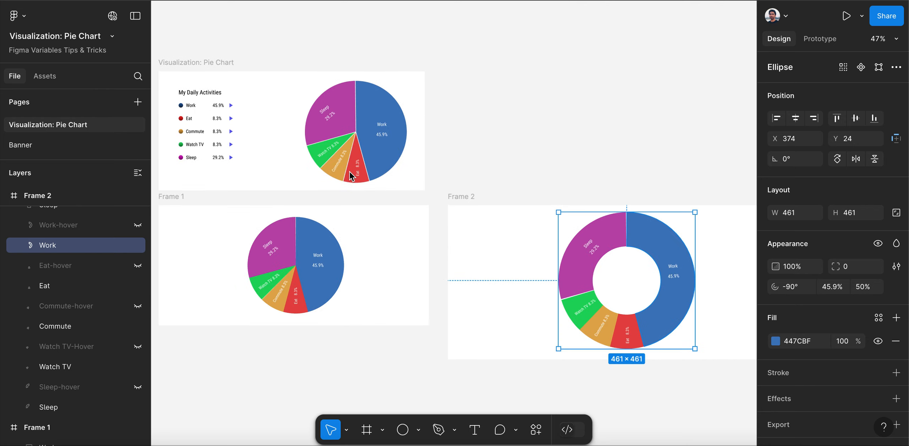